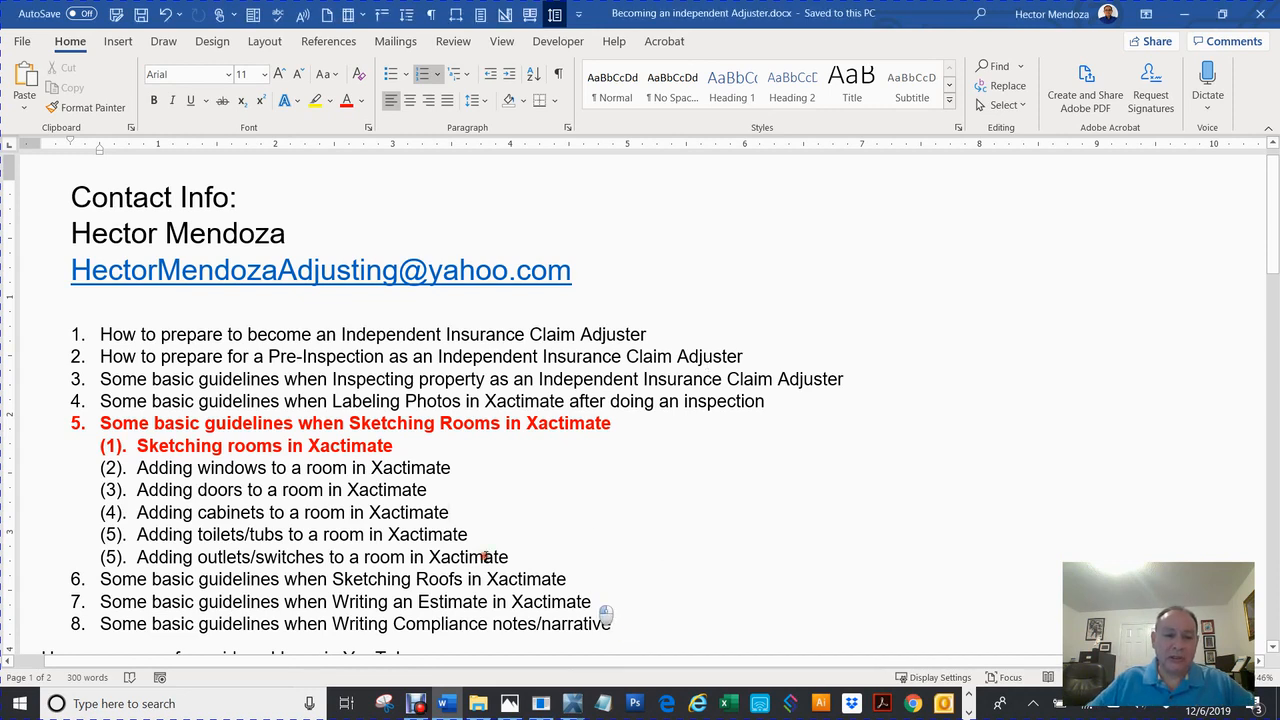
Highlight items in the Word training outline, including topics 3 and 4 and the contact line.
{"action": "left_click_drag", "start_coordinate": [99, 334], "coordinate": [690, 618]}
{"action": "left_click", "coordinate": [680, 516]}
{"action": "left_click_drag", "start_coordinate": [796, 402], "coordinate": [76, 345]}
{"action": "left_click_drag", "start_coordinate": [594, 272], "coordinate": [94, 286]}
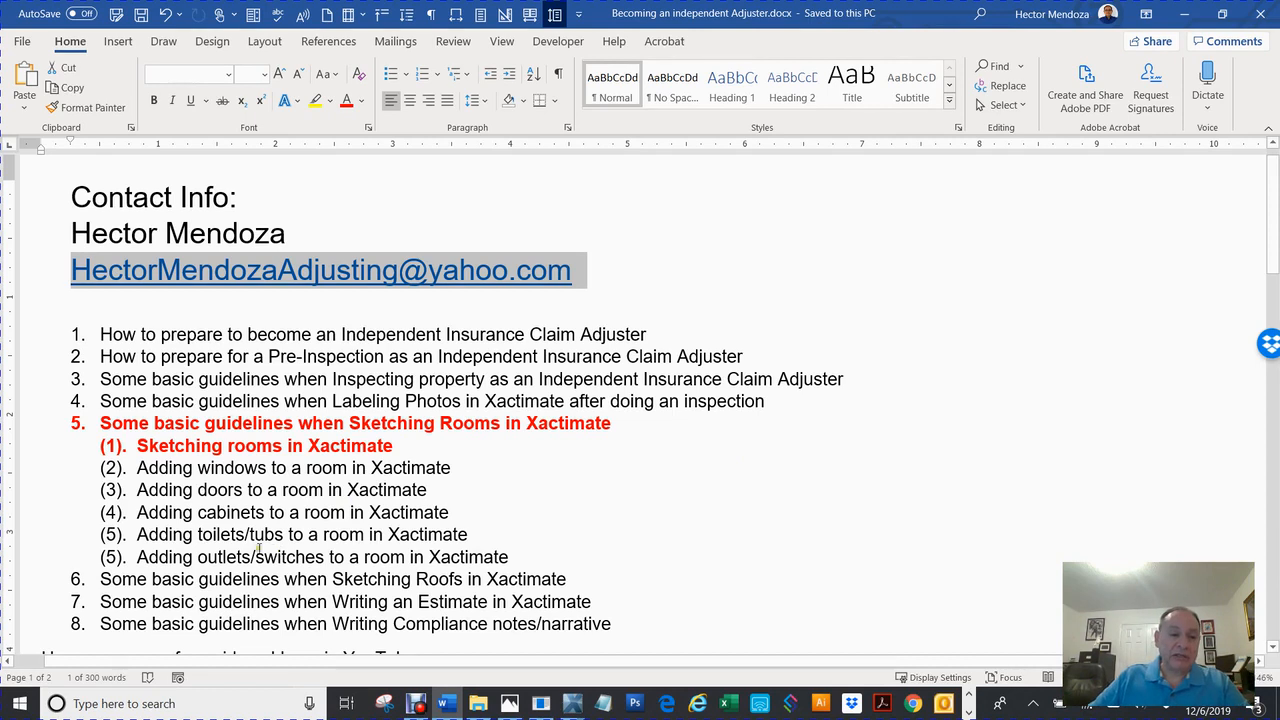
Select the topic 5 paragraph and its sub-items in the outline.
{"action": "triple_click", "coordinate": [192, 428]}
{"action": "double_click", "coordinate": [192, 428]}
{"action": "triple_click", "coordinate": [196, 428]}
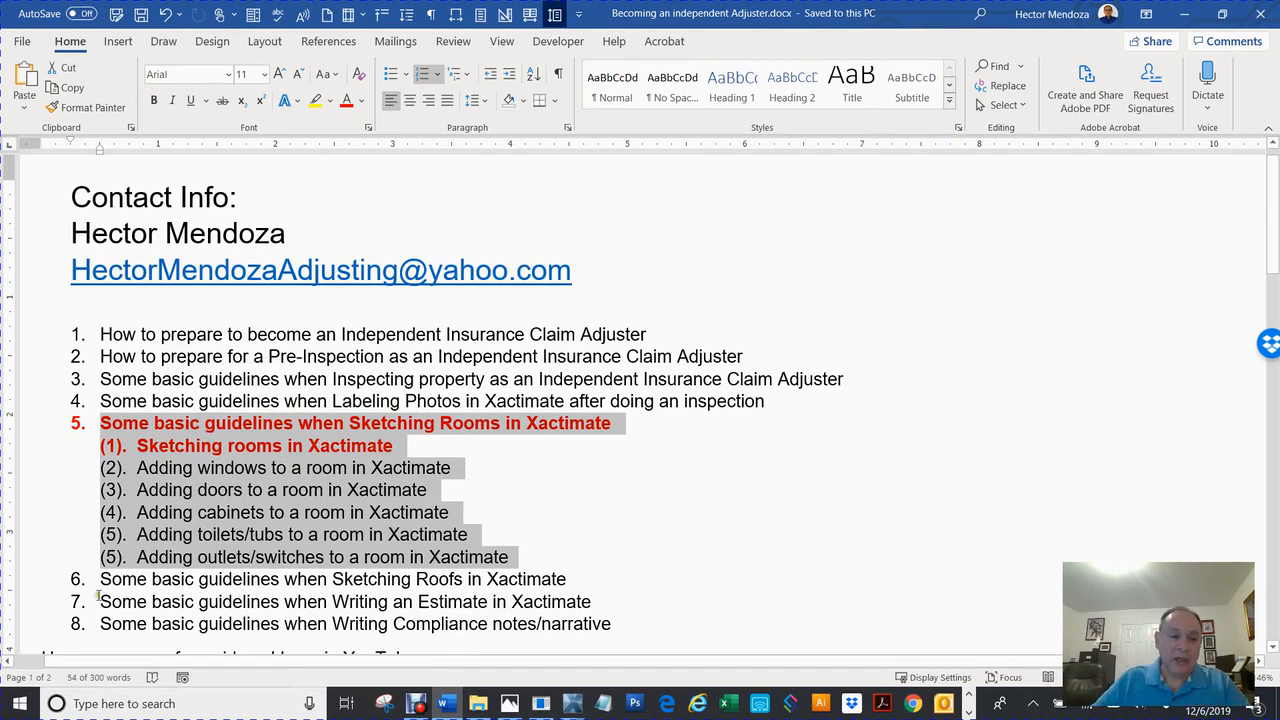
{"action": "triple_click", "coordinate": [205, 446]}
{"action": "left_click", "coordinate": [370, 431]}
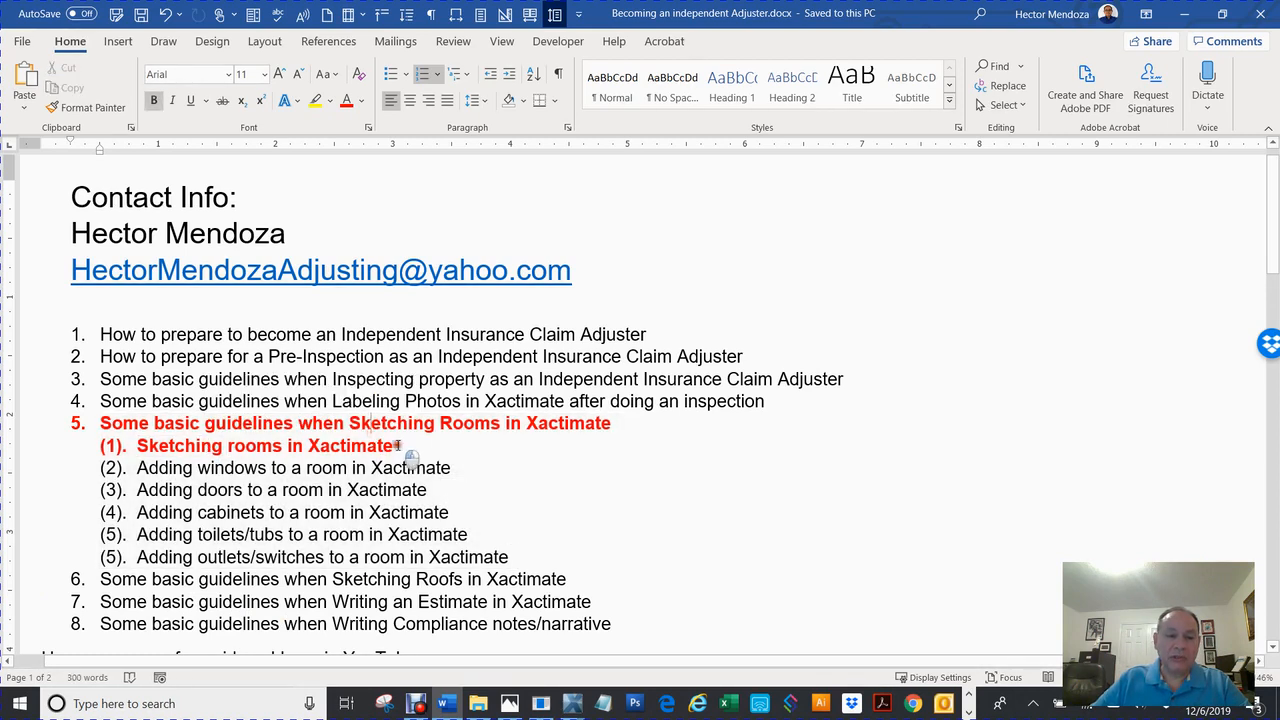
Select the 'Sketching rooms in Xactimate' line and switch to the Xactimate sketch window.
{"action": "left_click", "coordinate": [70, 450]}
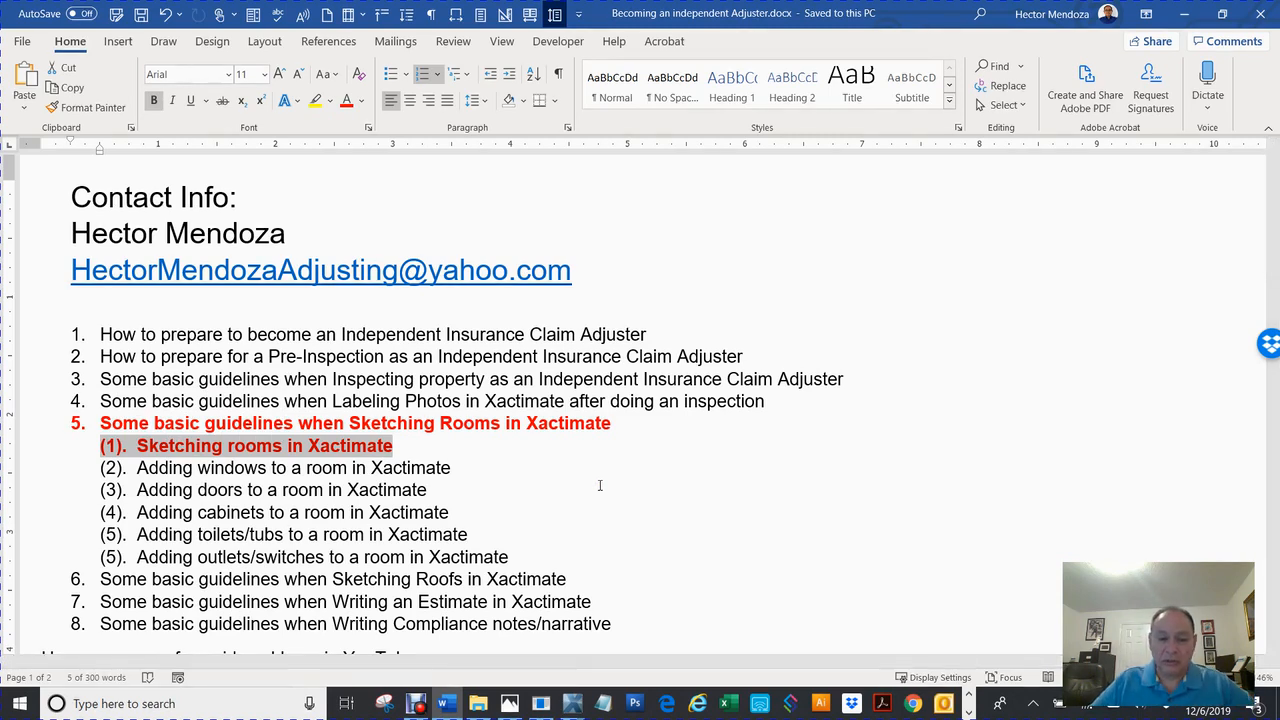
{"action": "mouse_move", "coordinate": [573, 708]}
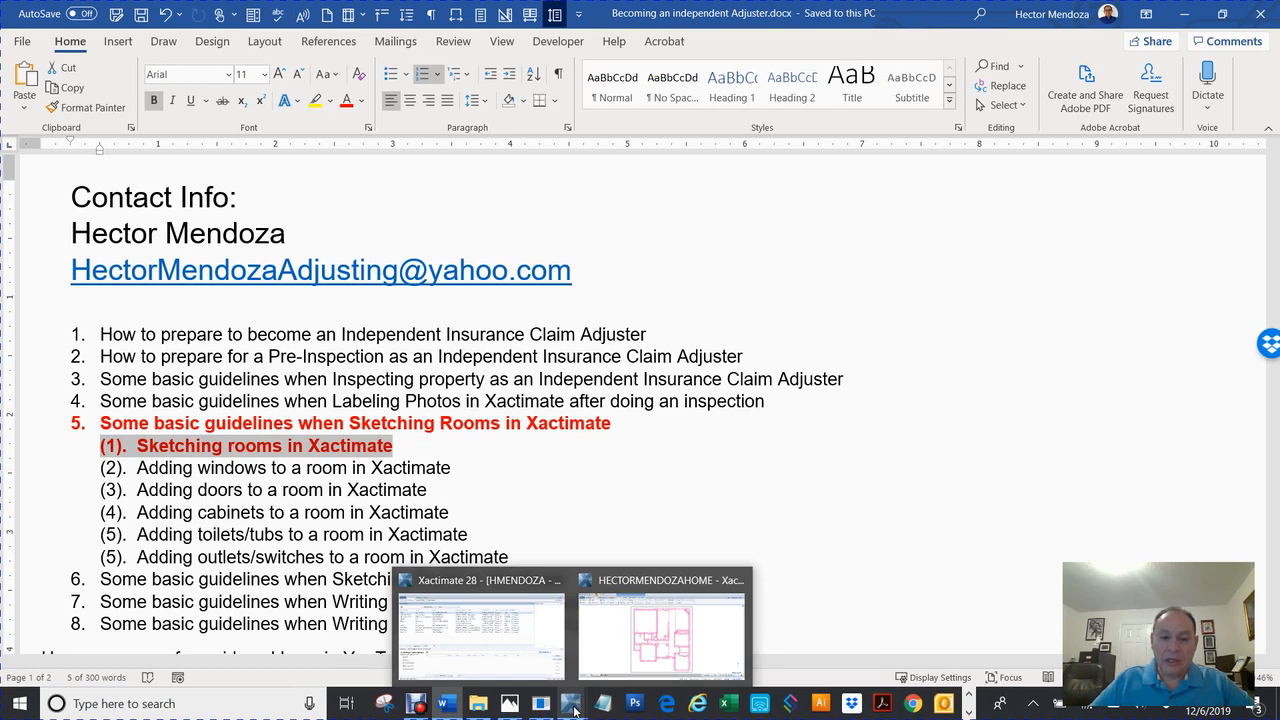
{"action": "left_click", "coordinate": [630, 660]}
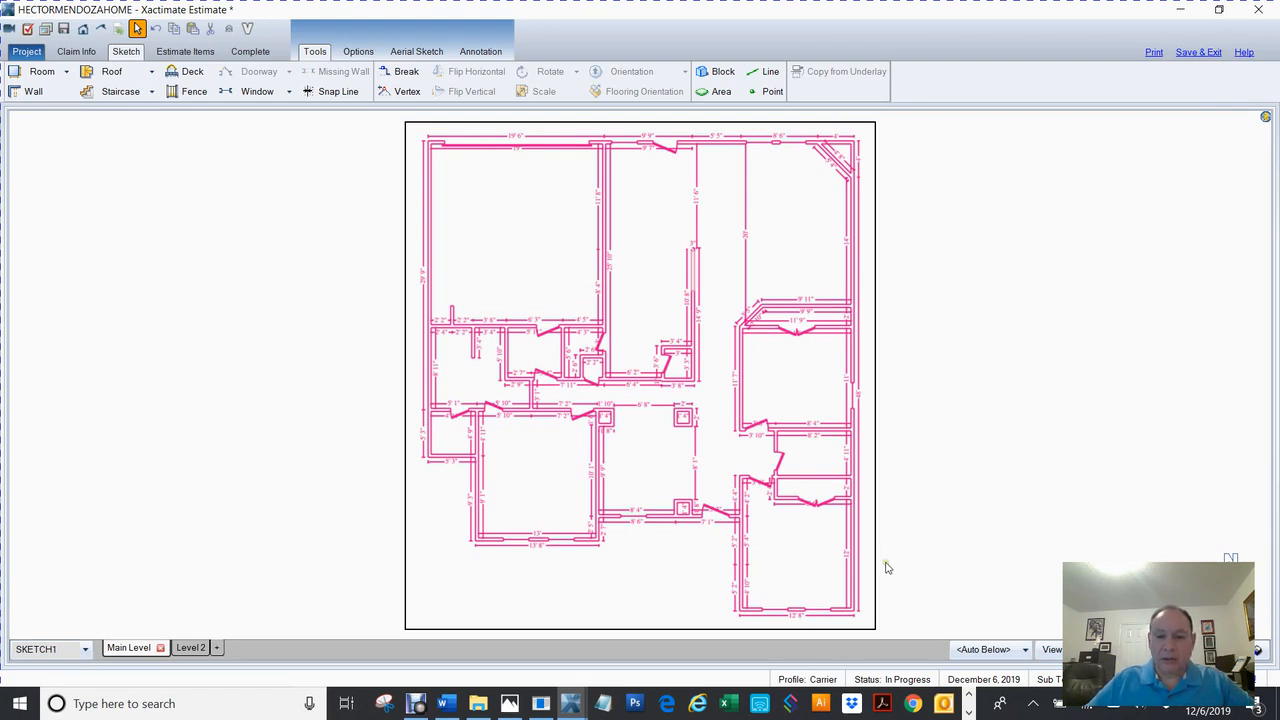
Fit the whole floor plan in view, then zoom in on the lower-right 12' 8" by 12' room.
{"action": "scroll", "coordinate": [885, 568], "scroll_direction": "up", "scroll_amount": 5}
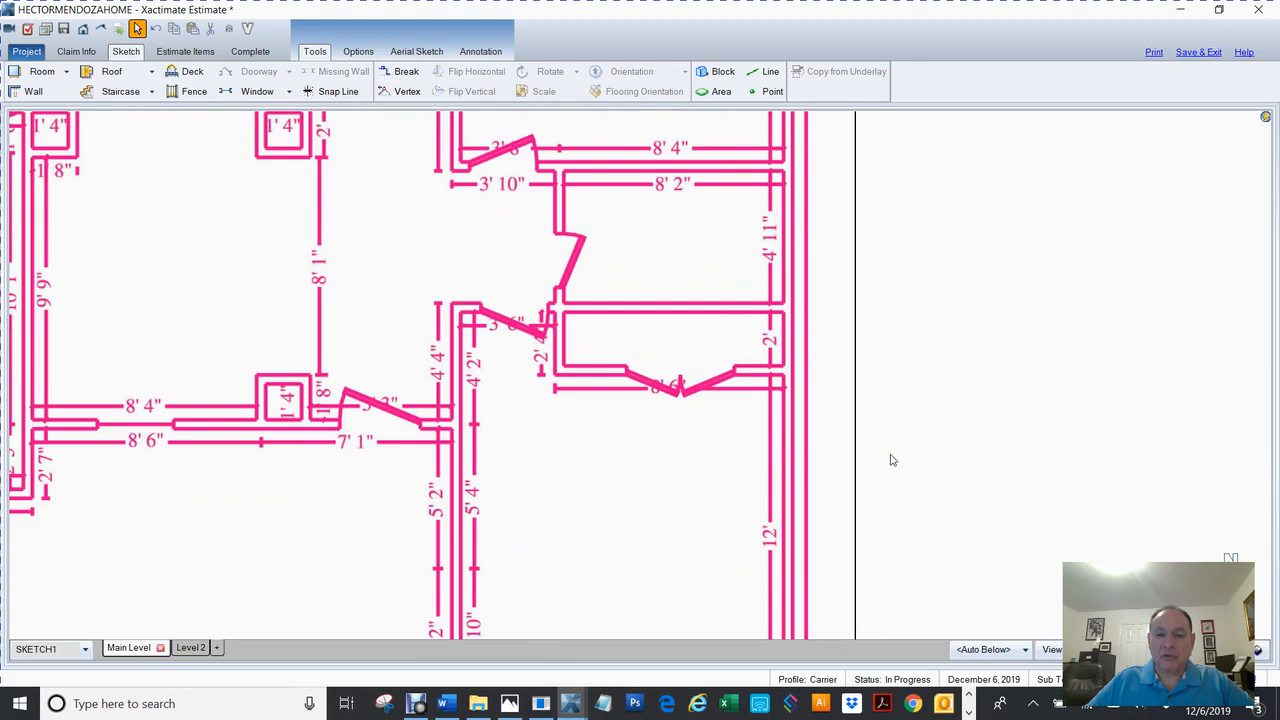
{"action": "key", "text": "alt+space"}
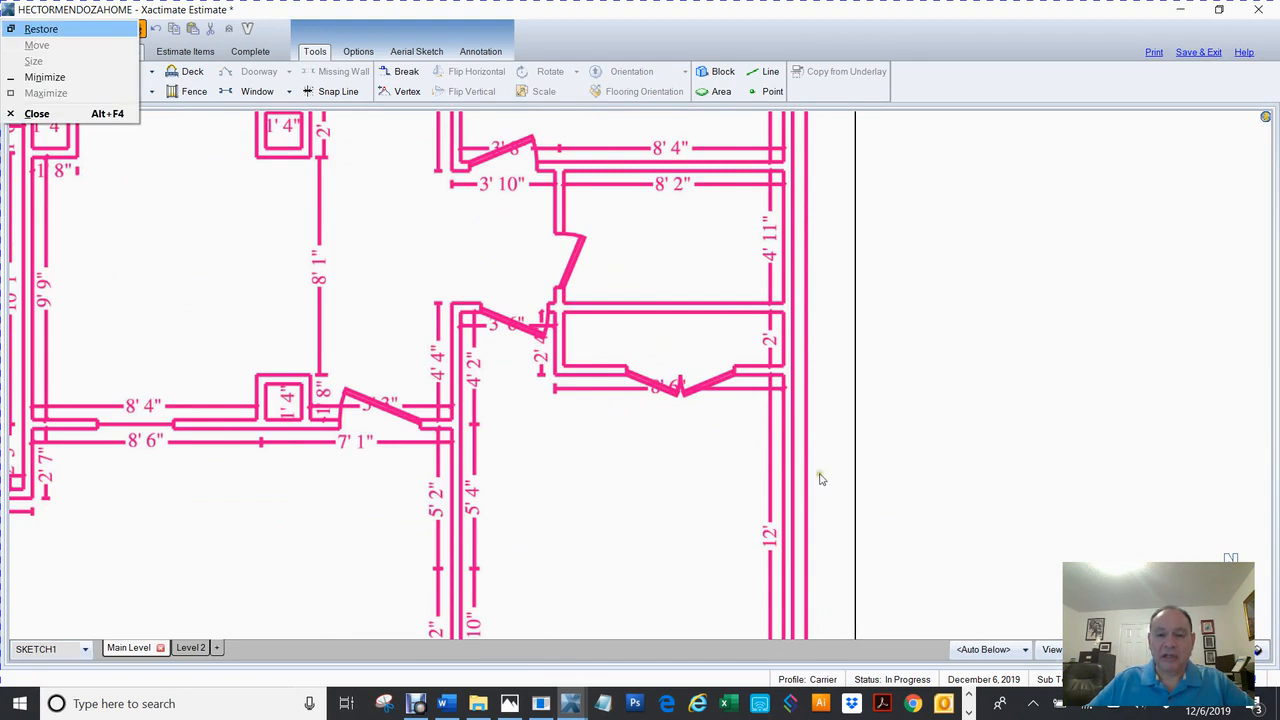
{"action": "key", "text": "Escape"}
{"action": "left_click_drag", "start_coordinate": [818, 476], "coordinate": [851, 364]}
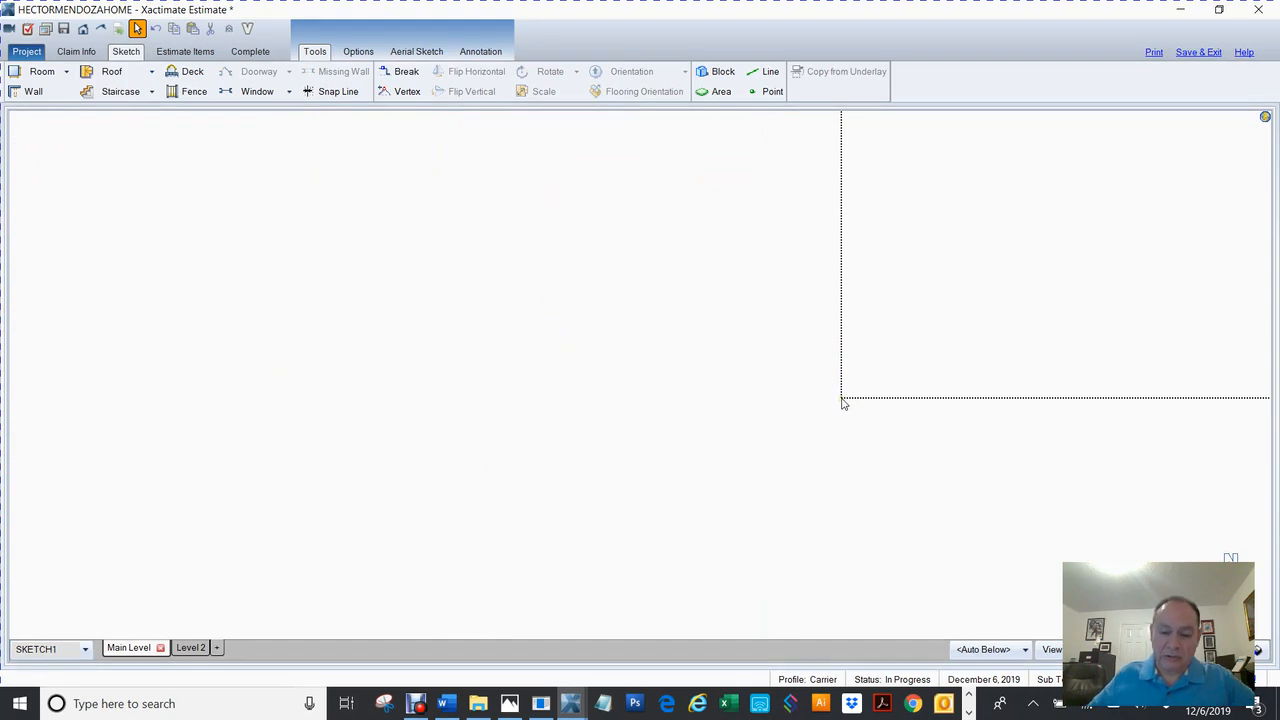
{"action": "double_click", "coordinate": [842, 401], "text": "alt"}
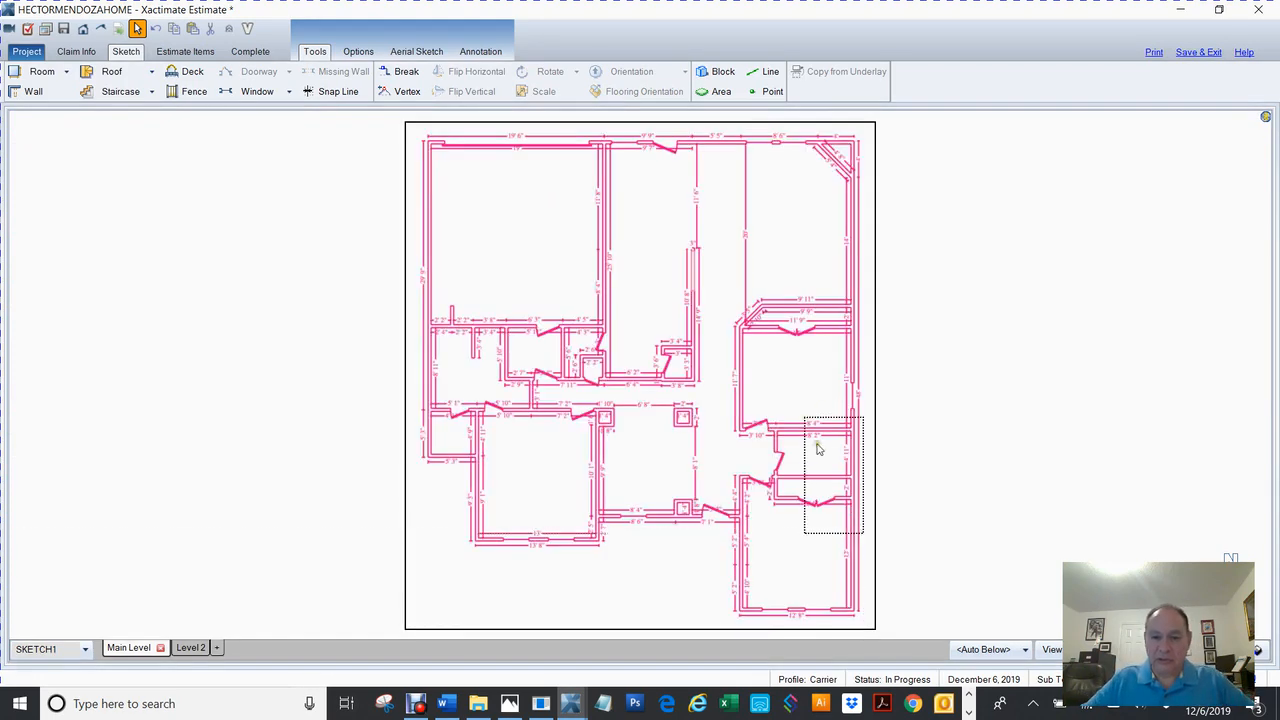
{"action": "left_click", "coordinate": [851, 517]}
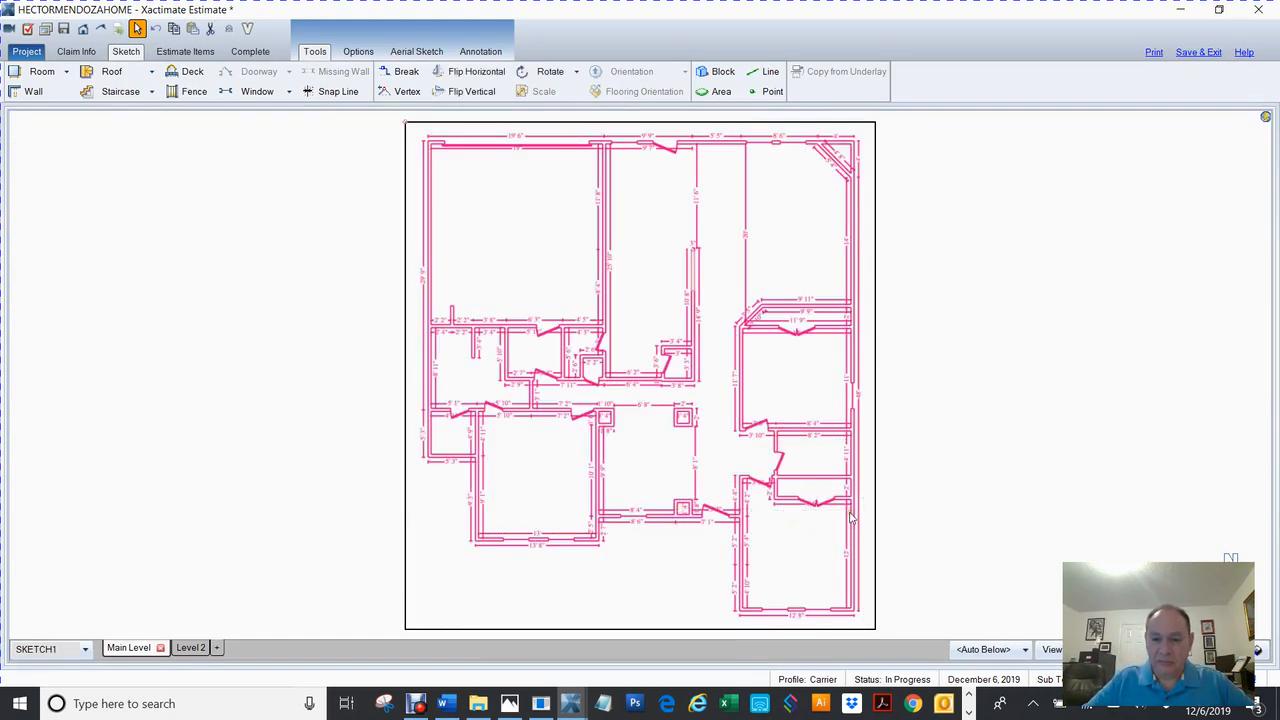
{"action": "scroll", "coordinate": [851, 517], "scroll_direction": "up", "scroll_amount": 5}
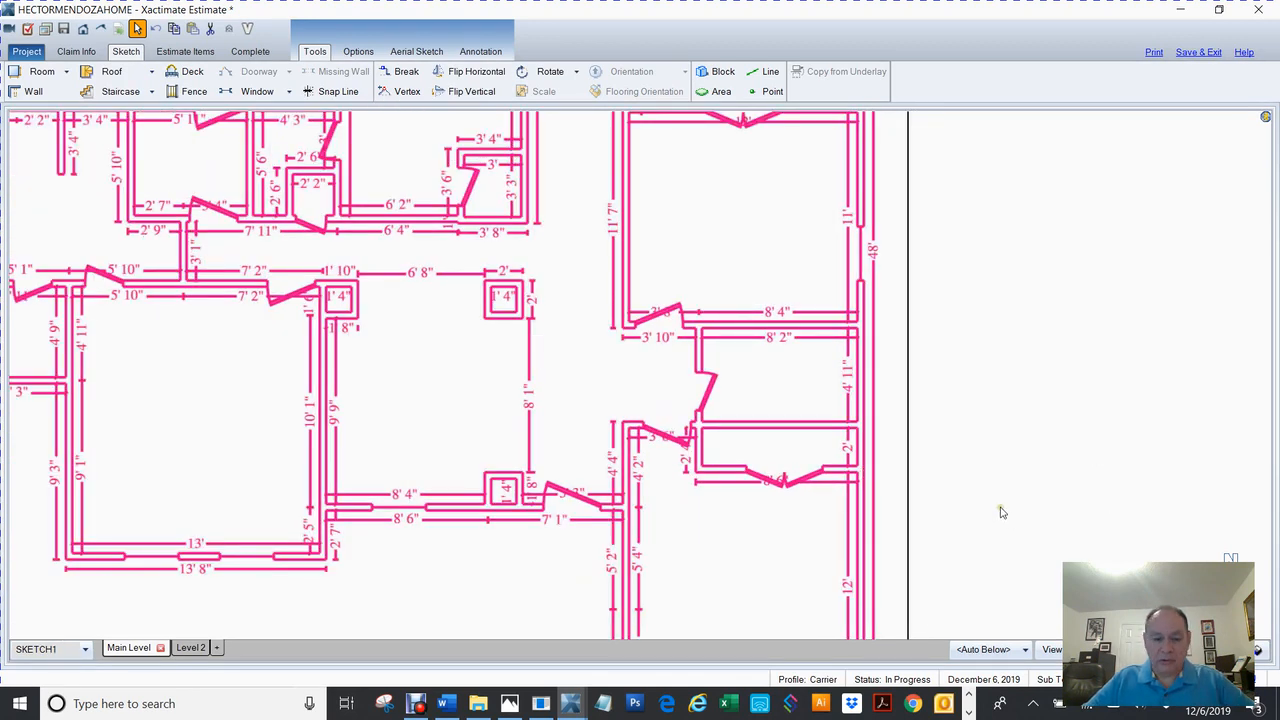
{"action": "scroll", "coordinate": [1001, 509], "scroll_direction": "down", "scroll_amount": 5}
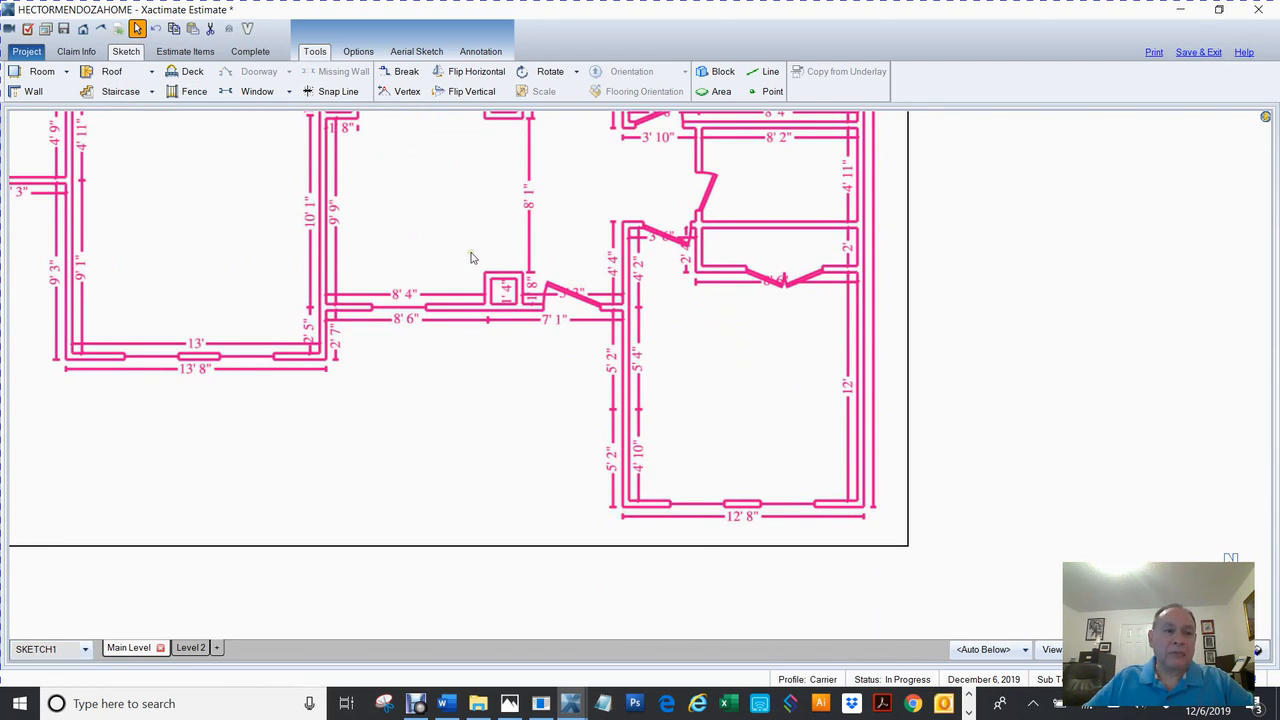
{"action": "left_click", "coordinate": [68, 73]}
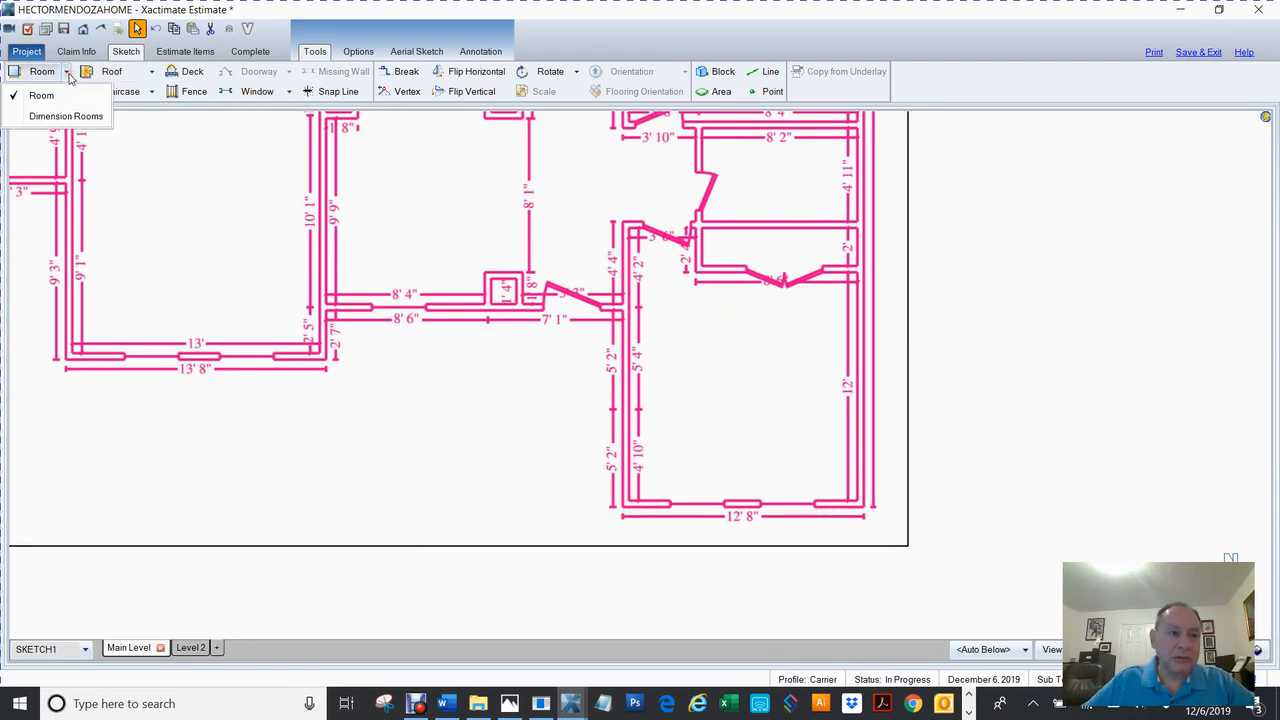
Try Dimension Rooms mode, cancel it twice, and switch back to the standard Room tool.
{"action": "left_click", "coordinate": [34, 118]}
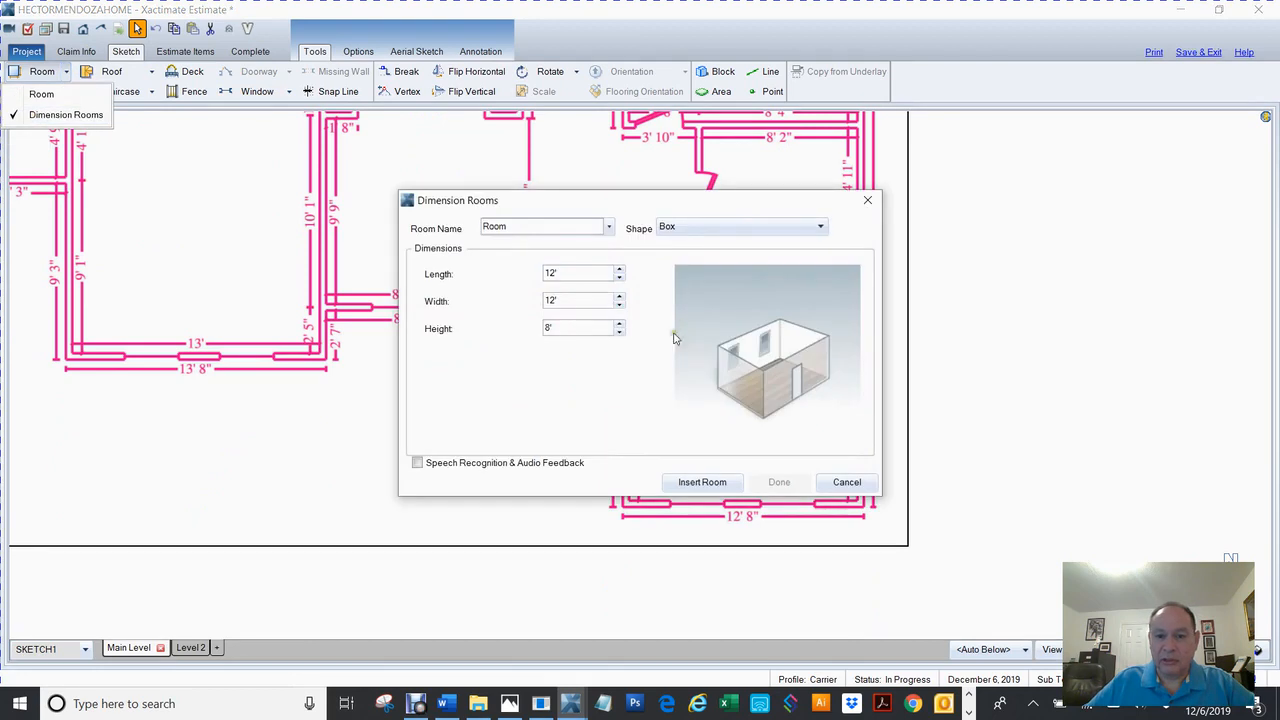
{"action": "left_click", "coordinate": [846, 482]}
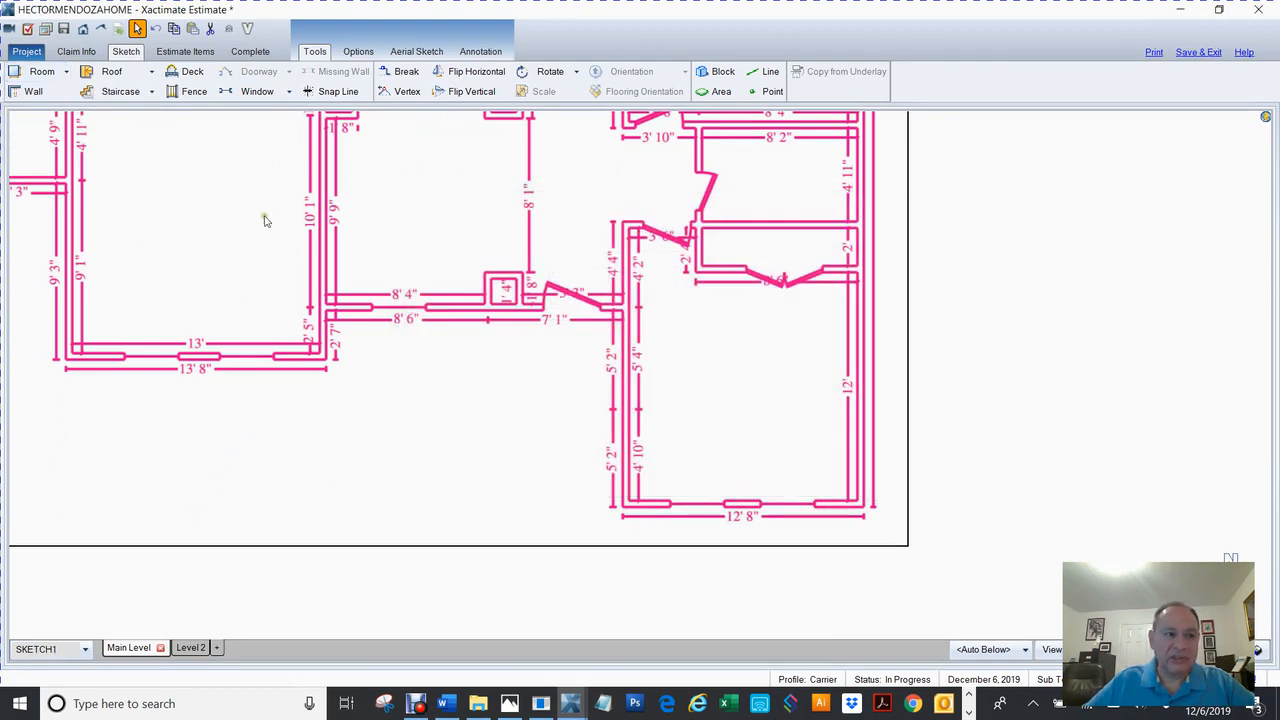
{"action": "left_click", "coordinate": [42, 74]}
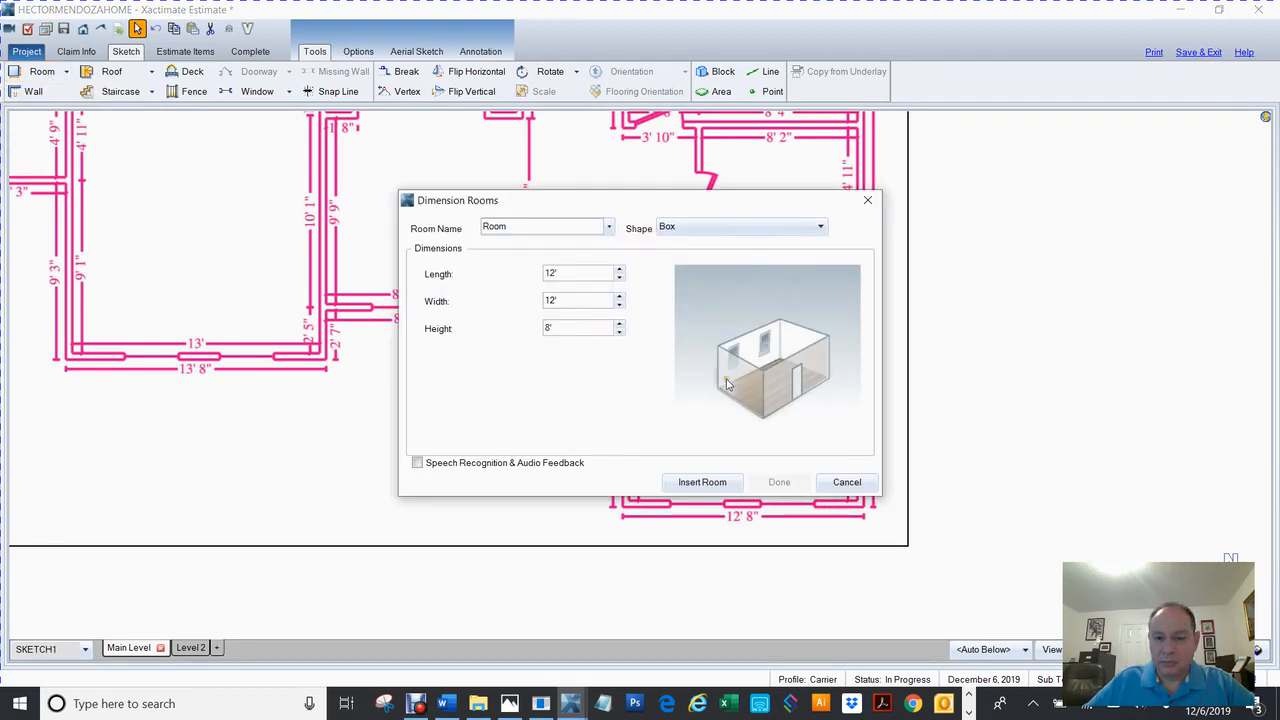
{"action": "left_click", "coordinate": [846, 482]}
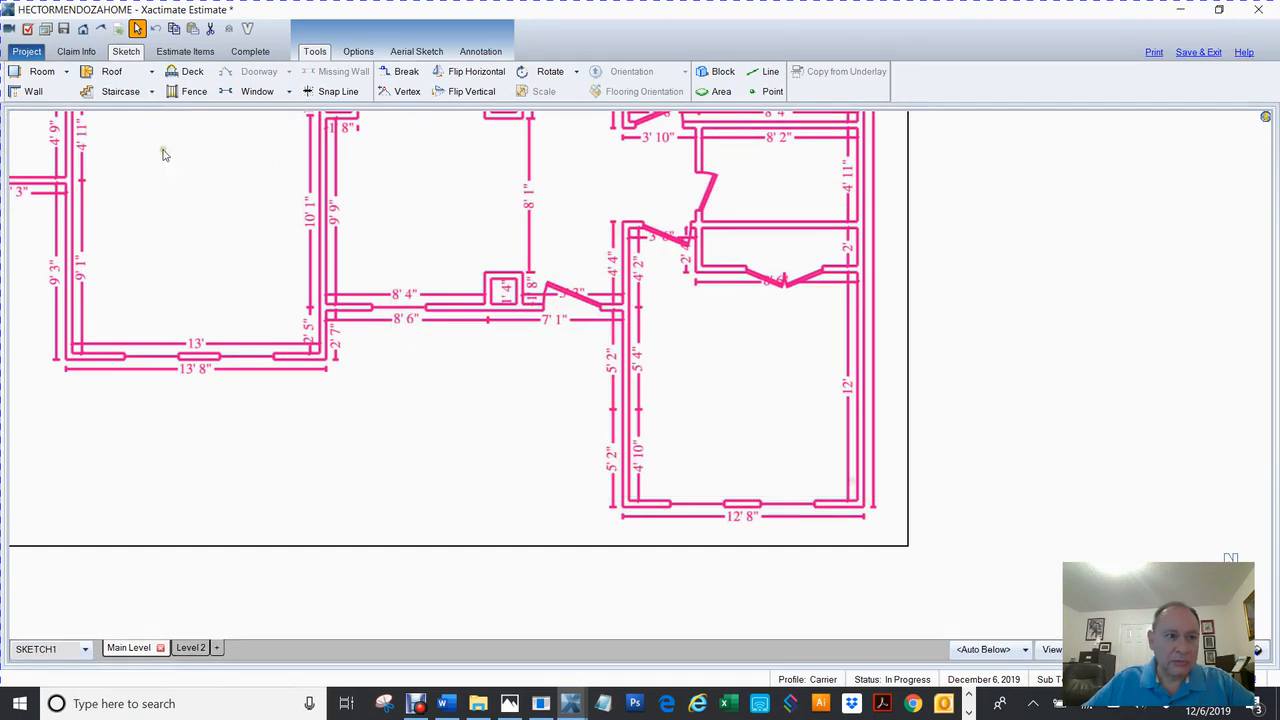
{"action": "left_click", "coordinate": [66, 74]}
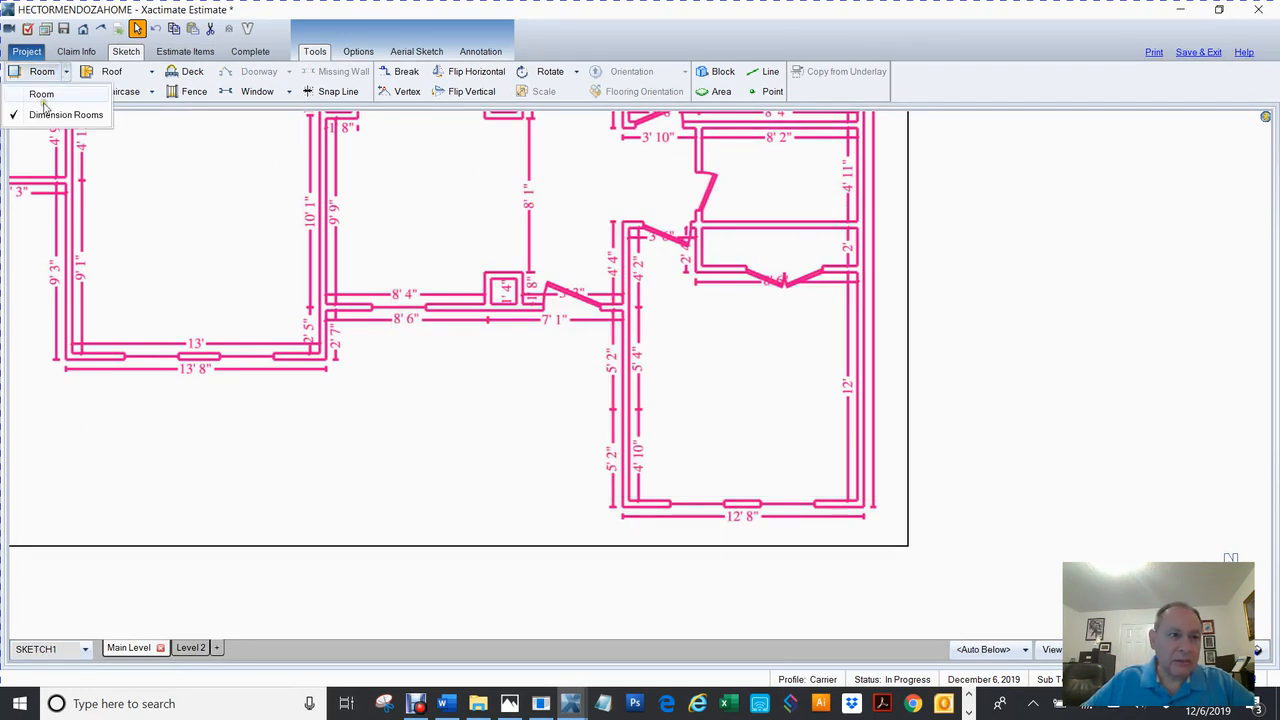
{"action": "left_click", "coordinate": [42, 95]}
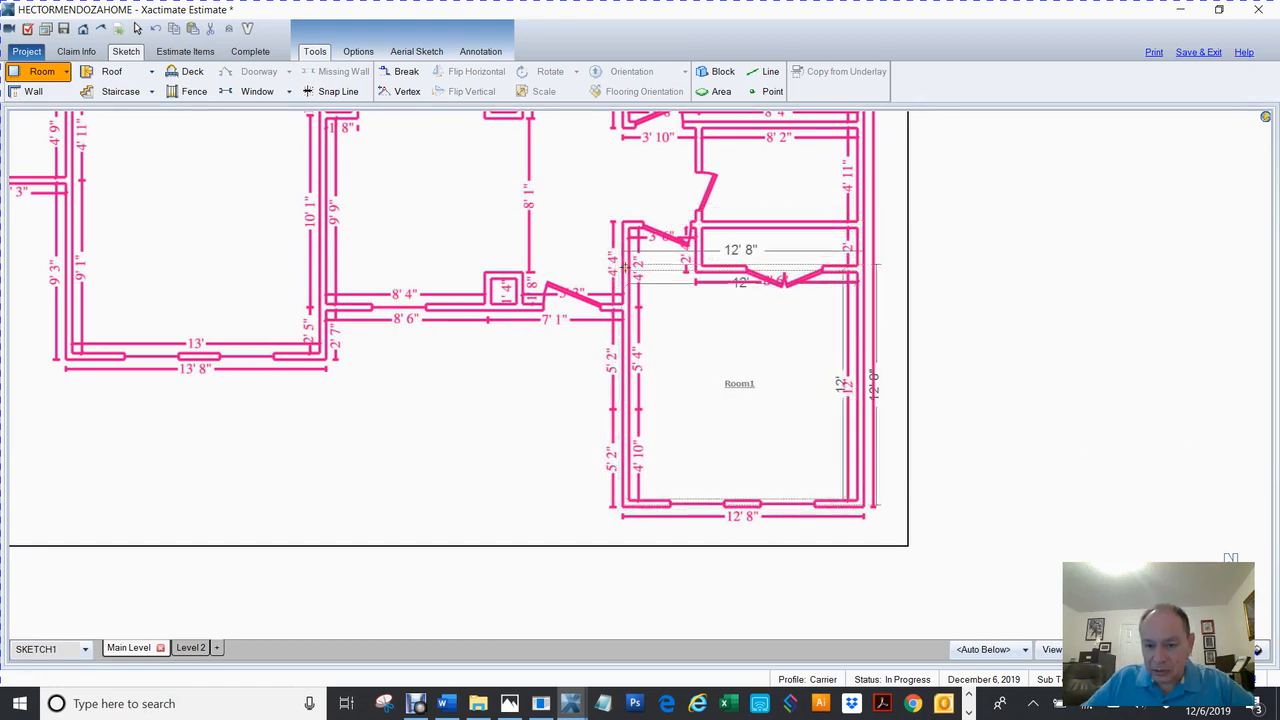
Place Room1 over the lower-right room and show rooms as outlines over the underlay.
{"action": "left_click", "coordinate": [628, 270]}
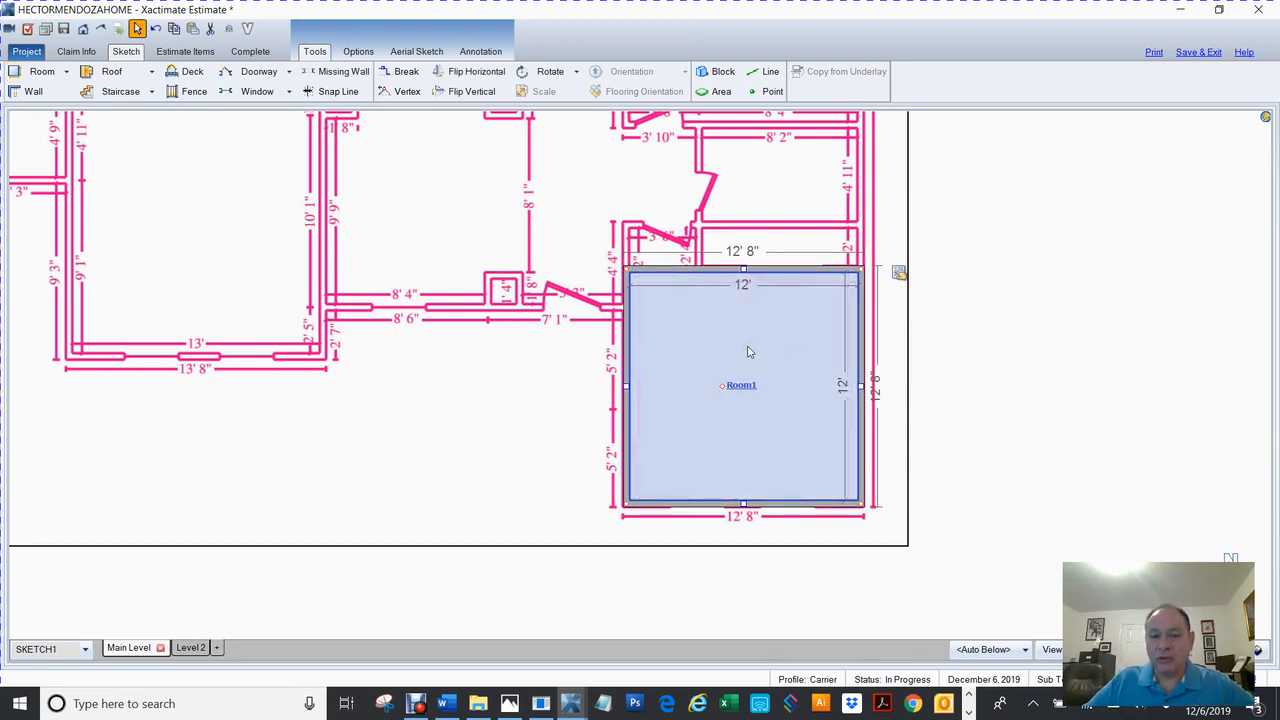
{"action": "left_click", "coordinate": [931, 358]}
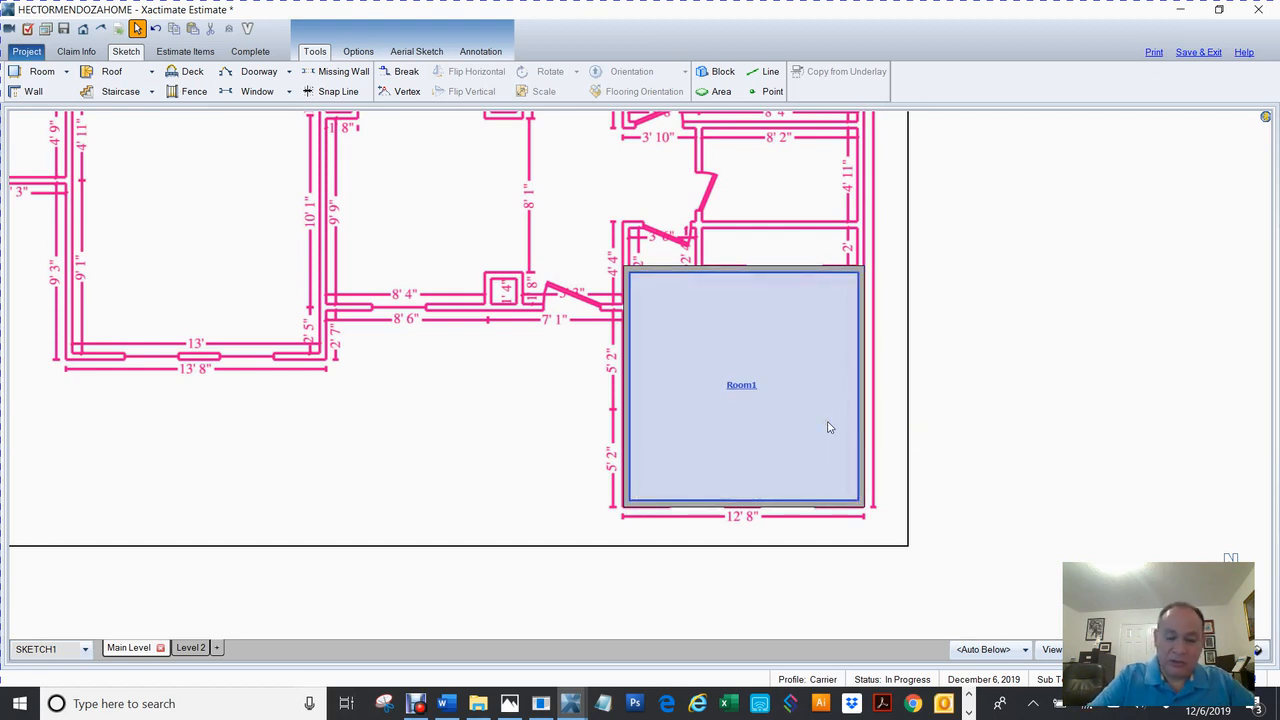
{"action": "key", "text": "space"}
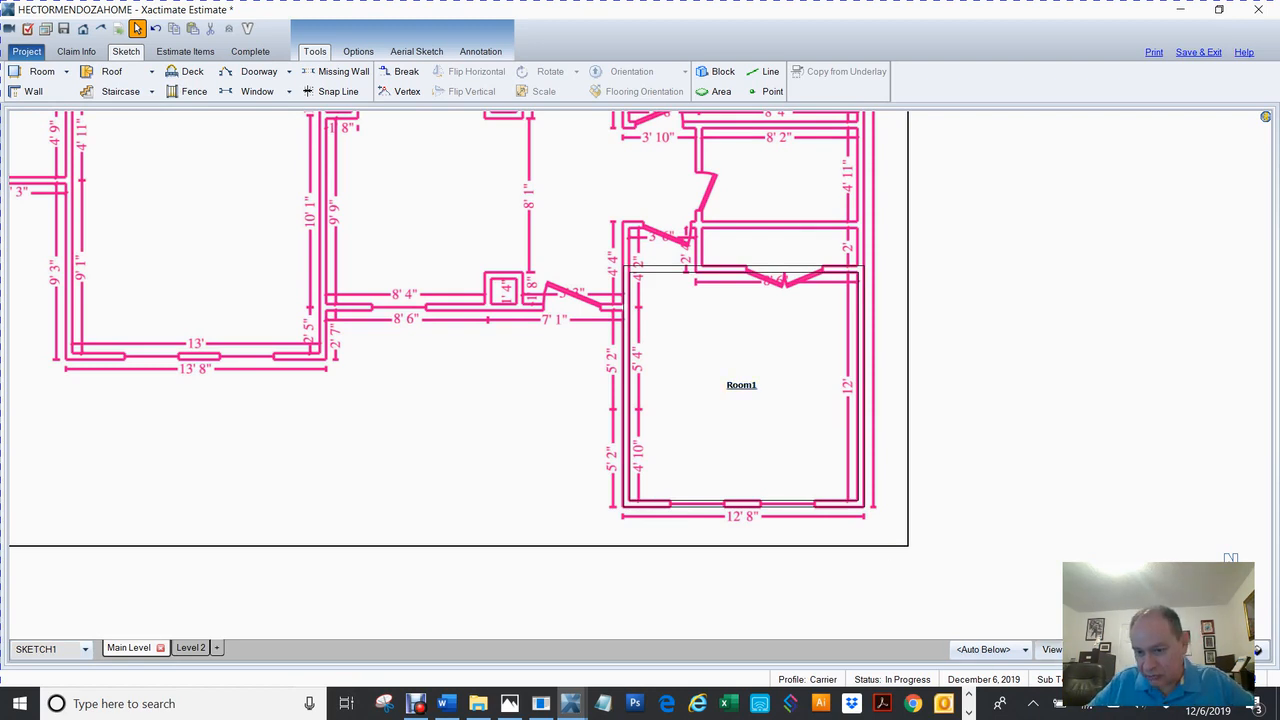
{"action": "left_click", "coordinate": [1050, 649]}
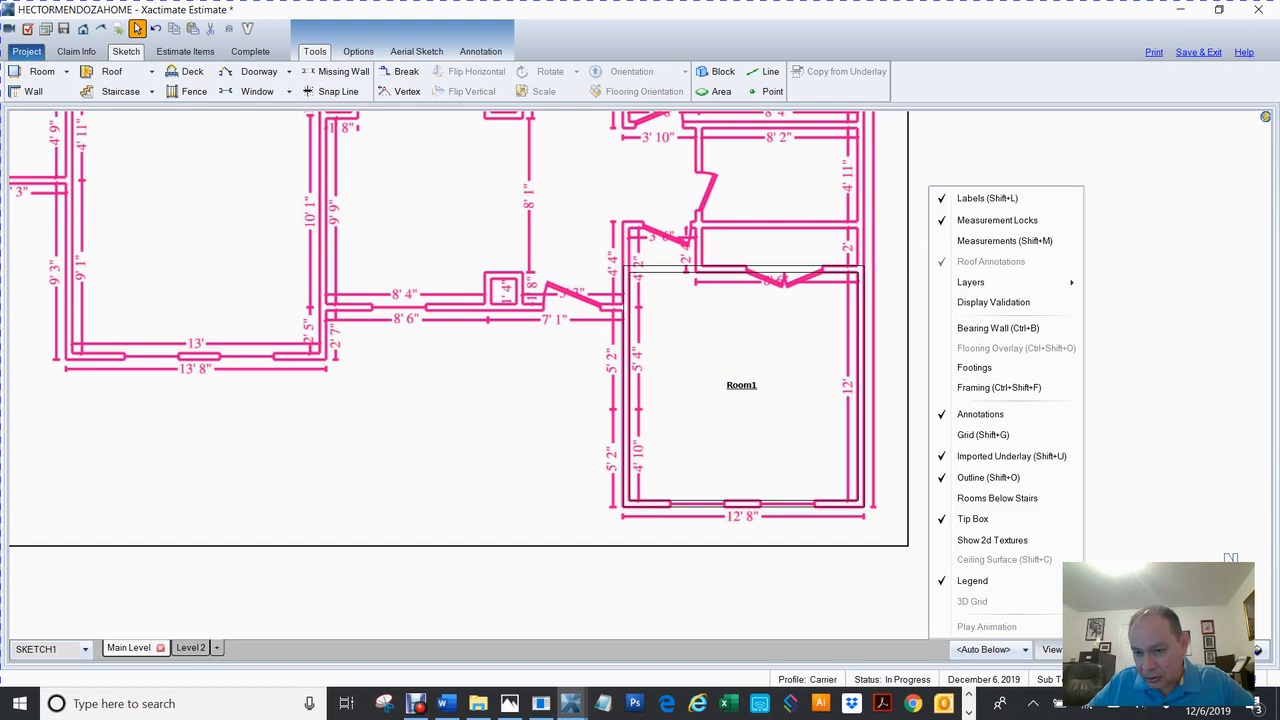
{"action": "left_click", "coordinate": [994, 480]}
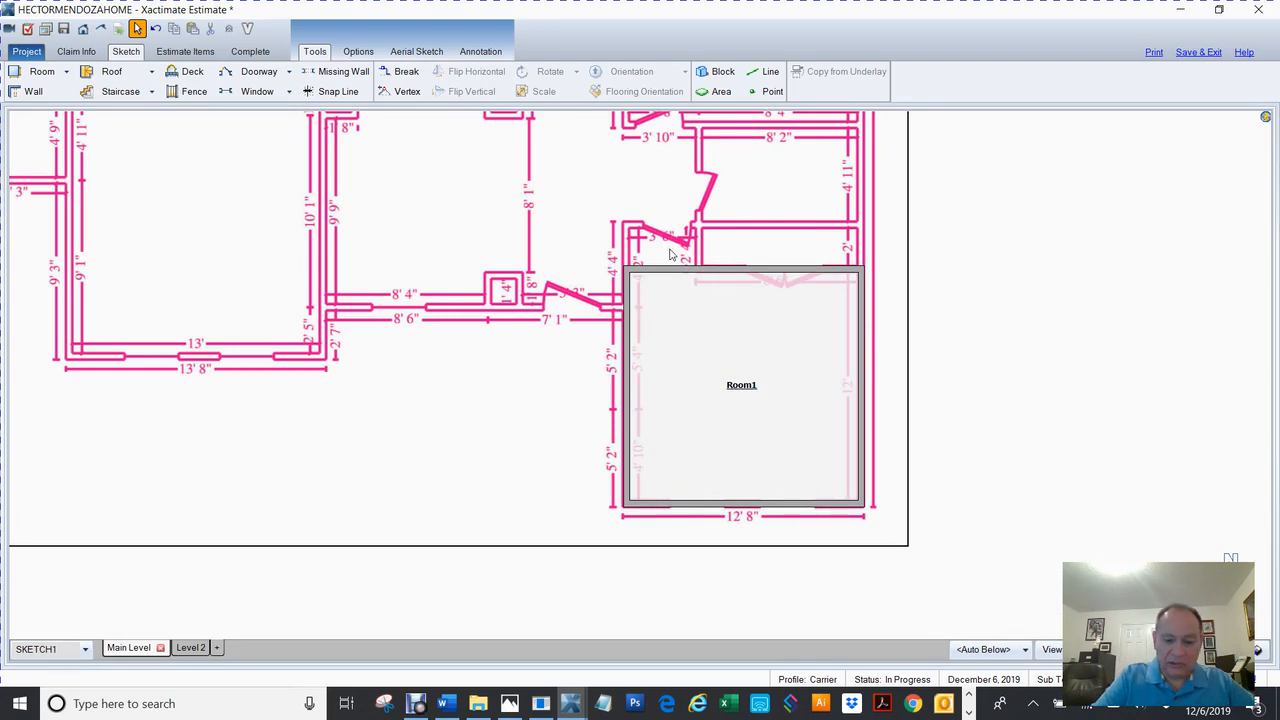
{"action": "key", "text": "shift+o"}
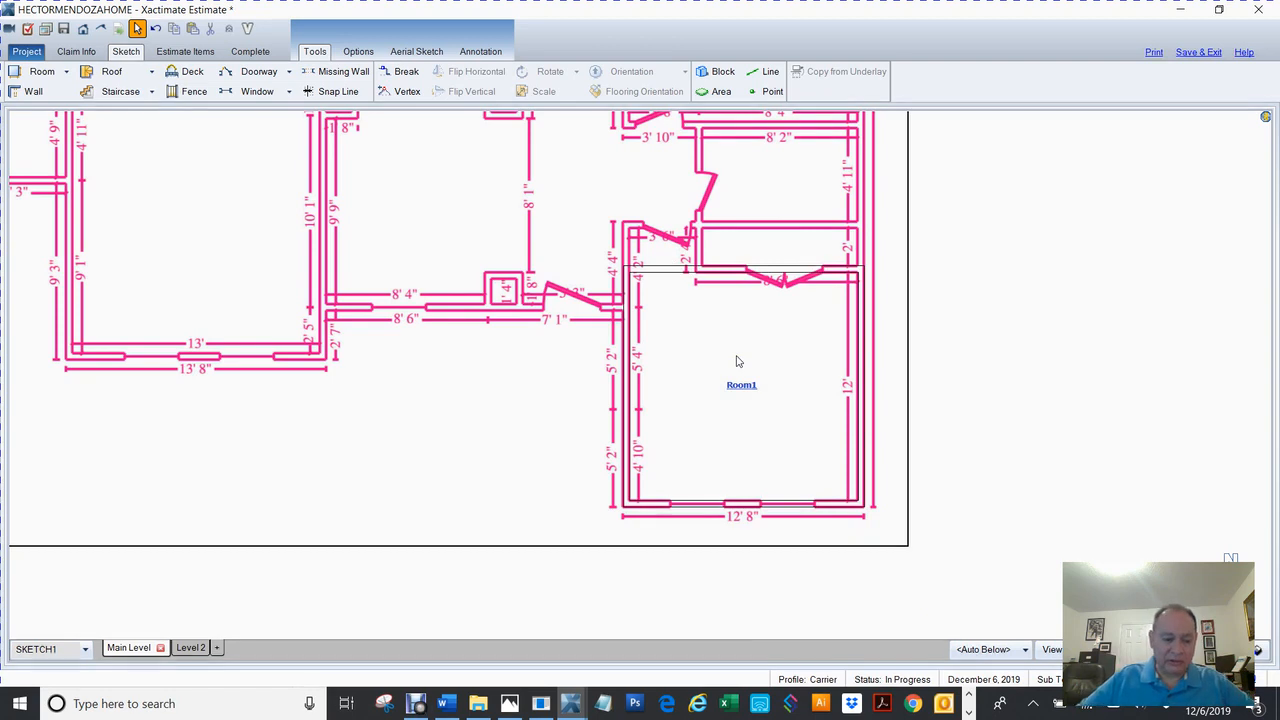
Select Room1, centre it in the view, and switch to the Break tool.
{"action": "left_click", "coordinate": [731, 388]}
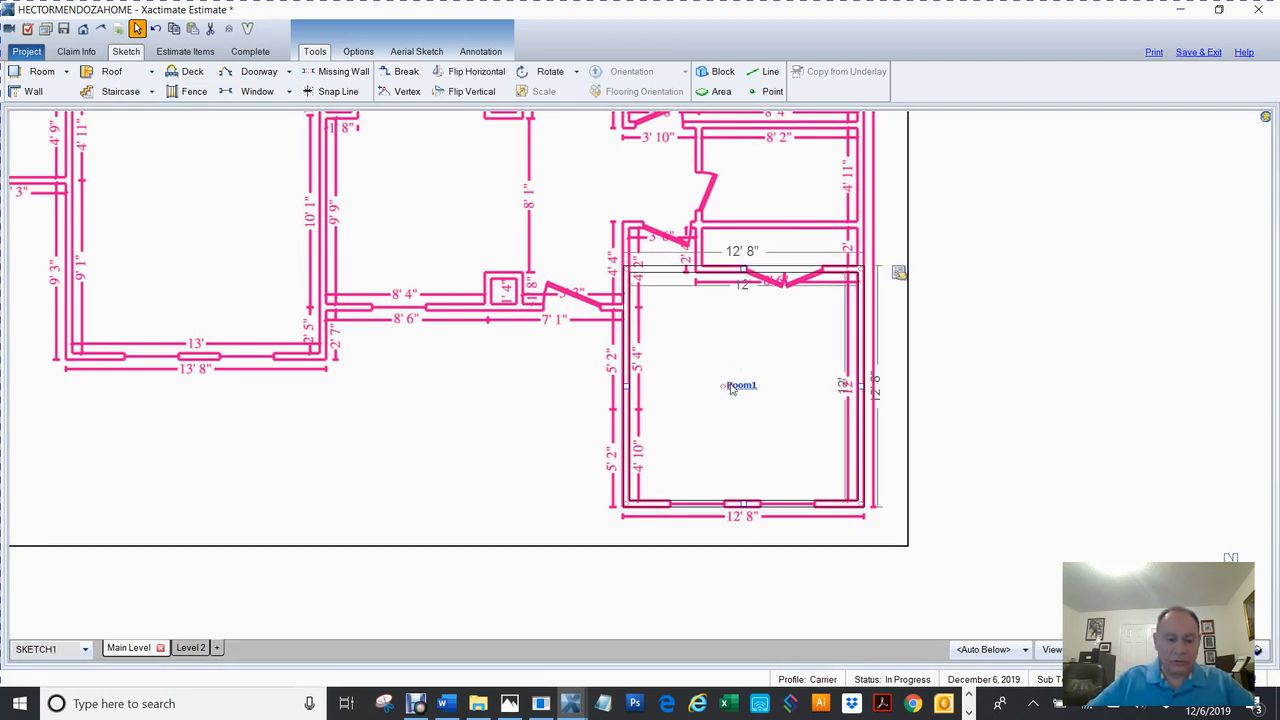
{"action": "scroll", "coordinate": [731, 388], "scroll_direction": "up", "scroll_amount": 2}
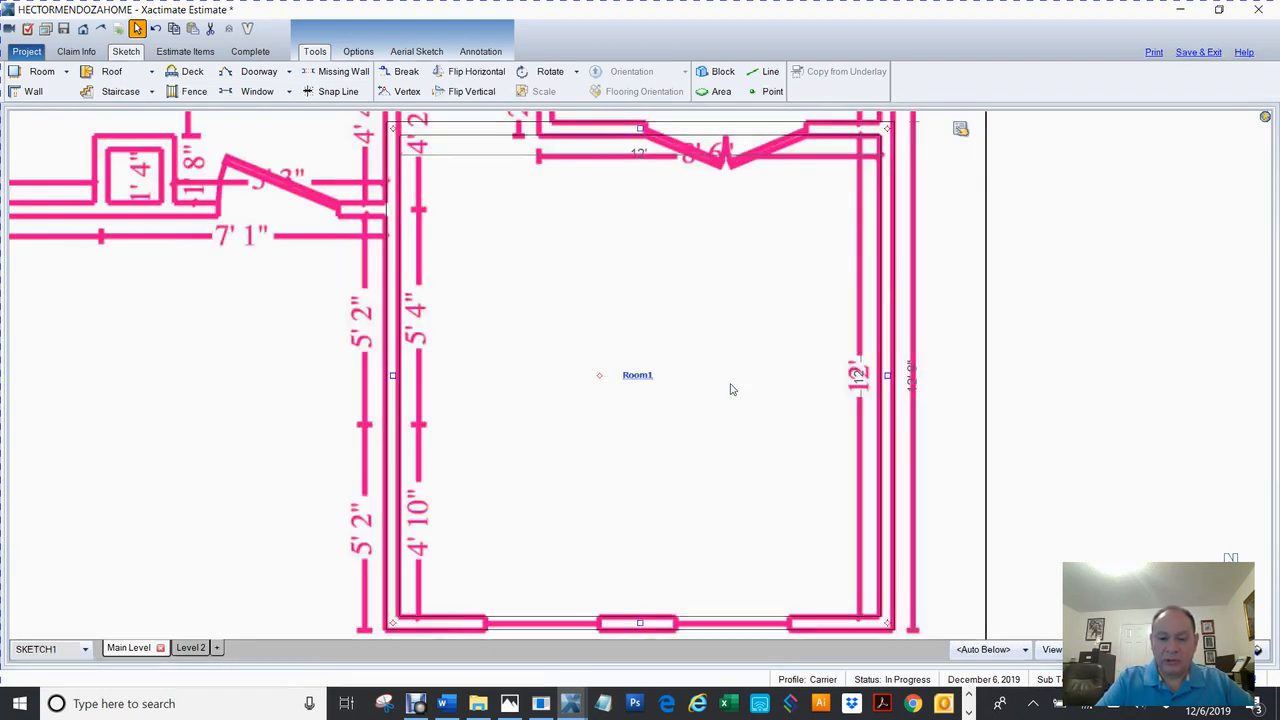
{"action": "scroll", "coordinate": [731, 388], "scroll_direction": "down", "scroll_amount": 1}
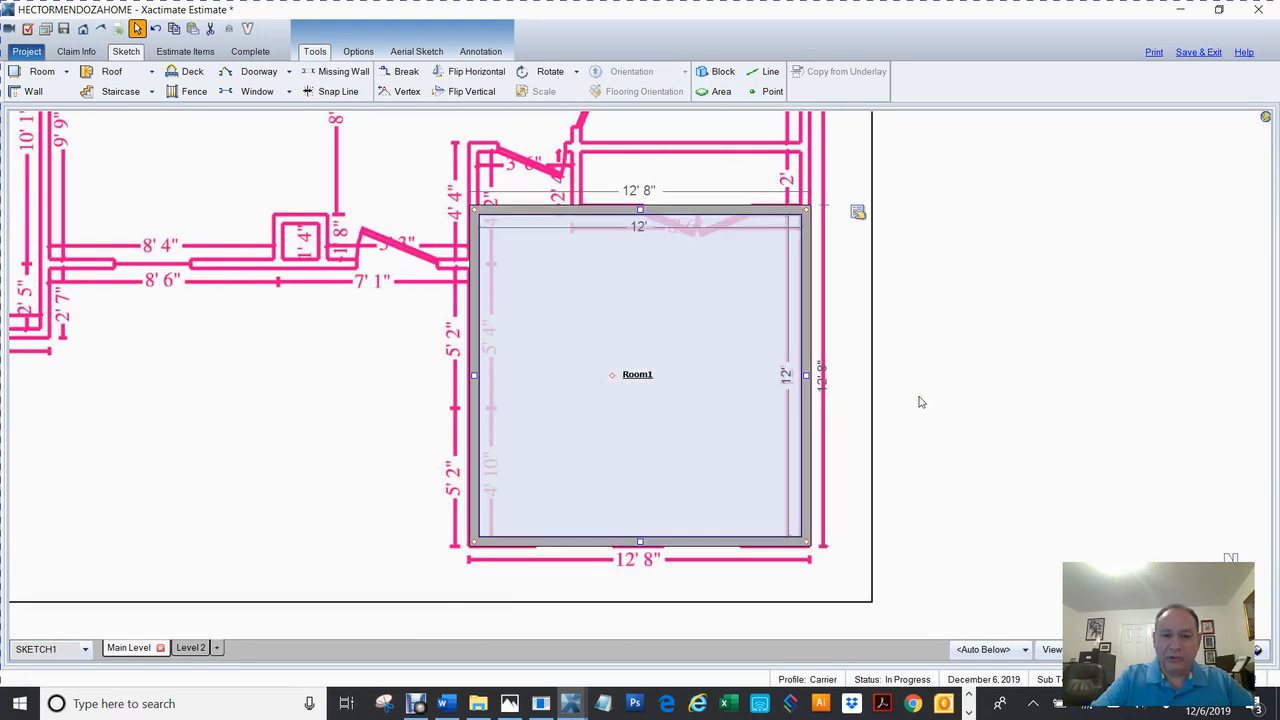
{"action": "left_click_drag", "start_coordinate": [871, 357], "coordinate": [874, 425]}
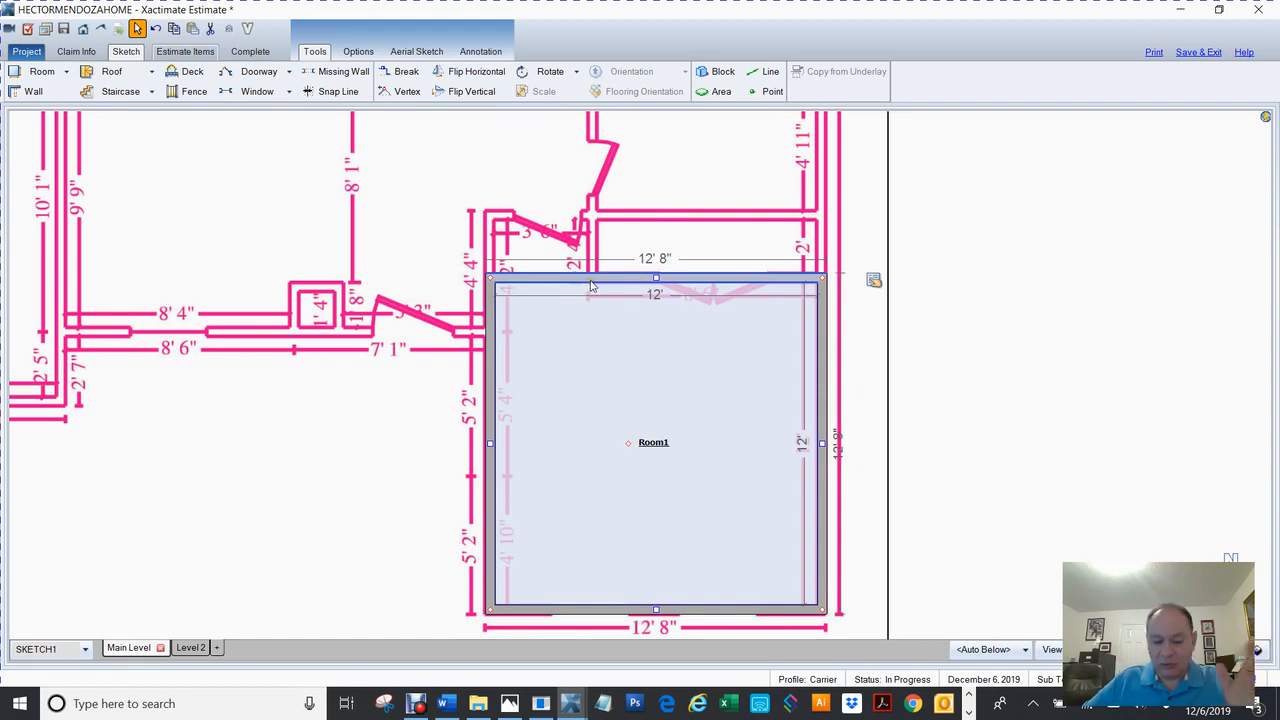
{"action": "key", "text": "b"}
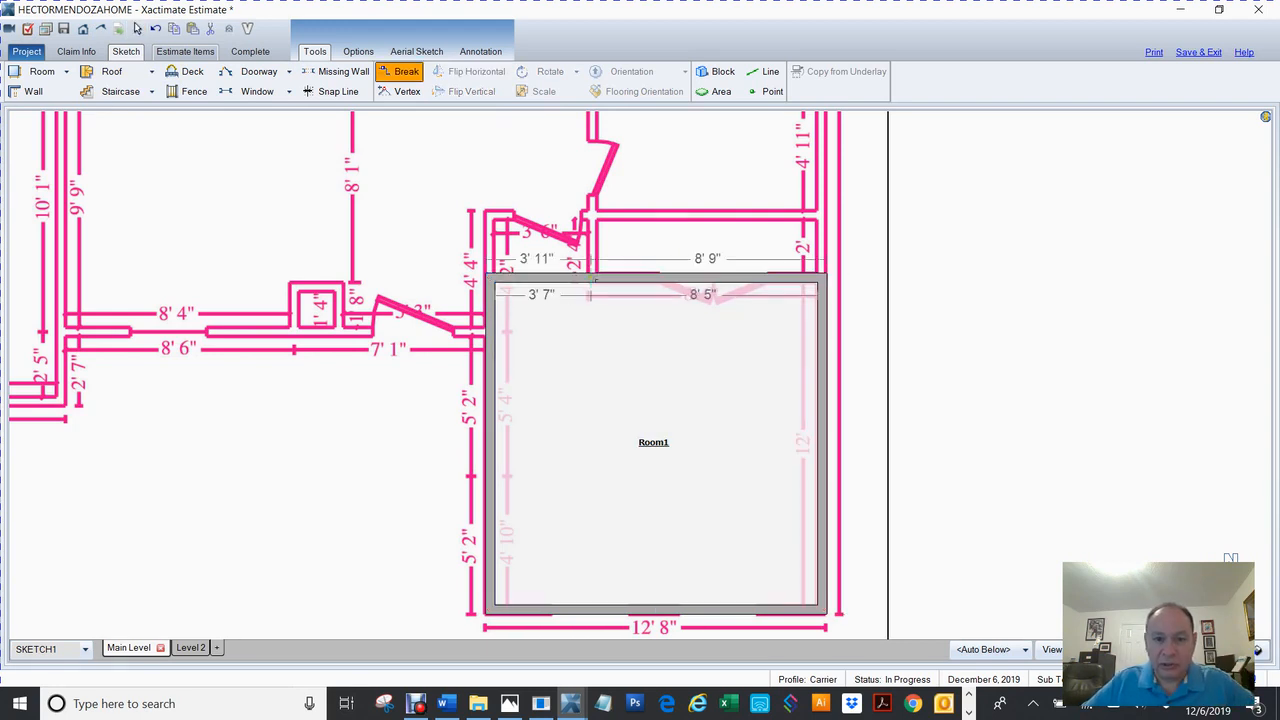
Break Room1's top wall, raise its left part 2' 5" to the trace, and push the right part up into an 8' 2" Room2.
{"action": "left_click", "coordinate": [593, 285]}
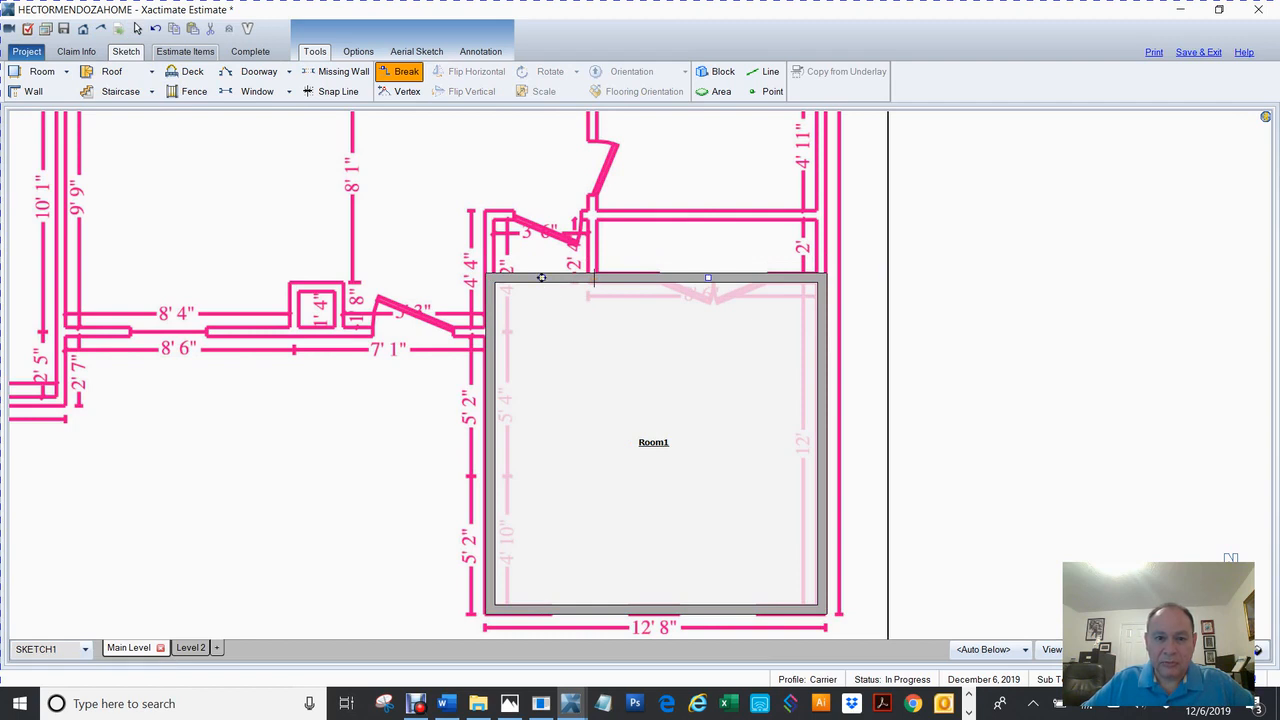
{"action": "left_click_drag", "start_coordinate": [541, 278], "coordinate": [526, 211]}
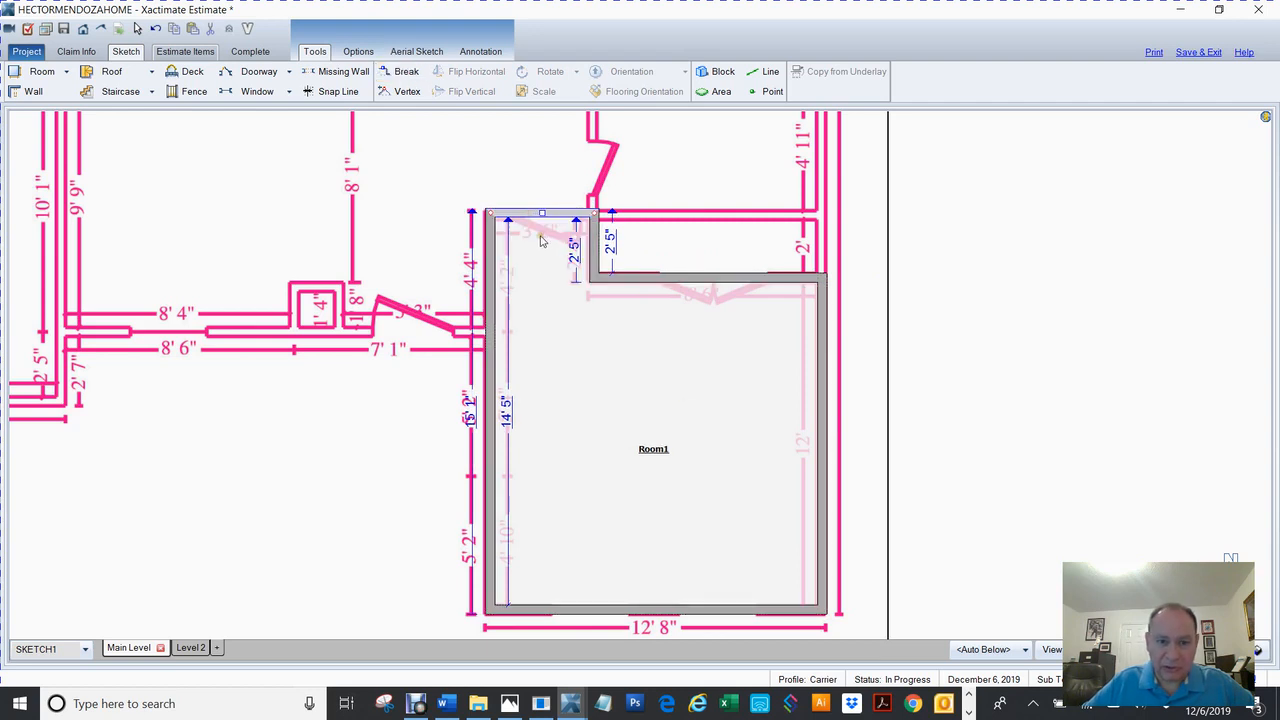
{"action": "left_click", "coordinate": [704, 279]}
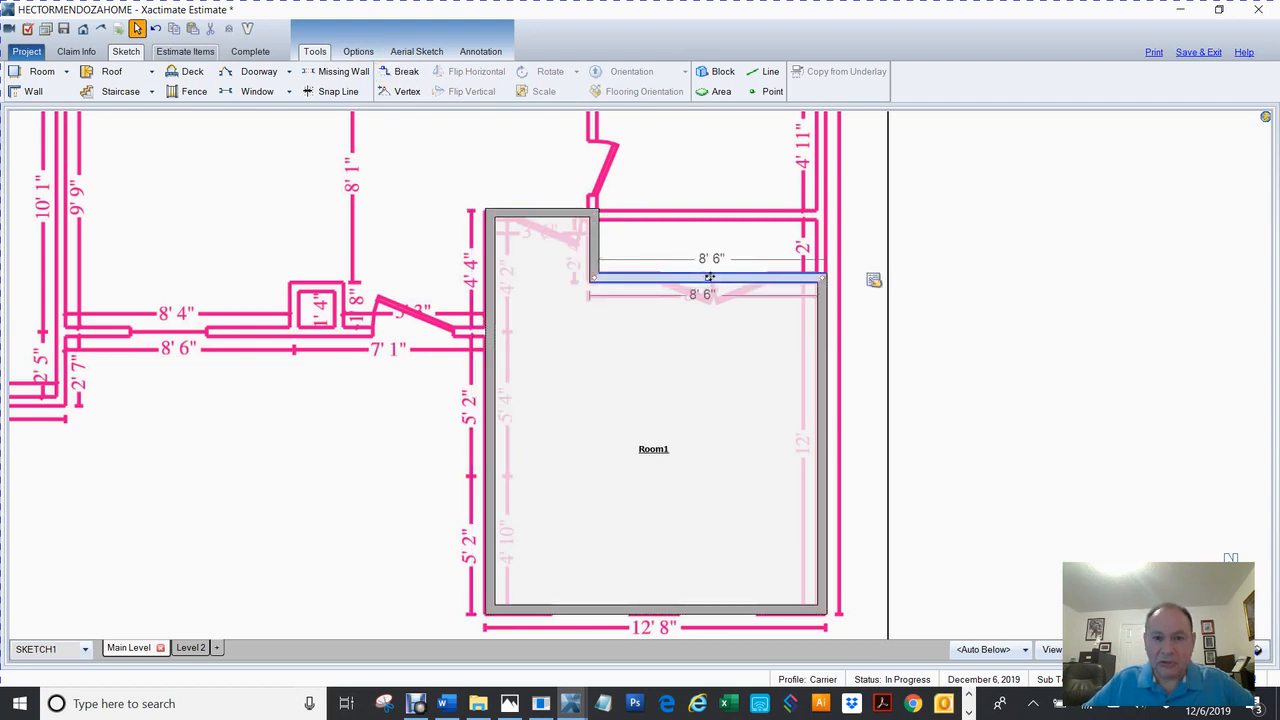
{"action": "left_click_drag", "start_coordinate": [707, 277], "coordinate": [704, 211]}
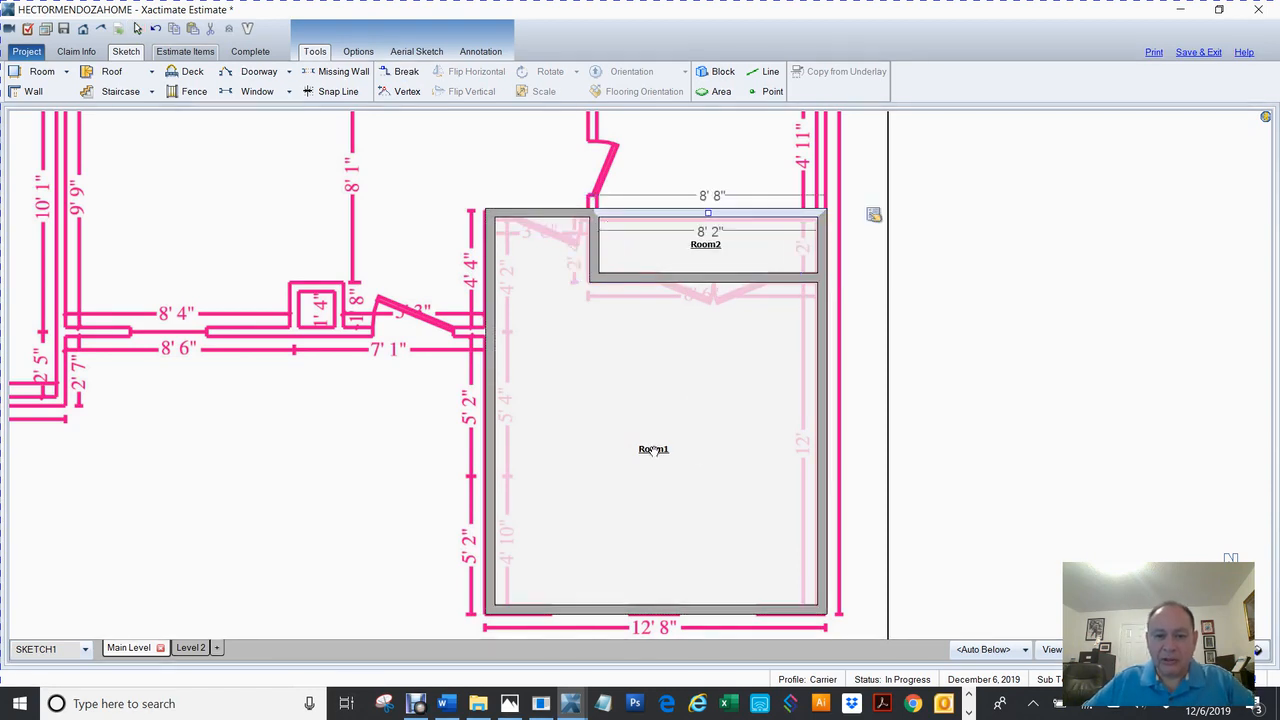
Rename Room1 to Bedroom2 in its Room Properties.
{"action": "left_click", "coordinate": [654, 452]}
{"action": "double_click", "coordinate": [652, 451]}
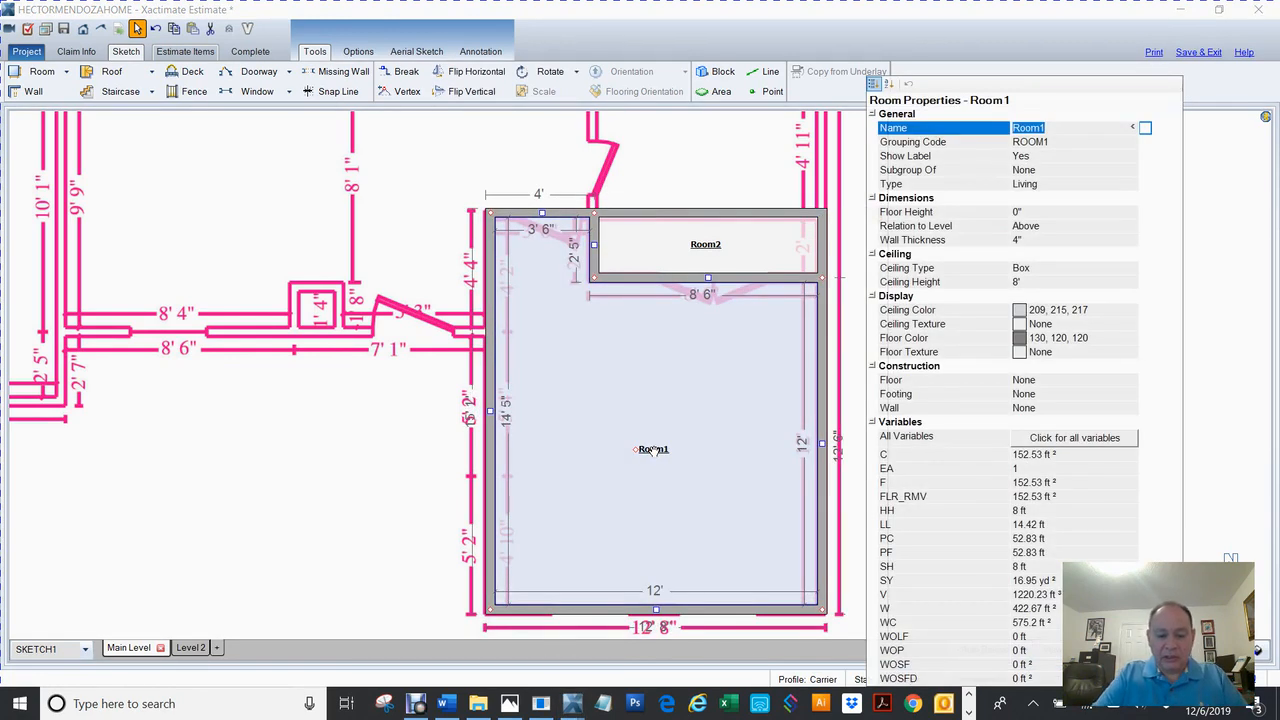
{"action": "type", "text": "Bed"}
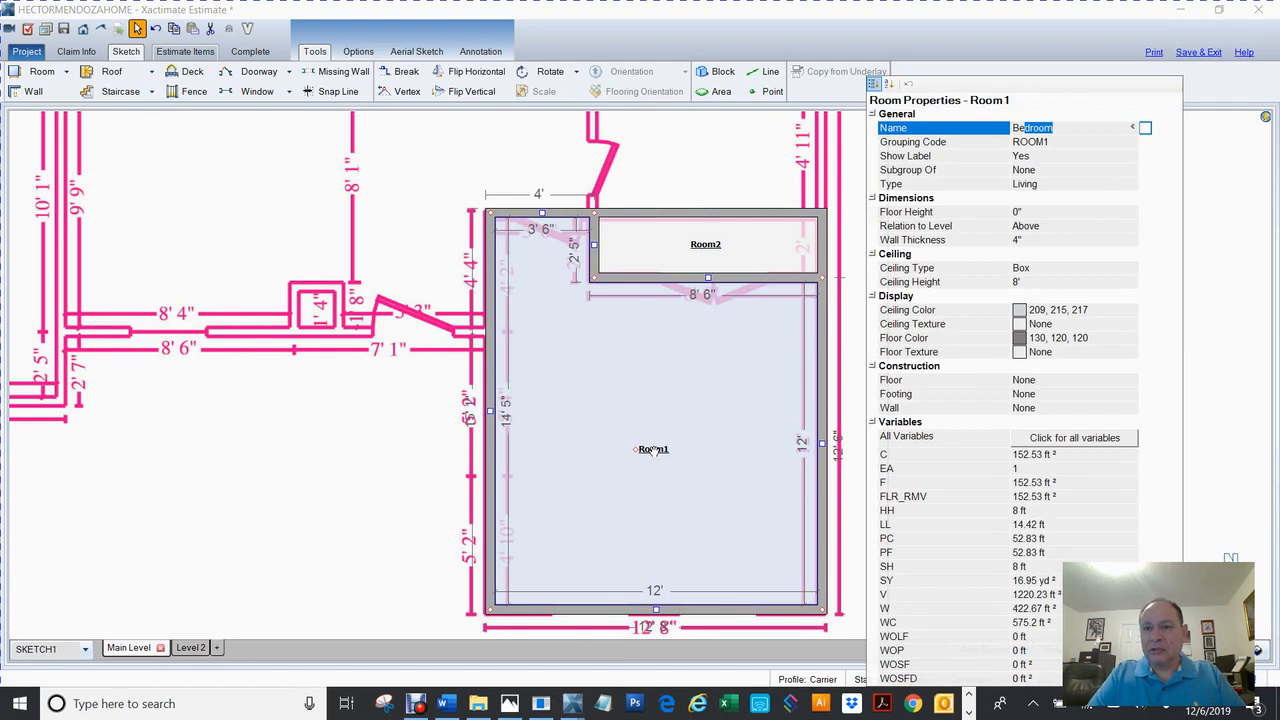
{"action": "type", "text": "r"}
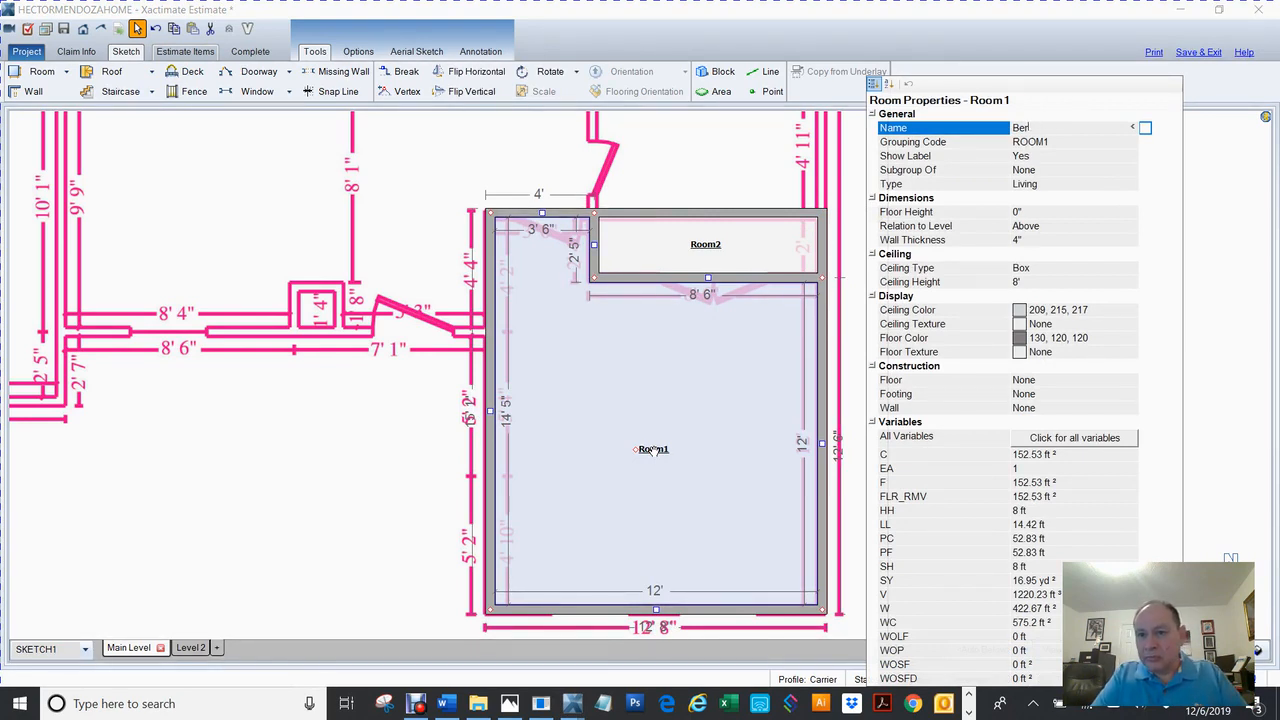
{"action": "type", "text": "oodroom"}
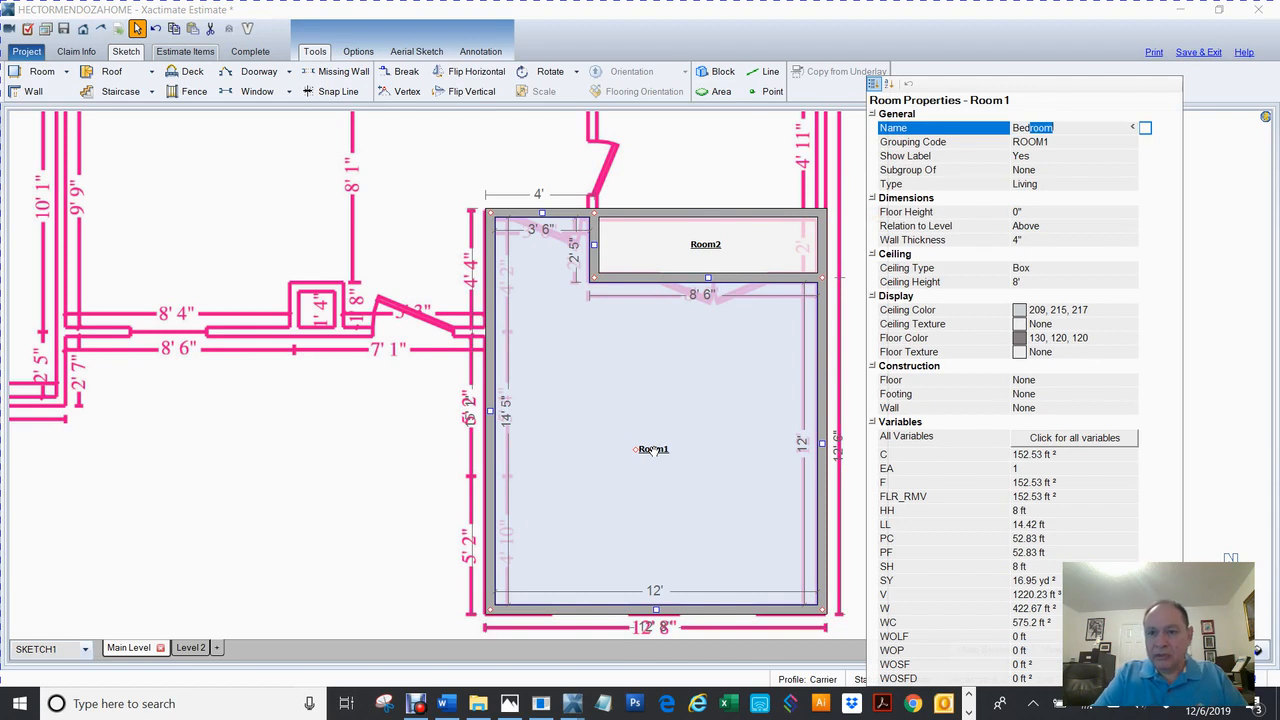
{"action": "key", "text": "Return"}
{"action": "type", "text": "2"}
{"action": "key", "text": "Return"}
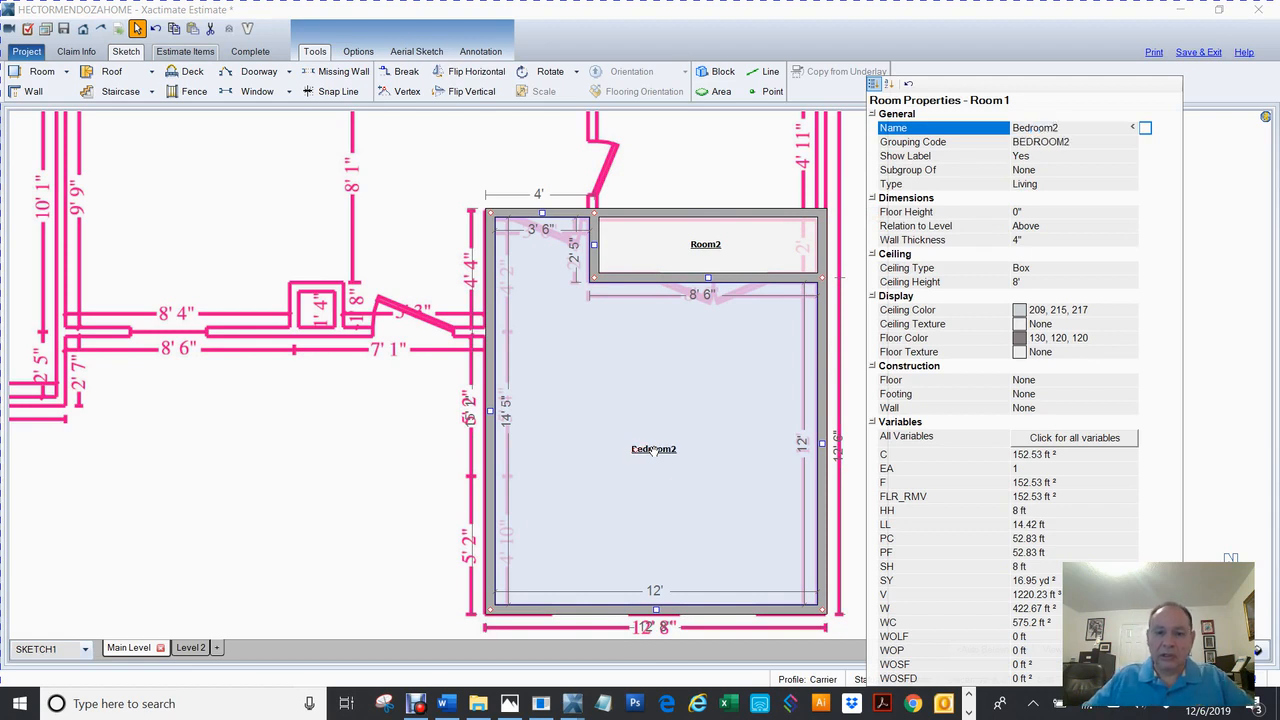
Rename the small room above Bedroom2 to Closet.
{"action": "left_click", "coordinate": [694, 252]}
{"action": "left_click", "coordinate": [696, 253]}
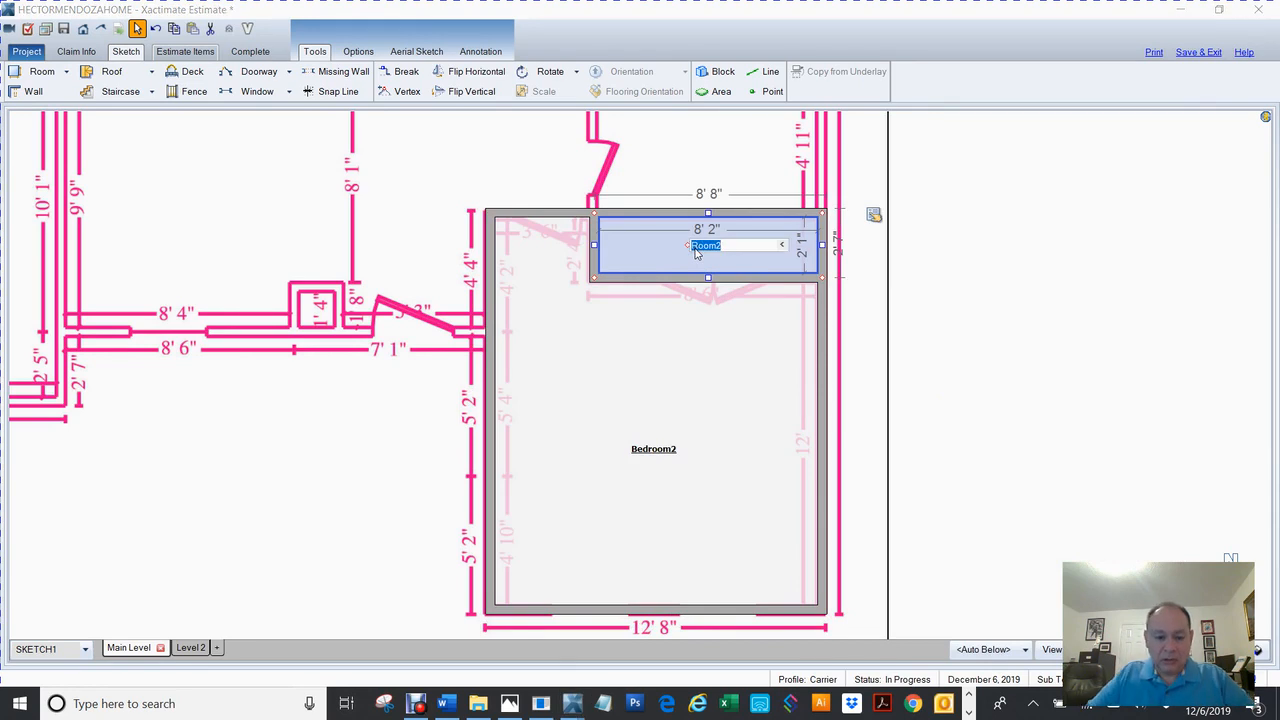
{"action": "type", "text": "Clo"}
{"action": "key", "text": "Return"}
Select Bedroom2 and the Closet together and make the Closet a subroom of Bedroom2.
{"action": "left_click", "coordinate": [677, 466]}
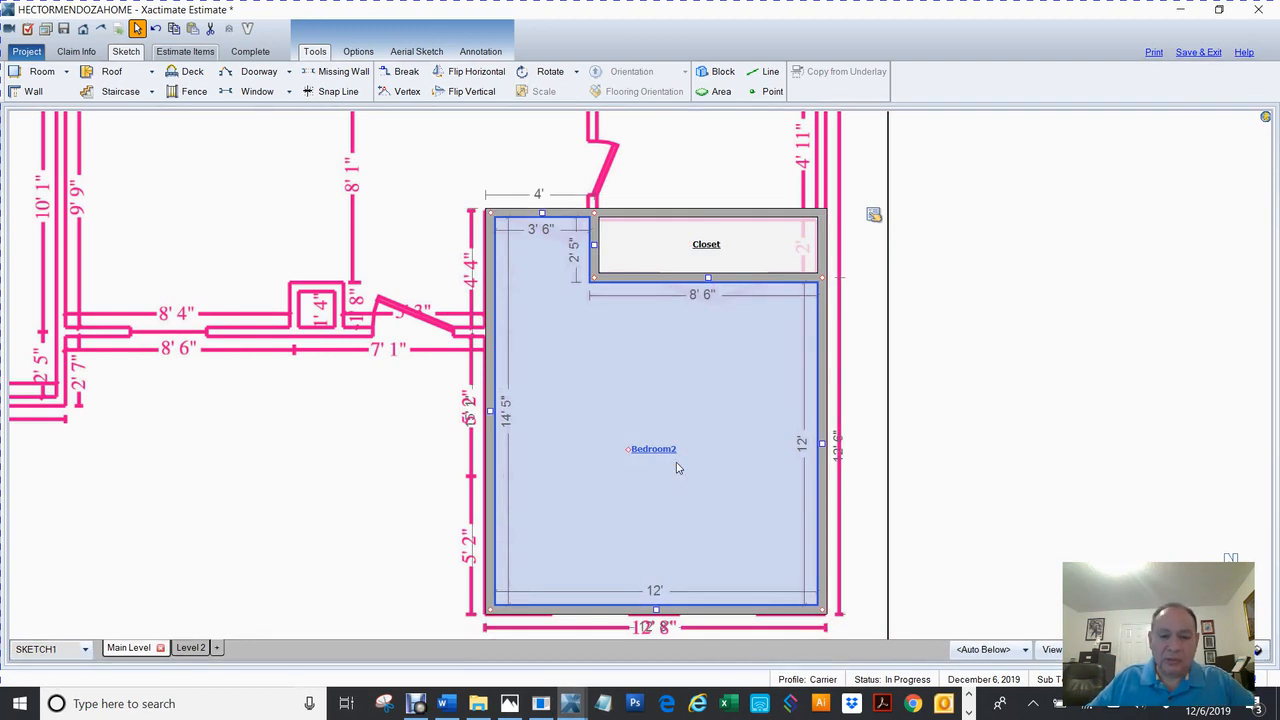
{"action": "left_click", "coordinate": [706, 247]}
{"action": "left_click", "coordinate": [633, 463]}
{"action": "left_click", "coordinate": [754, 260]}
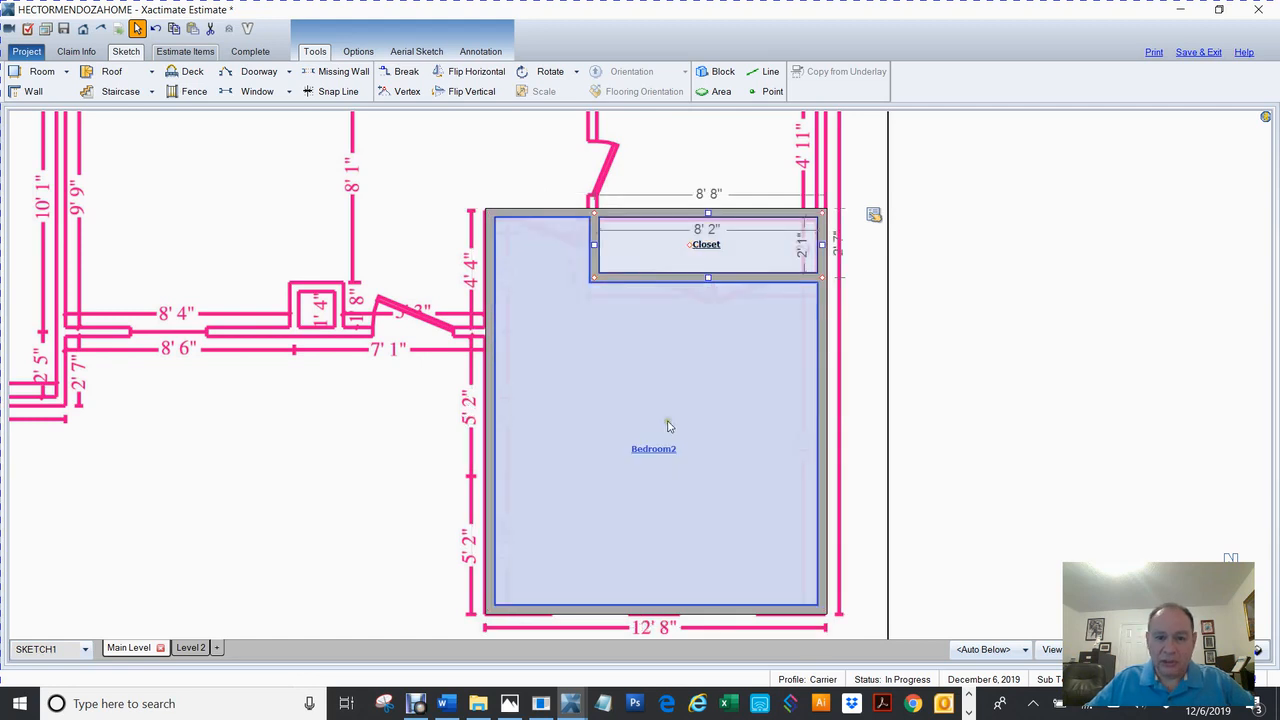
{"action": "left_click", "coordinate": [647, 462]}
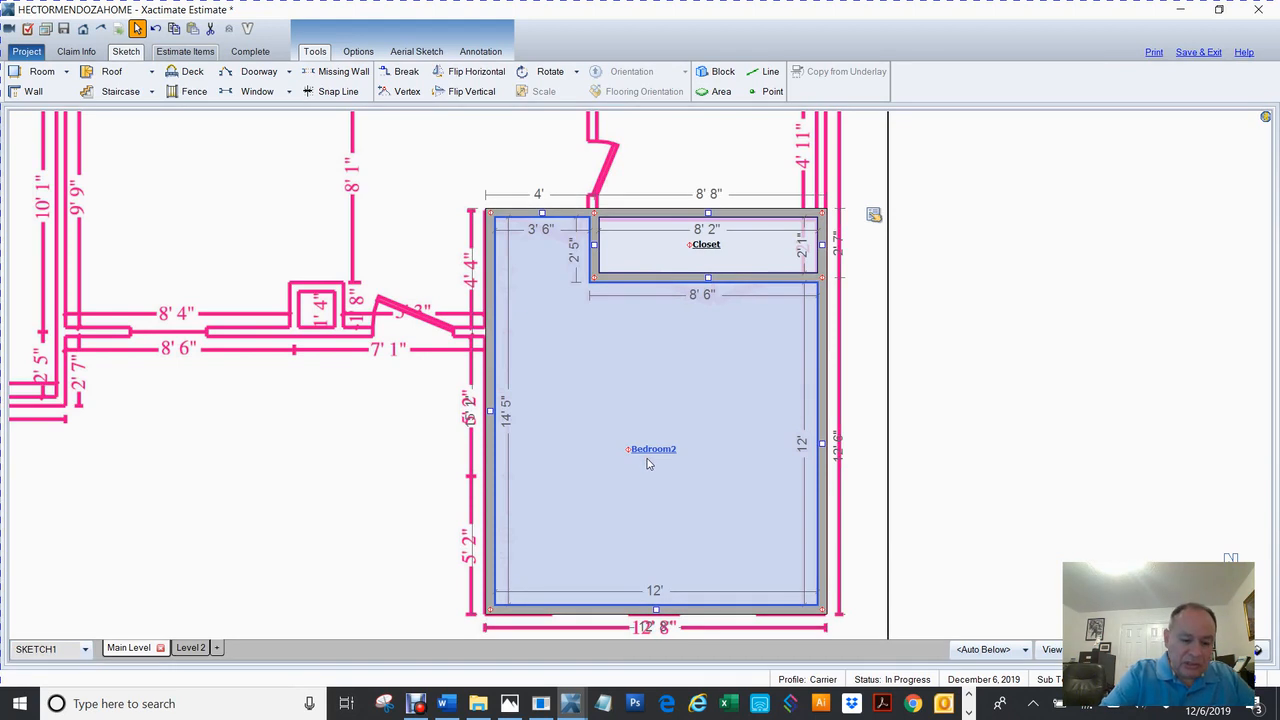
{"action": "key", "text": "j"}
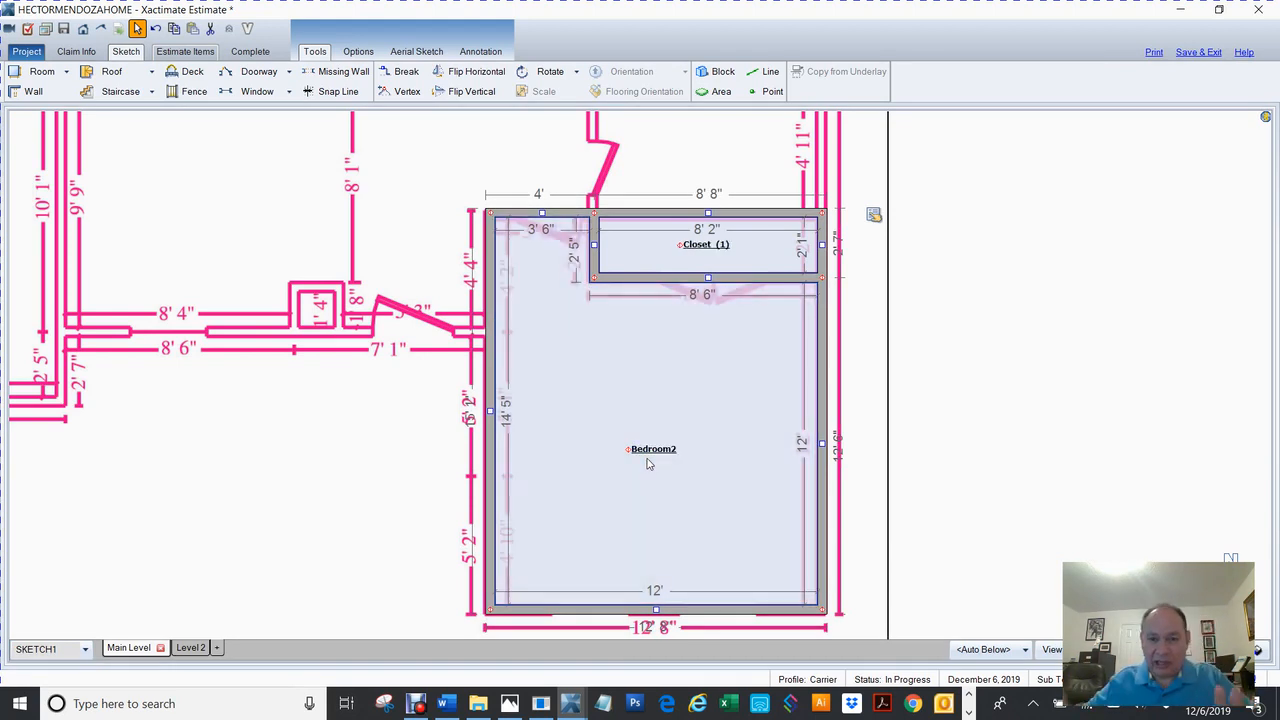
{"action": "left_click", "coordinate": [962, 407]}
Pan to the traced area above the Closet and drag its top wall upward to start a new room.
{"action": "mouse_move", "coordinate": [962, 407]}
{"action": "left_mouse_down"}
{"action": "mouse_move", "coordinate": [914, 531]}
{"action": "mouse_move", "coordinate": [922, 558]}
{"action": "left_mouse_up"}
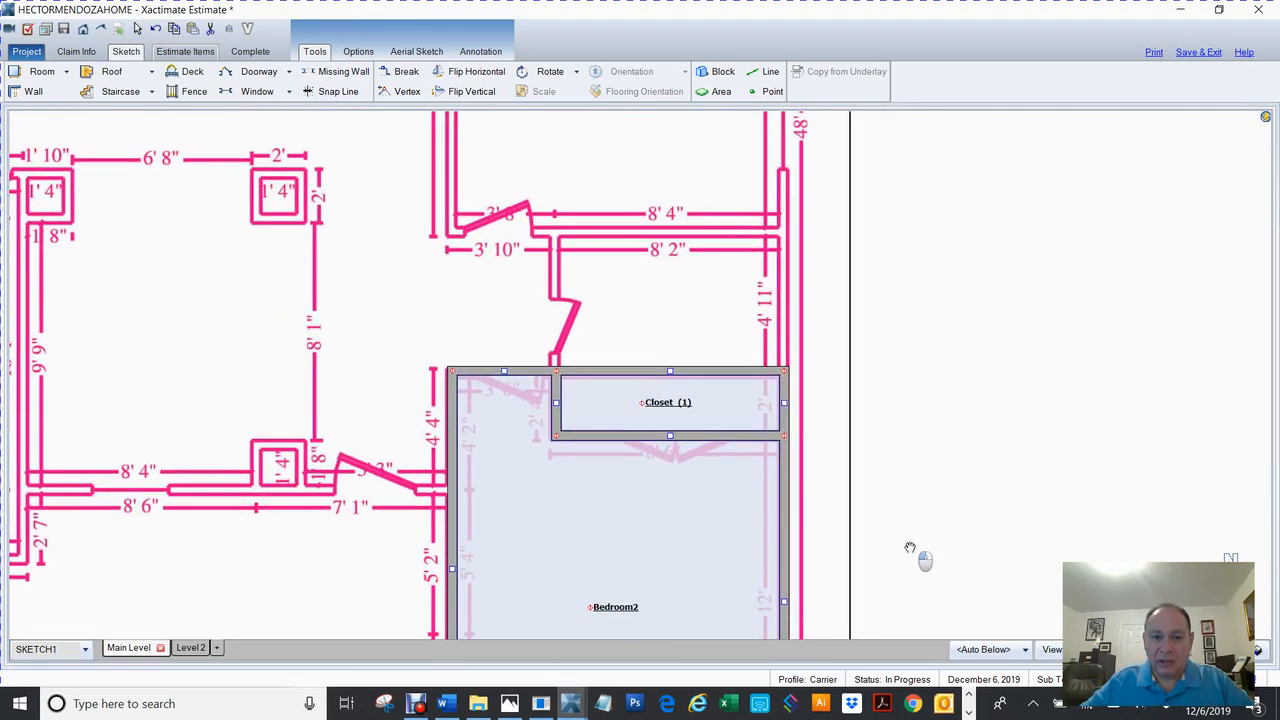
{"action": "left_click", "coordinate": [686, 375]}
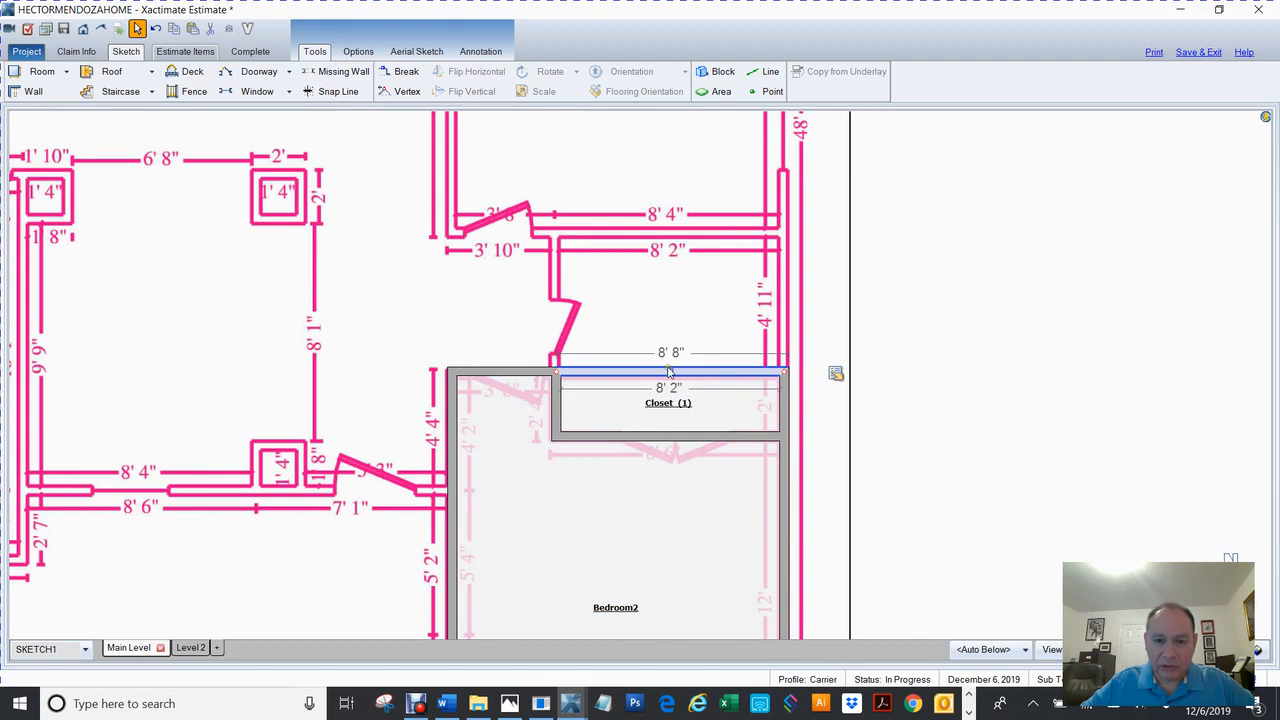
{"action": "left_click_drag", "start_coordinate": [670, 372], "coordinate": [688, 232]}
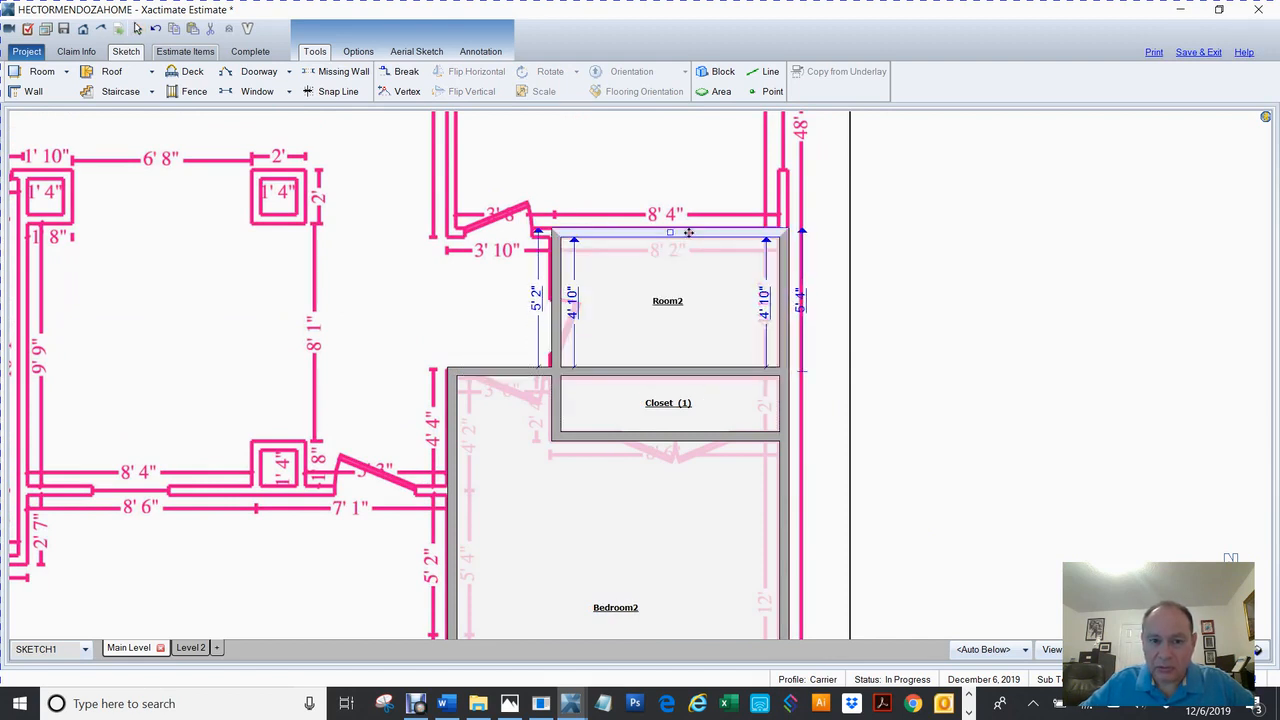
Name the new 8' 2" by 4' 10" room above the Closet Bathroom2.
{"action": "double_click", "coordinate": [664, 302]}
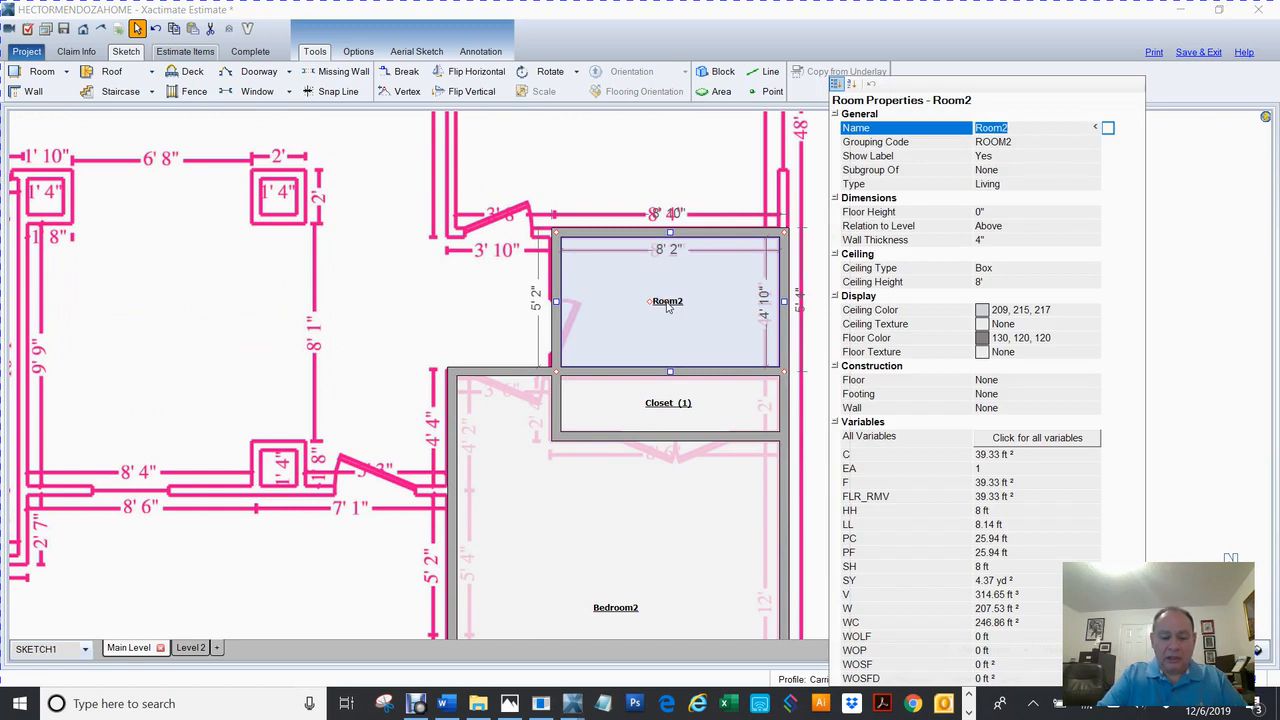
{"action": "type", "text": "Bathr"}
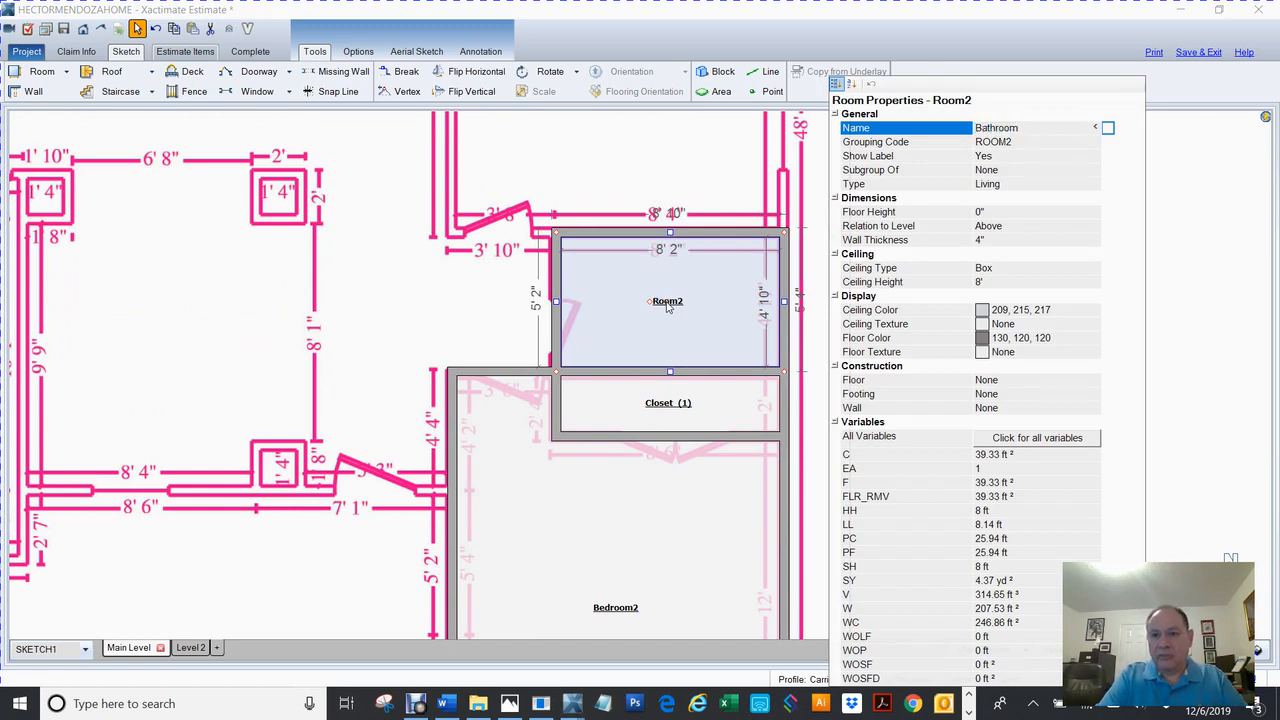
{"action": "key", "text": "Return"}
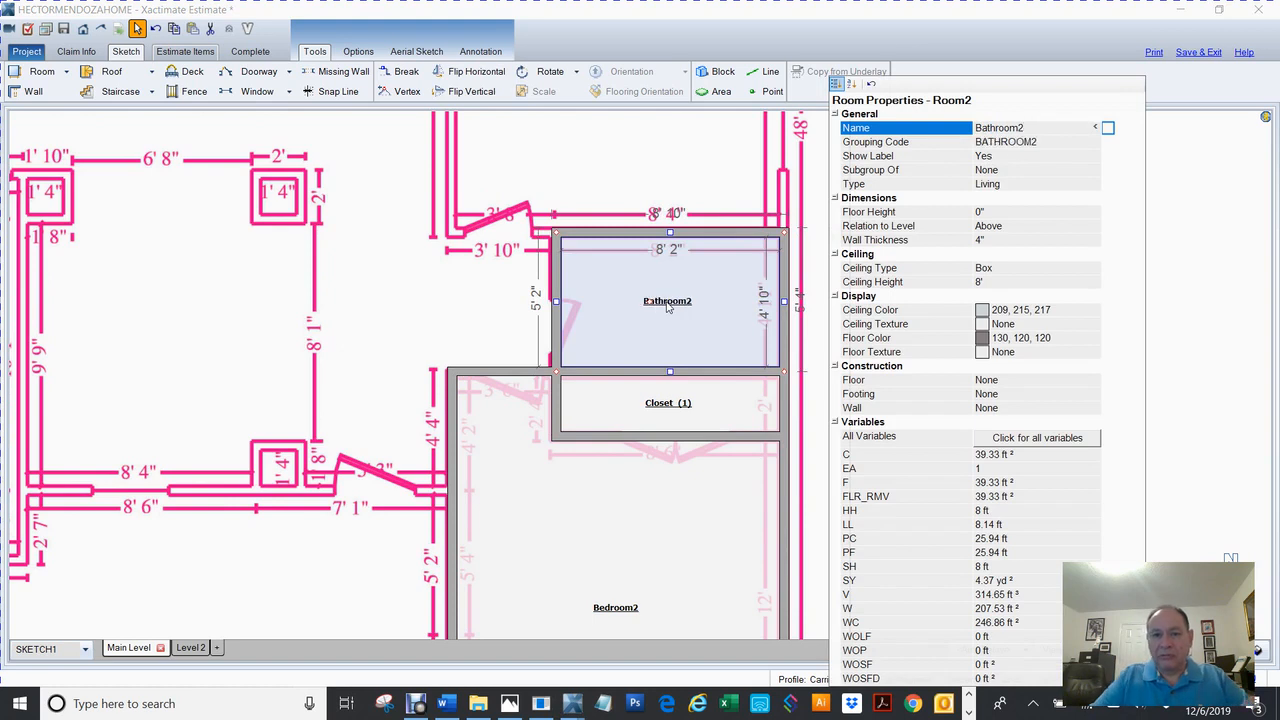
{"action": "left_click", "coordinate": [452, 265]}
{"action": "left_click_drag", "start_coordinate": [648, 293], "coordinate": [611, 589]}
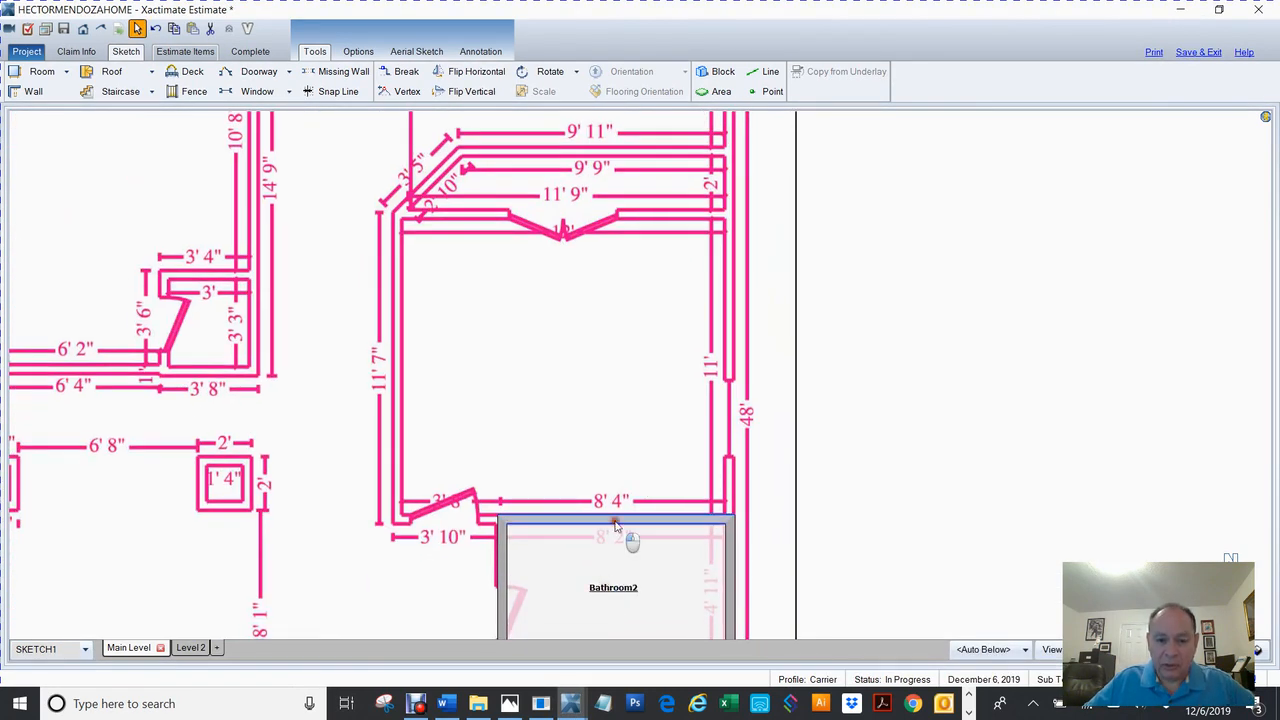
Extend a new Room2 above Bathroom2 to the traced wall, stretch it left, and set its top wall to 11' 9".
{"action": "left_click", "coordinate": [623, 528]}
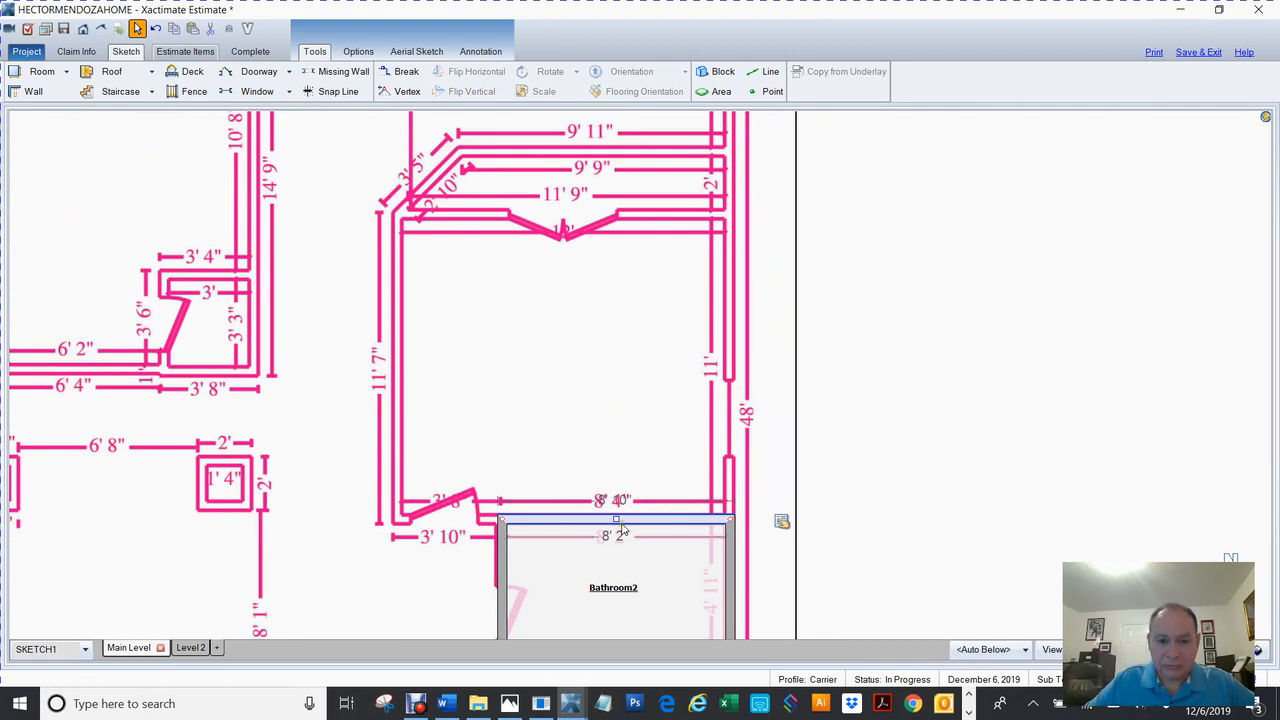
{"action": "left_click_drag", "start_coordinate": [615, 519], "coordinate": [658, 214]}
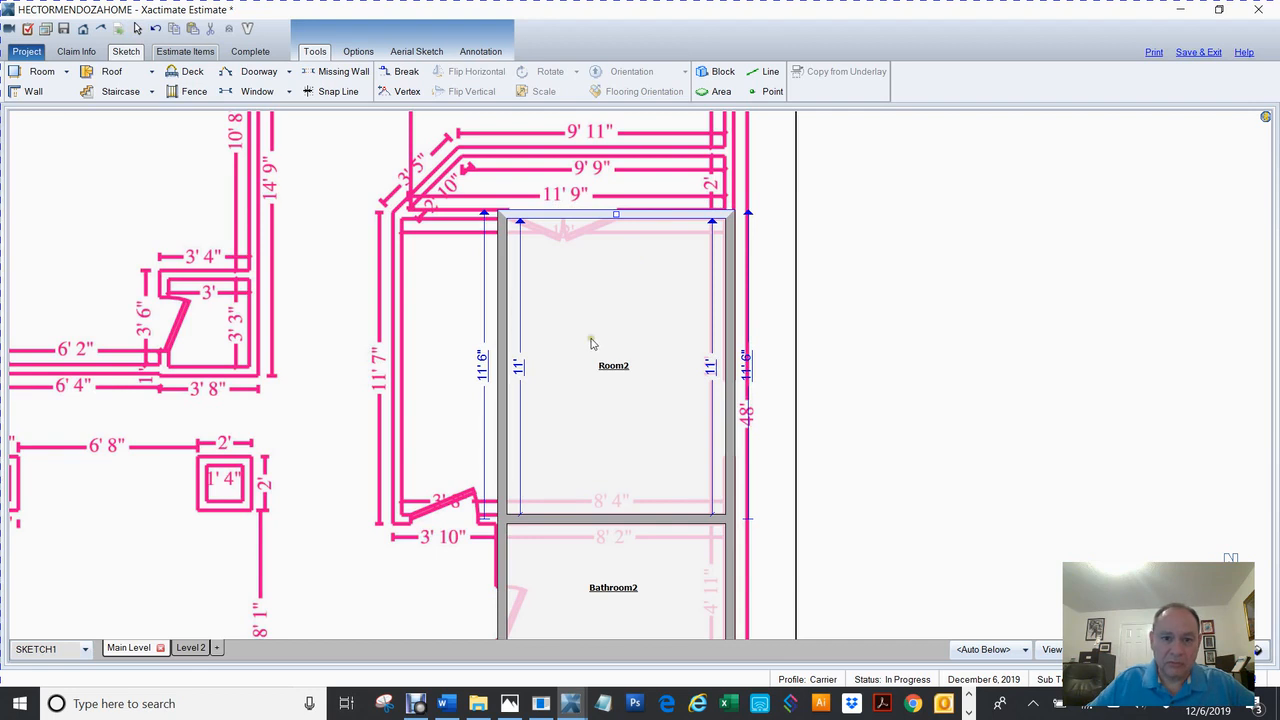
{"action": "left_click", "coordinate": [590, 343]}
{"action": "left_click_drag", "start_coordinate": [502, 366], "coordinate": [397, 371]}
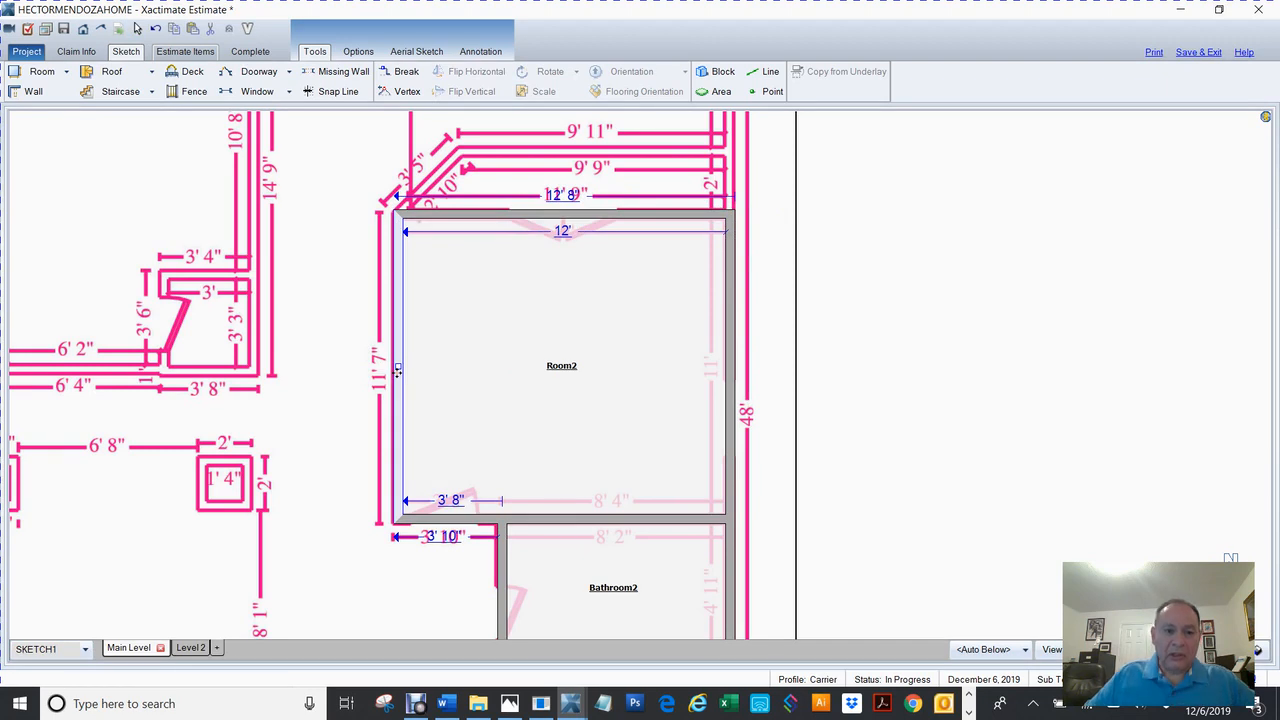
{"action": "left_click", "coordinate": [563, 232]}
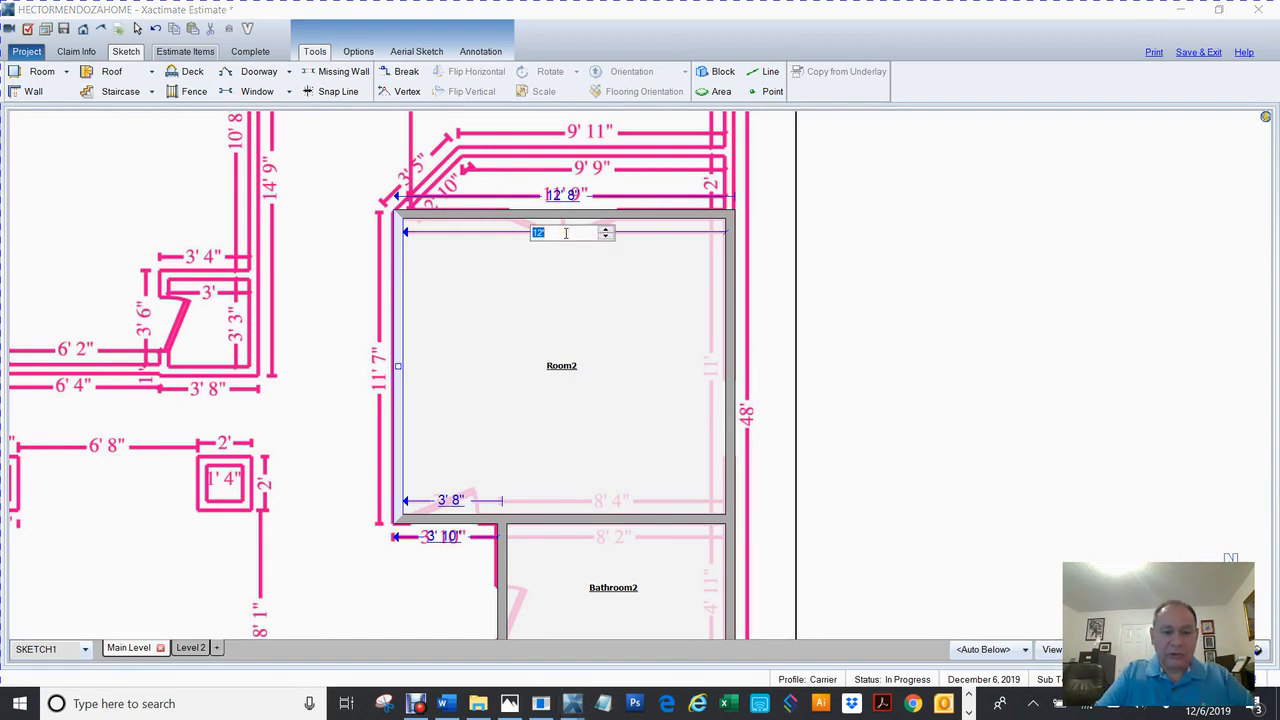
{"action": "type", "text": "11'9"}
{"action": "key", "text": "Return"}
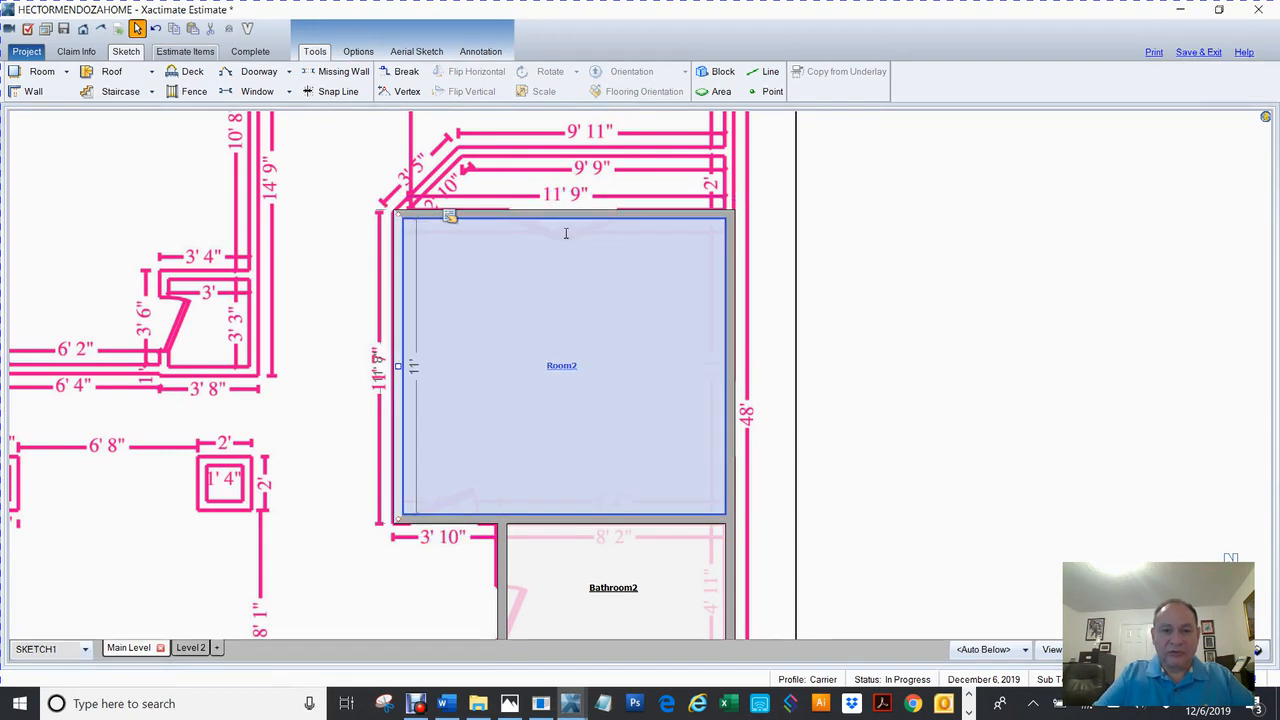
{"action": "left_click", "coordinate": [931, 464]}
{"action": "left_click_drag", "start_coordinate": [894, 463], "coordinate": [923, 117]}
{"action": "left_click_drag", "start_coordinate": [633, 529], "coordinate": [643, 318]}
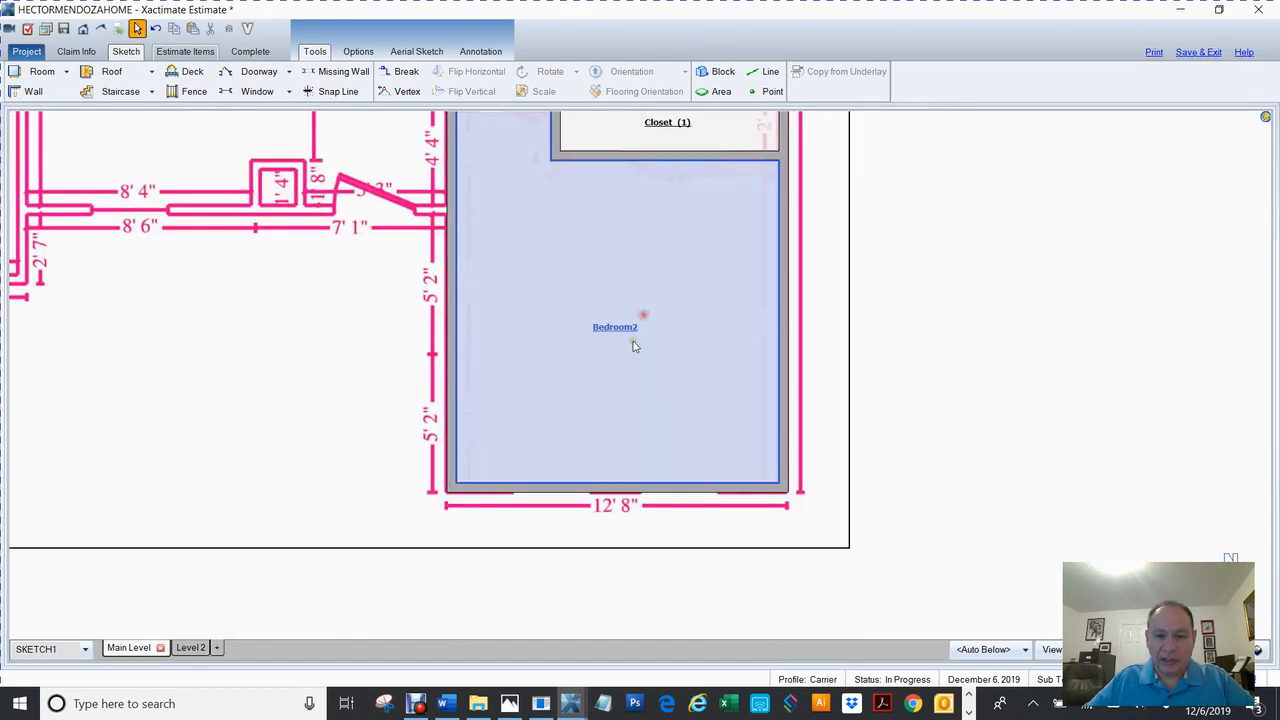
Check Bedroom2's properties and line its left wall up with the traced outer wall.
{"action": "left_click", "coordinate": [630, 340]}
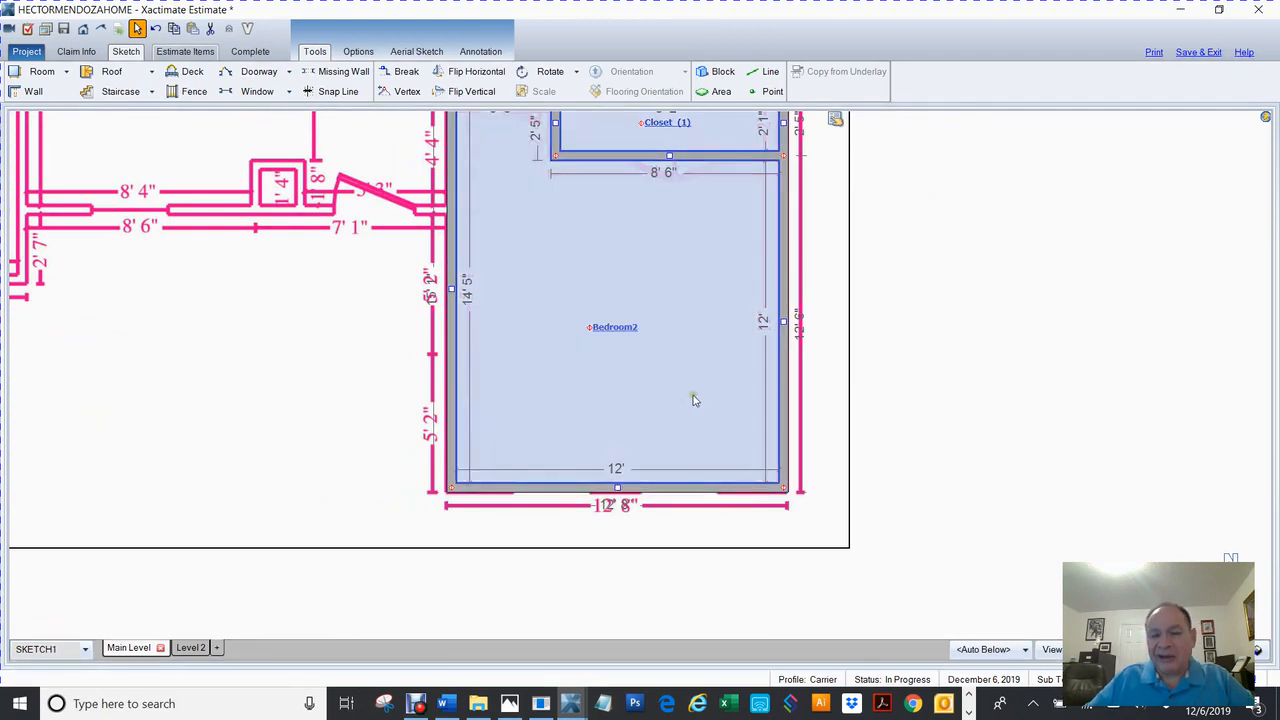
{"action": "left_click", "coordinate": [836, 121]}
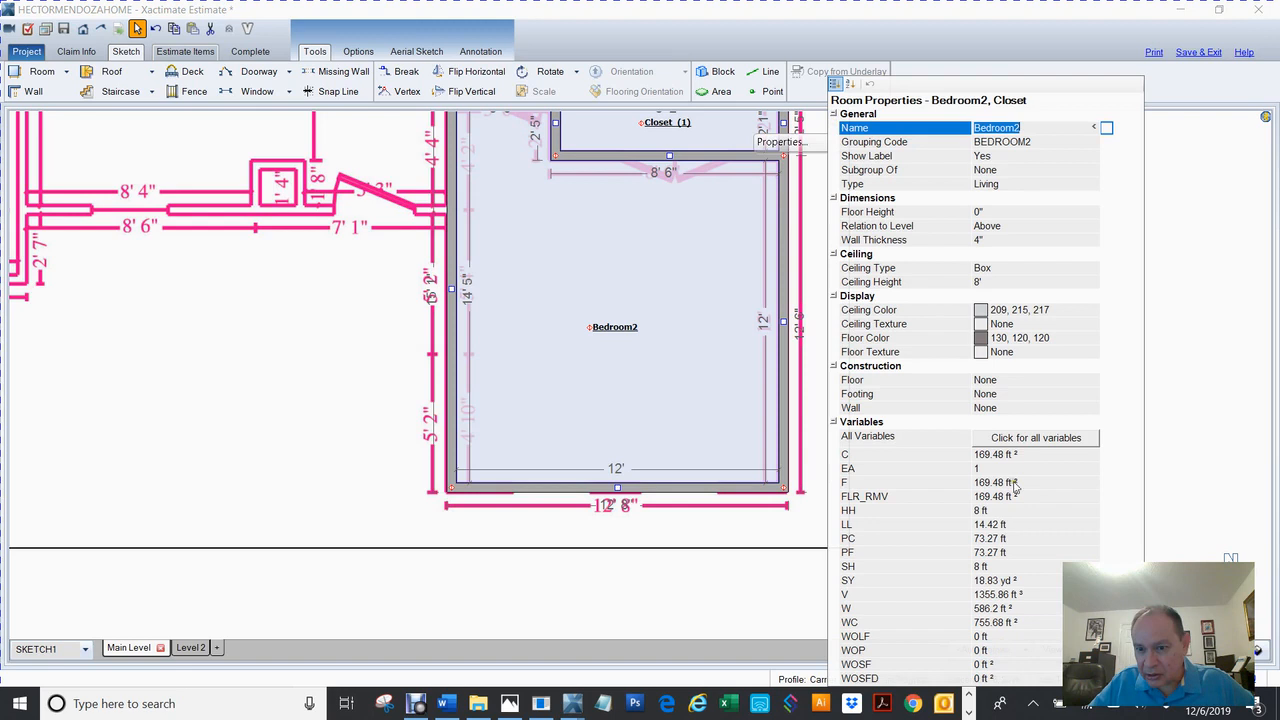
{"action": "left_click", "coordinate": [634, 366]}
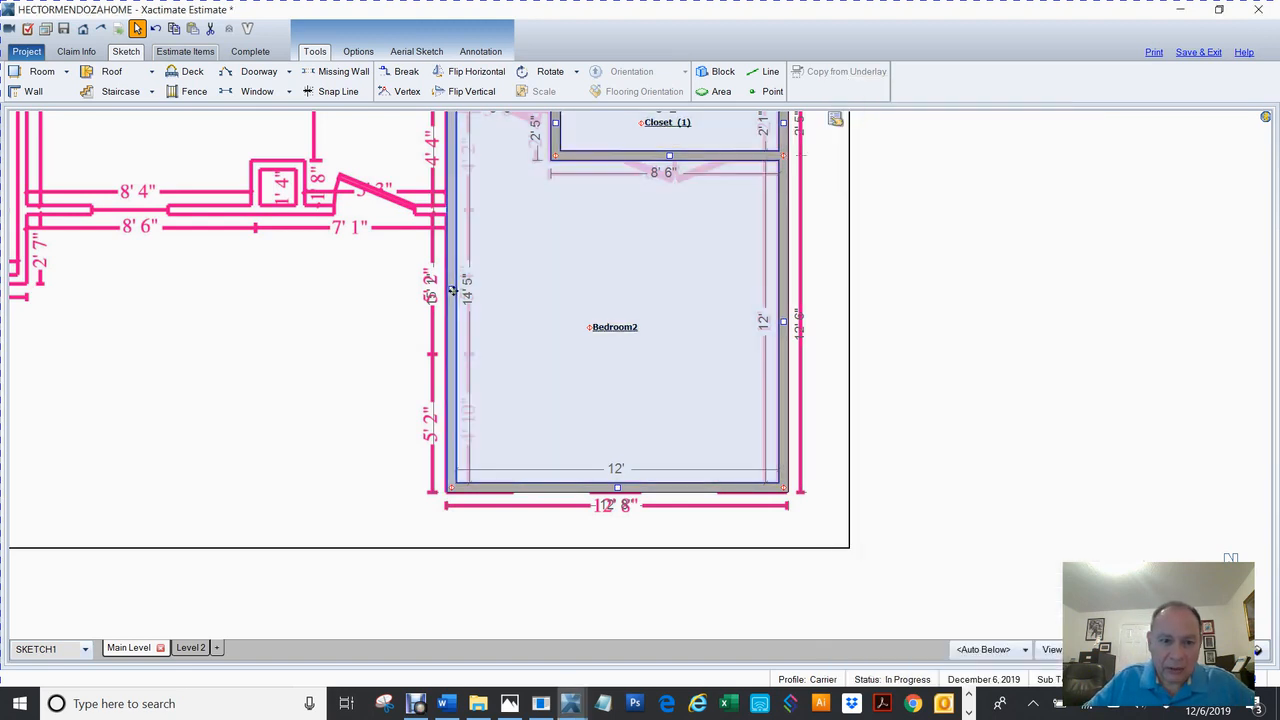
{"action": "left_click_drag", "start_coordinate": [451, 290], "coordinate": [468, 293]}
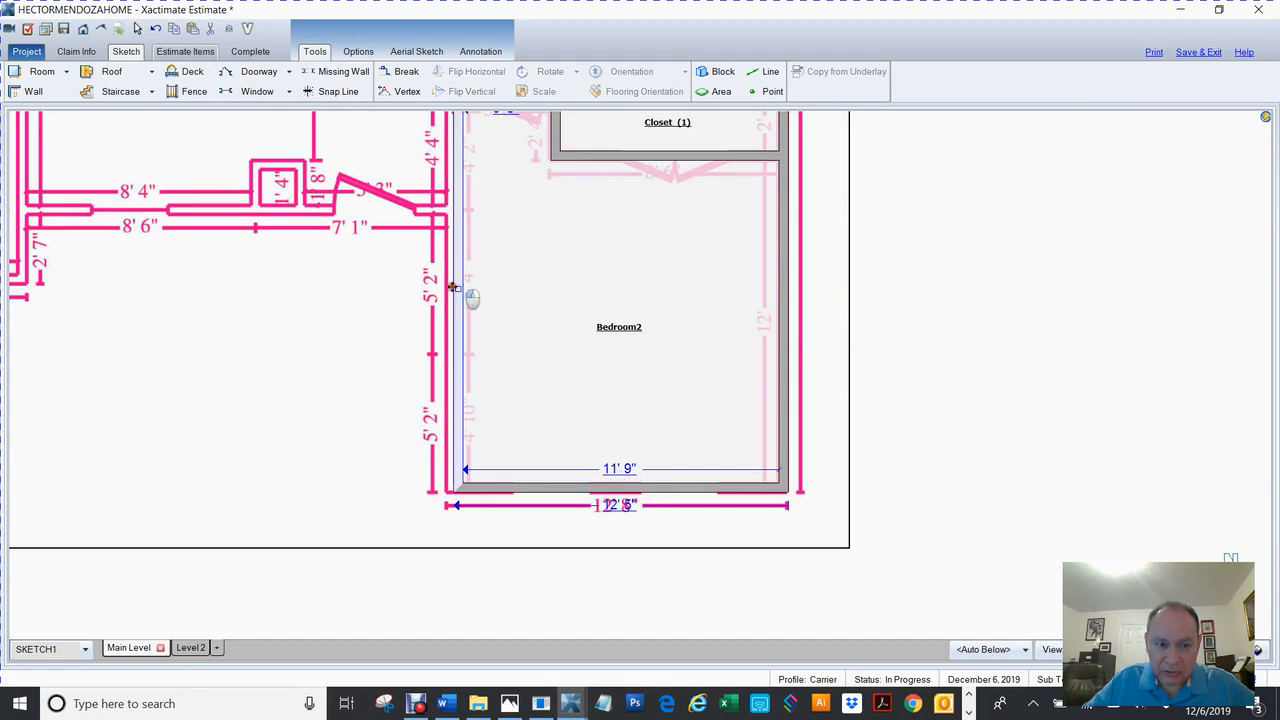
{"action": "left_click_drag", "start_coordinate": [464, 294], "coordinate": [439, 290]}
Set Bedroom2's bottom wall length to 12' 8" and verify the new size.
{"action": "left_click", "coordinate": [612, 469]}
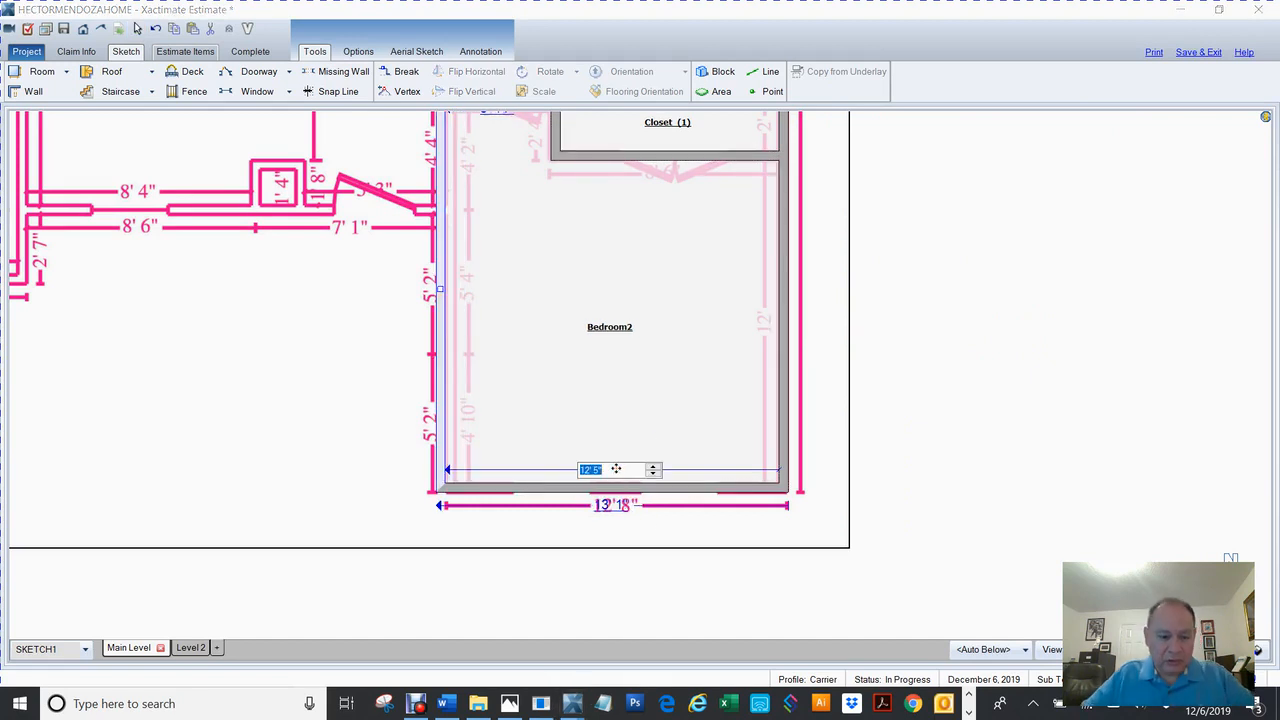
{"action": "type", "text": "128"}
{"action": "key", "text": "Return"}
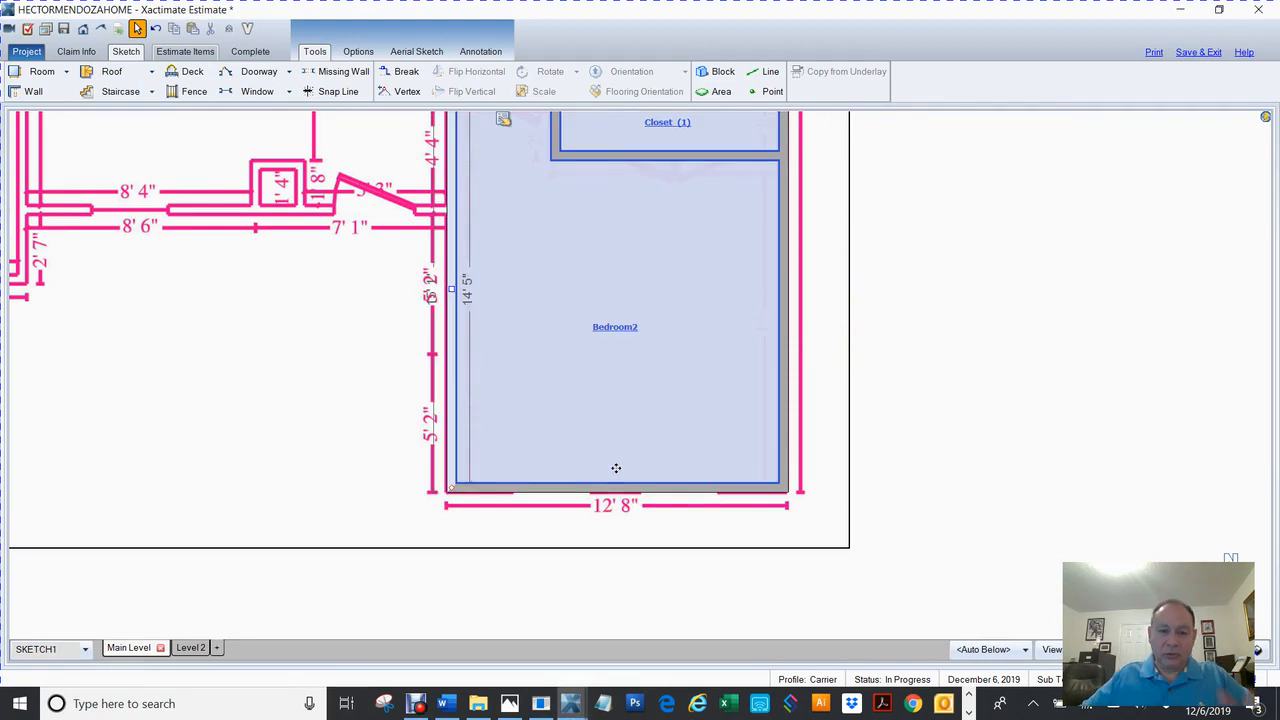
{"action": "left_click", "coordinate": [991, 449]}
{"action": "left_click", "coordinate": [643, 374]}
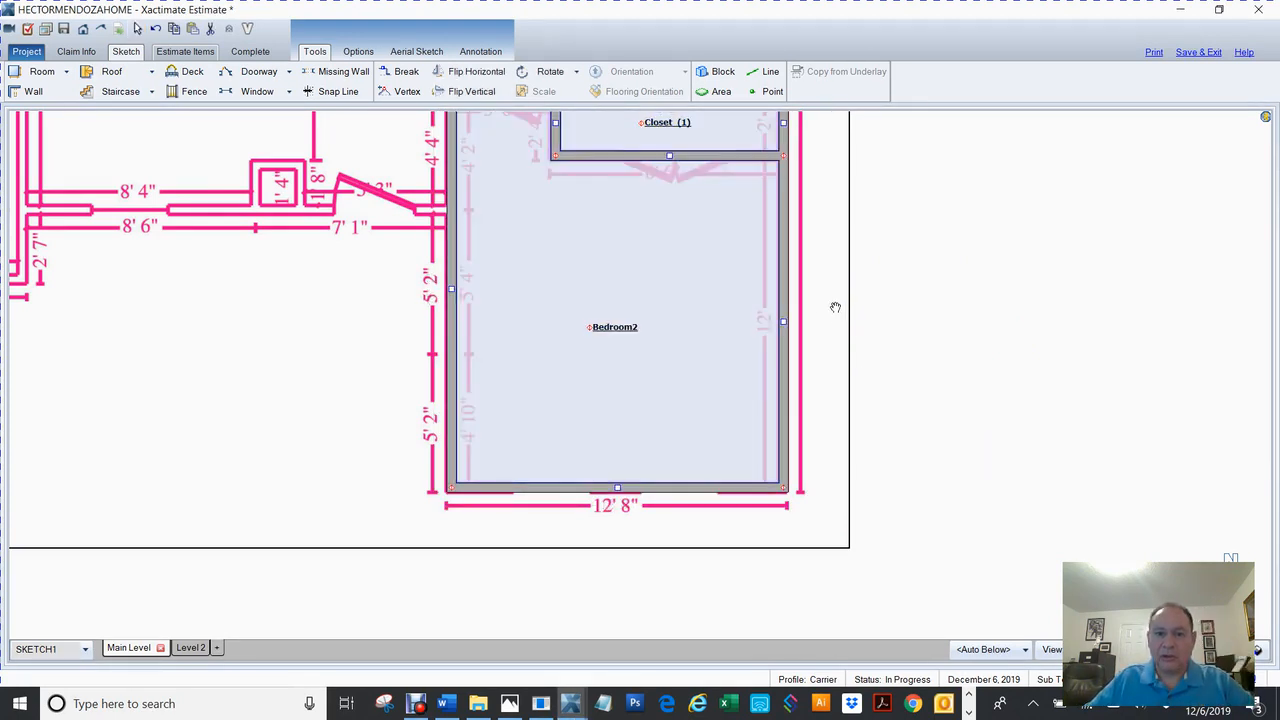
{"action": "left_click_drag", "start_coordinate": [831, 342], "coordinate": [801, 628]}
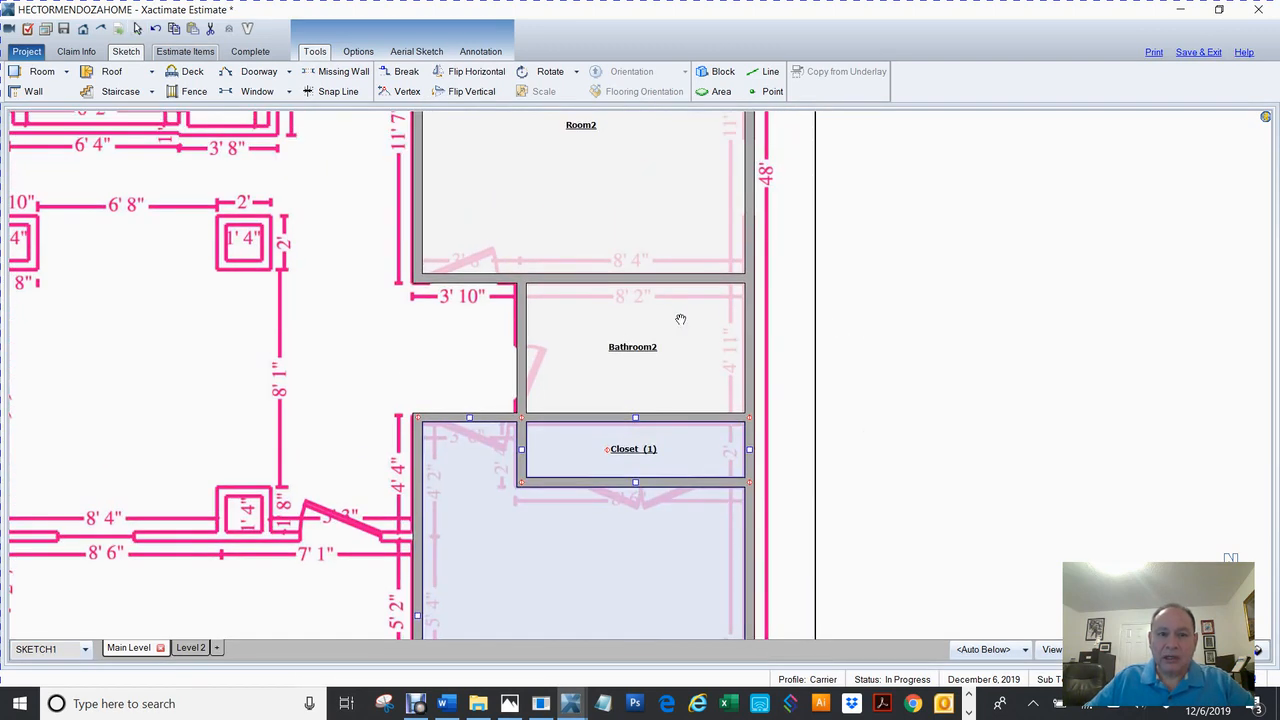
Rename Room2 above Bathroom2 to Computer Area/Room, then bring up the house photos.
{"action": "left_click", "coordinate": [670, 316]}
{"action": "left_click", "coordinate": [794, 206]}
{"action": "mouse_move", "coordinate": [860, 259]}
{"action": "left_mouse_down"}
{"action": "mouse_move", "coordinate": [914, 406]}
{"action": "mouse_move", "coordinate": [915, 487]}
{"action": "left_mouse_up"}
{"action": "left_click", "coordinate": [635, 352]}
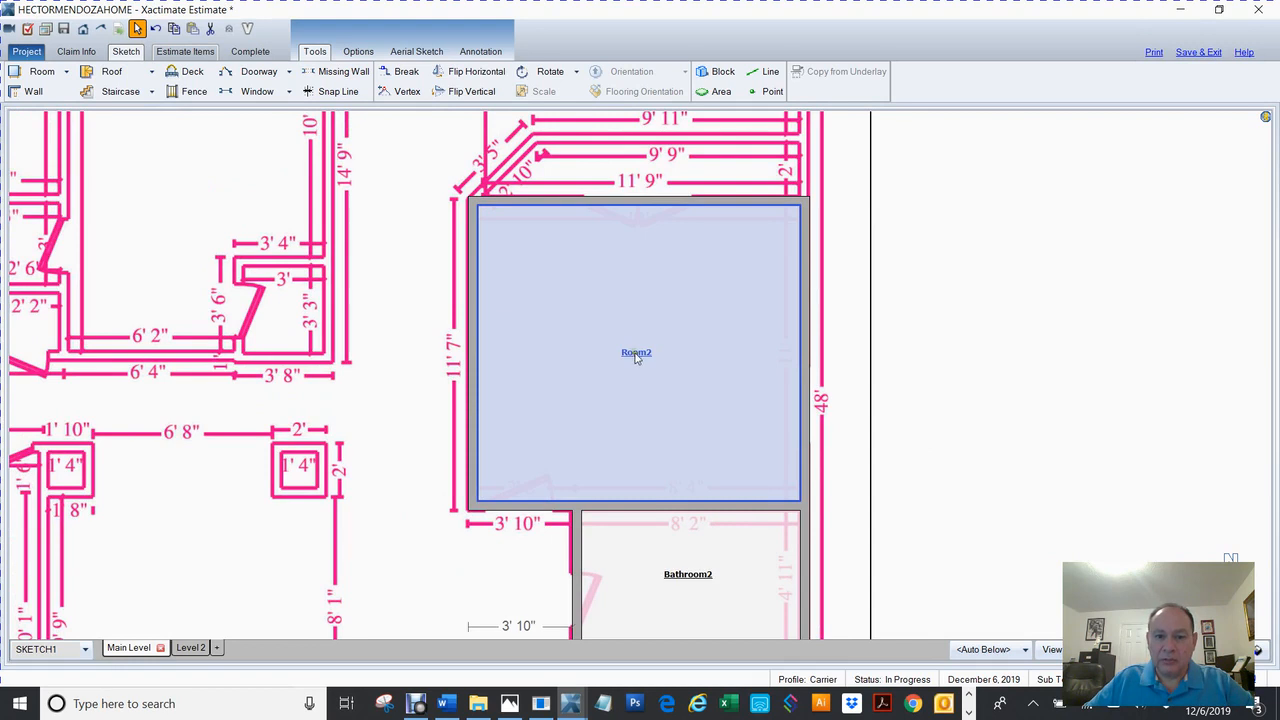
{"action": "double_click", "coordinate": [635, 352]}
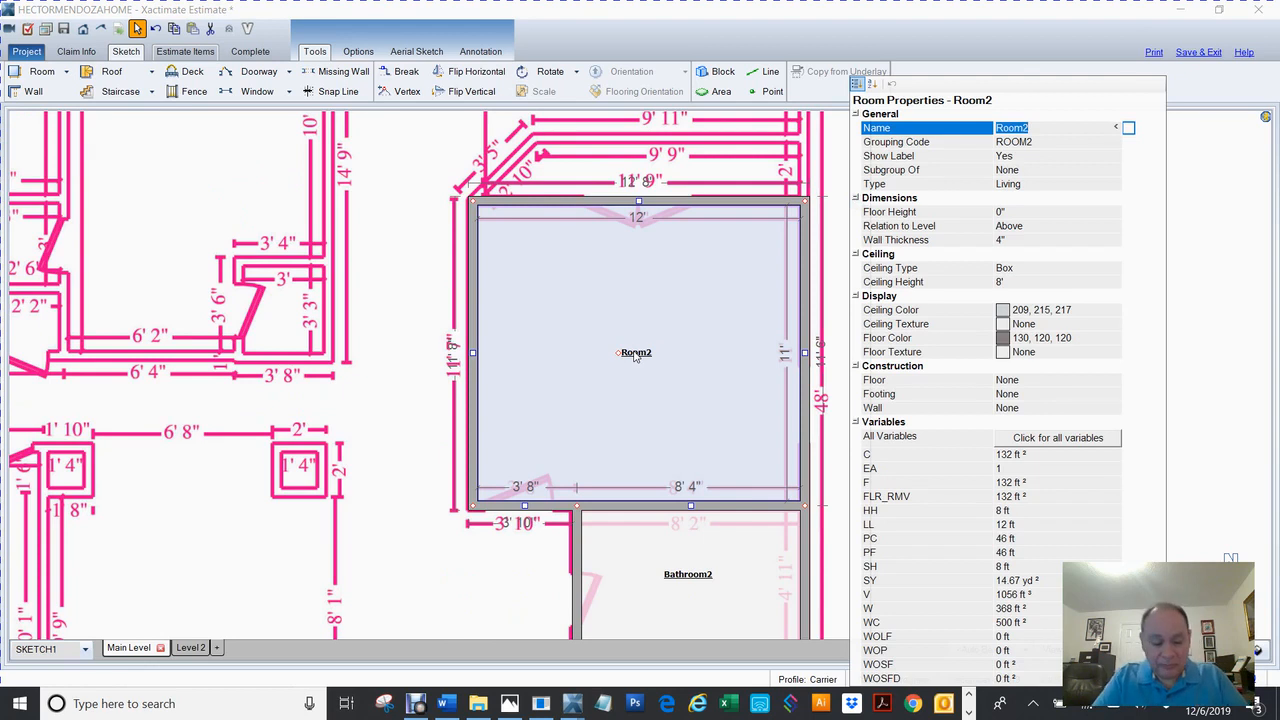
{"action": "type", "text": "Computer Area/"}
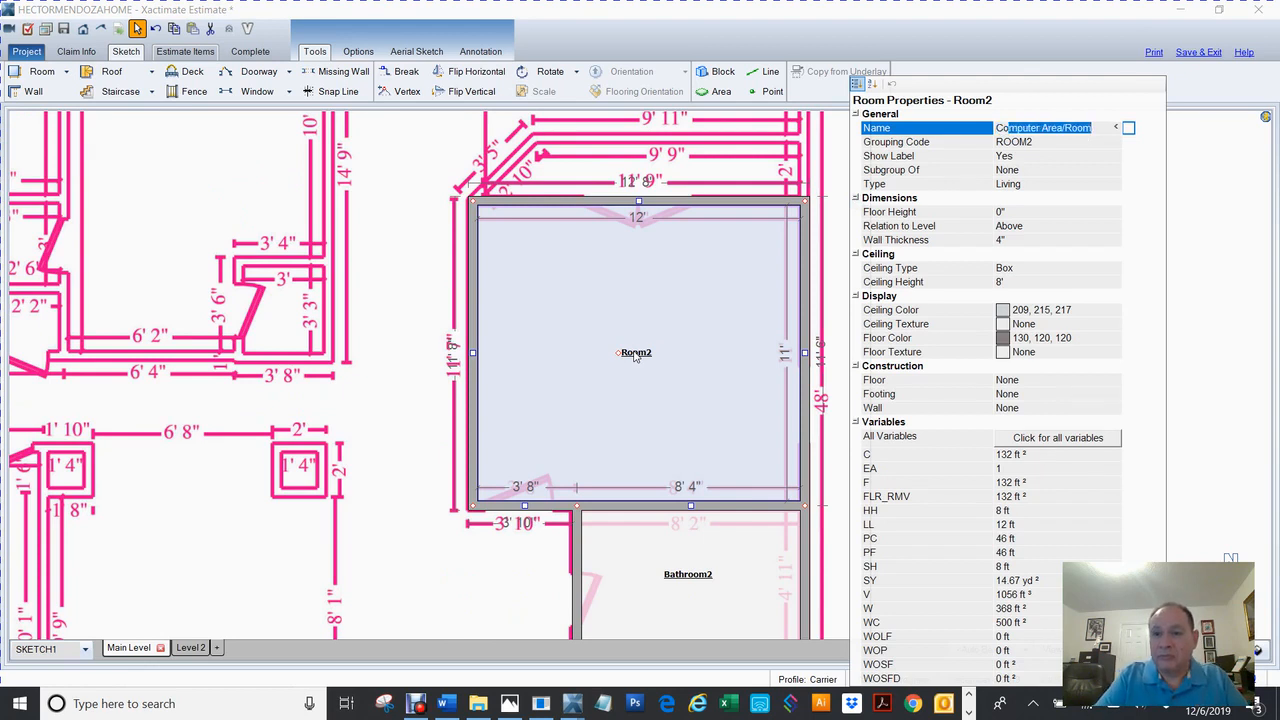
{"action": "key", "text": "Return"}
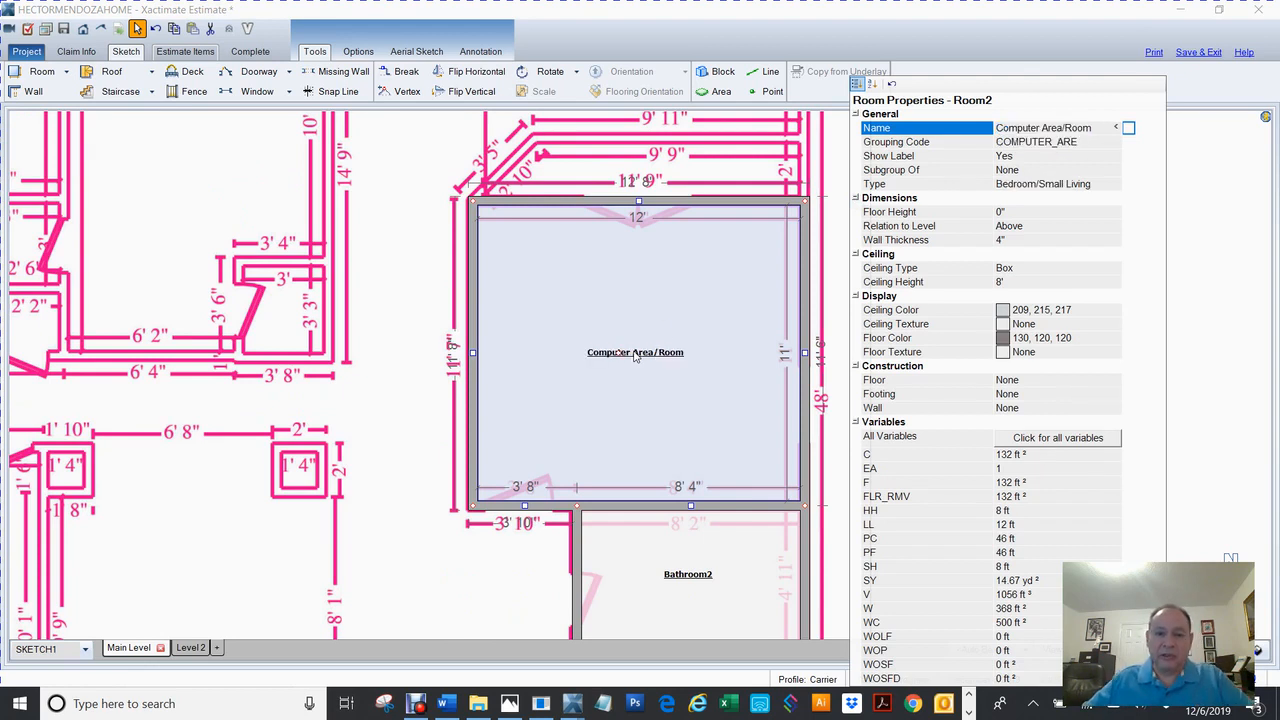
{"action": "left_click", "coordinate": [424, 345]}
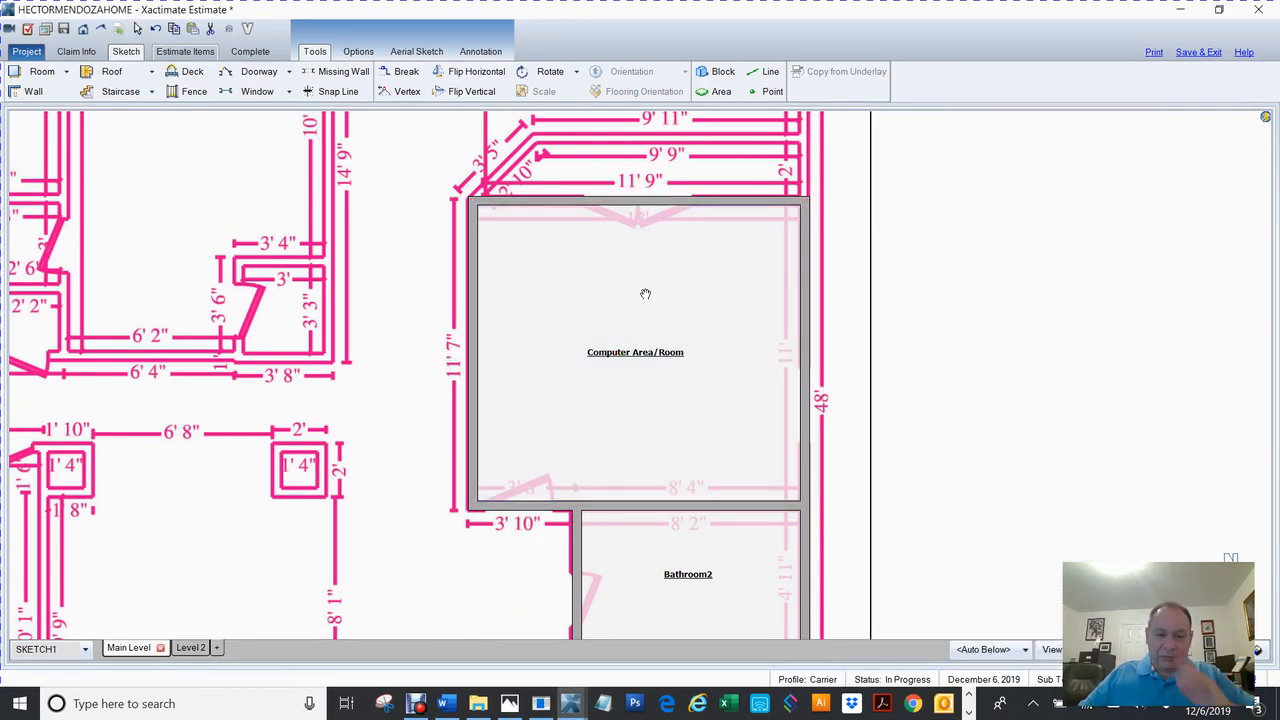
{"action": "left_click", "coordinate": [509, 703]}
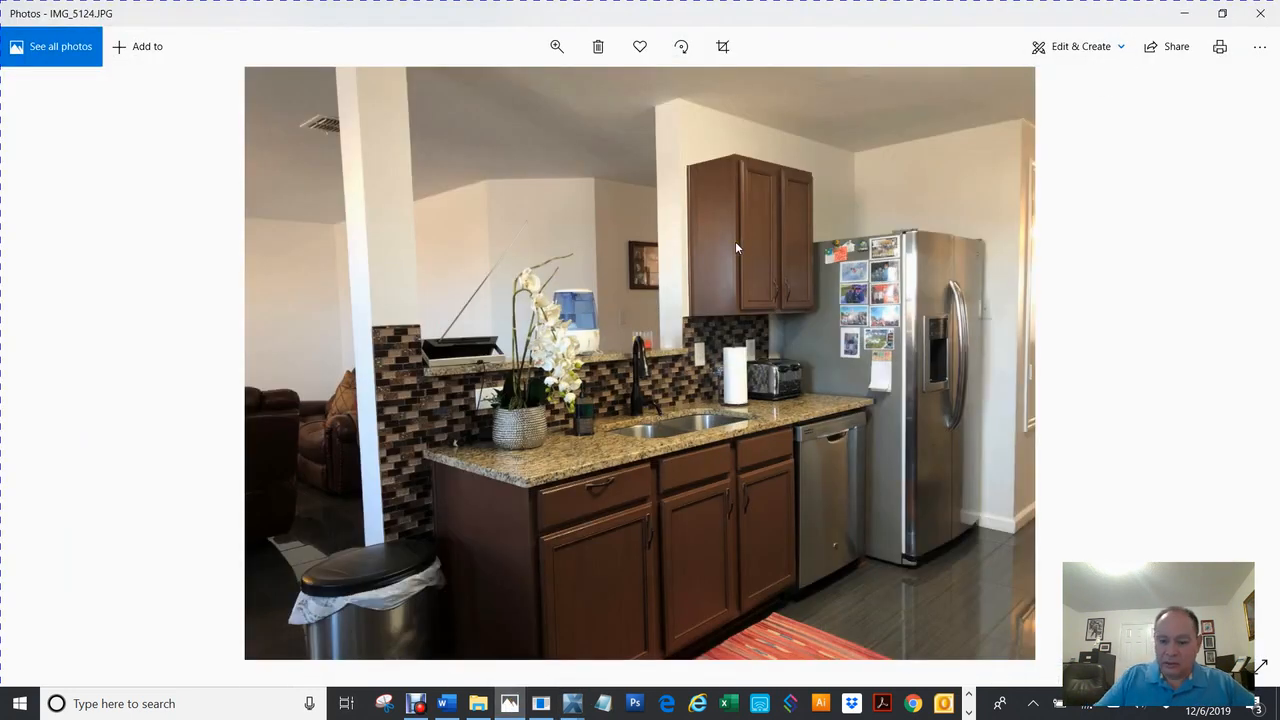
Browse the kitchen, bathroom and living-room photos, ending on IMG_5118.JPG, then minimize Photos.
{"action": "key", "text": "Right"}
{"action": "key", "text": "Right"}
{"action": "key", "text": "Right"}
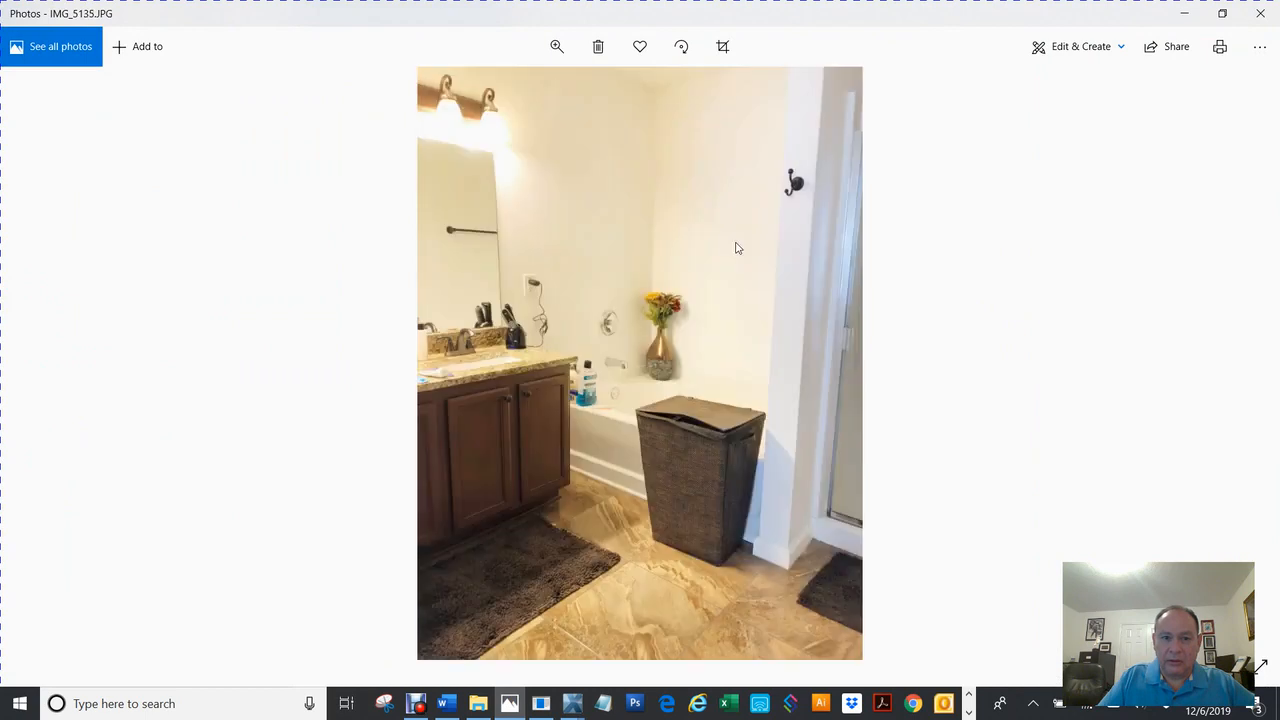
{"action": "key", "text": "Left"}
{"action": "key", "text": "Left"}
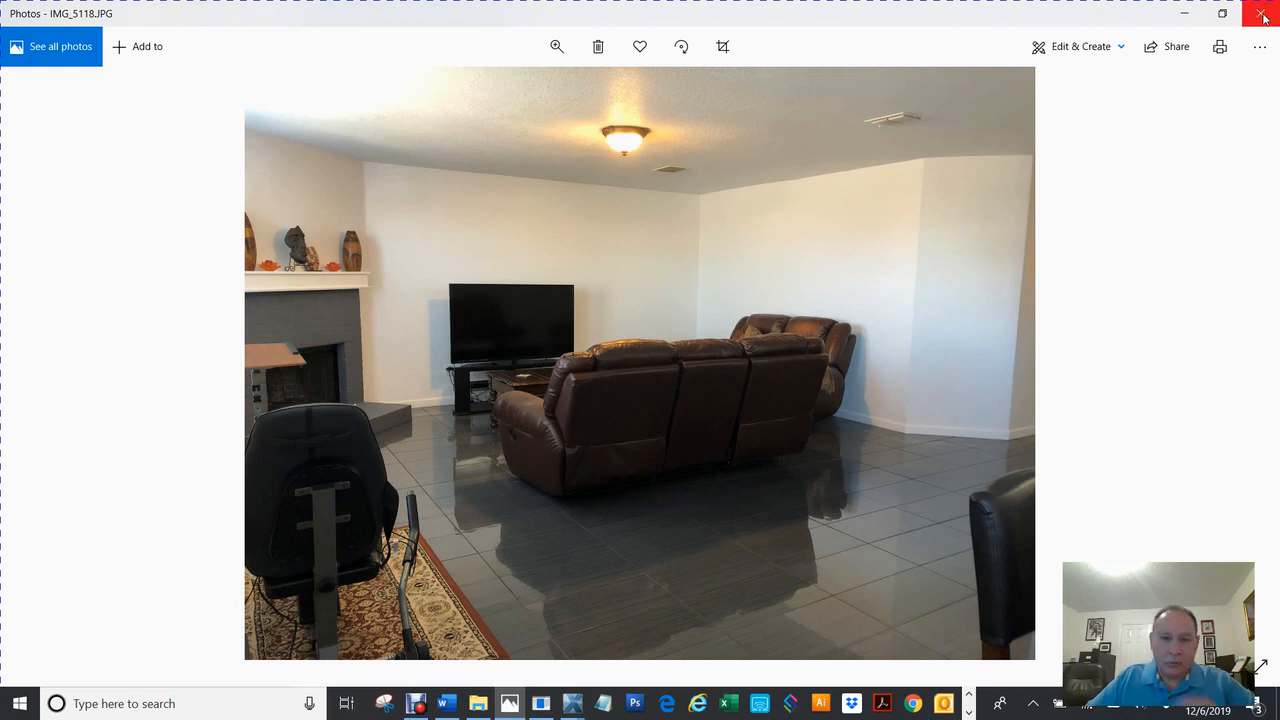
{"action": "left_click", "coordinate": [1186, 15]}
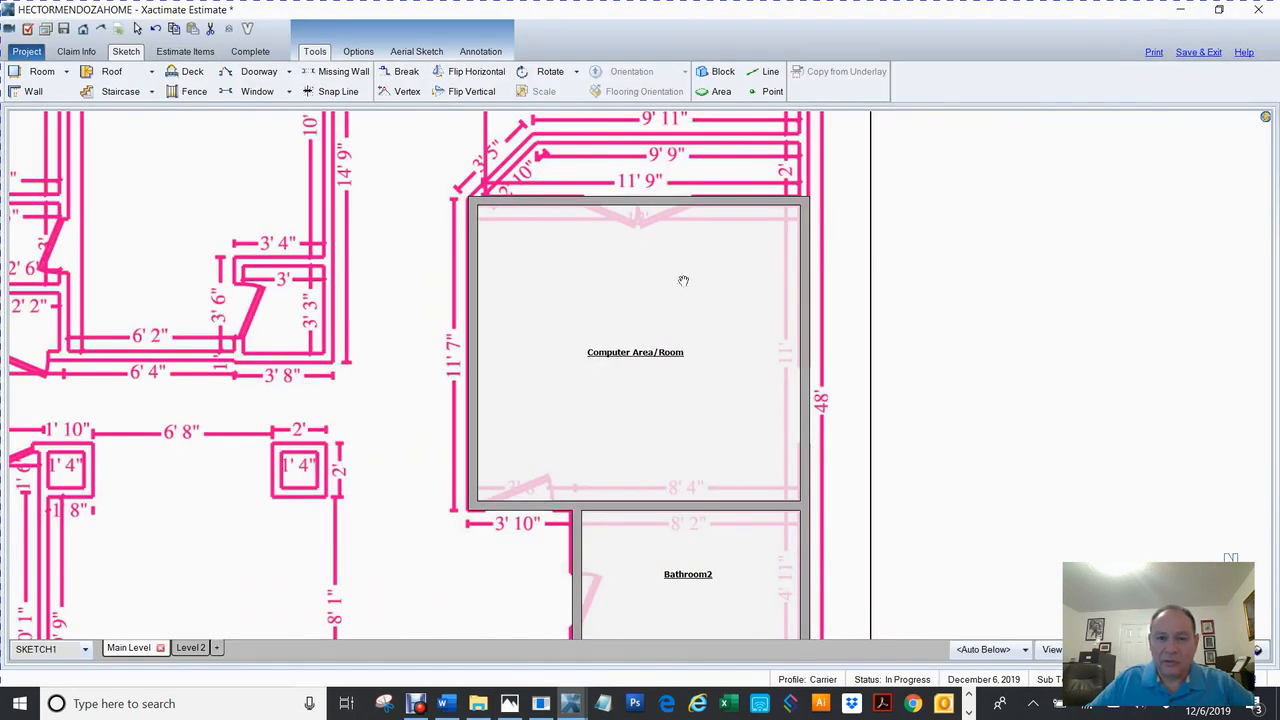
Drag Computer Area/Room's top wall up to the traced wall, creating a new Room2.
{"action": "left_click_drag", "start_coordinate": [897, 279], "coordinate": [886, 369]}
{"action": "key", "text": "space"}
{"action": "left_click_drag", "start_coordinate": [709, 303], "coordinate": [687, 408]}
{"action": "left_click", "coordinate": [634, 312]}
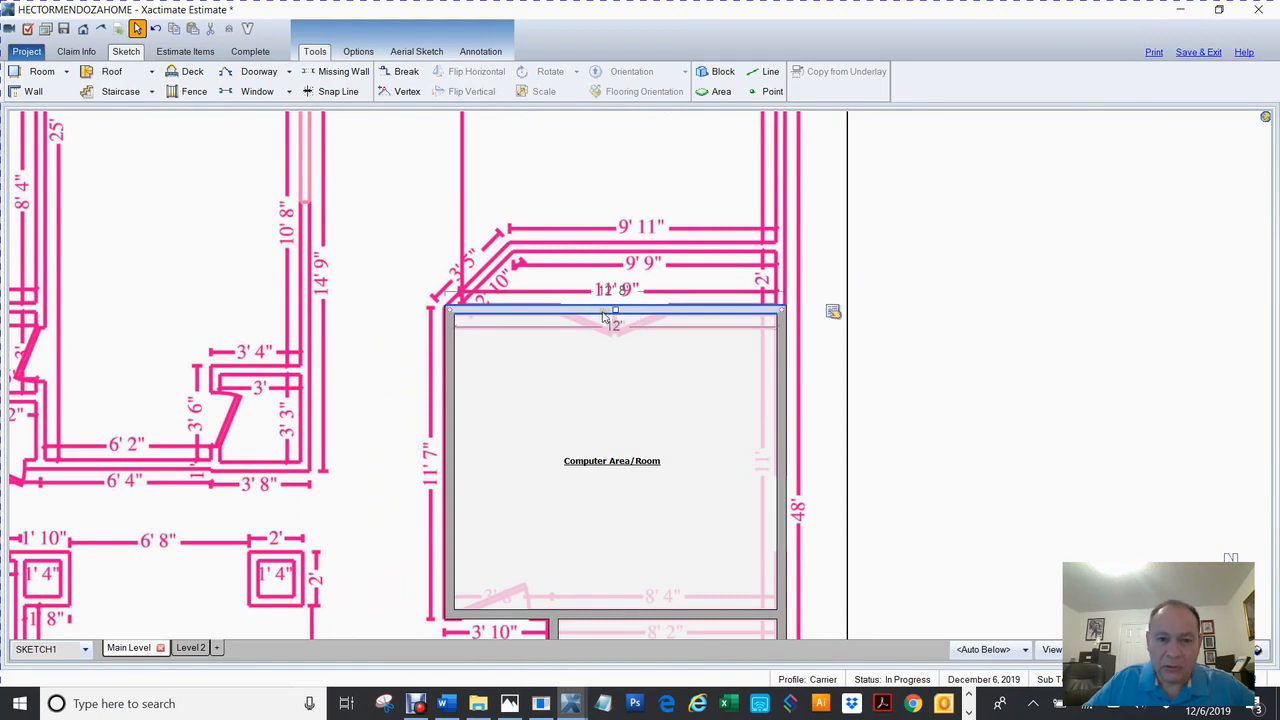
{"action": "left_click_drag", "start_coordinate": [617, 311], "coordinate": [620, 246]}
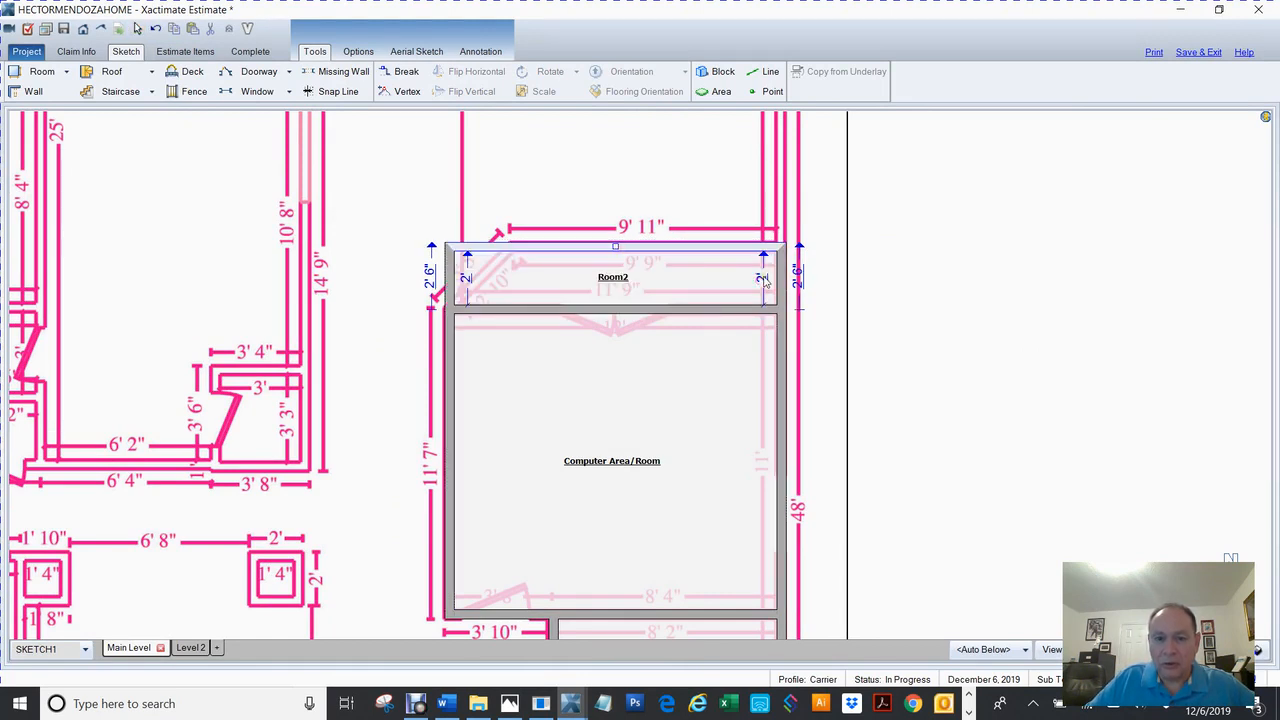
Cut Room2's top-left corner into a 3' 5" diagonal wall, leaving a 9' 11" top wall.
{"action": "left_click", "coordinate": [452, 252]}
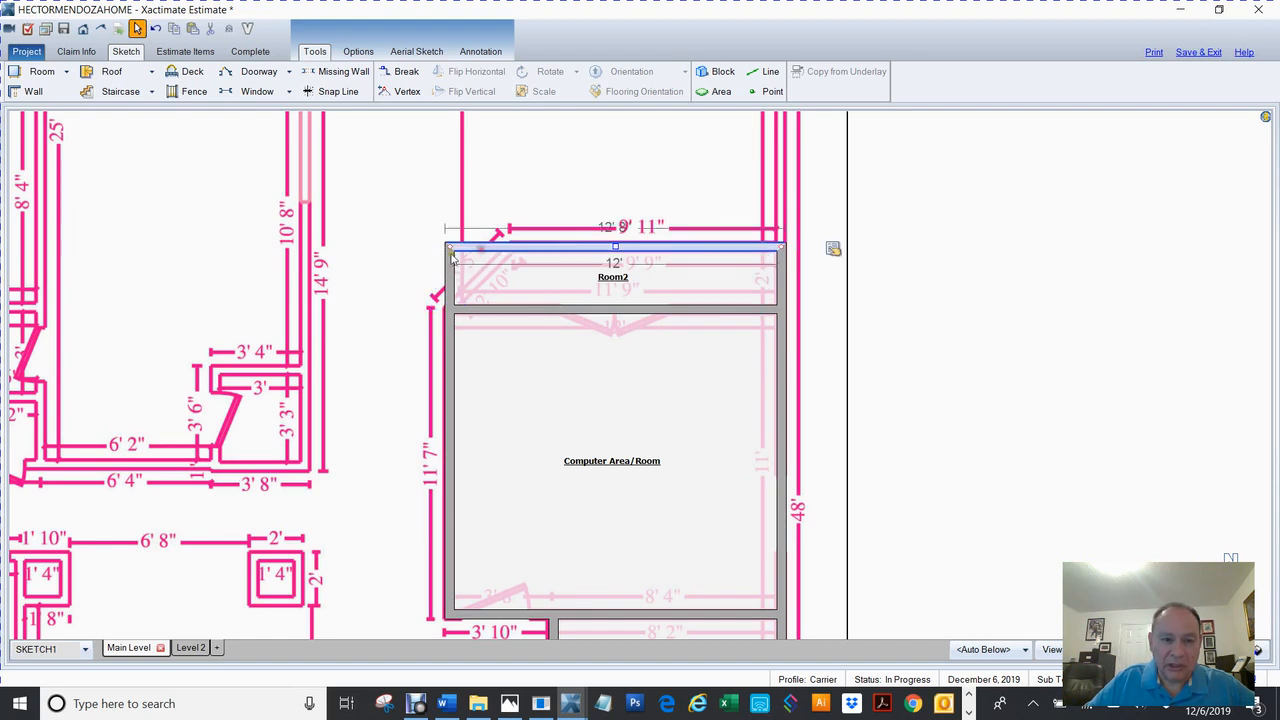
{"action": "left_click_drag", "start_coordinate": [449, 246], "coordinate": [521, 257]}
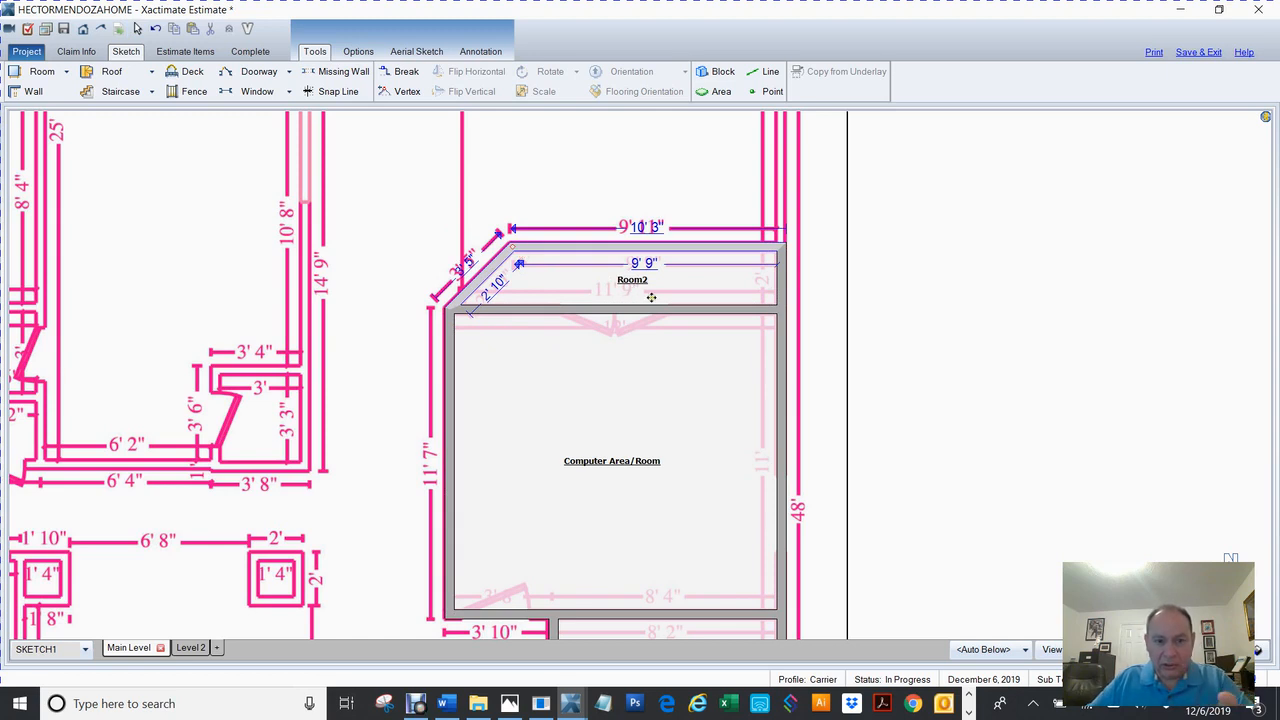
{"action": "left_click", "coordinate": [940, 316]}
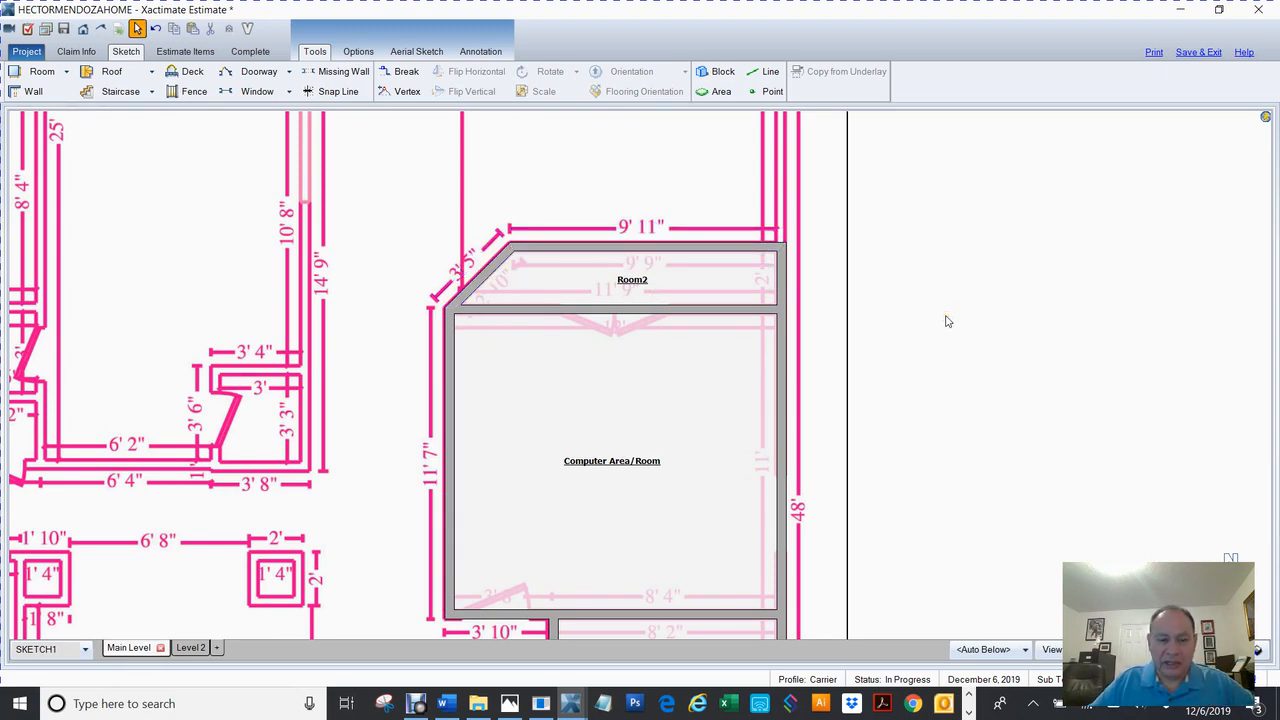
{"action": "mouse_move", "coordinate": [685, 390]}
{"action": "left_mouse_down"}
{"action": "mouse_move", "coordinate": [660, 597]}
{"action": "mouse_move", "coordinate": [679, 577]}
{"action": "left_mouse_up"}
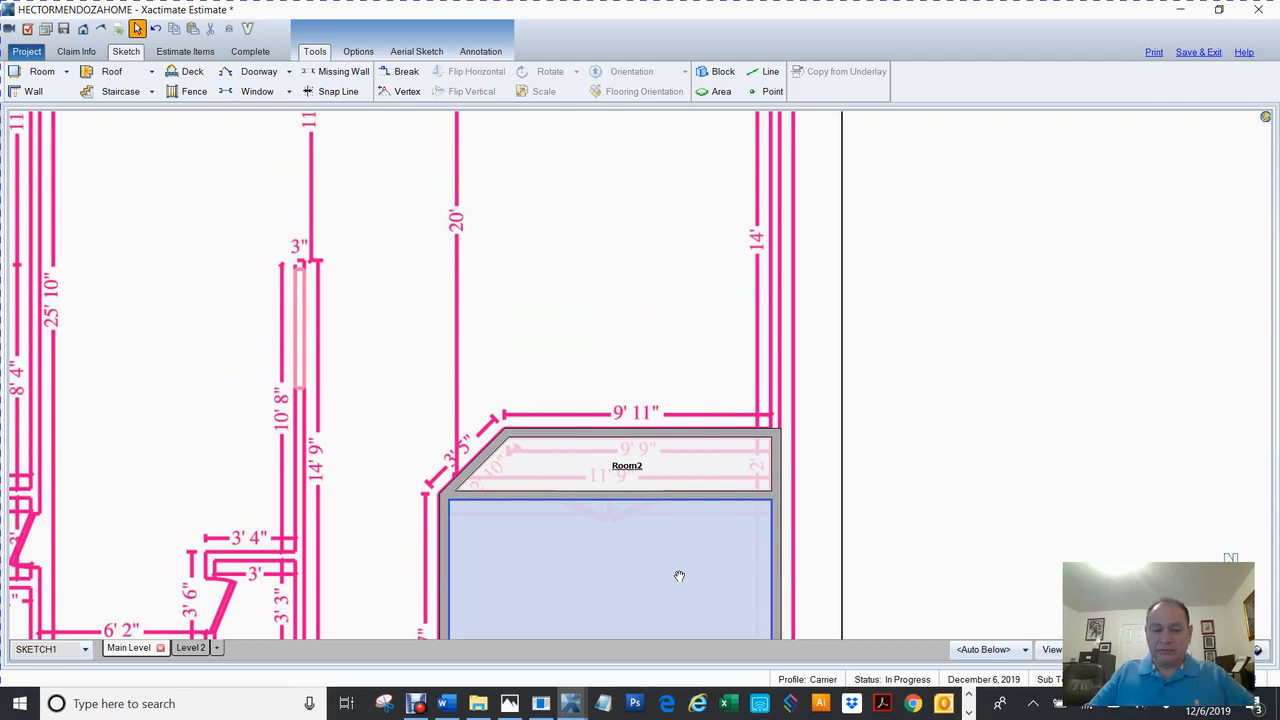
Pull Room2's top wall up to add Room3 and square off its top-left corner.
{"action": "left_click", "coordinate": [624, 469]}
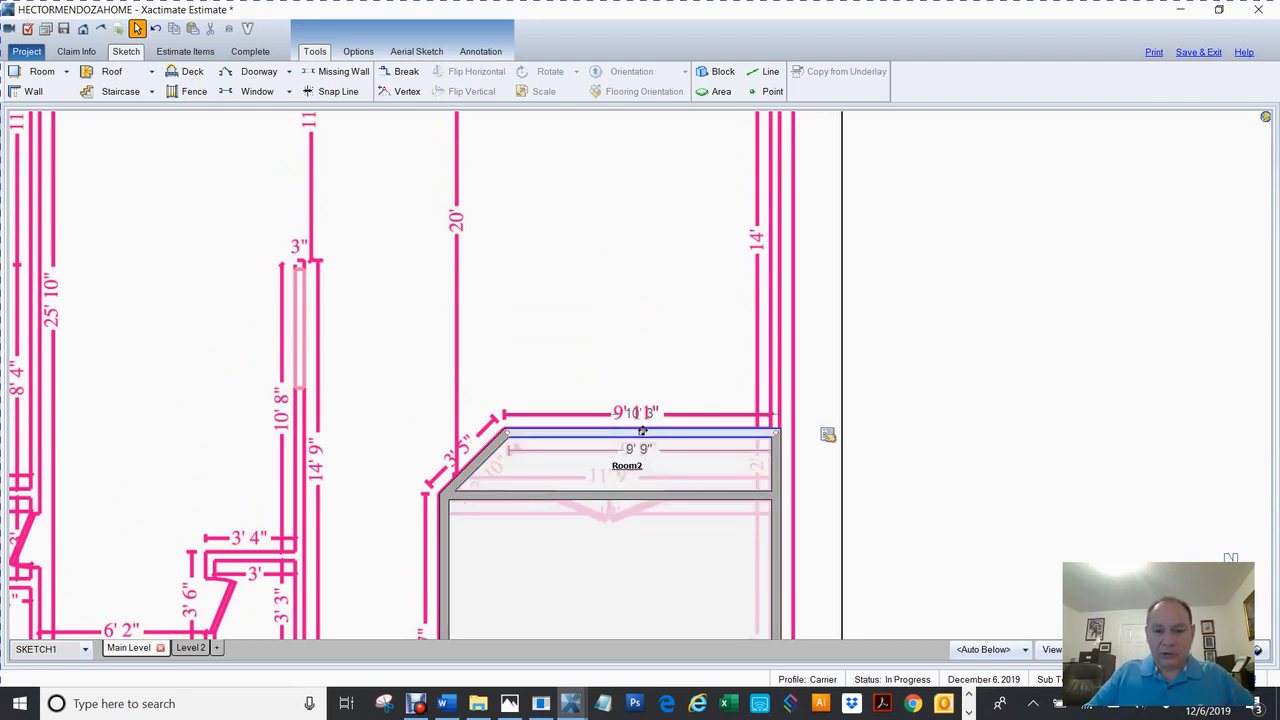
{"action": "left_click_drag", "start_coordinate": [645, 436], "coordinate": [647, 326]}
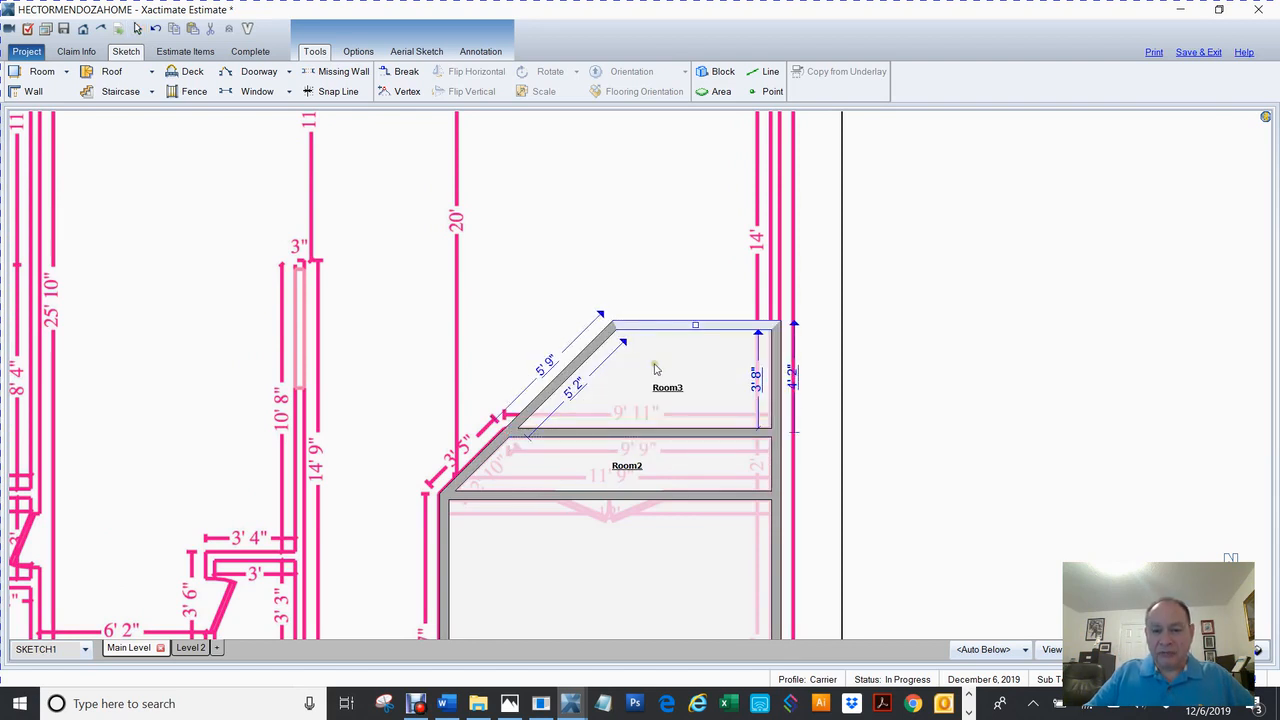
{"action": "left_click", "coordinate": [584, 361]}
{"action": "left_click", "coordinate": [614, 325]}
{"action": "left_click_drag", "start_coordinate": [614, 325], "coordinate": [507, 325]}
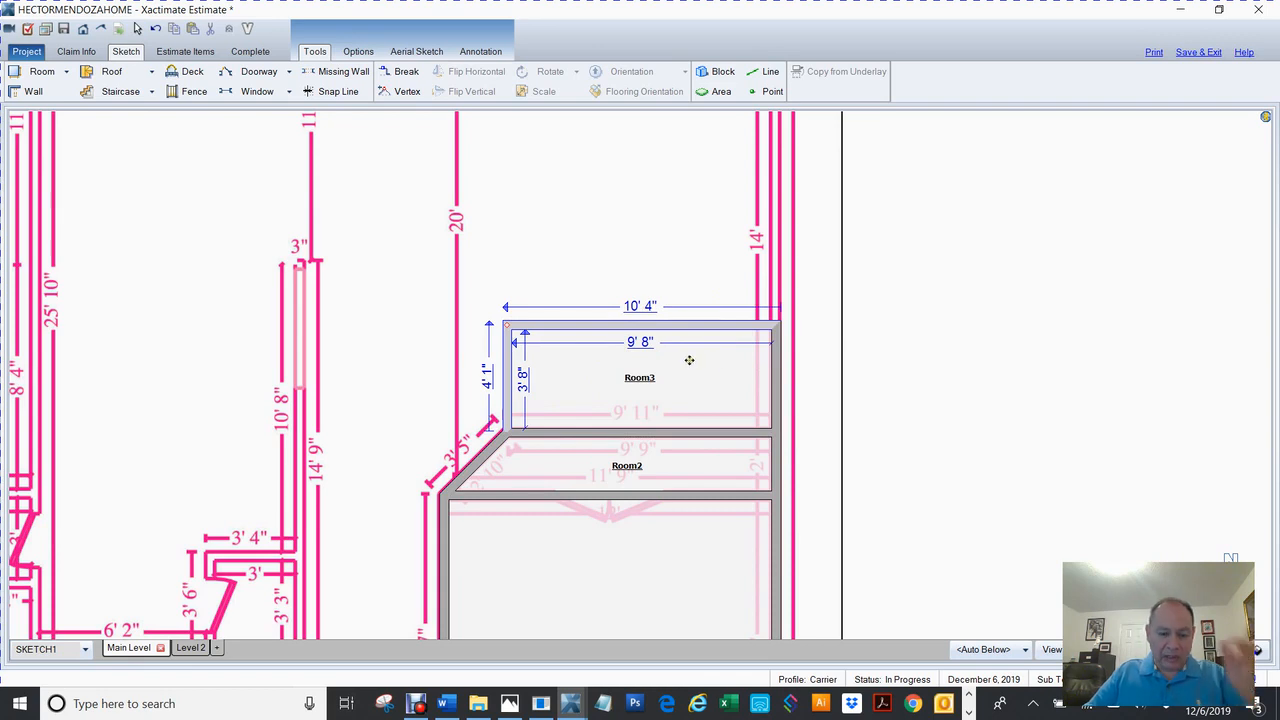
Stretch Room3 up to the traced top wall and move its left wall to the outer line.
{"action": "mouse_move", "coordinate": [874, 371]}
{"action": "left_mouse_down"}
{"action": "mouse_move", "coordinate": [866, 543]}
{"action": "mouse_move", "coordinate": [852, 541]}
{"action": "left_mouse_up"}
{"action": "left_click", "coordinate": [640, 540]}
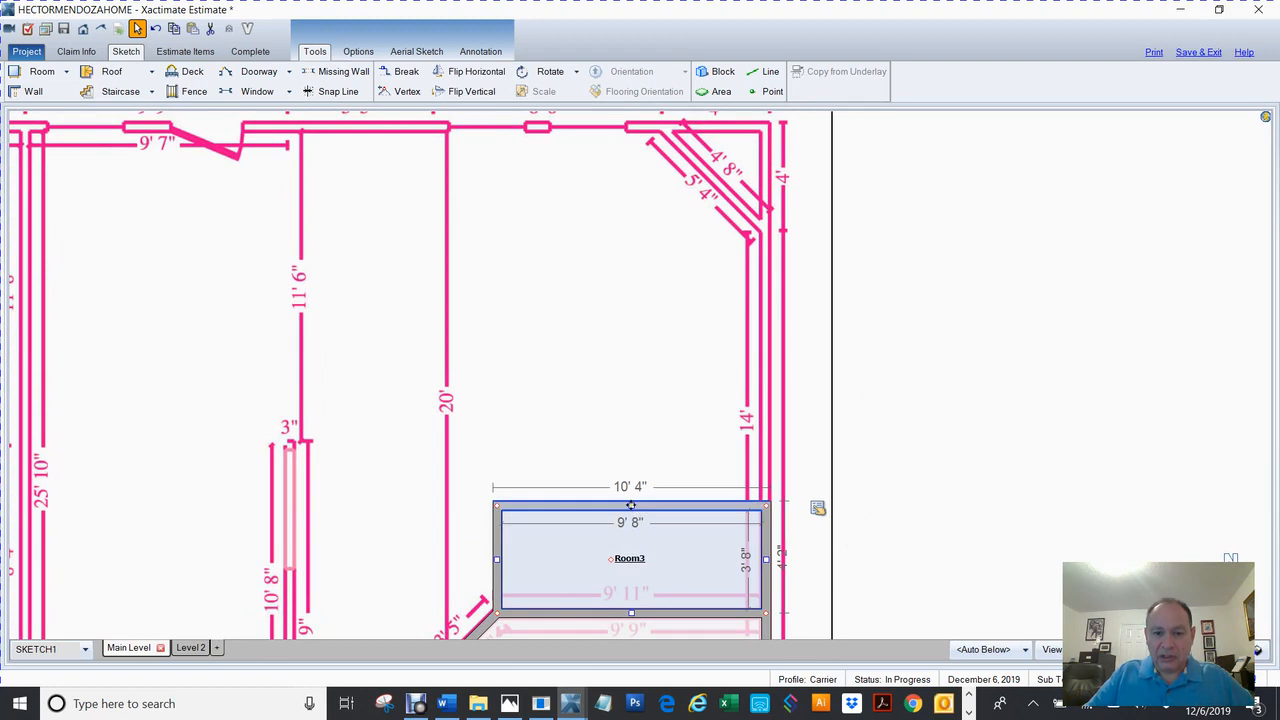
{"action": "mouse_move", "coordinate": [633, 507]}
{"action": "left_mouse_down"}
{"action": "mouse_move", "coordinate": [715, 160]}
{"action": "mouse_move", "coordinate": [695, 128]}
{"action": "left_mouse_up"}
{"action": "left_click", "coordinate": [503, 384]}
{"action": "mouse_move", "coordinate": [945, 371]}
{"action": "left_mouse_down"}
{"action": "mouse_move", "coordinate": [1052, 214]}
{"action": "mouse_move", "coordinate": [1063, 233]}
{"action": "left_mouse_up"}
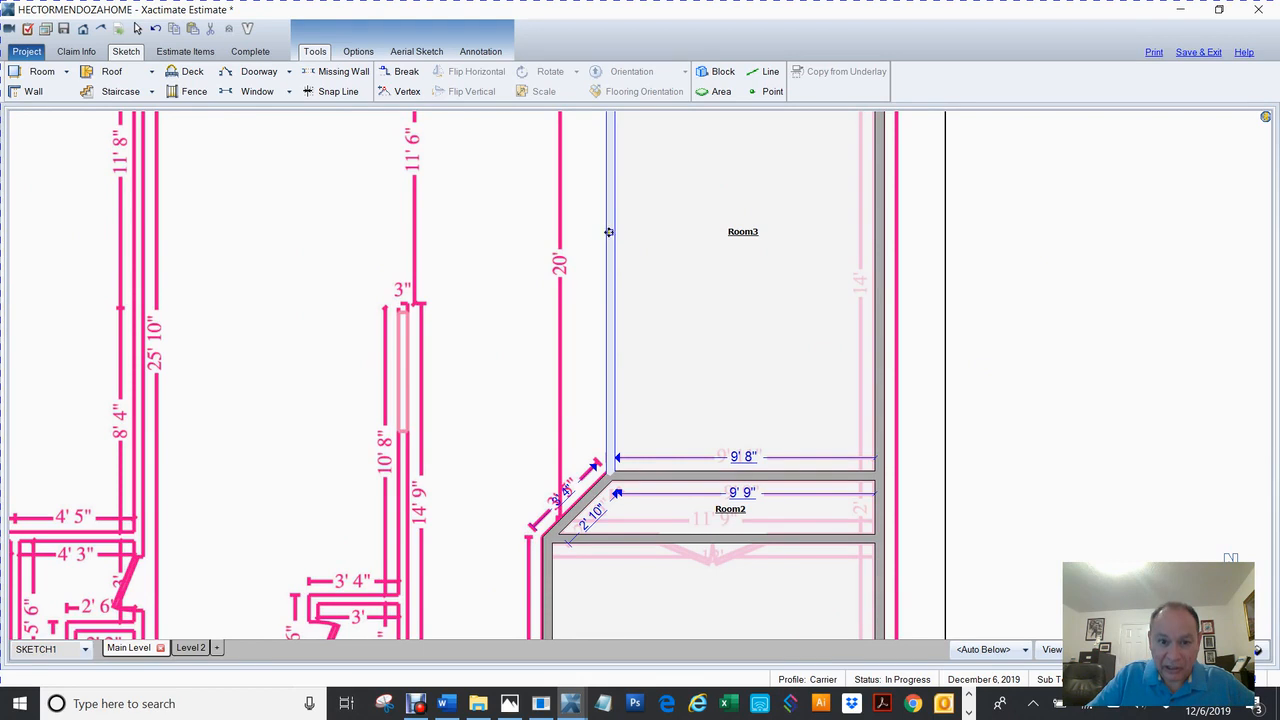
{"action": "left_click_drag", "start_coordinate": [610, 232], "coordinate": [547, 261]}
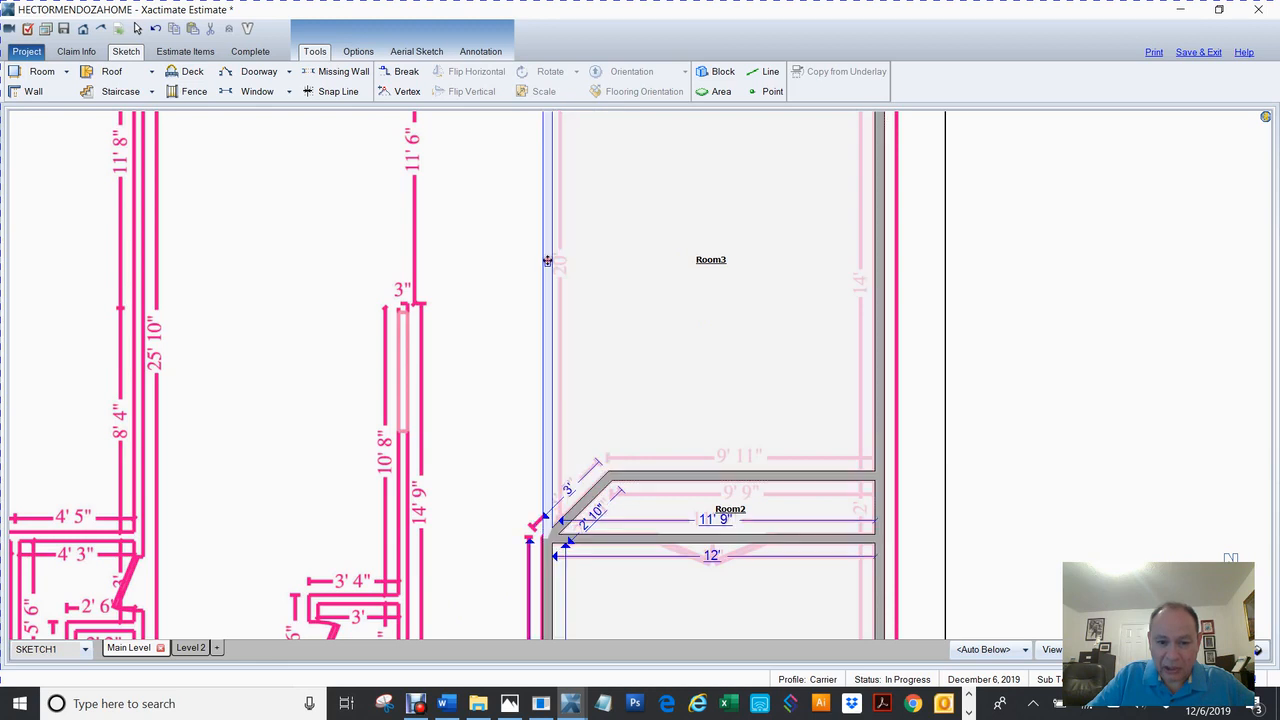
{"action": "left_click", "coordinate": [1086, 383]}
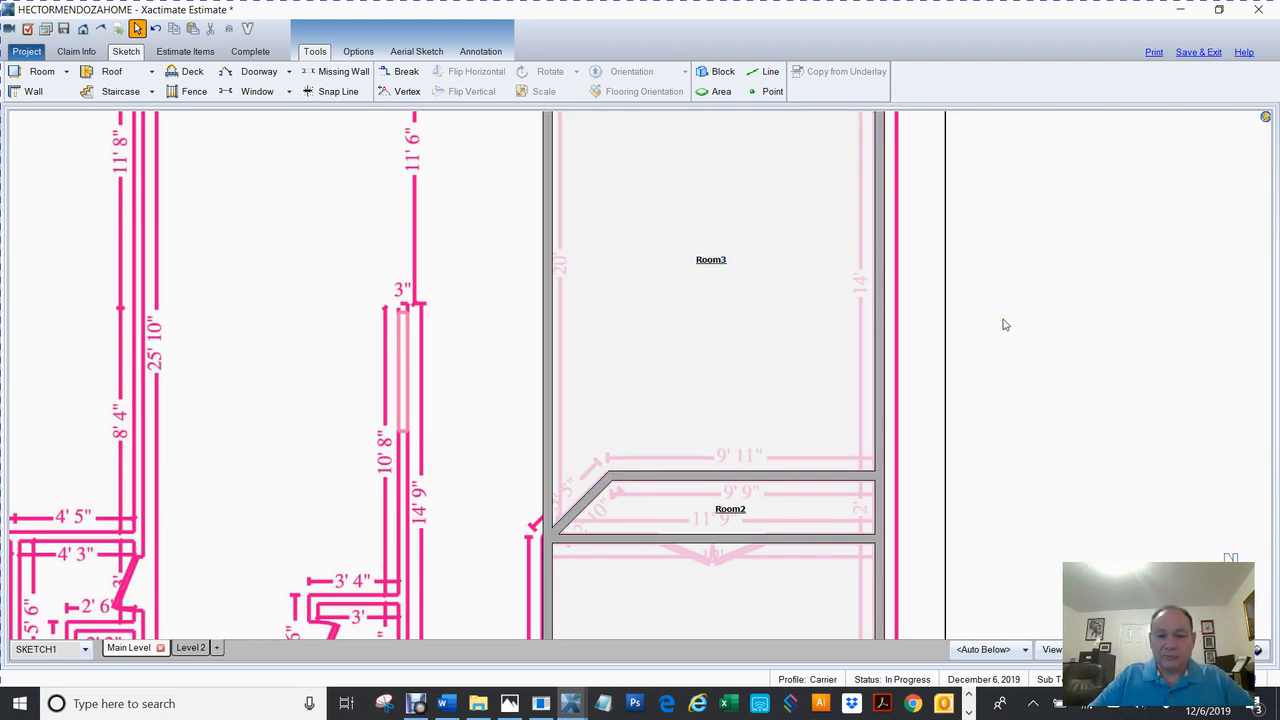
Name the narrow angled room above Computer Area/Room 'closet', making it Closet (1).
{"action": "double_click", "coordinate": [731, 510]}
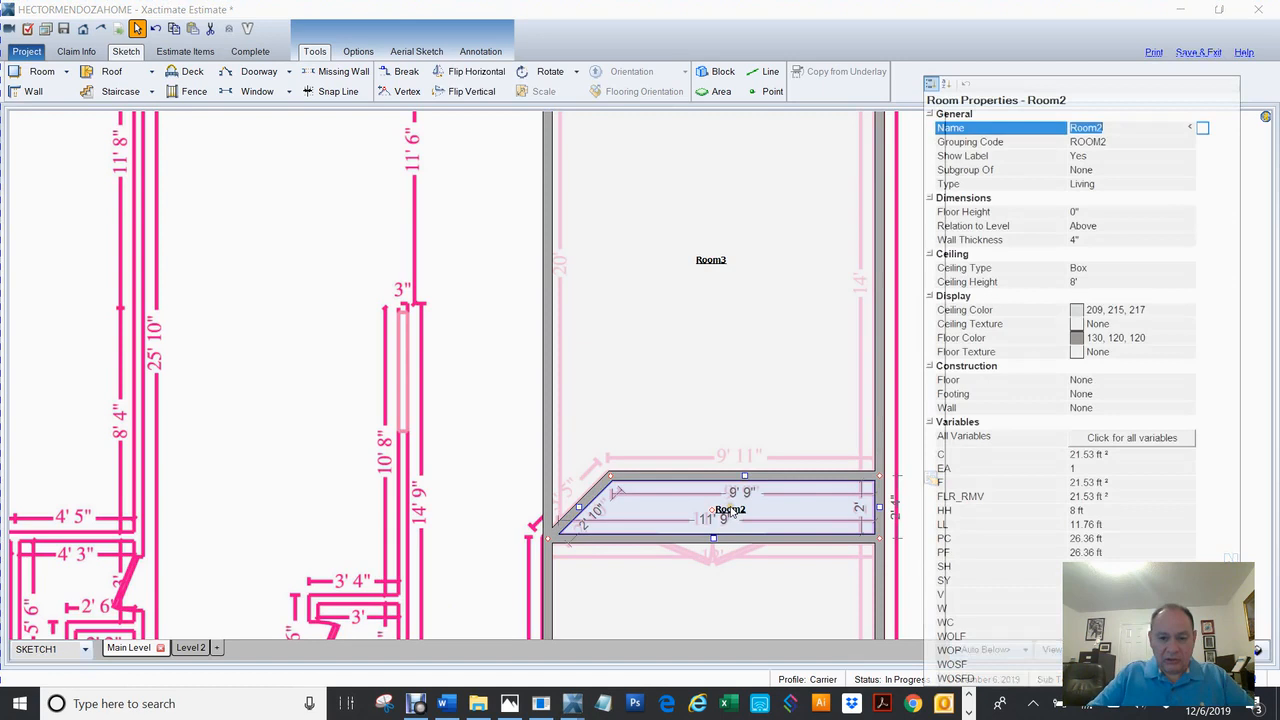
{"action": "type", "text": "closet"}
{"action": "key", "text": "Return"}
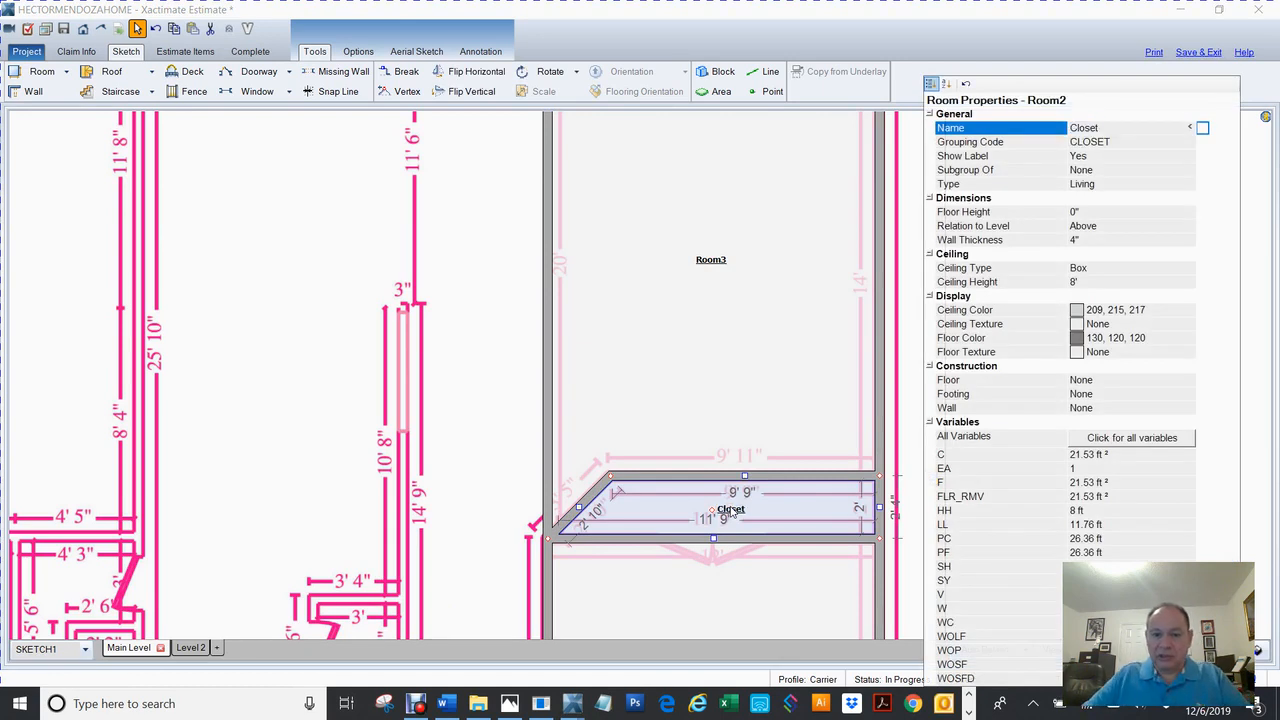
{"action": "left_click", "coordinate": [908, 292]}
{"action": "mouse_move", "coordinate": [1040, 505]}
{"action": "left_mouse_down"}
{"action": "mouse_move", "coordinate": [1000, 243]}
{"action": "mouse_move", "coordinate": [1008, 349]}
{"action": "left_mouse_up"}
{"action": "left_click", "coordinate": [684, 541]}
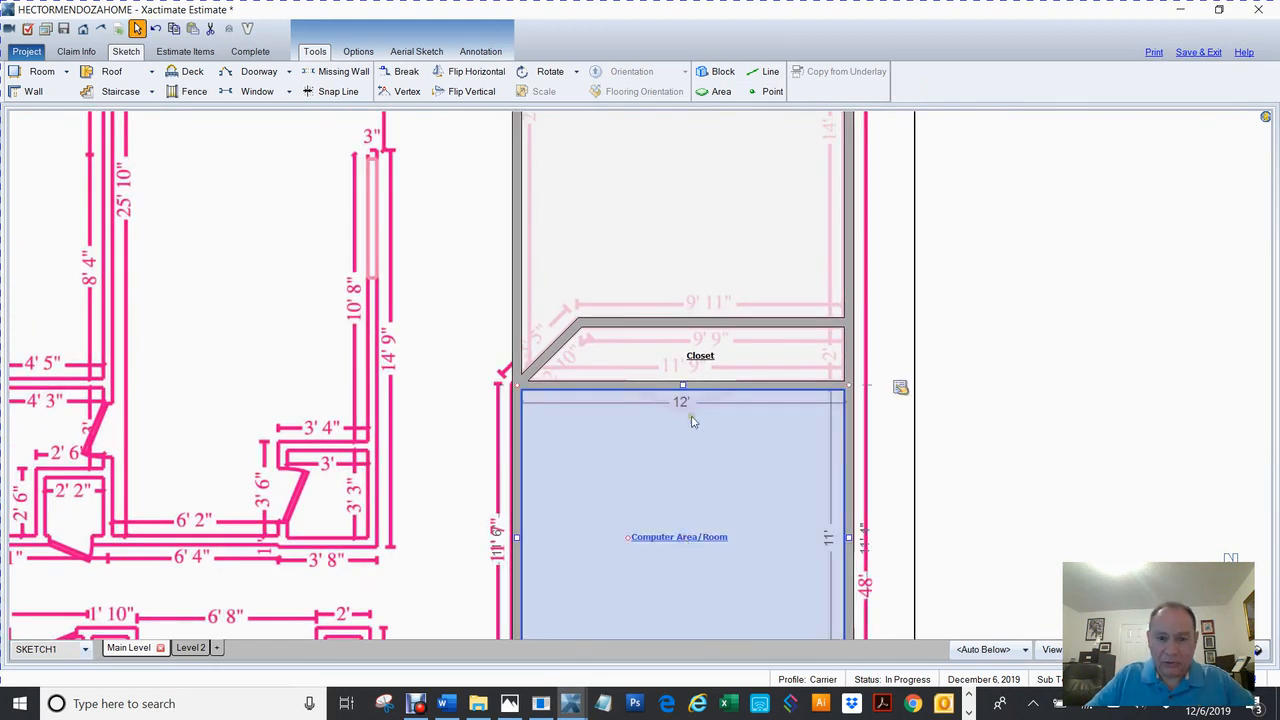
{"action": "left_click", "coordinate": [712, 356]}
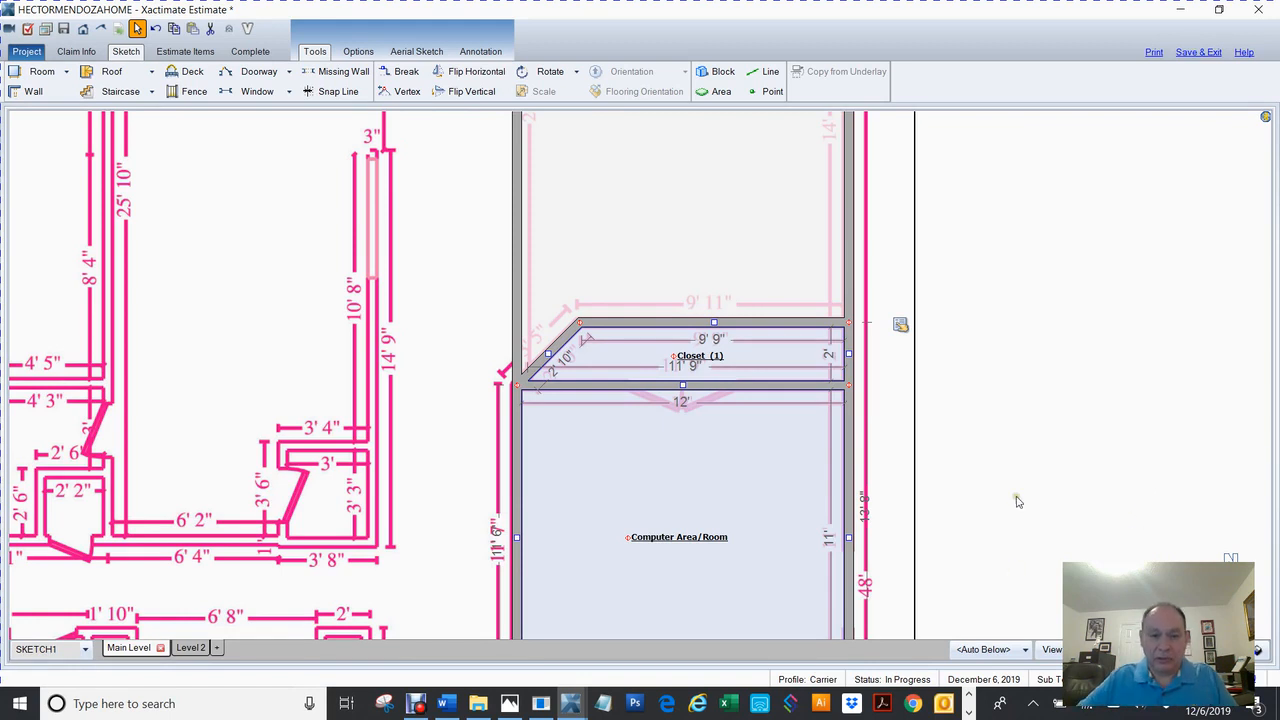
Rename Room3 above the upper Closet to Living Room.
{"action": "scroll", "coordinate": [1015, 501], "scroll_direction": "down", "scroll_amount": 2}
{"action": "scroll", "coordinate": [1015, 501], "scroll_direction": "down", "scroll_amount": 1}
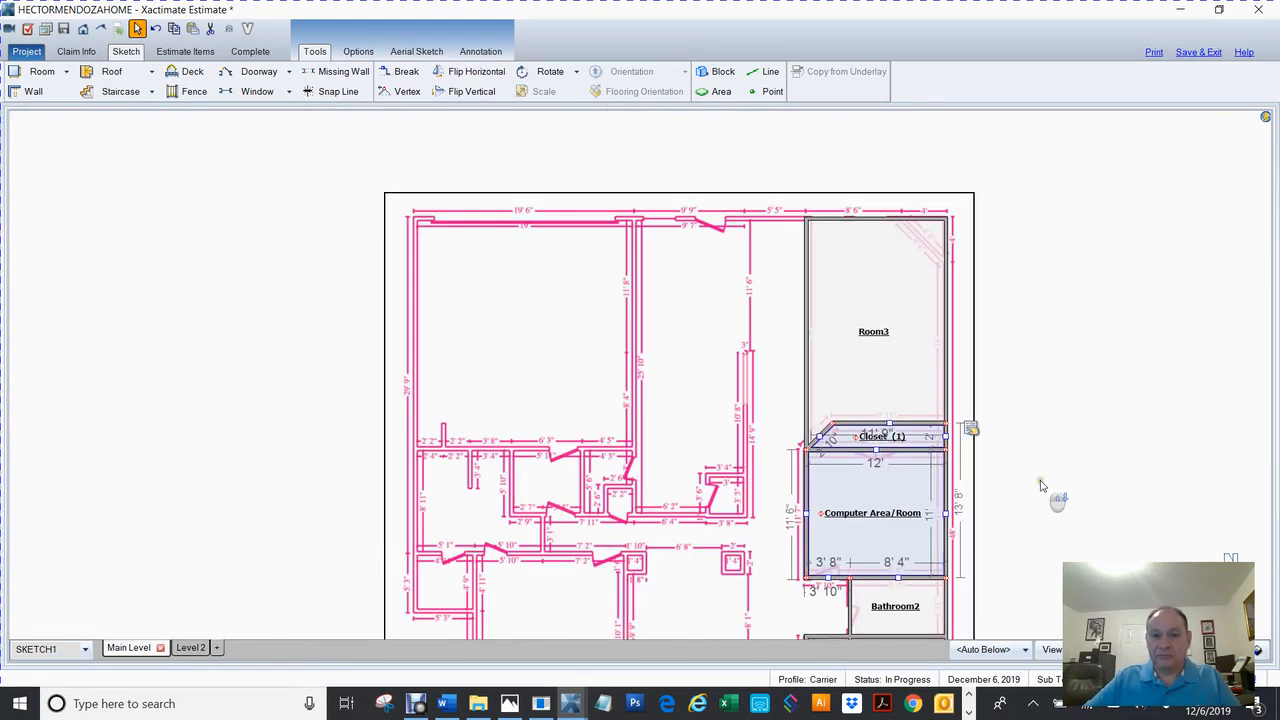
{"action": "left_click", "coordinate": [873, 333]}
{"action": "double_click", "coordinate": [873, 333]}
{"action": "type", "text": "Living Room"}
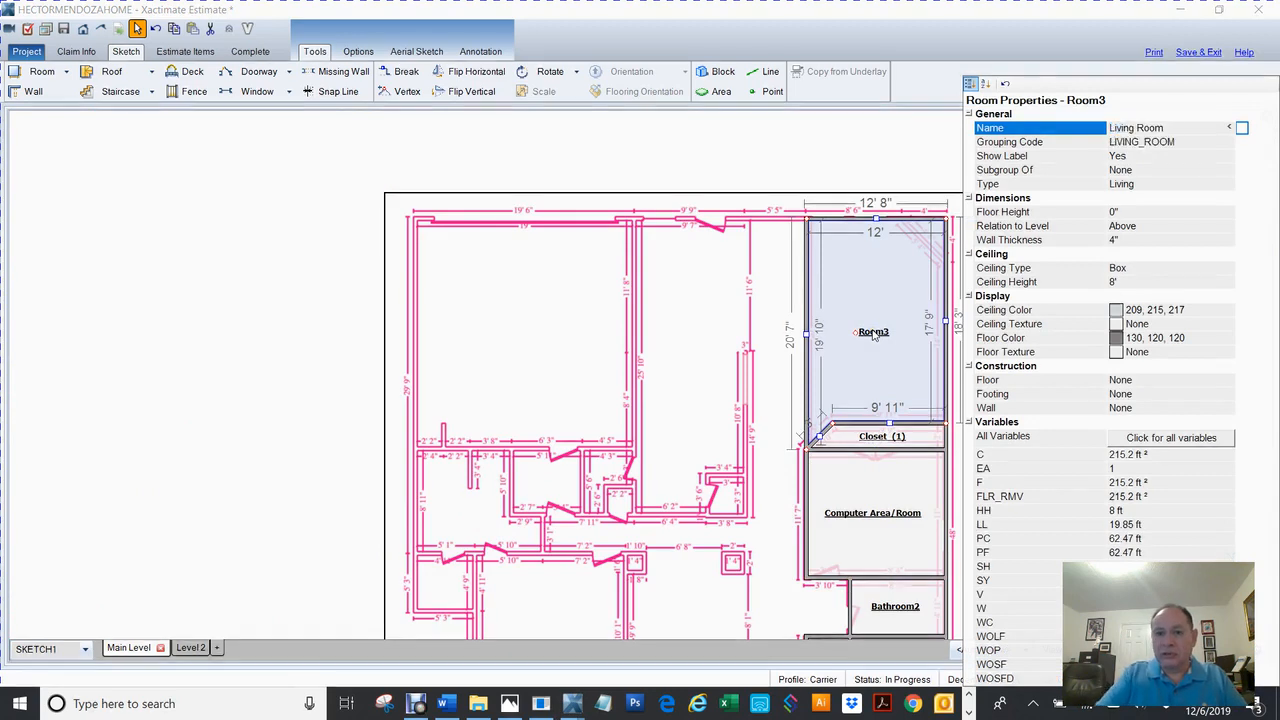
{"action": "key", "text": "Return"}
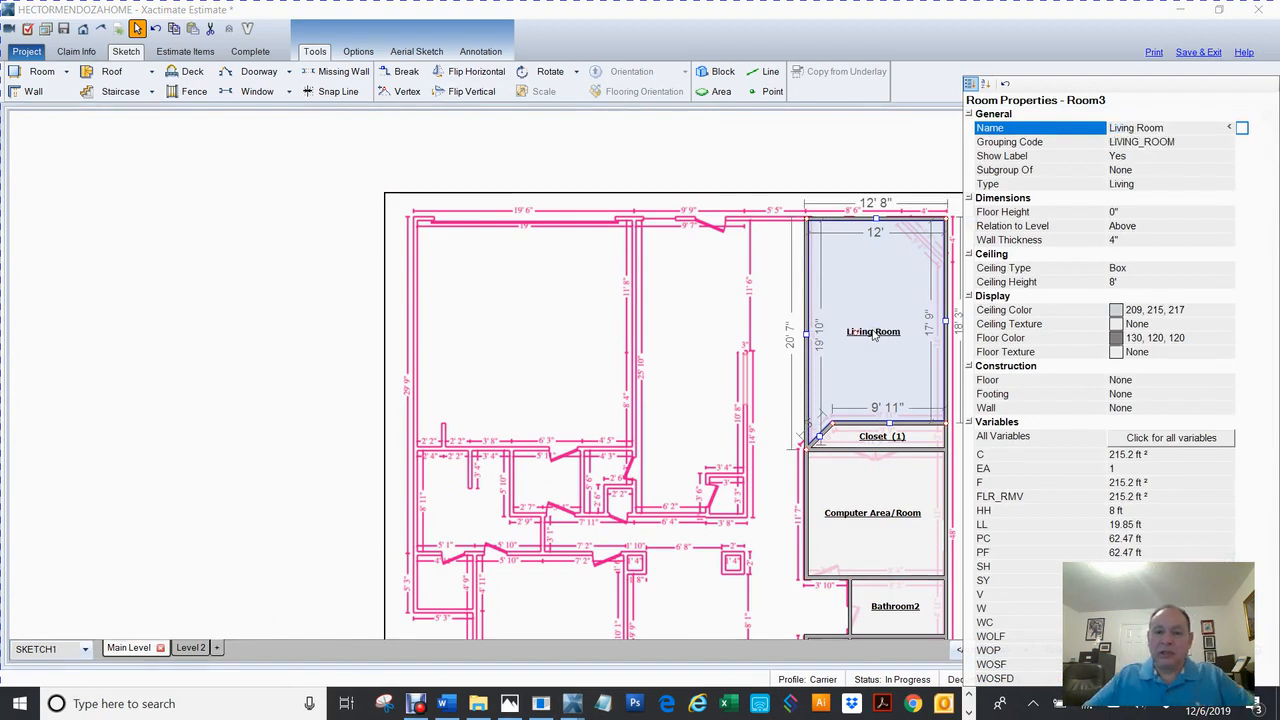
{"action": "left_click", "coordinate": [711, 165]}
Zoom and pan to bring the top of the traced plan beside the Living Room into close view.
{"action": "mouse_move", "coordinate": [1061, 307]}
{"action": "left_mouse_down"}
{"action": "mouse_move", "coordinate": [982, 274]}
{"action": "mouse_move", "coordinate": [936, 185]}
{"action": "left_mouse_up"}
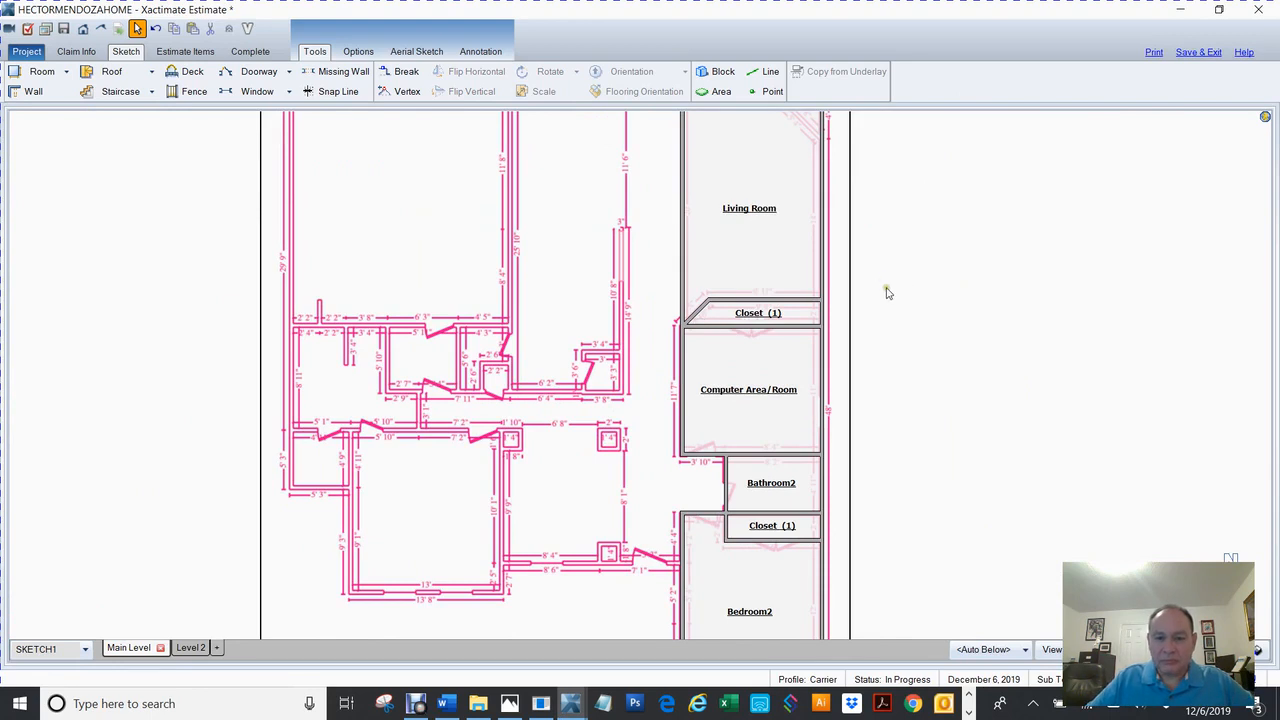
{"action": "left_click", "coordinate": [681, 208]}
{"action": "scroll", "coordinate": [895, 273], "scroll_direction": "down", "scroll_amount": 1}
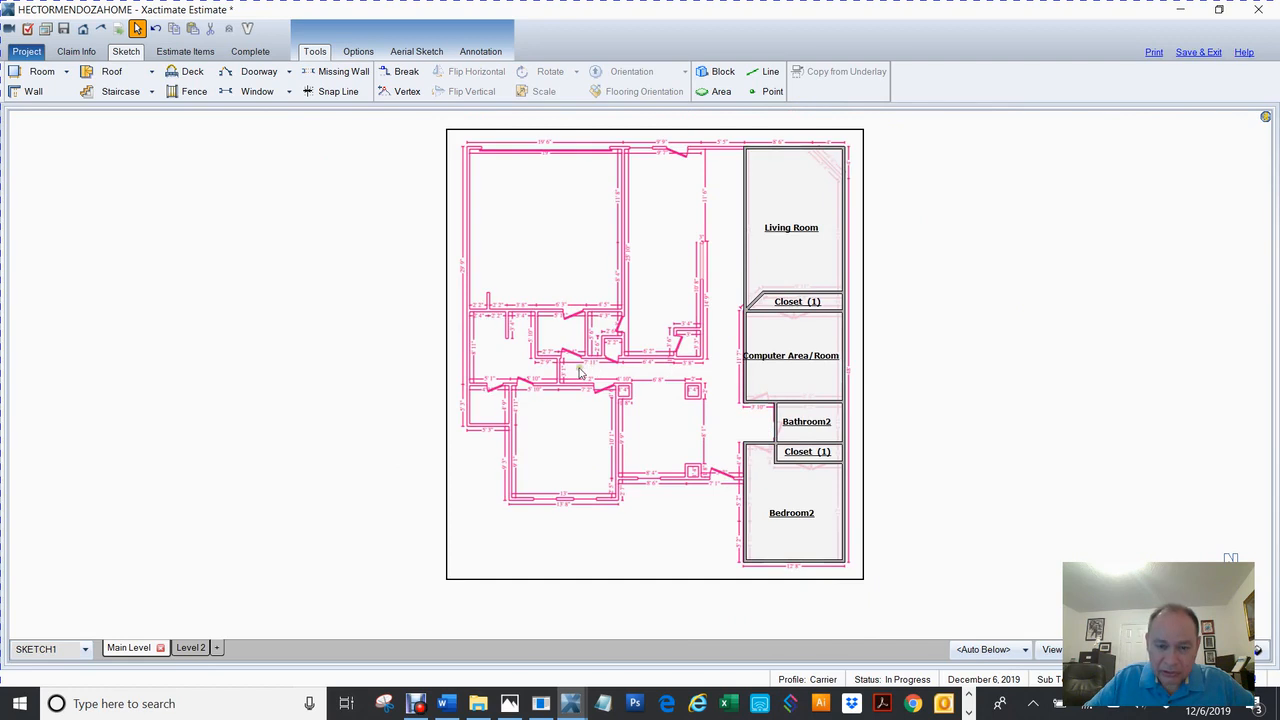
{"action": "scroll", "coordinate": [914, 290], "scroll_direction": "up", "scroll_amount": 3}
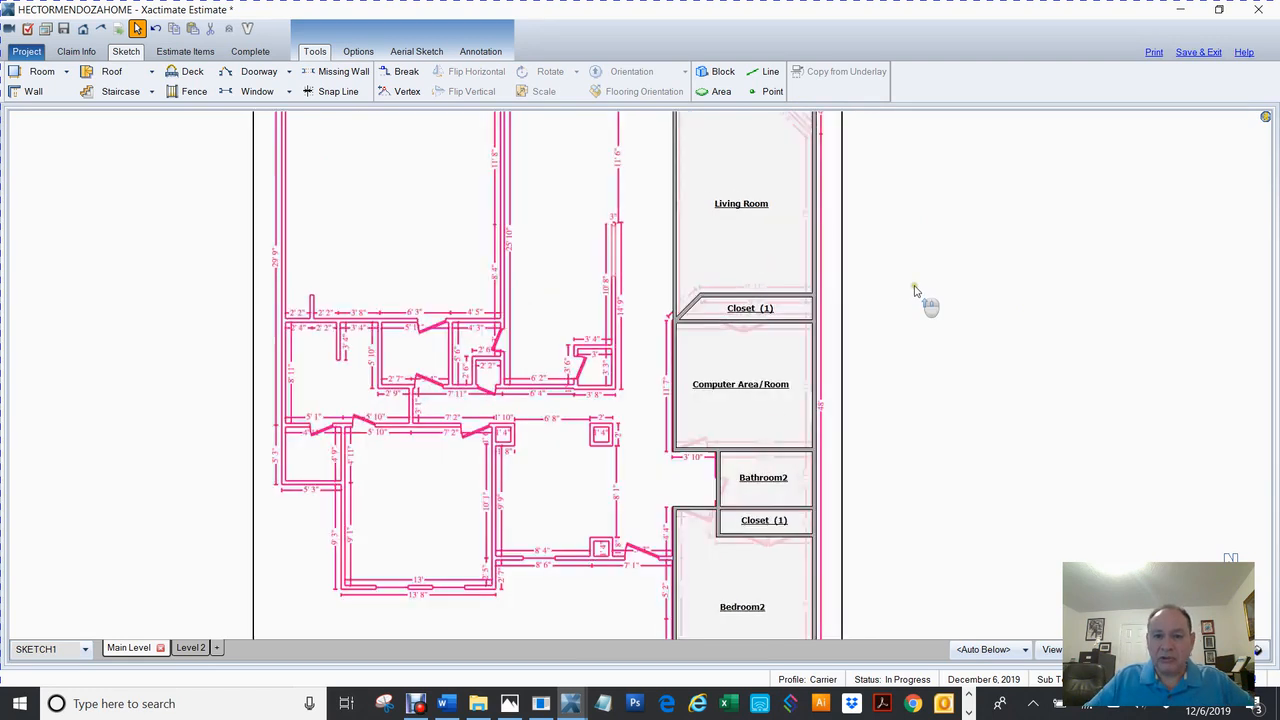
{"action": "mouse_move", "coordinate": [907, 282]}
{"action": "left_mouse_down"}
{"action": "mouse_move", "coordinate": [963, 297]}
{"action": "mouse_move", "coordinate": [1051, 406]}
{"action": "mouse_move", "coordinate": [1045, 467]}
{"action": "left_mouse_up"}
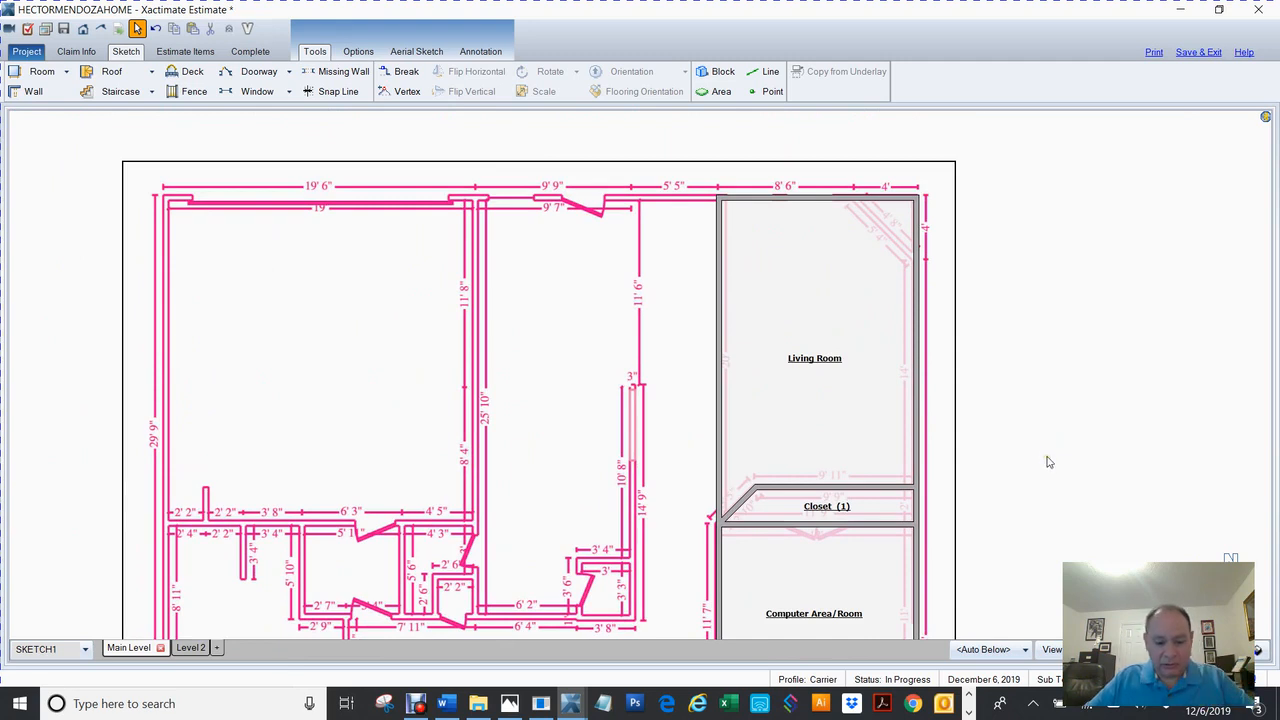
{"action": "key", "text": "b"}
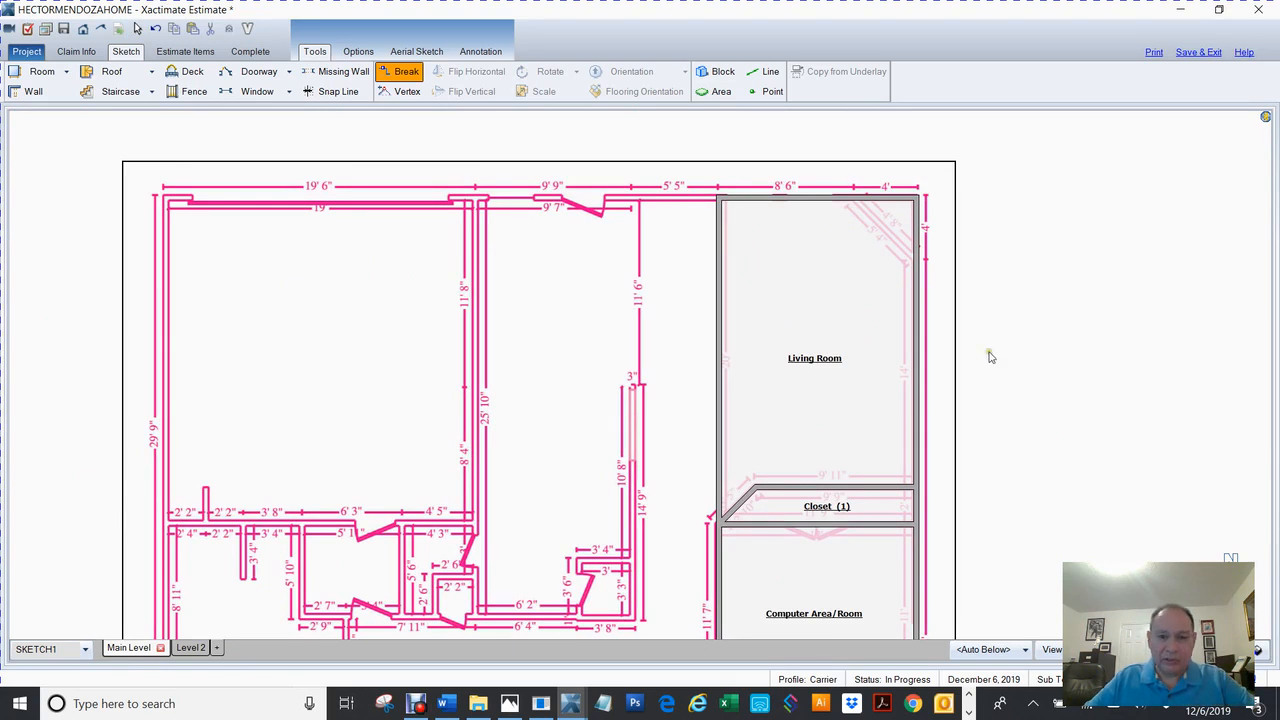
Break the Living Room's left wall and pull it to the traced pink wall, forming a 5' 5" wide Room2.
{"action": "left_click", "coordinate": [720, 366]}
{"action": "left_click", "coordinate": [721, 367]}
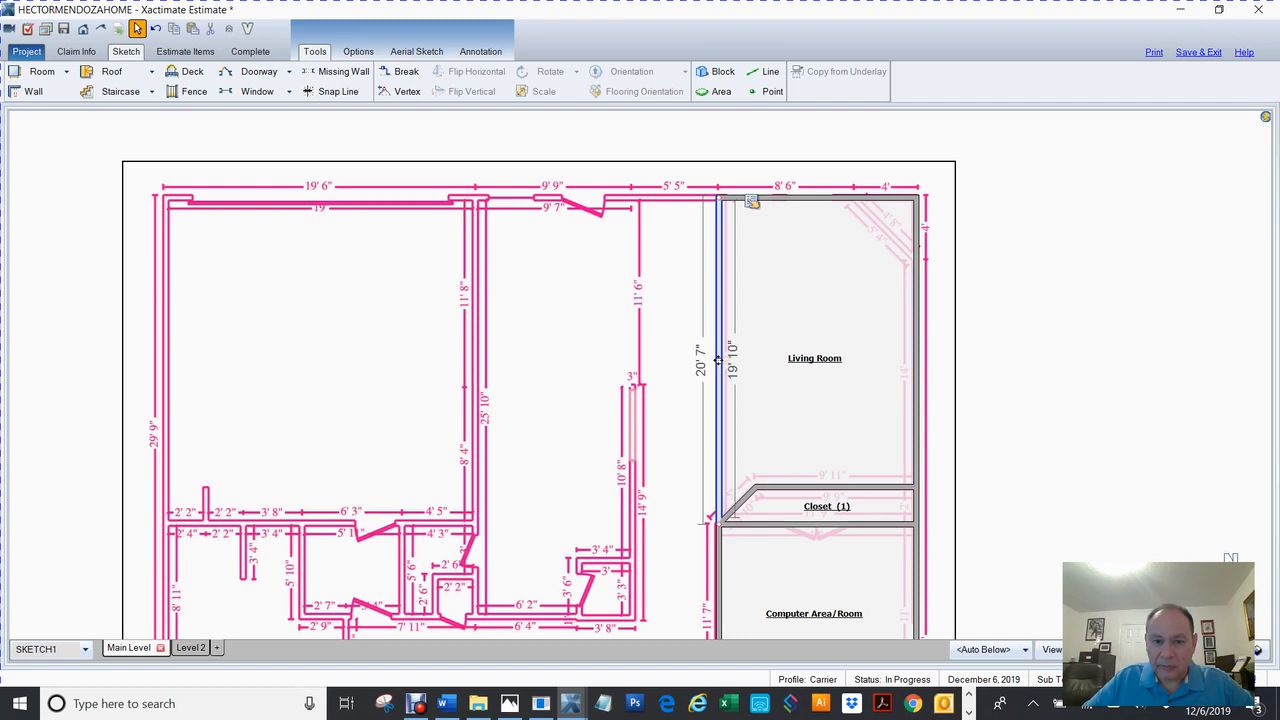
{"action": "left_click_drag", "start_coordinate": [717, 362], "coordinate": [643, 380]}
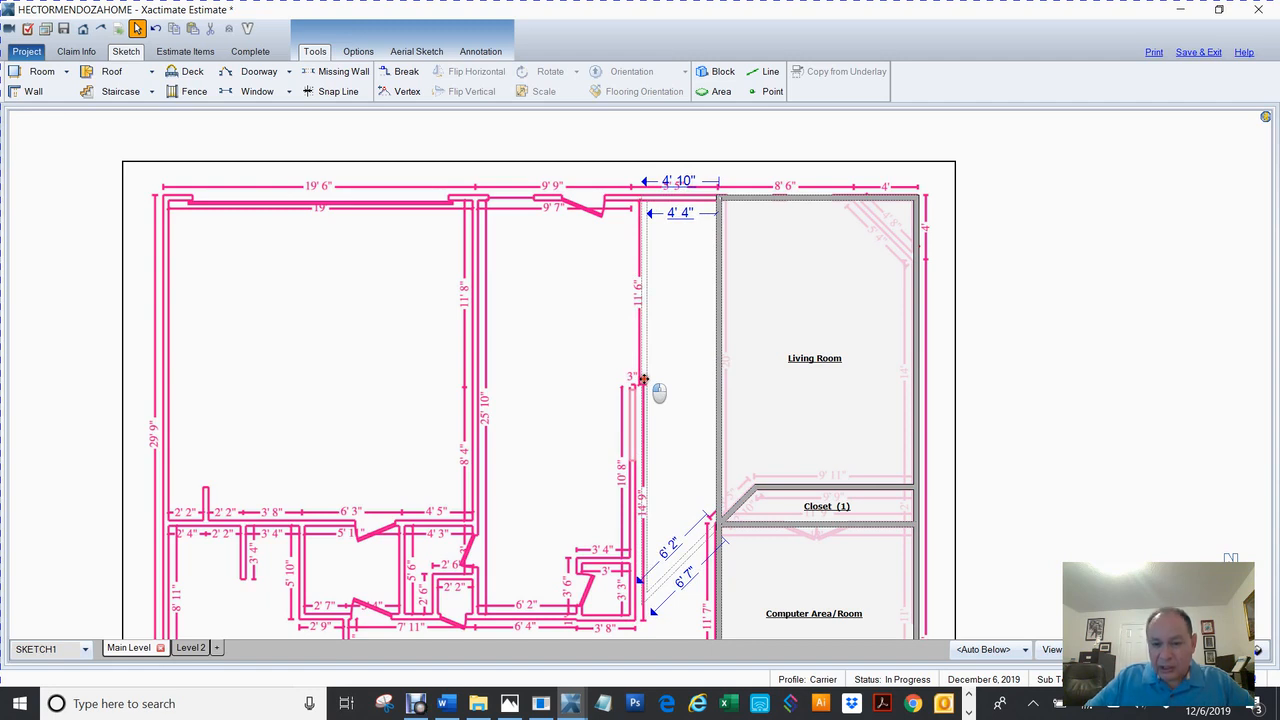
{"action": "left_click_drag", "start_coordinate": [643, 380], "coordinate": [637, 381]}
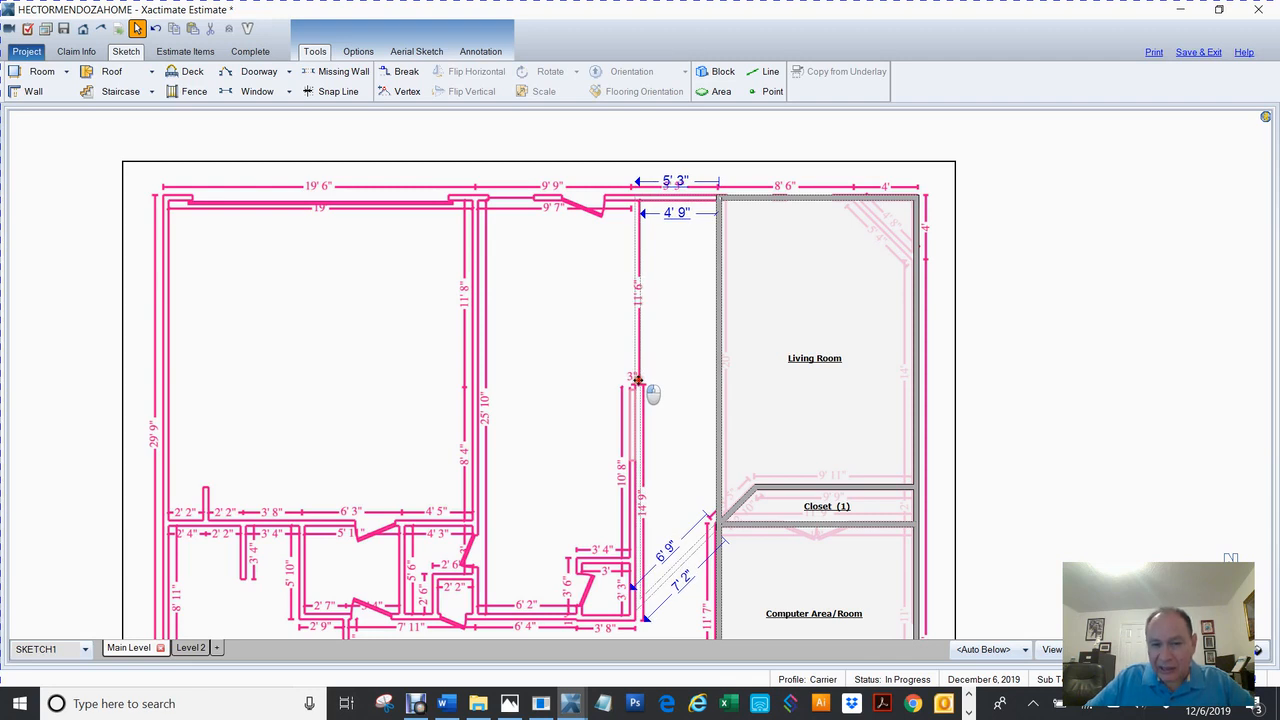
{"action": "left_click_drag", "start_coordinate": [637, 381], "coordinate": [634, 380]}
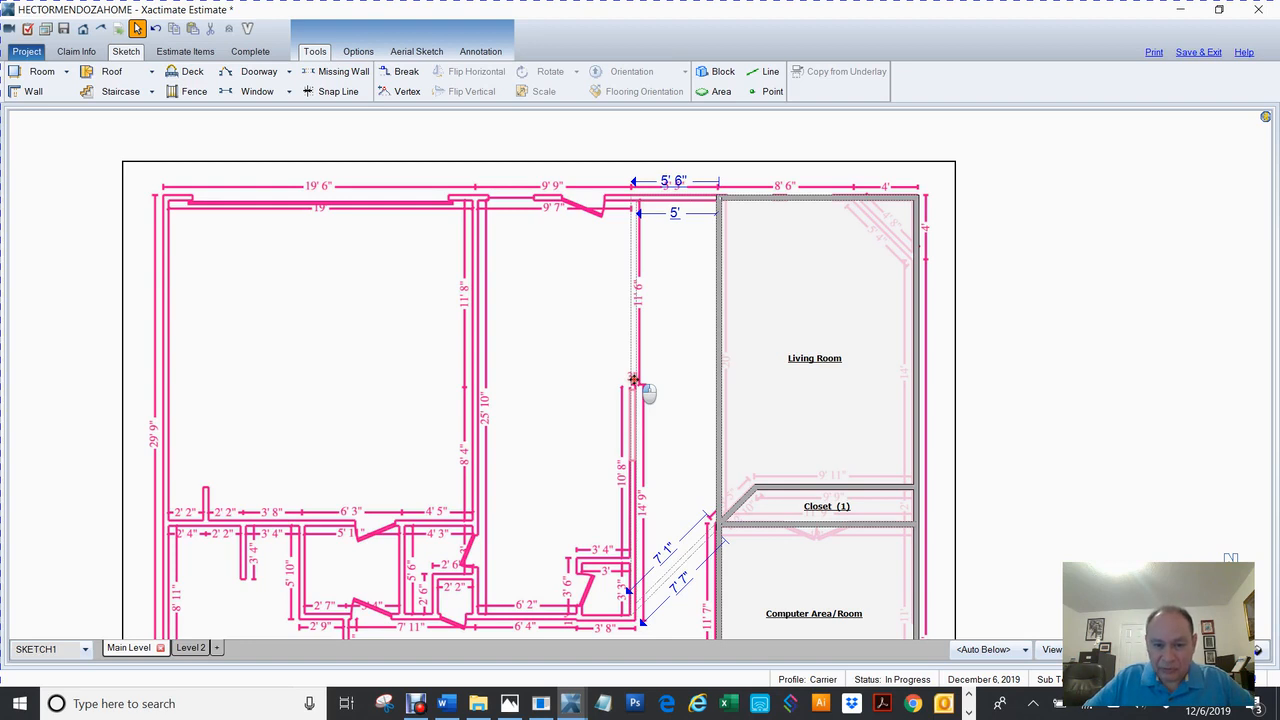
{"action": "double_click", "coordinate": [633, 380]}
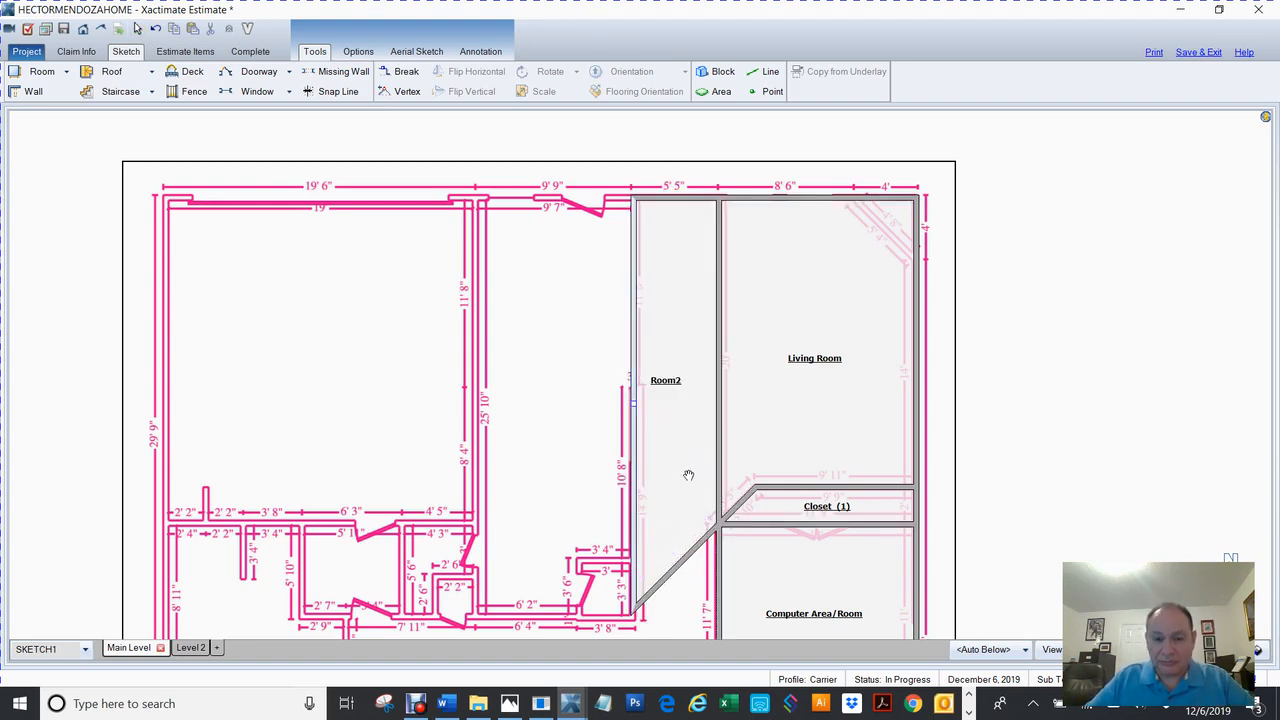
{"action": "scroll", "coordinate": [689, 474], "scroll_direction": "down", "scroll_amount": 5}
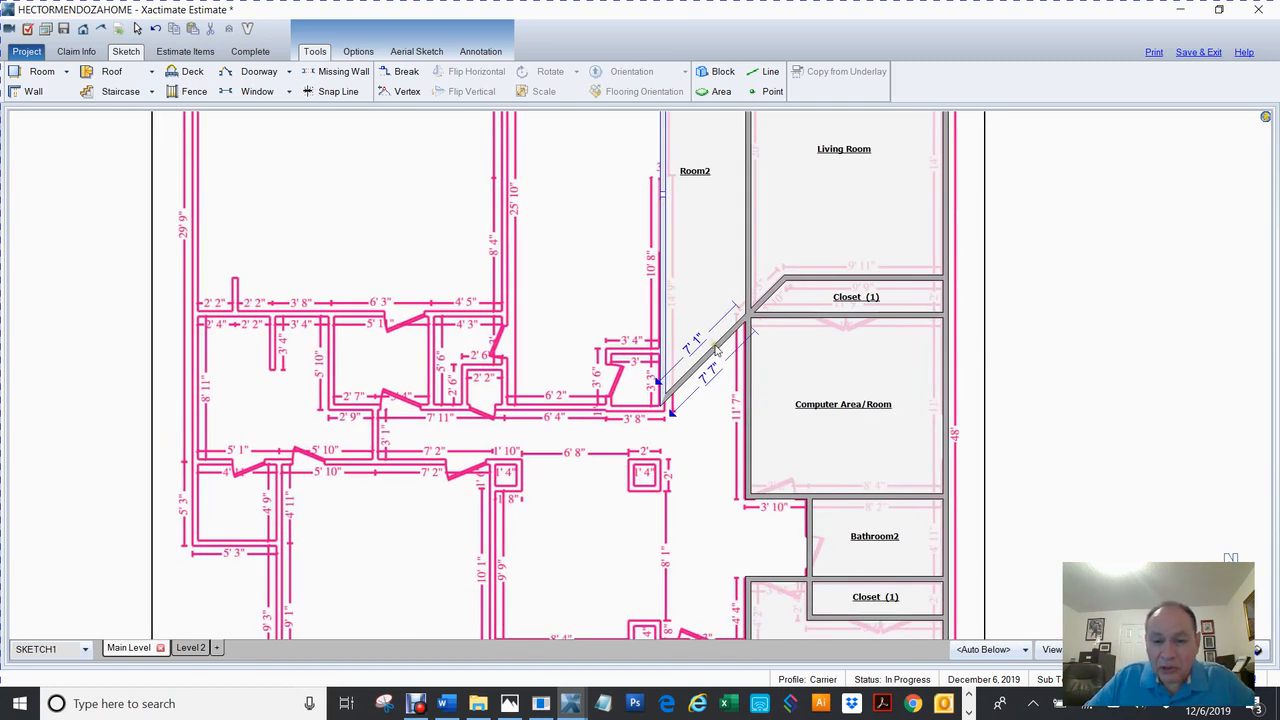
Square Room2's bottom corner and lengthen it downward to about 35' 7".
{"action": "left_click", "coordinate": [715, 347]}
{"action": "left_click_drag", "start_coordinate": [749, 316], "coordinate": [771, 343]}
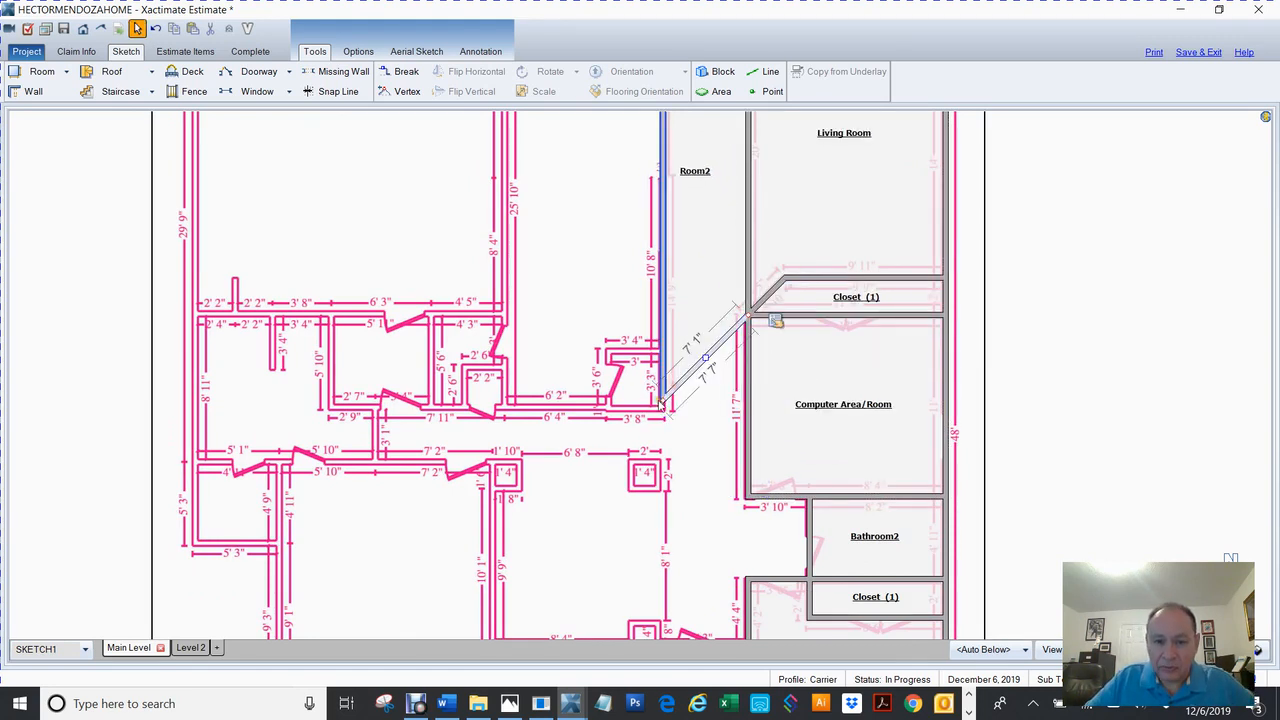
{"action": "left_click_drag", "start_coordinate": [665, 400], "coordinate": [662, 316]}
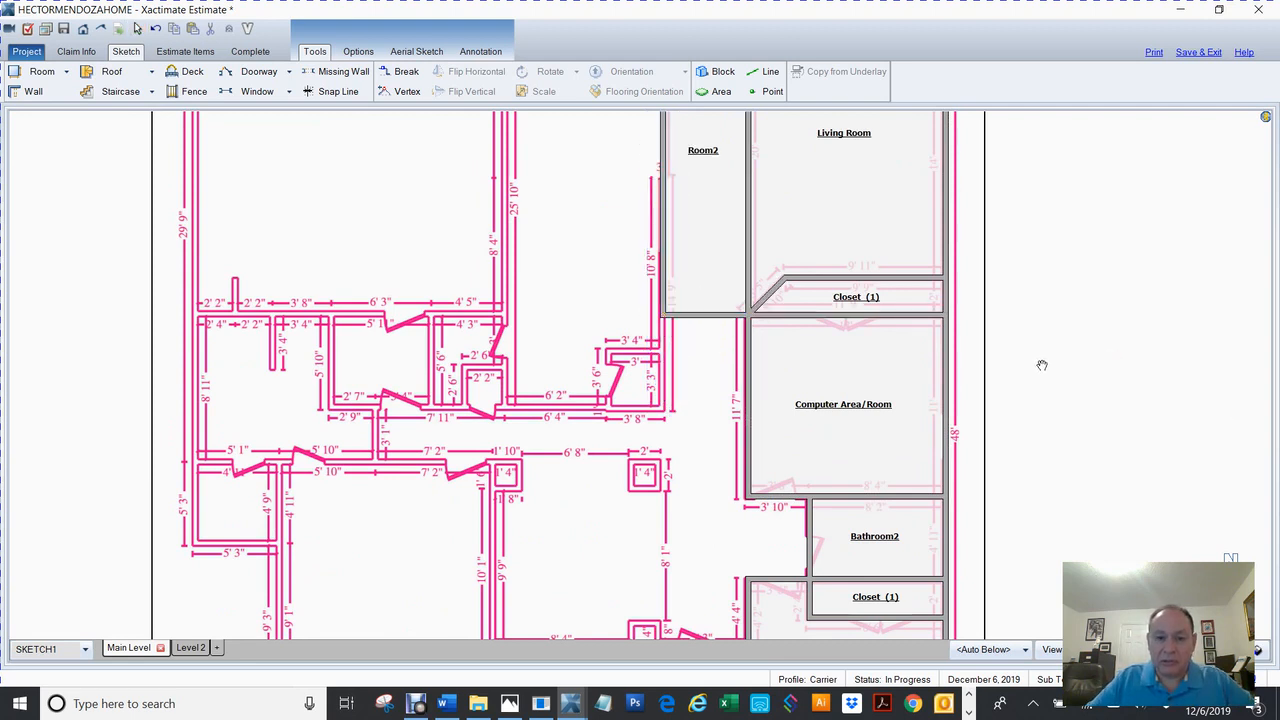
{"action": "scroll", "coordinate": [1042, 365], "scroll_direction": "down", "scroll_amount": 2}
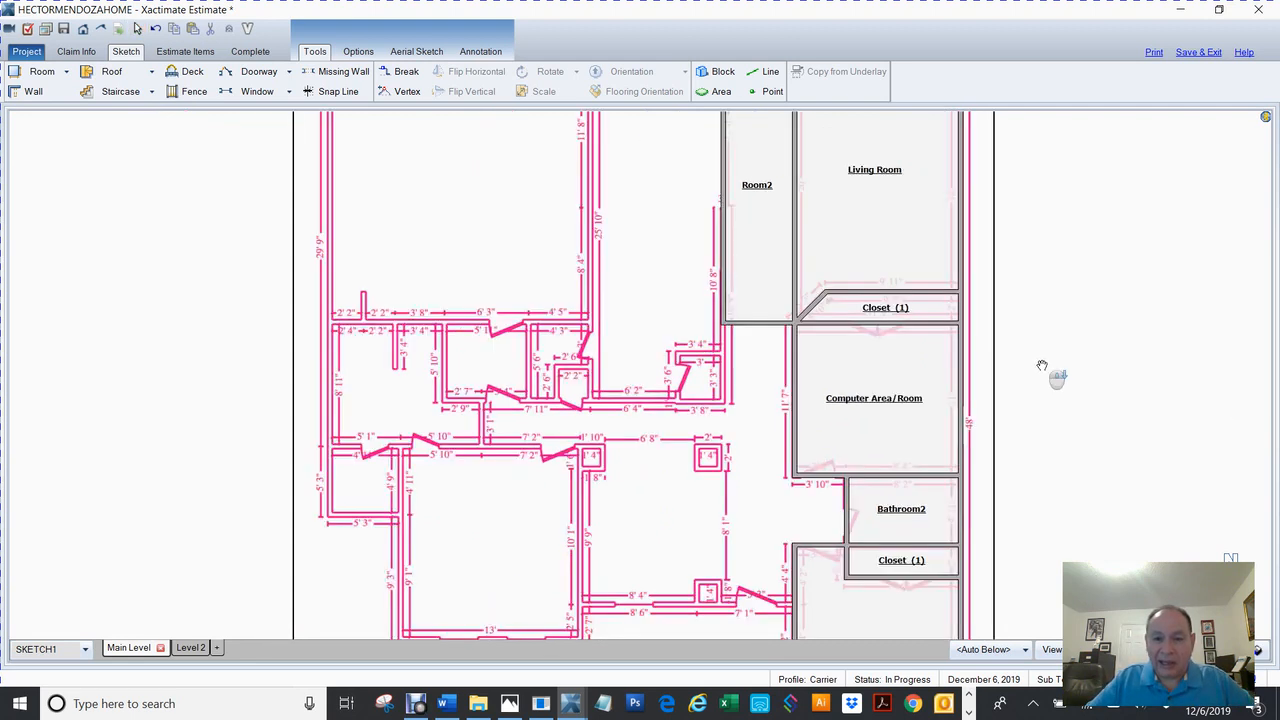
{"action": "left_click", "coordinate": [805, 333]}
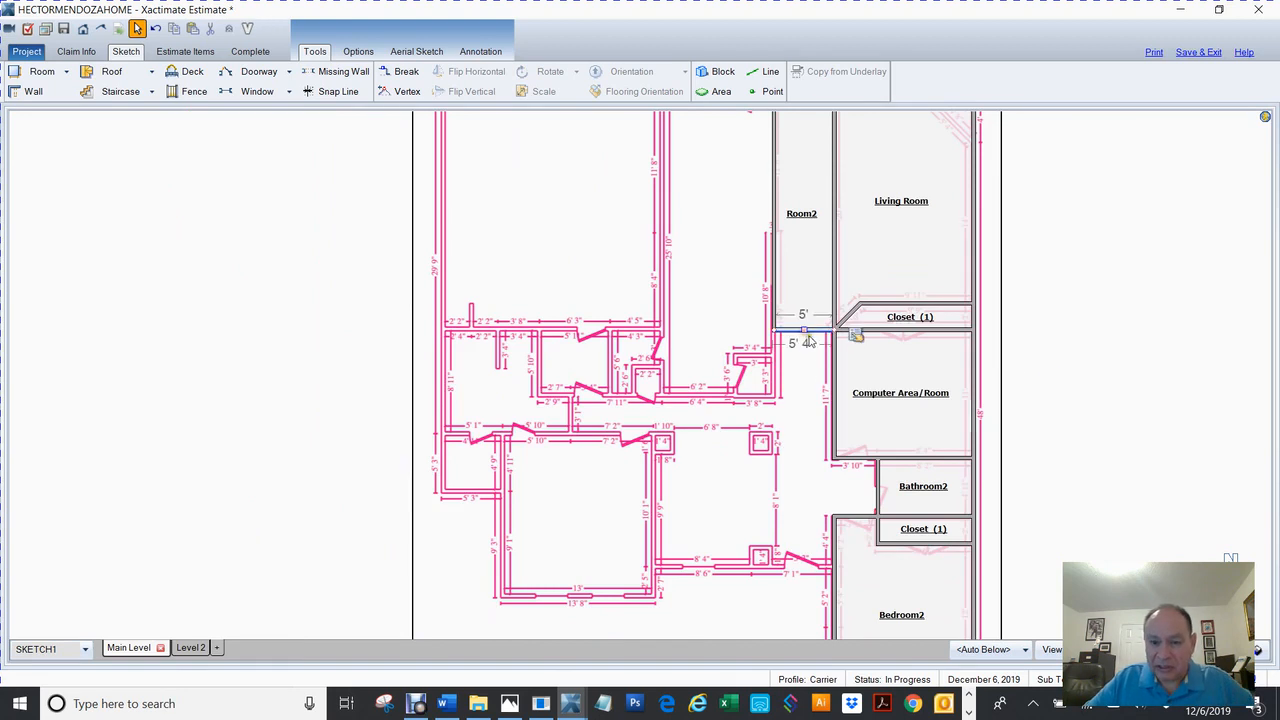
{"action": "left_click_drag", "start_coordinate": [804, 328], "coordinate": [804, 462]}
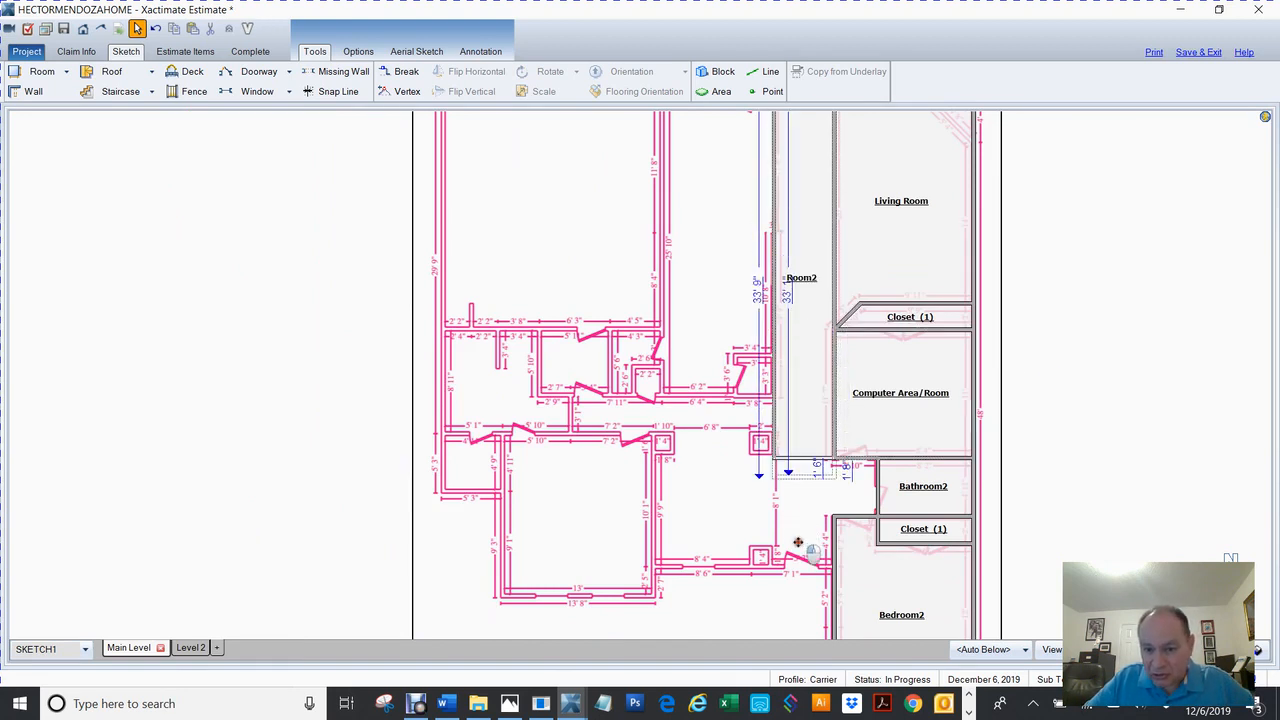
{"action": "left_click_drag", "start_coordinate": [806, 529], "coordinate": [815, 503]}
{"action": "left_click_drag", "start_coordinate": [1062, 496], "coordinate": [939, 330]}
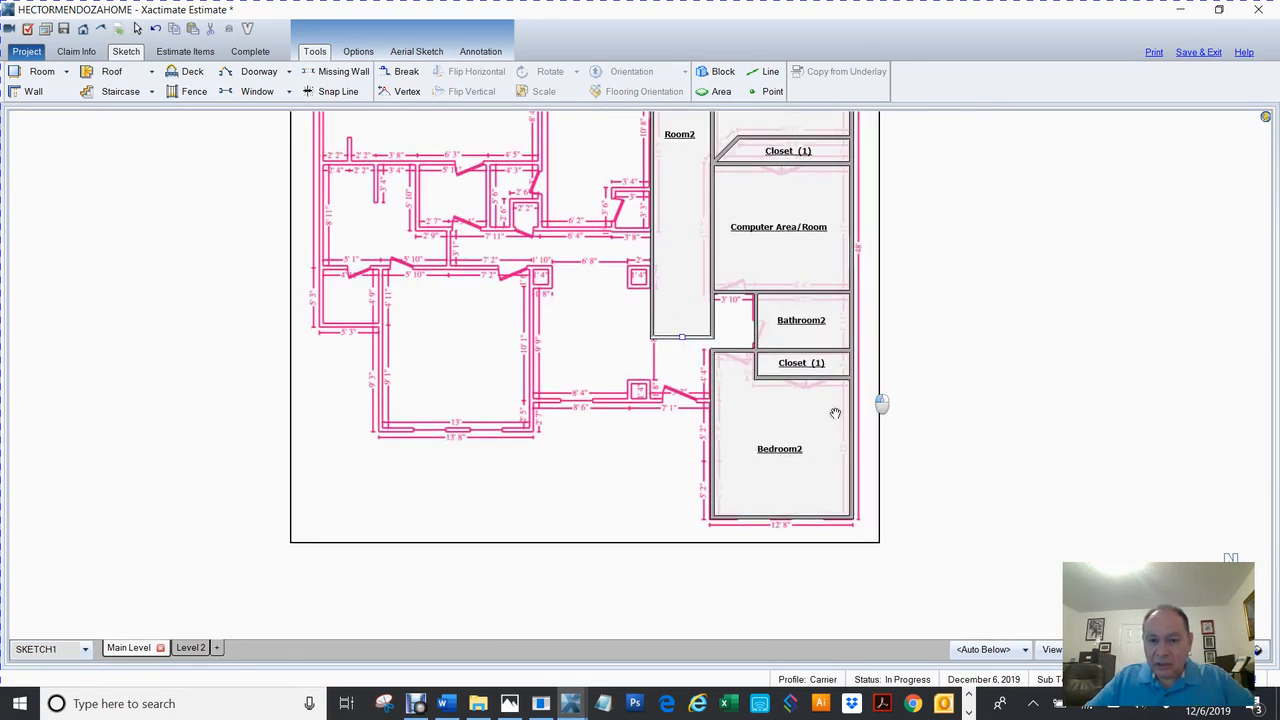
Extend Room2 down beside Bedroom2 and align Bedroom2's left wall with it.
{"action": "left_click", "coordinate": [711, 437]}
{"action": "left_click_drag", "start_coordinate": [711, 437], "coordinate": [731, 443]}
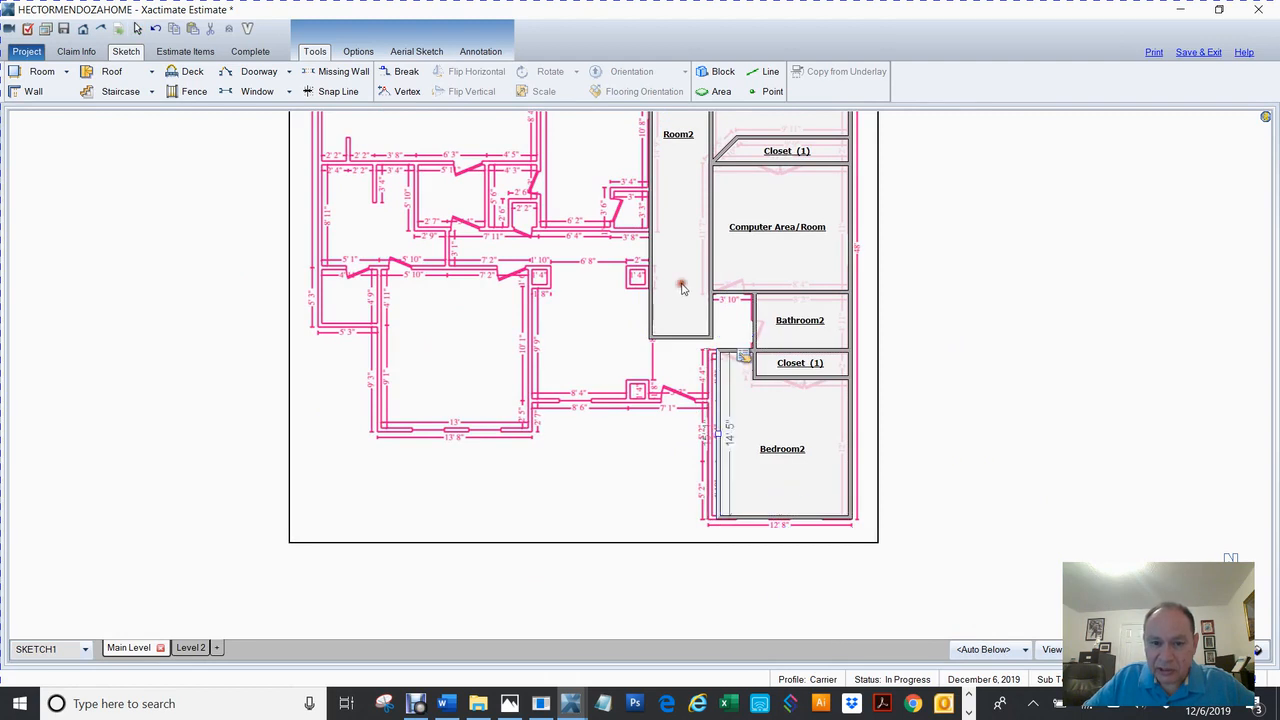
{"action": "left_click", "coordinate": [682, 288]}
{"action": "left_click_drag", "start_coordinate": [680, 337], "coordinate": [680, 400]}
{"action": "left_click", "coordinate": [718, 432]}
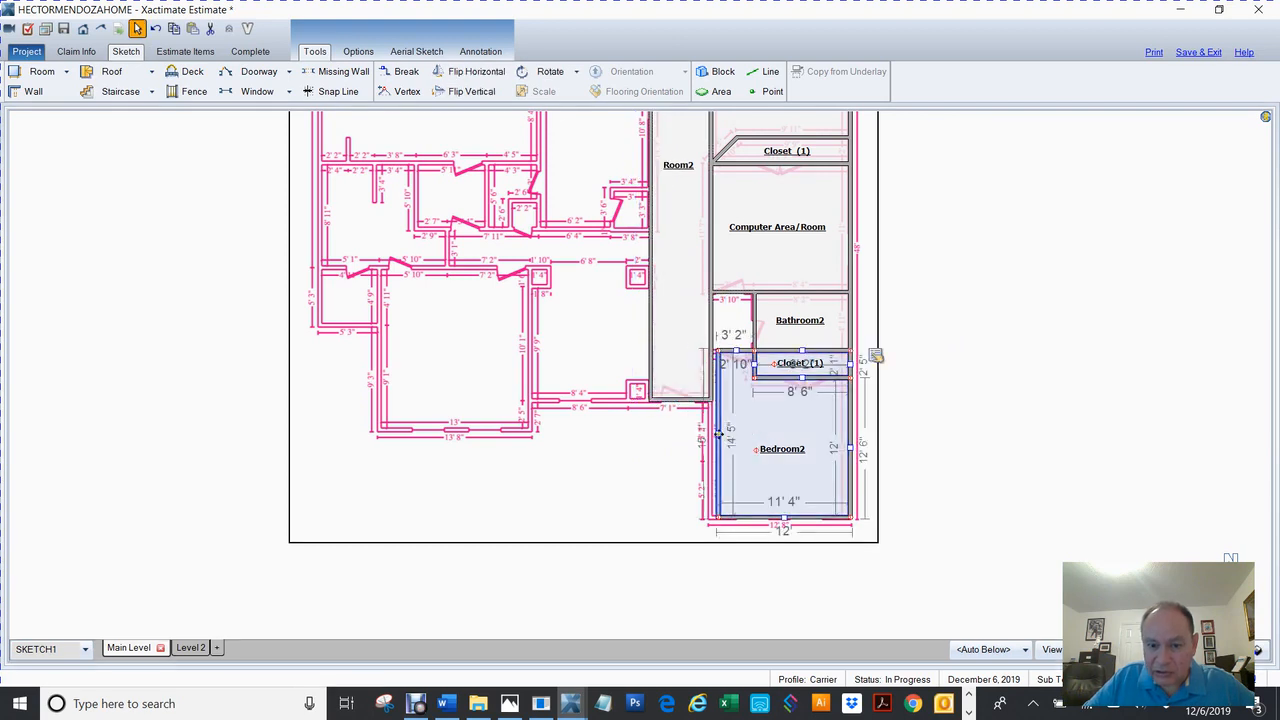
{"action": "left_click", "coordinate": [711, 432]}
{"action": "left_click_drag", "start_coordinate": [708, 433], "coordinate": [707, 434]}
{"action": "left_click", "coordinate": [992, 433]}
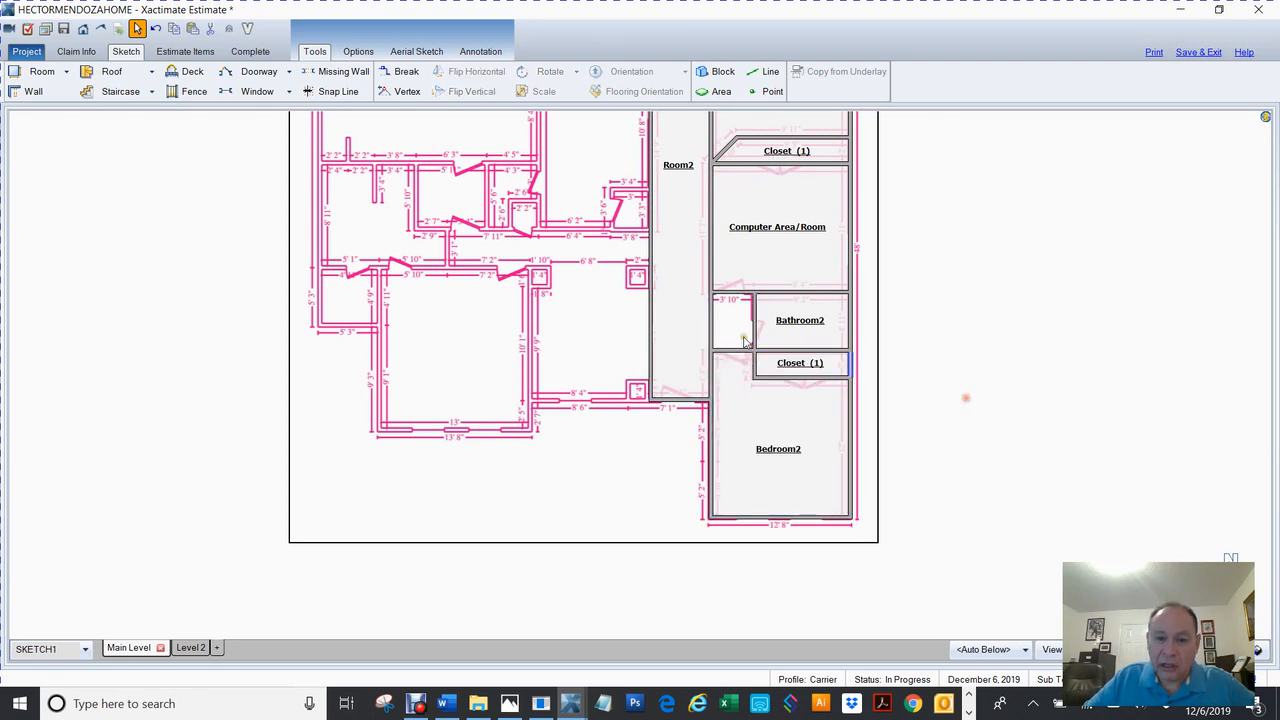
Merge the gap beside Bathroom2 into Room2 so its edge reaches Bathroom2's left wall.
{"action": "left_click", "coordinate": [710, 321]}
{"action": "left_click_drag", "start_coordinate": [710, 321], "coordinate": [758, 334]}
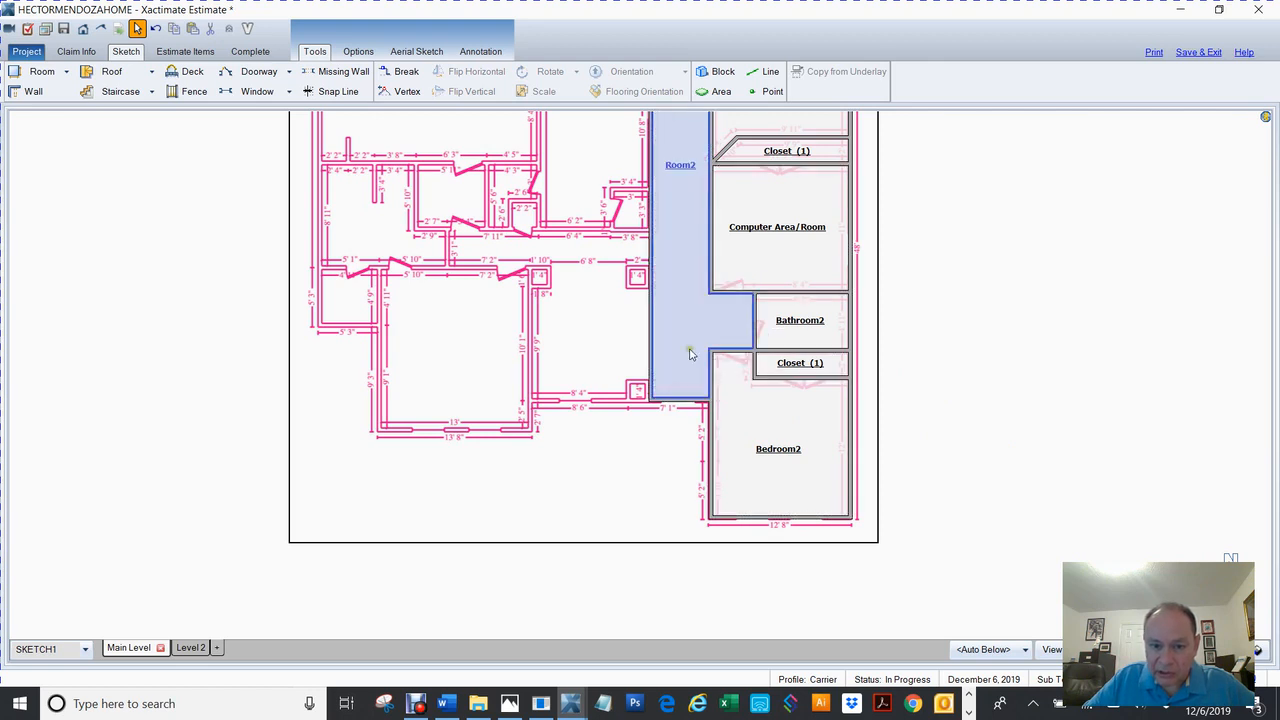
{"action": "left_click_drag", "start_coordinate": [929, 303], "coordinate": [974, 443]}
{"action": "key", "text": "Escape"}
{"action": "scroll", "coordinate": [740, 427], "scroll_direction": "up", "scroll_amount": 3}
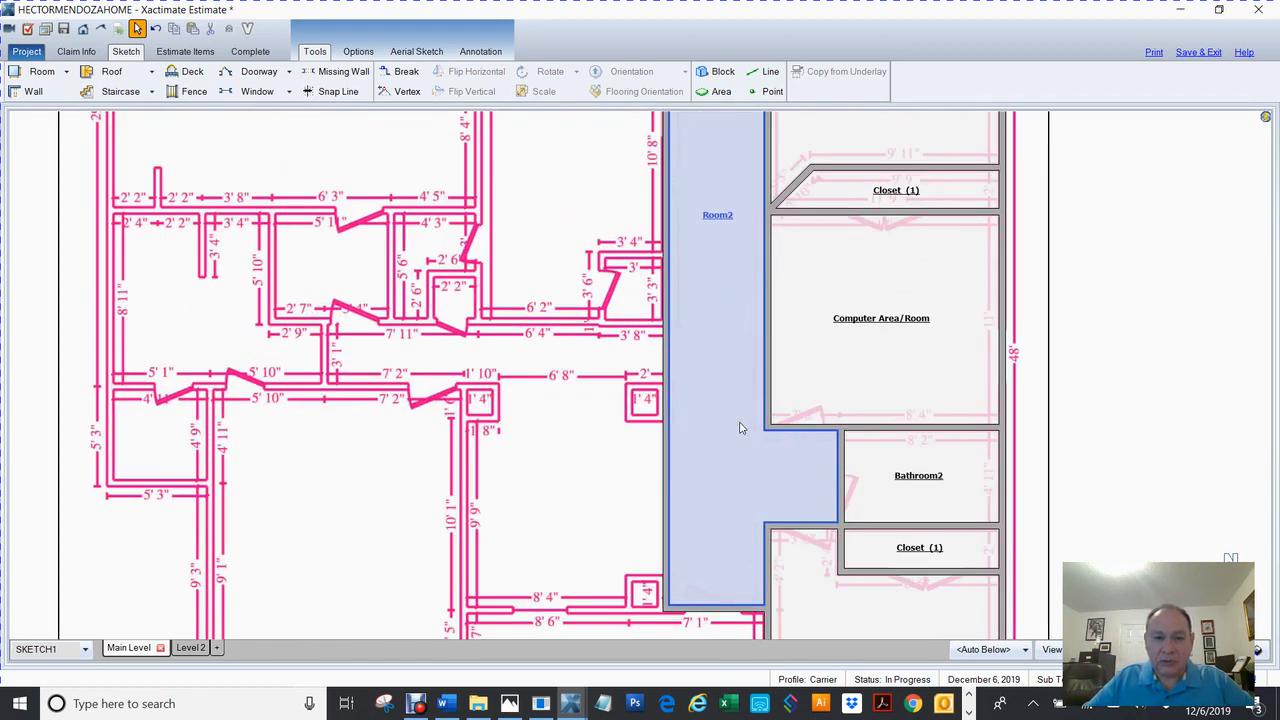
Break Room2's left wall and push out a 5' 1" bump-out, narrowed to about 3' 8" wide.
{"action": "key", "text": "space"}
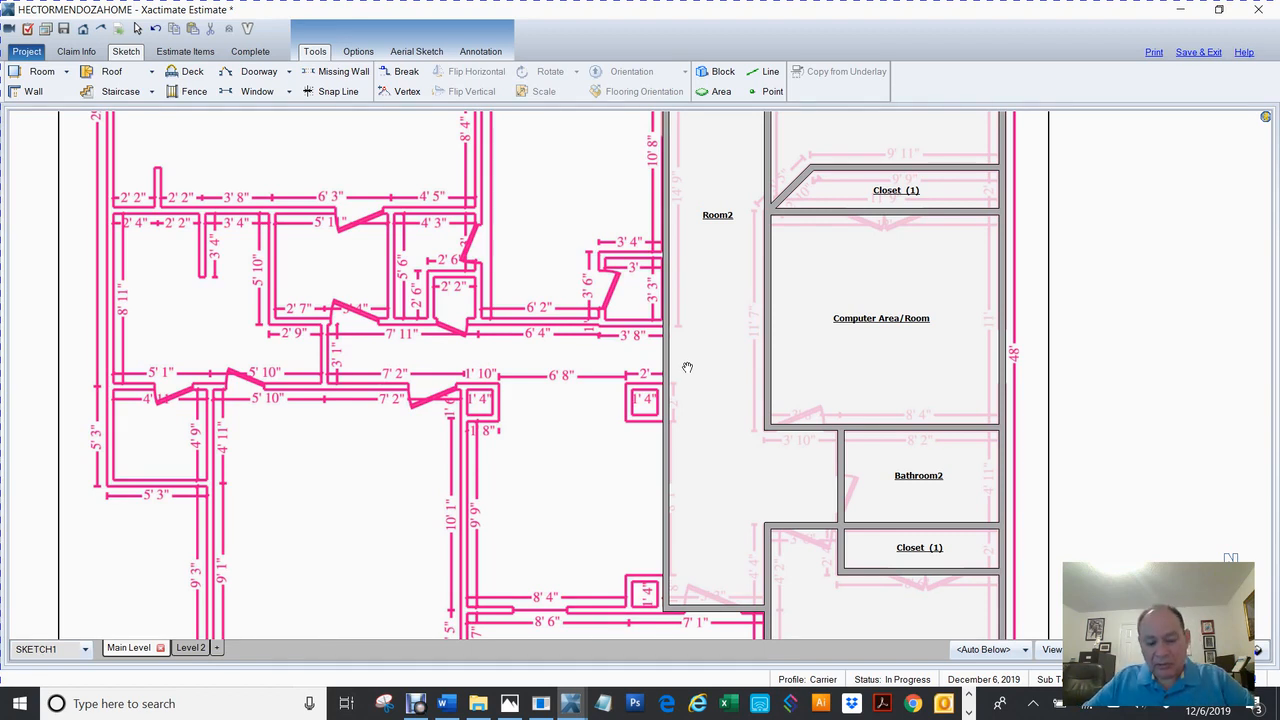
{"action": "key", "text": "b"}
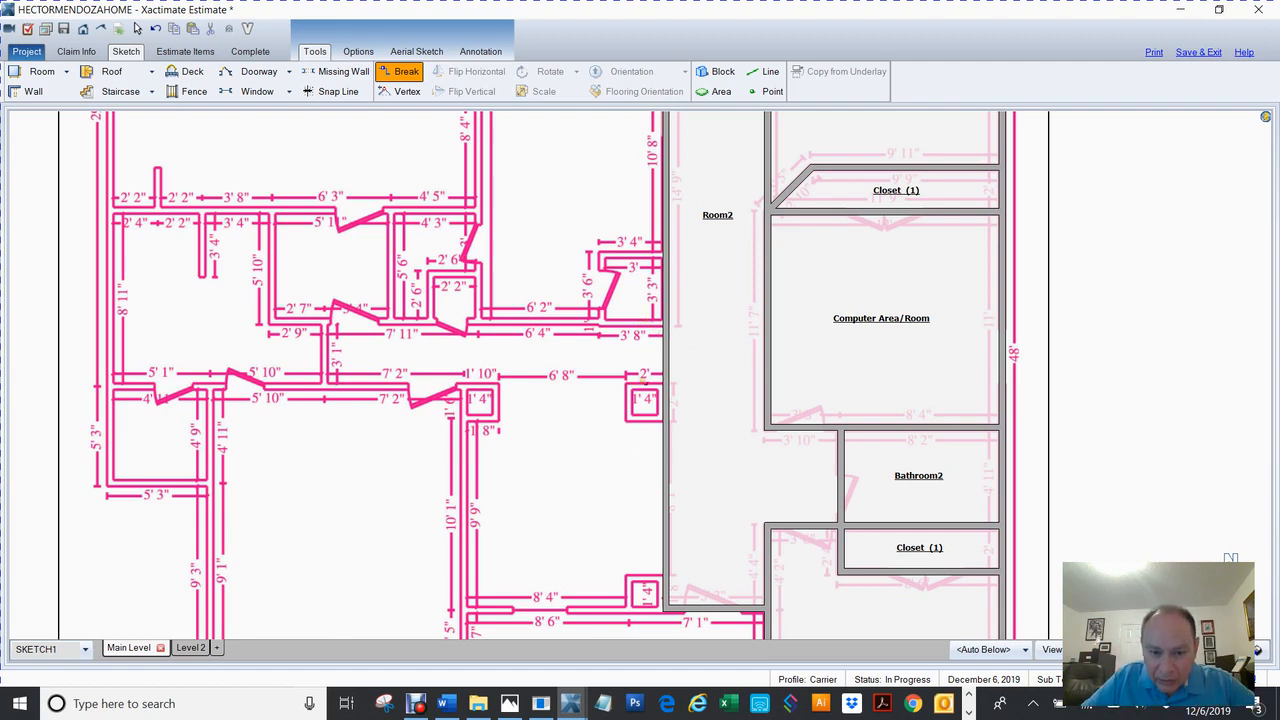
{"action": "left_click", "coordinate": [668, 323]}
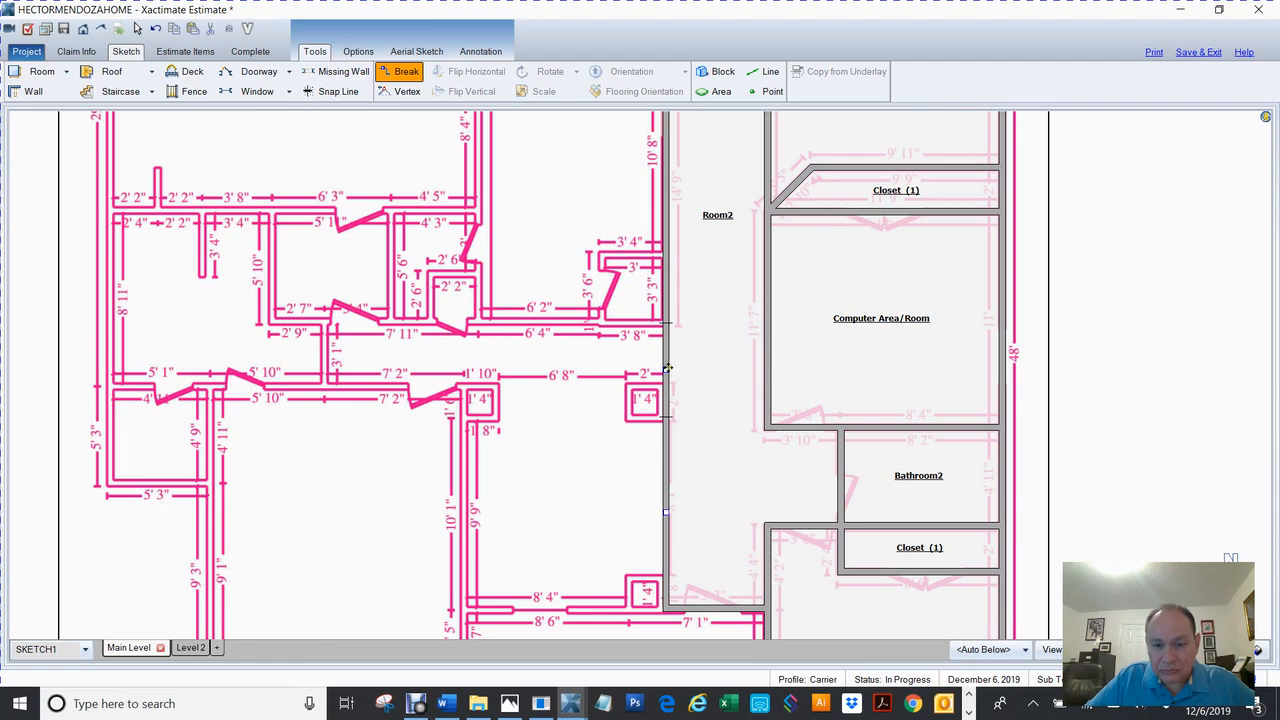
{"action": "mouse_move", "coordinate": [667, 370]}
{"action": "left_mouse_down"}
{"action": "mouse_move", "coordinate": [672, 380]}
{"action": "mouse_move", "coordinate": [563, 366]}
{"action": "left_mouse_up"}
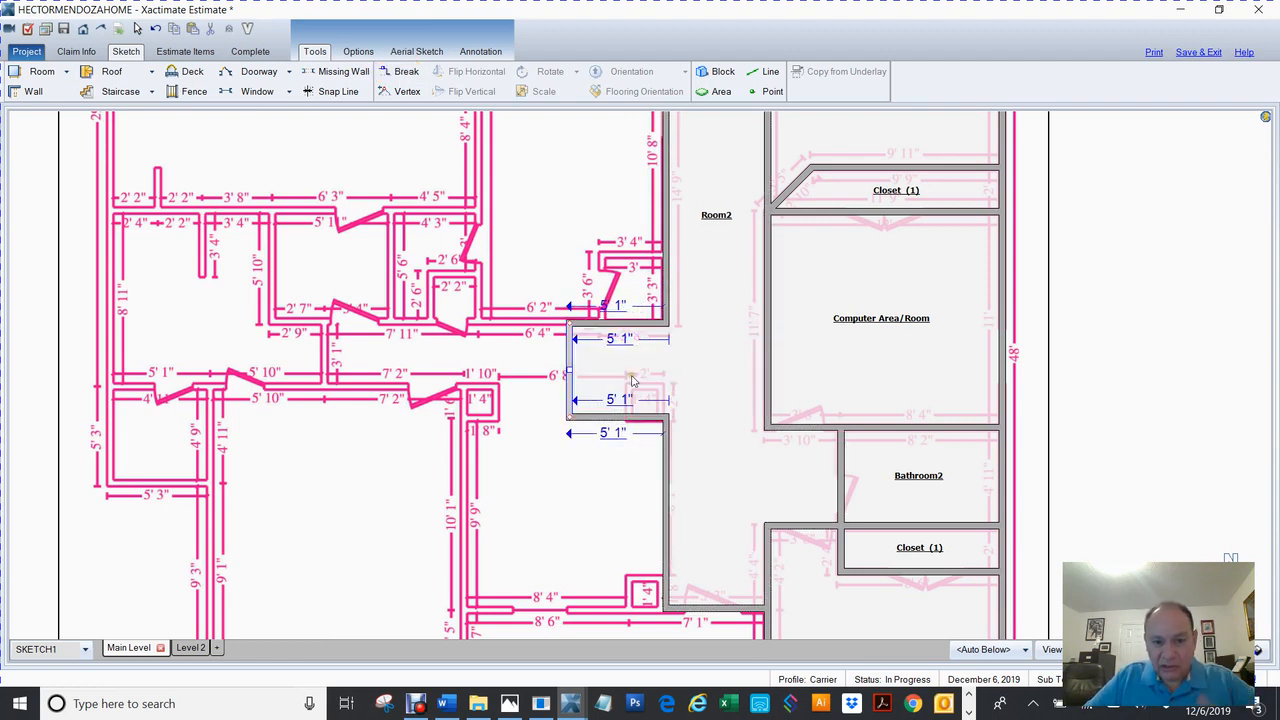
{"action": "left_click", "coordinate": [623, 420]}
{"action": "left_click", "coordinate": [615, 418]}
{"action": "left_click_drag", "start_coordinate": [617, 418], "coordinate": [619, 387]}
{"action": "left_click", "coordinate": [567, 357]}
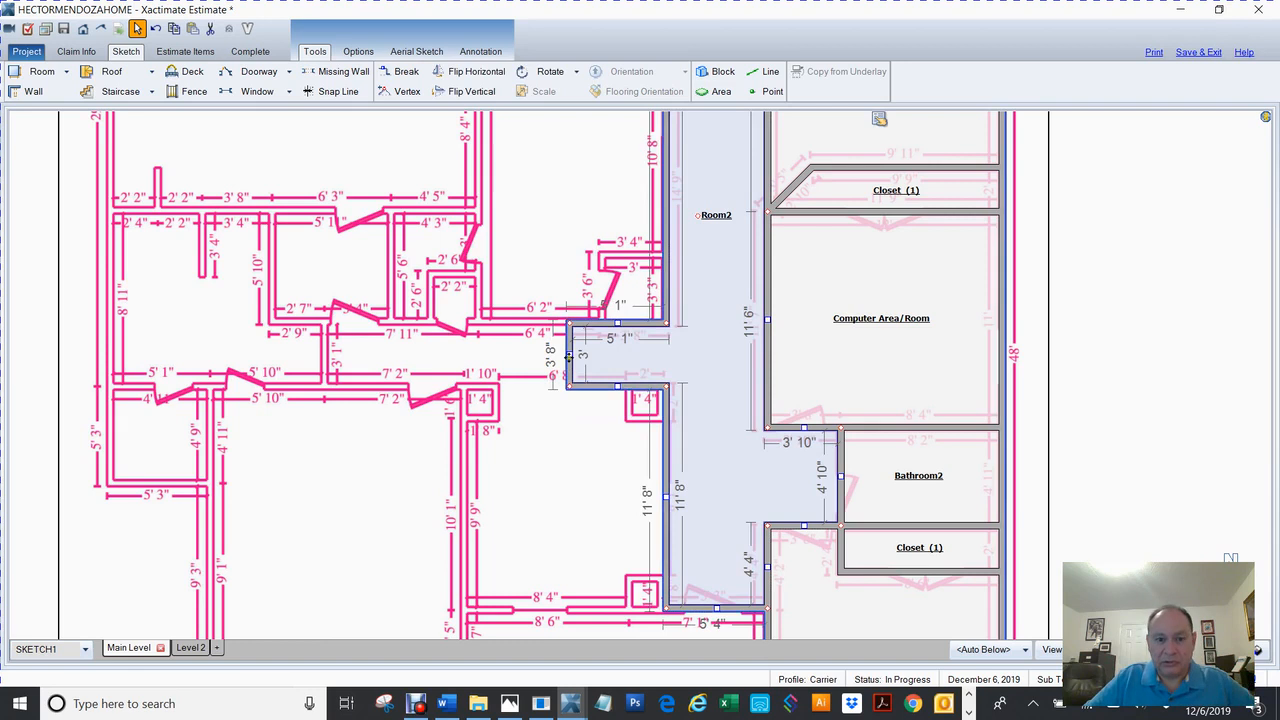
Stretch the bump-out 18' left along the traced hallway and check its dimensions.
{"action": "left_click_drag", "start_coordinate": [567, 357], "coordinate": [336, 396]}
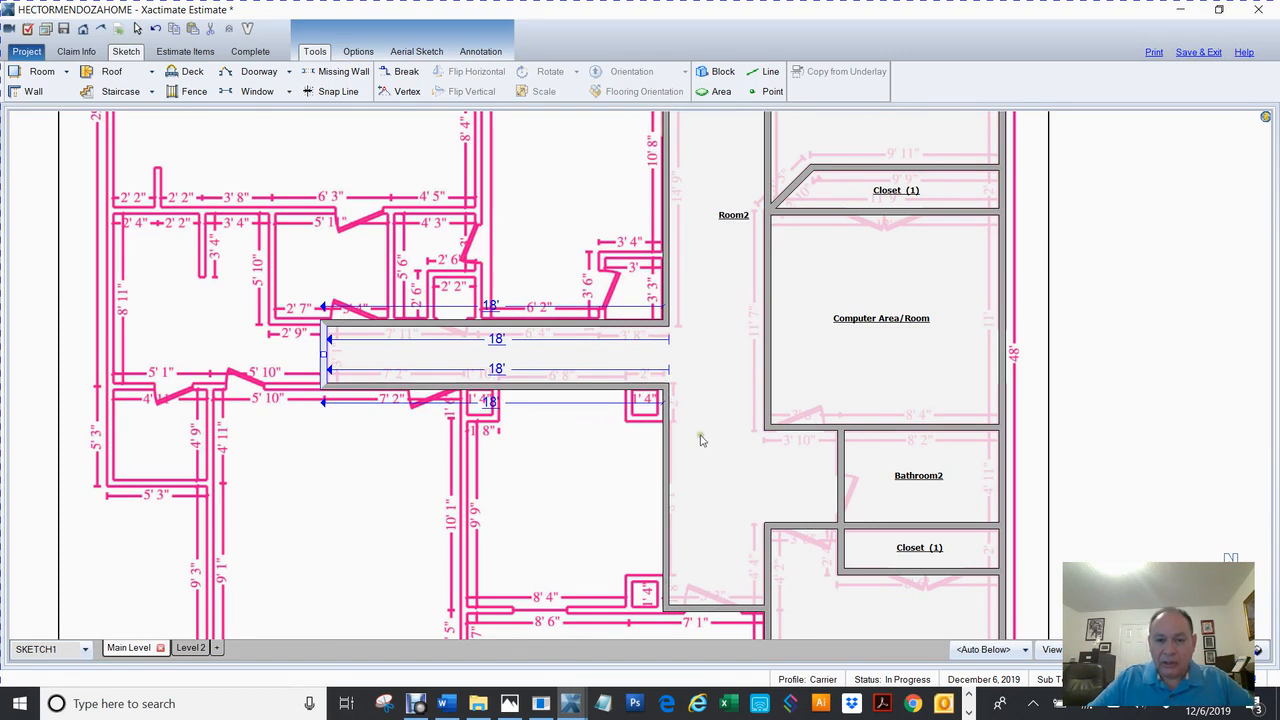
{"action": "left_click", "coordinate": [1114, 388]}
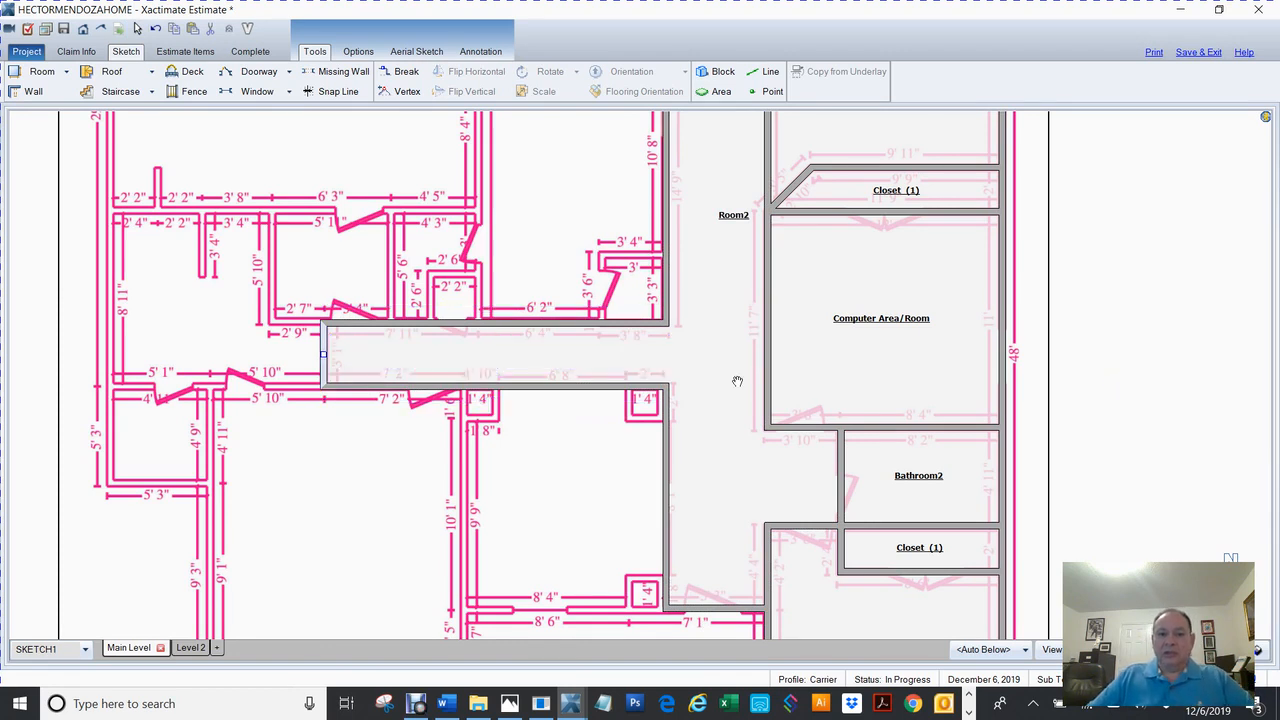
{"action": "left_click", "coordinate": [739, 380]}
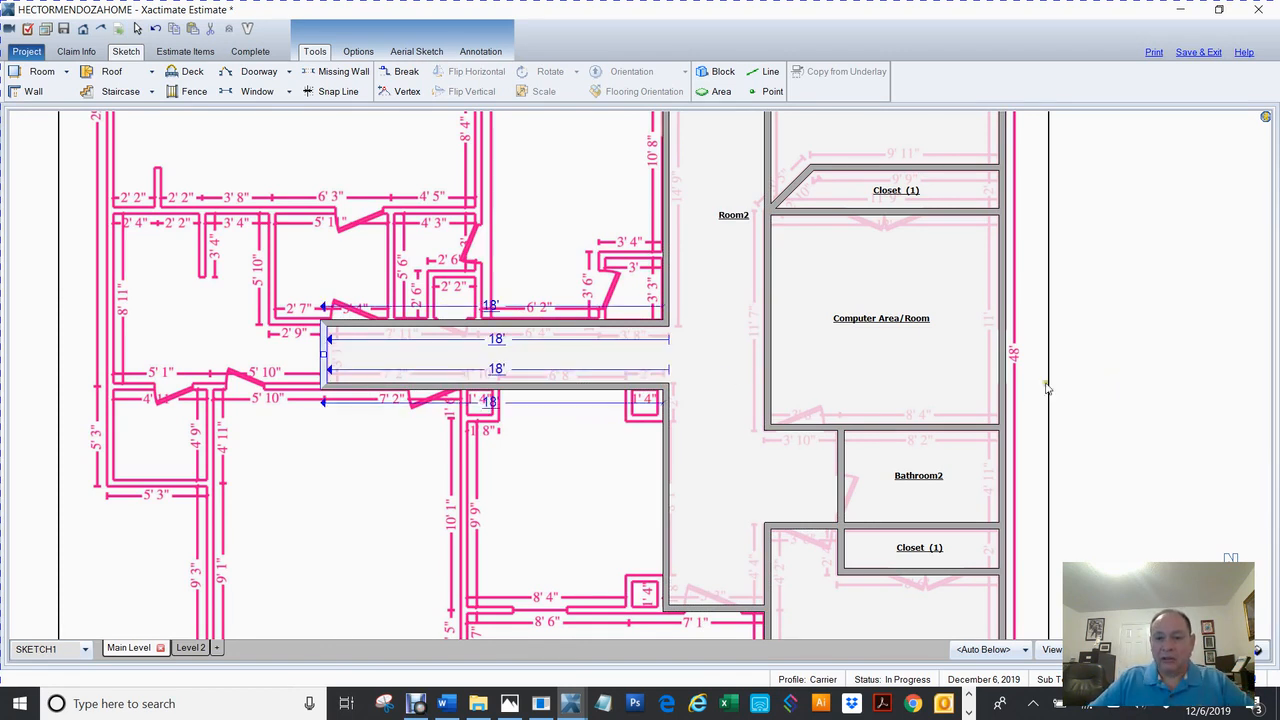
{"action": "left_click", "coordinate": [1110, 378]}
{"action": "left_click_drag", "start_coordinate": [628, 333], "coordinate": [625, 520]}
{"action": "scroll", "coordinate": [728, 390], "scroll_direction": "down", "scroll_amount": 1}
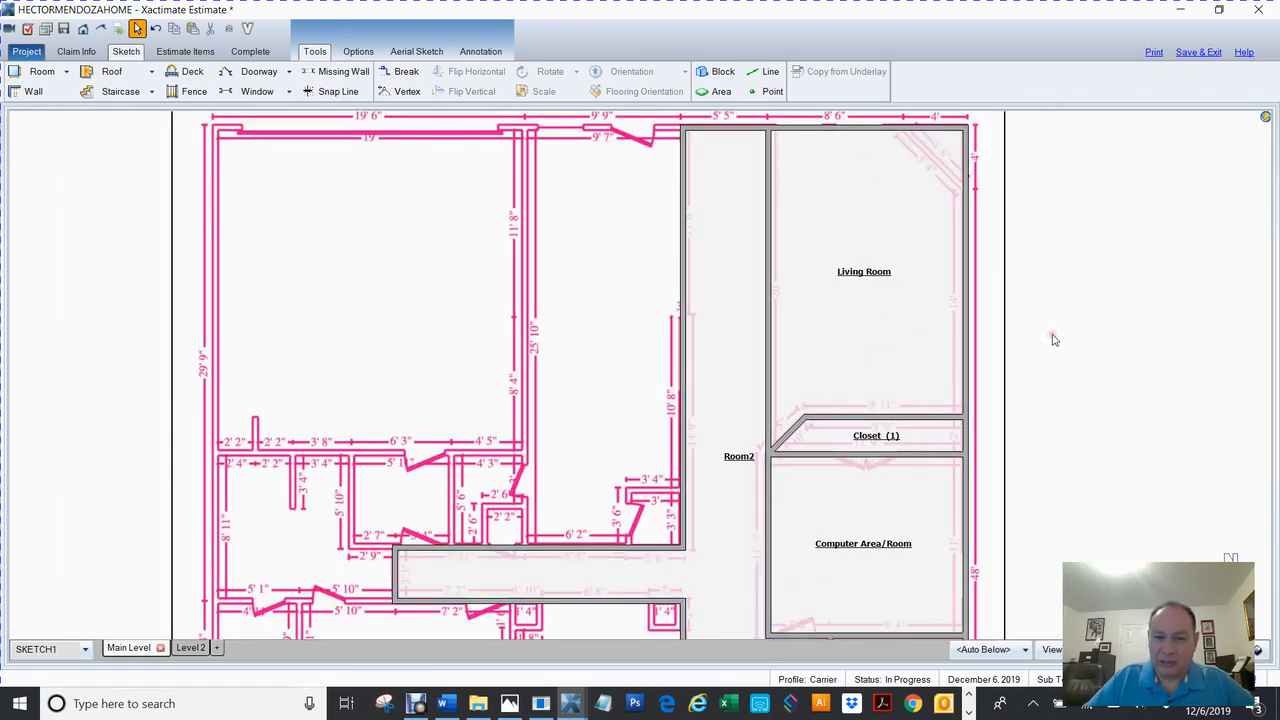
Name the T-shaped Room2 corridor 'Hallway' in Room Properties.
{"action": "left_click", "coordinate": [736, 460]}
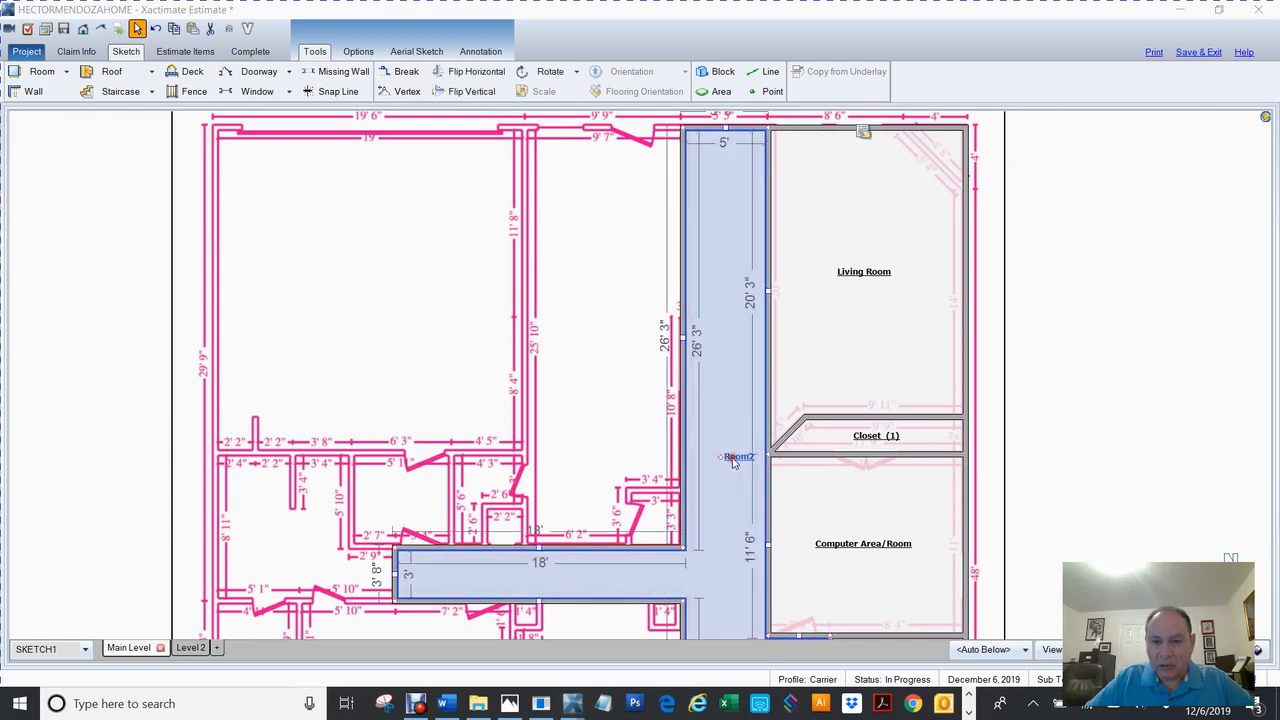
{"action": "type", "text": "Hallway"}
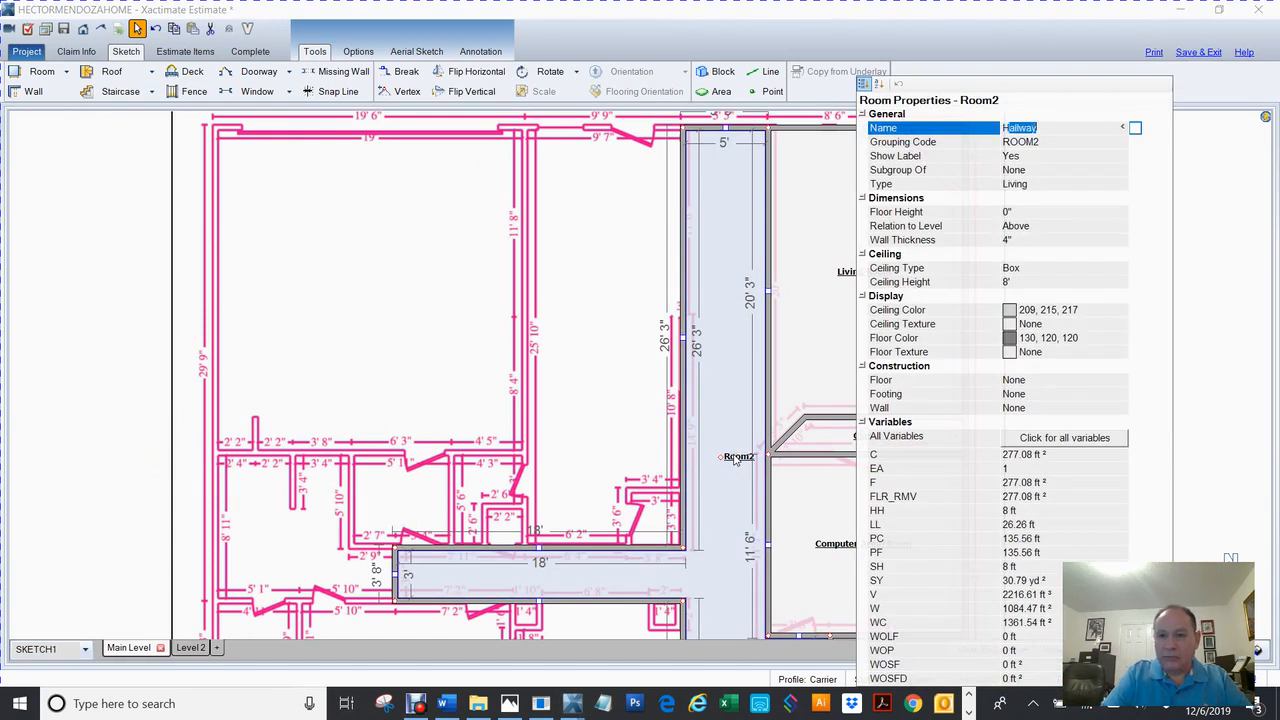
{"action": "key", "text": "Return"}
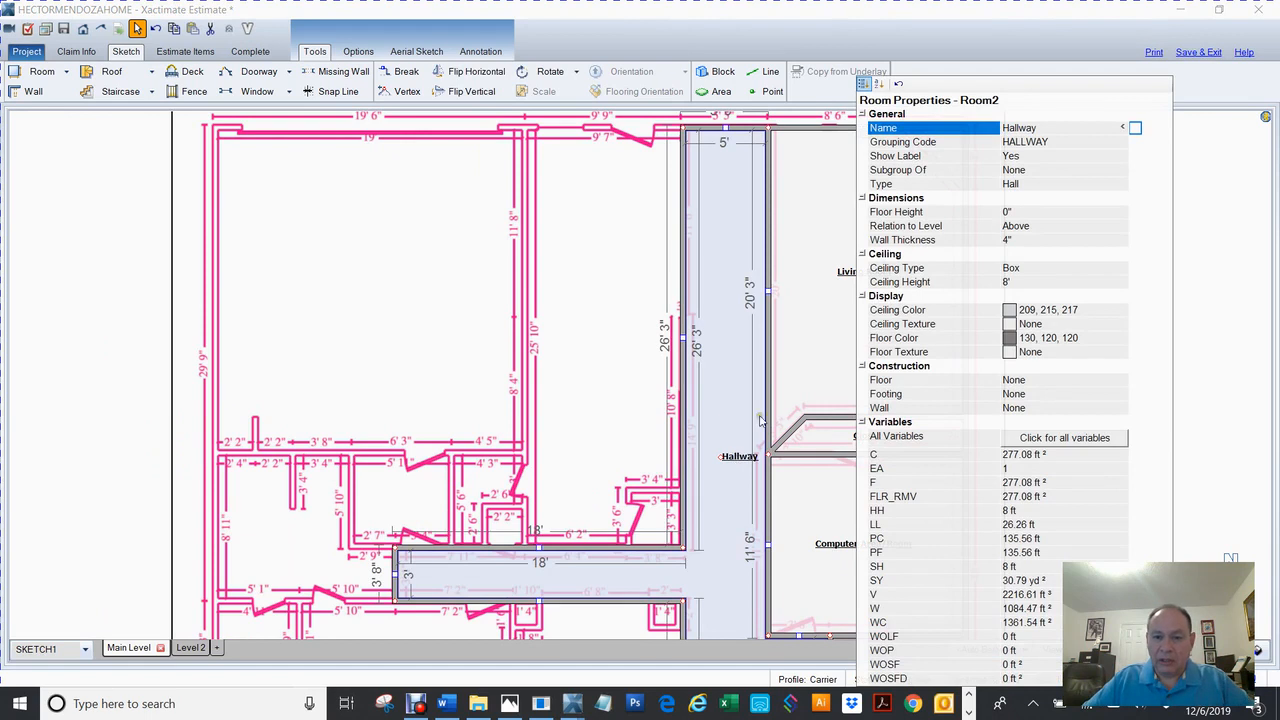
{"action": "left_click", "coordinate": [1216, 358]}
Move the Hallway label lower down the corridor.
{"action": "left_click", "coordinate": [745, 468]}
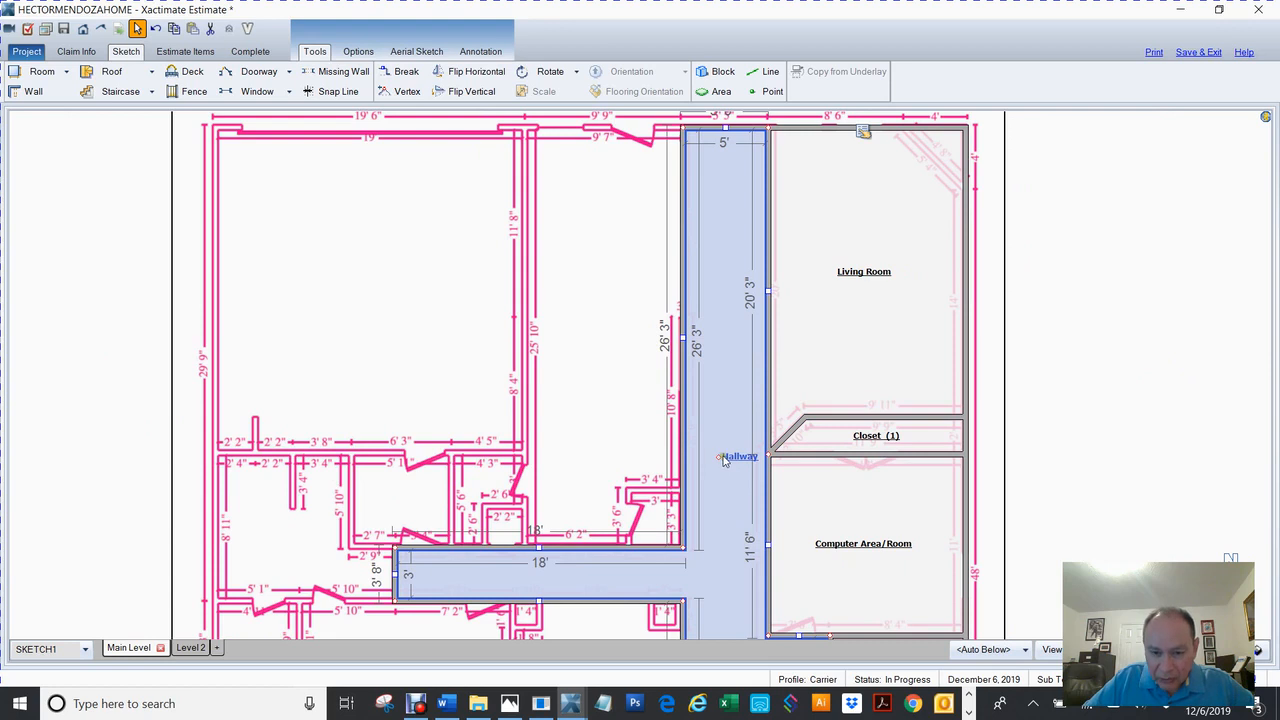
{"action": "left_click_drag", "start_coordinate": [718, 457], "coordinate": [695, 575]}
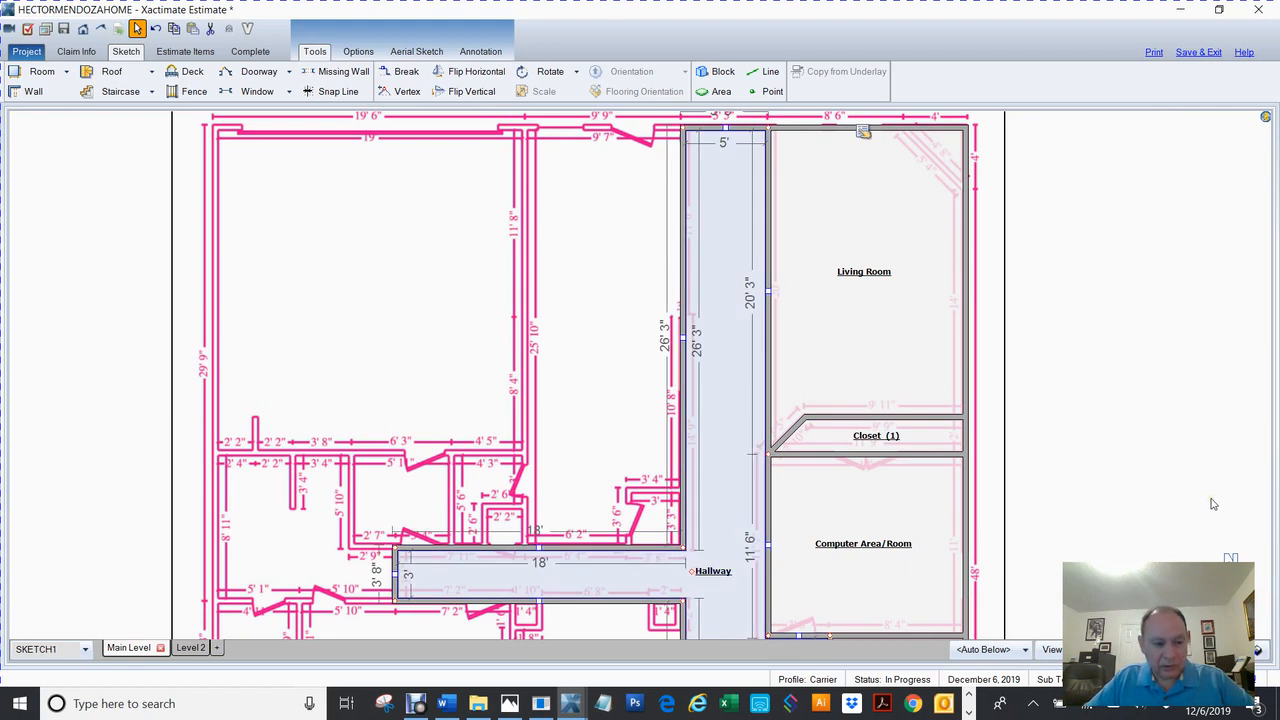
{"action": "left_click", "coordinate": [1158, 448]}
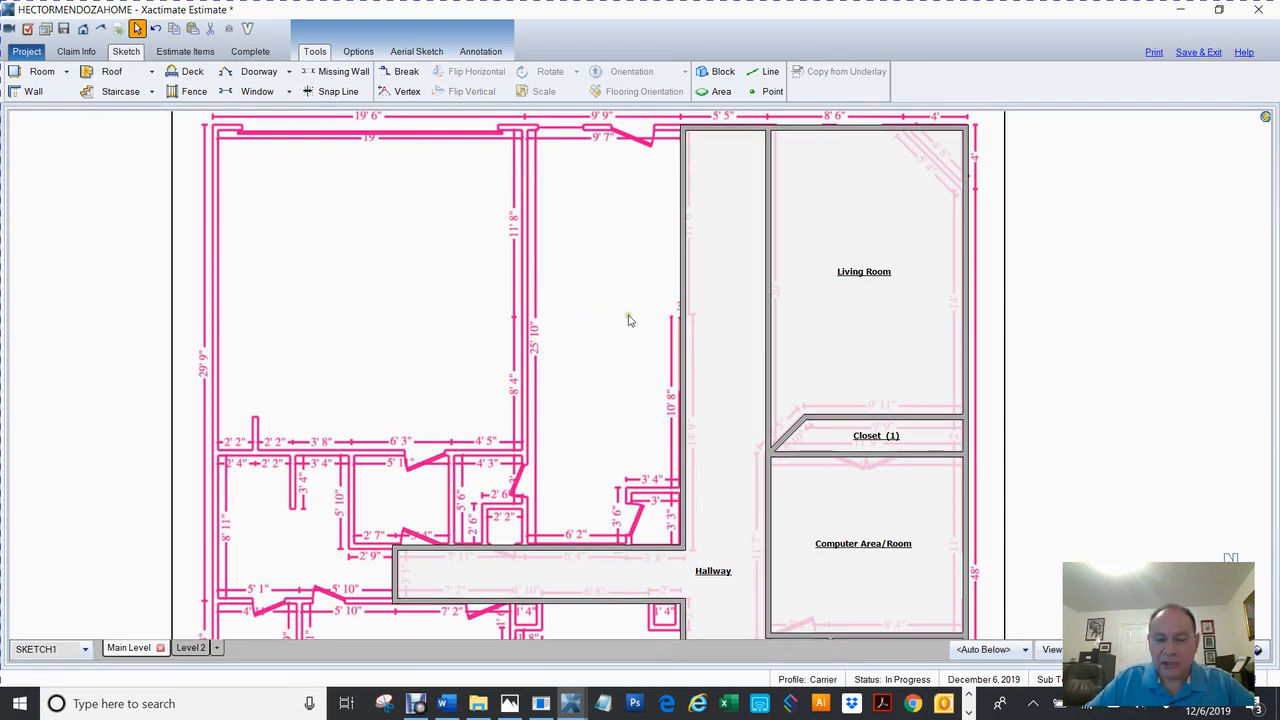
Exit the current tool, zoom out, then pan and zoom in on the space left of the hallway's lower stretch.
{"action": "key", "text": "r"}
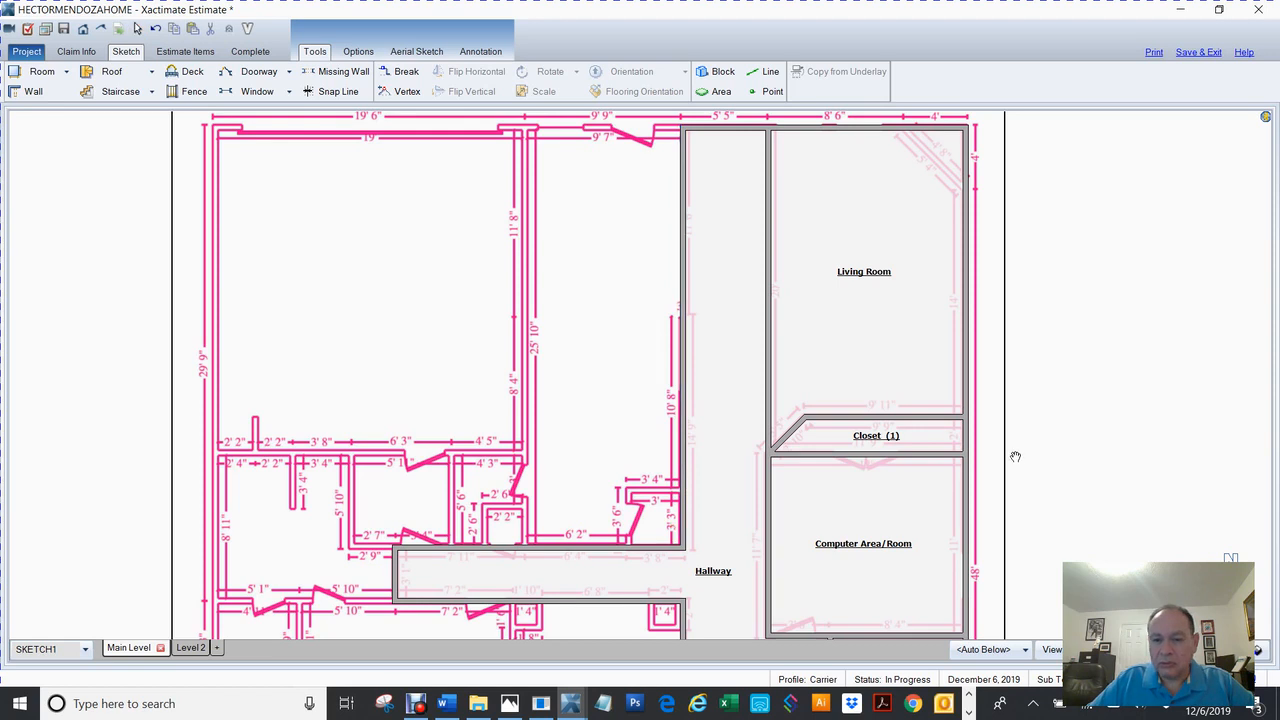
{"action": "scroll", "coordinate": [1015, 456], "scroll_direction": "down", "scroll_amount": 3}
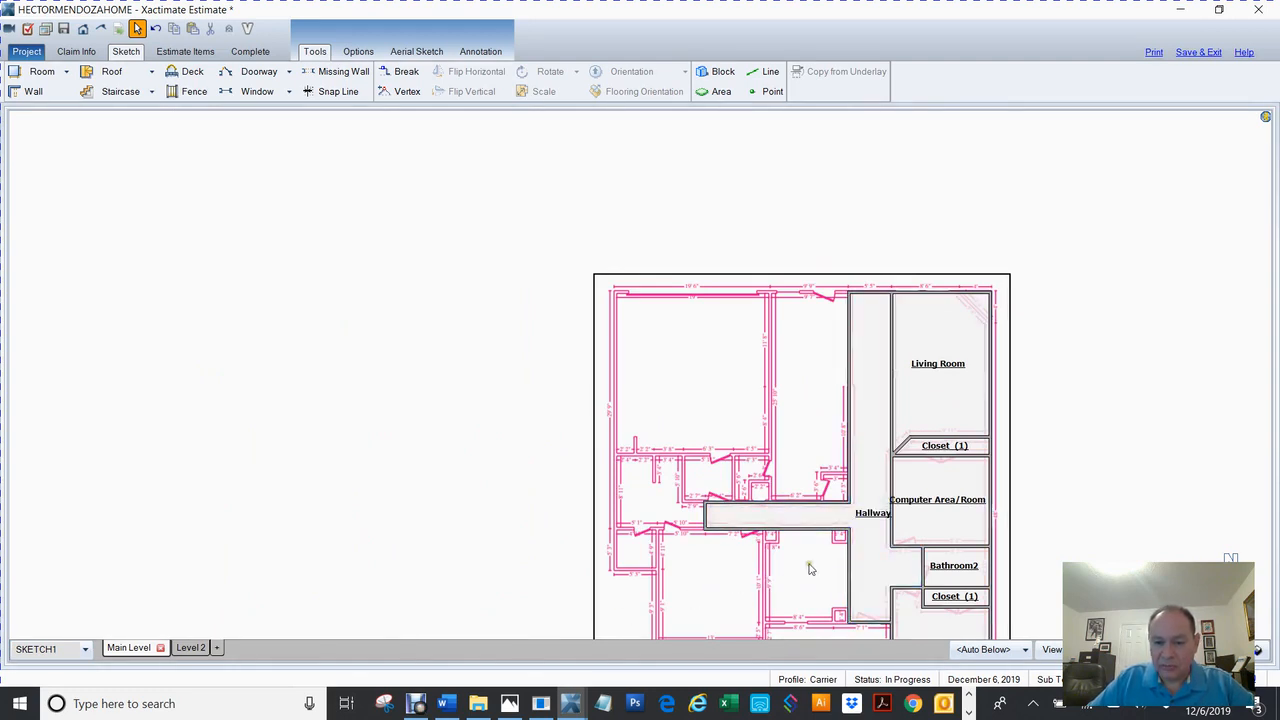
{"action": "scroll", "coordinate": [811, 569], "scroll_direction": "down", "scroll_amount": 3}
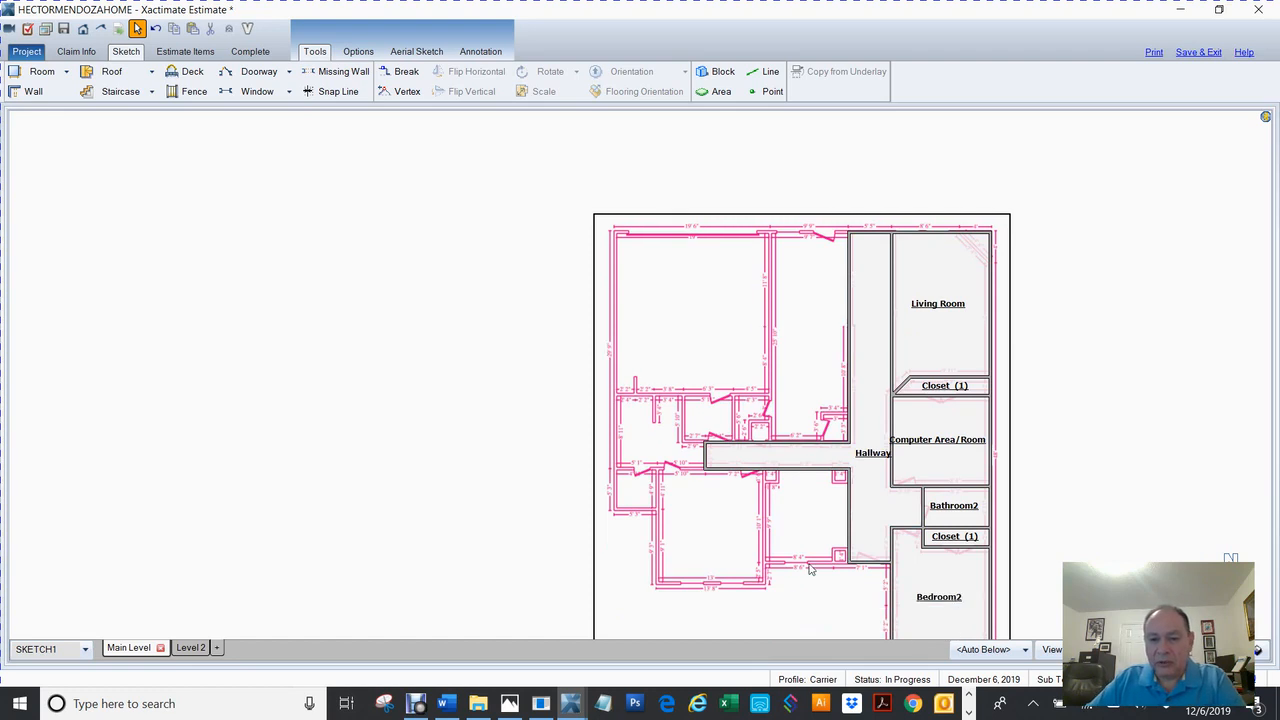
{"action": "scroll", "coordinate": [814, 545], "scroll_direction": "up", "scroll_amount": 3}
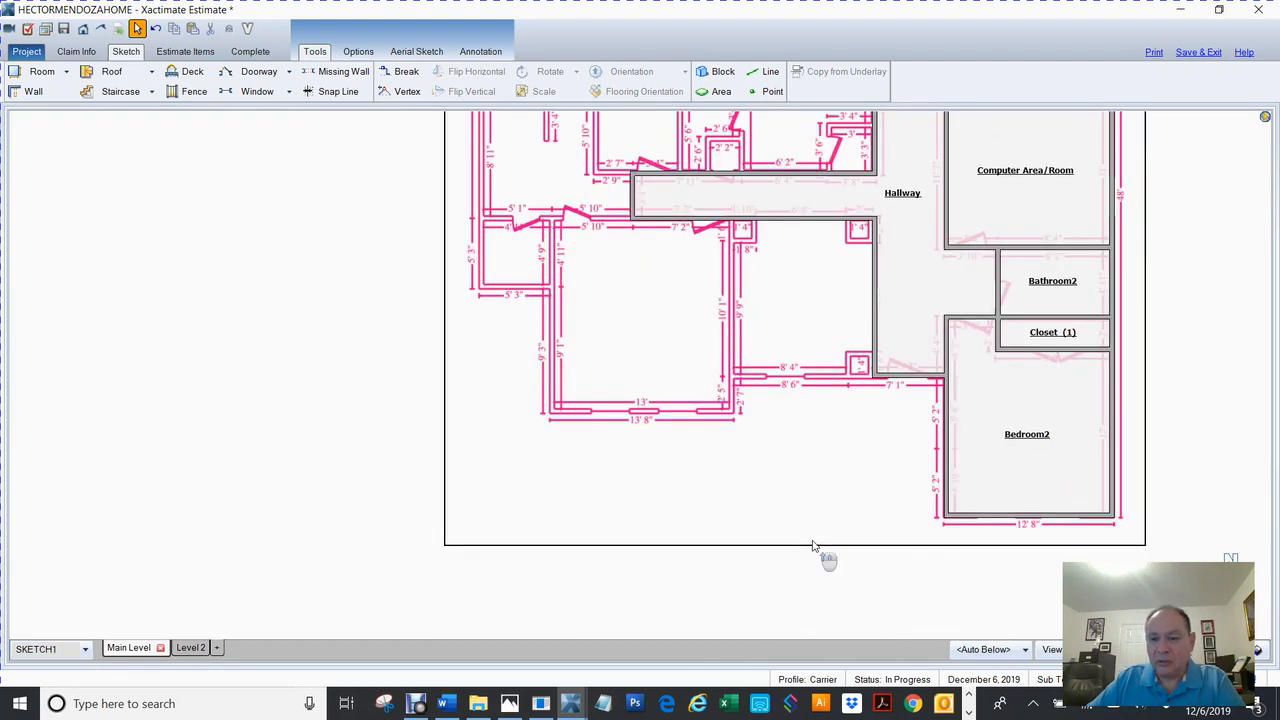
{"action": "scroll", "coordinate": [813, 545], "scroll_direction": "down", "scroll_amount": 3}
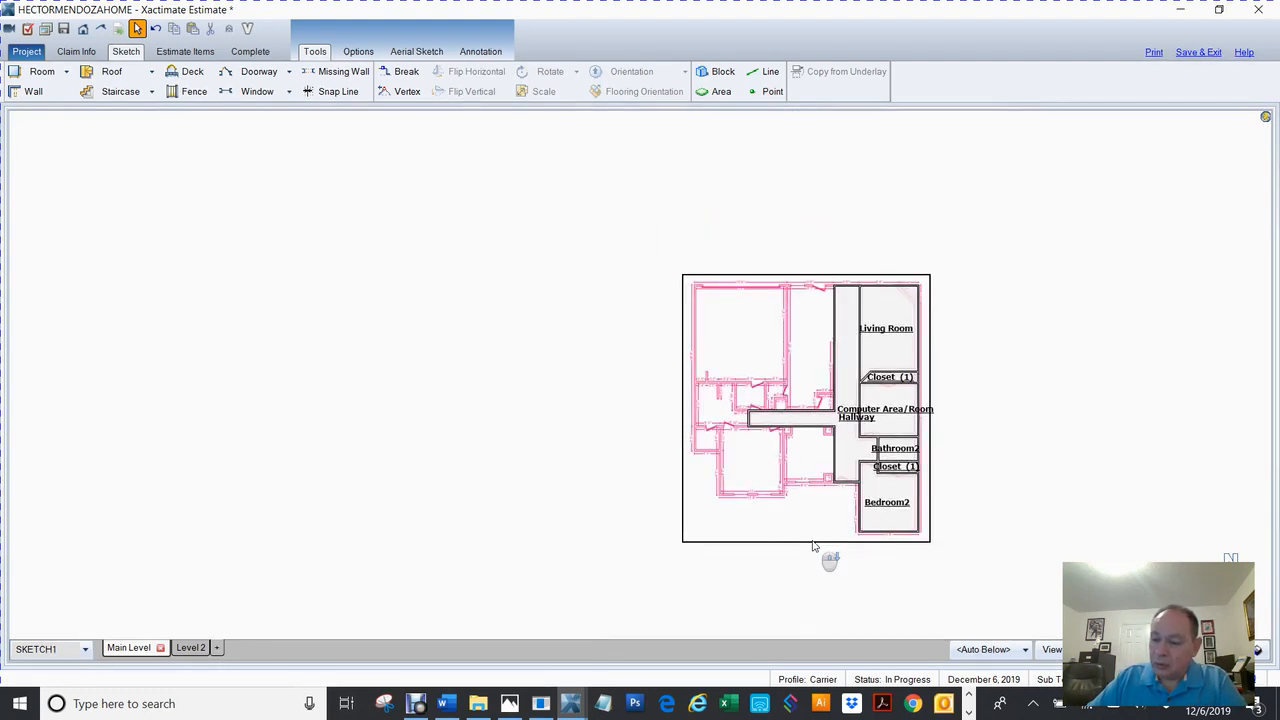
{"action": "scroll", "coordinate": [813, 545], "scroll_direction": "up", "scroll_amount": 2}
{"action": "scroll", "coordinate": [813, 545], "scroll_direction": "up", "scroll_amount": 4}
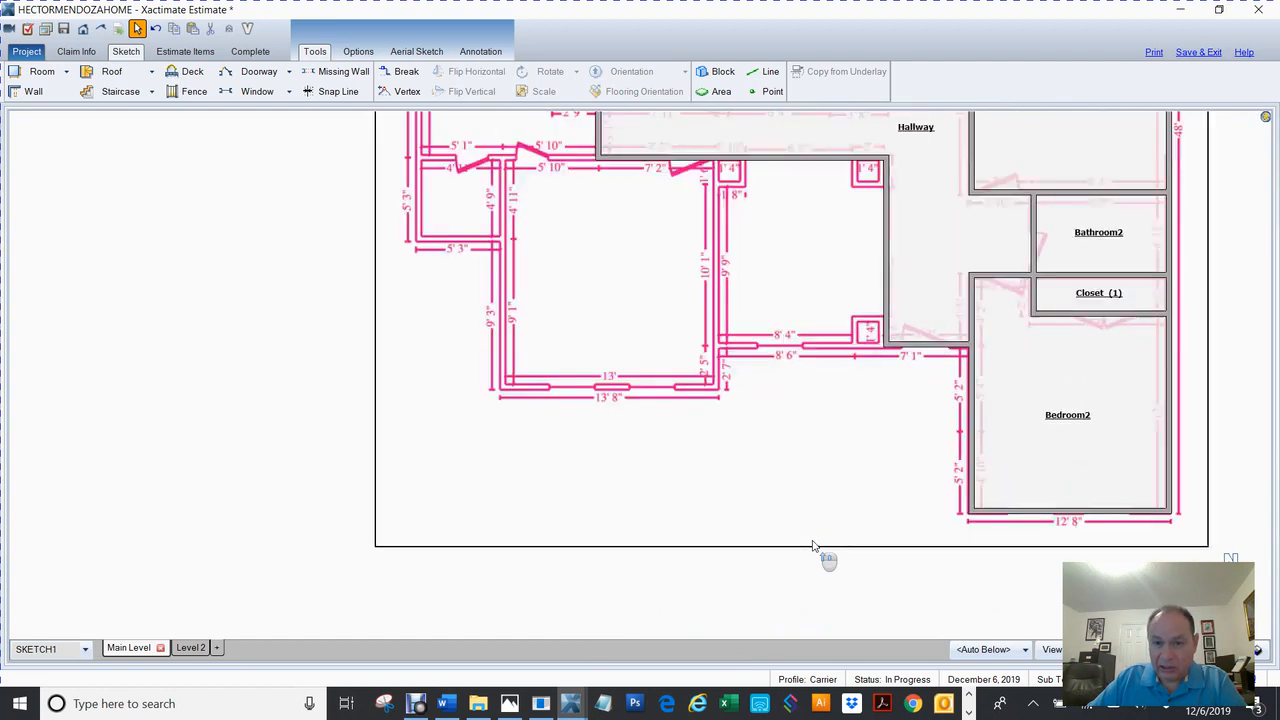
{"action": "scroll", "coordinate": [813, 545], "scroll_direction": "up", "scroll_amount": 3}
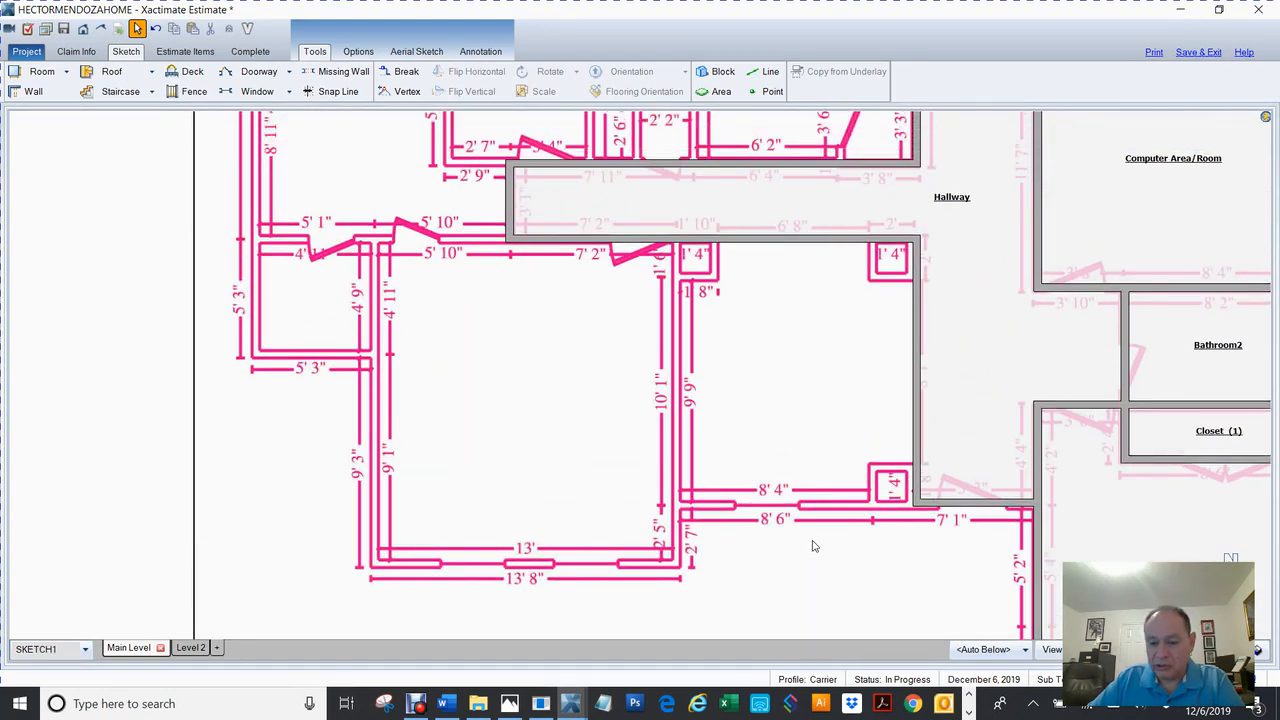
{"action": "scroll", "coordinate": [813, 545], "scroll_direction": "right", "scroll_amount": 3}
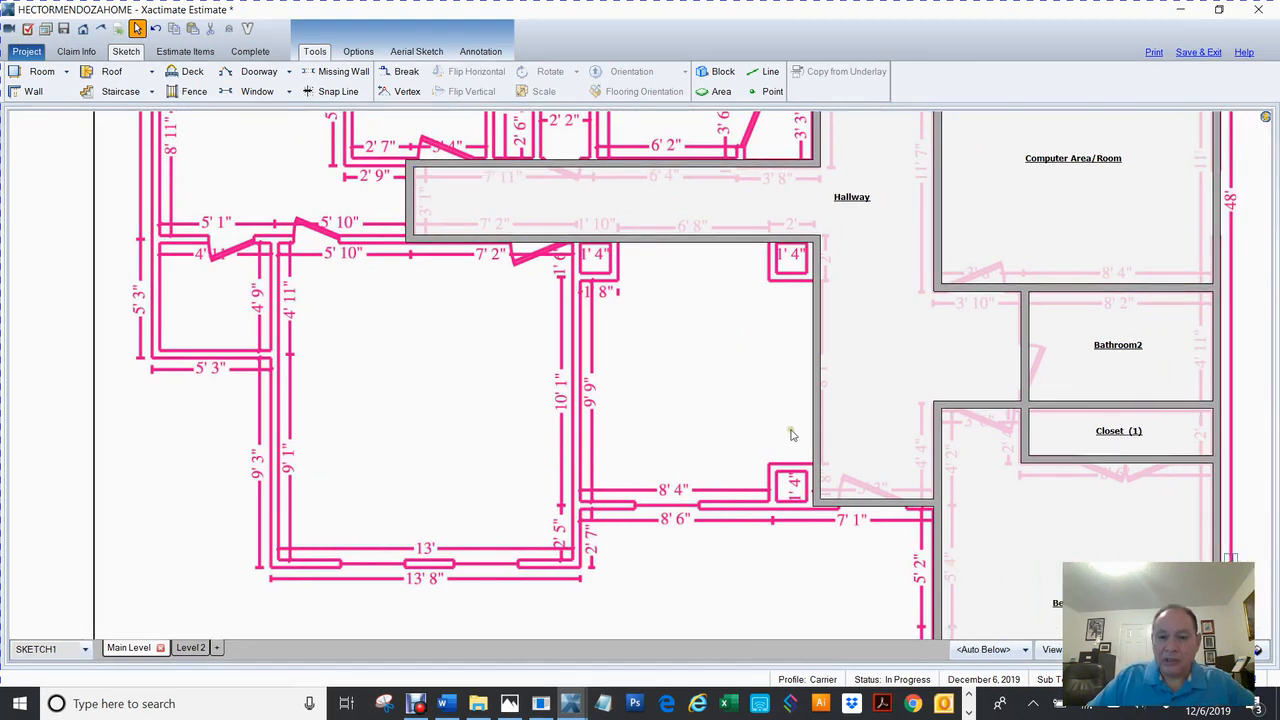
Pull the hallway's west wall left to the traced wall, creating Room2 of about 10' 4" by 11' 4".
{"action": "left_click", "coordinate": [818, 384]}
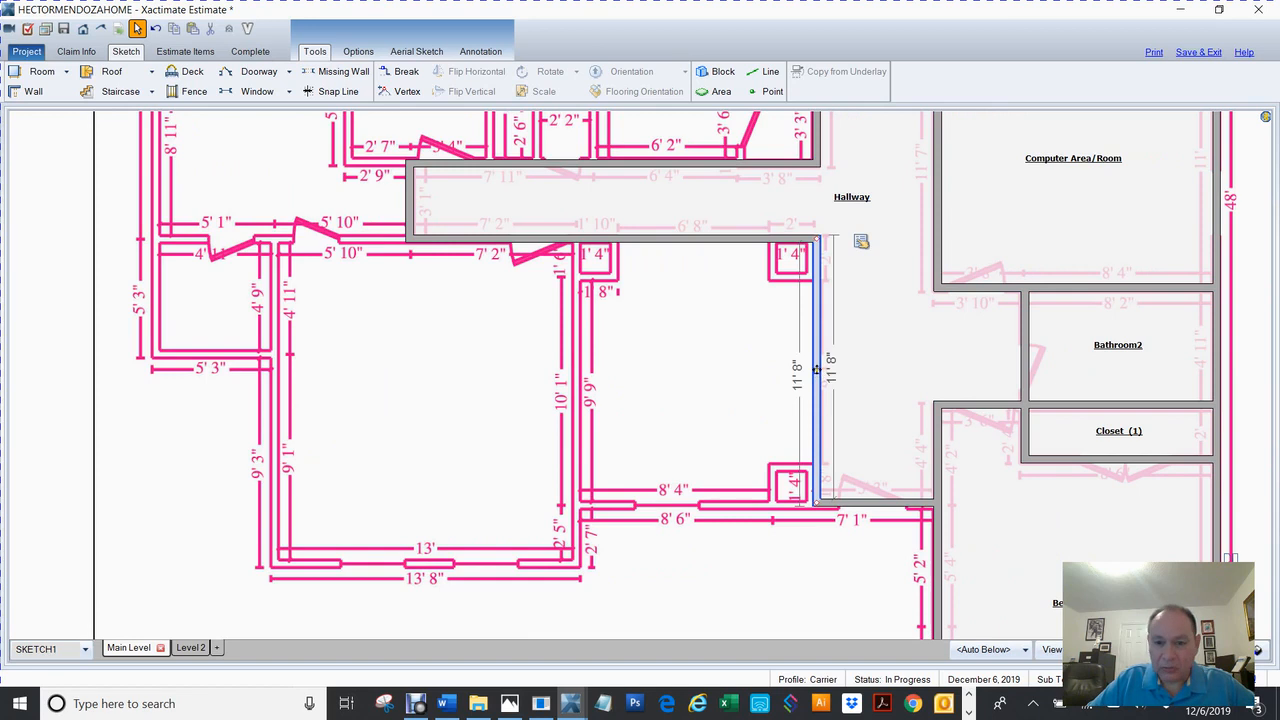
{"action": "left_click_drag", "start_coordinate": [816, 370], "coordinate": [574, 412]}
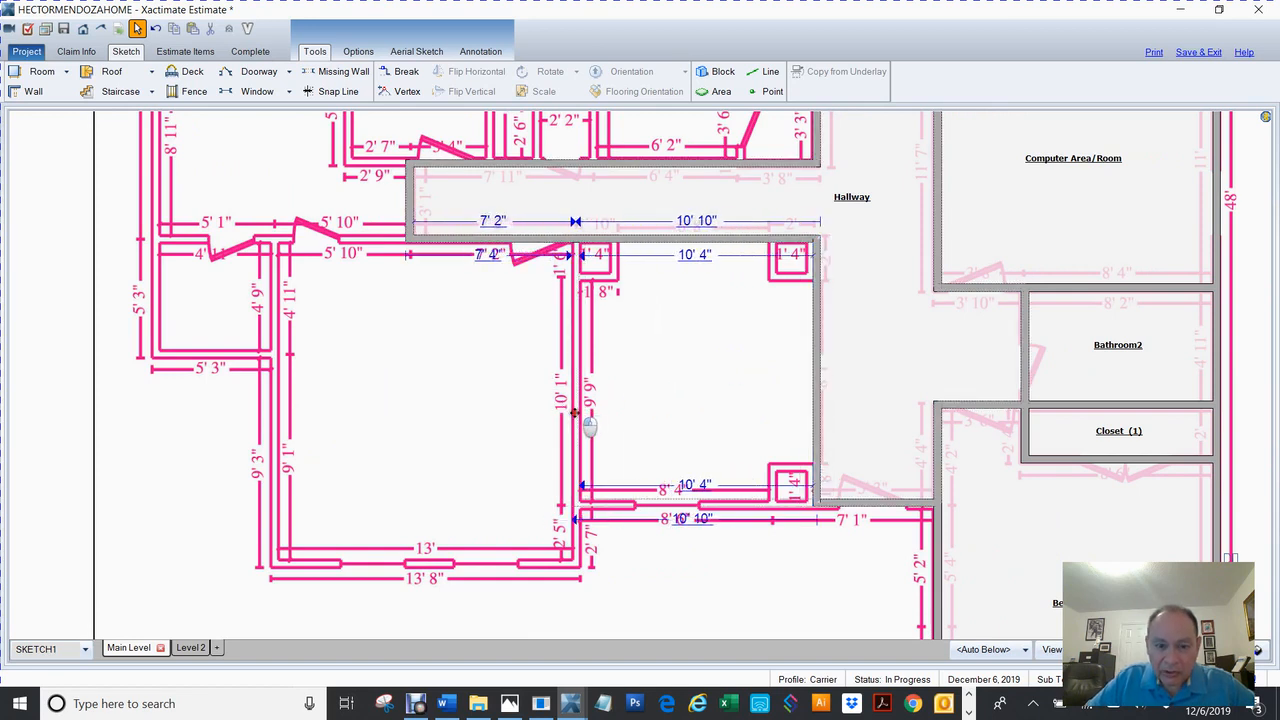
{"action": "left_click", "coordinate": [576, 244]}
{"action": "left_click", "coordinate": [694, 381]}
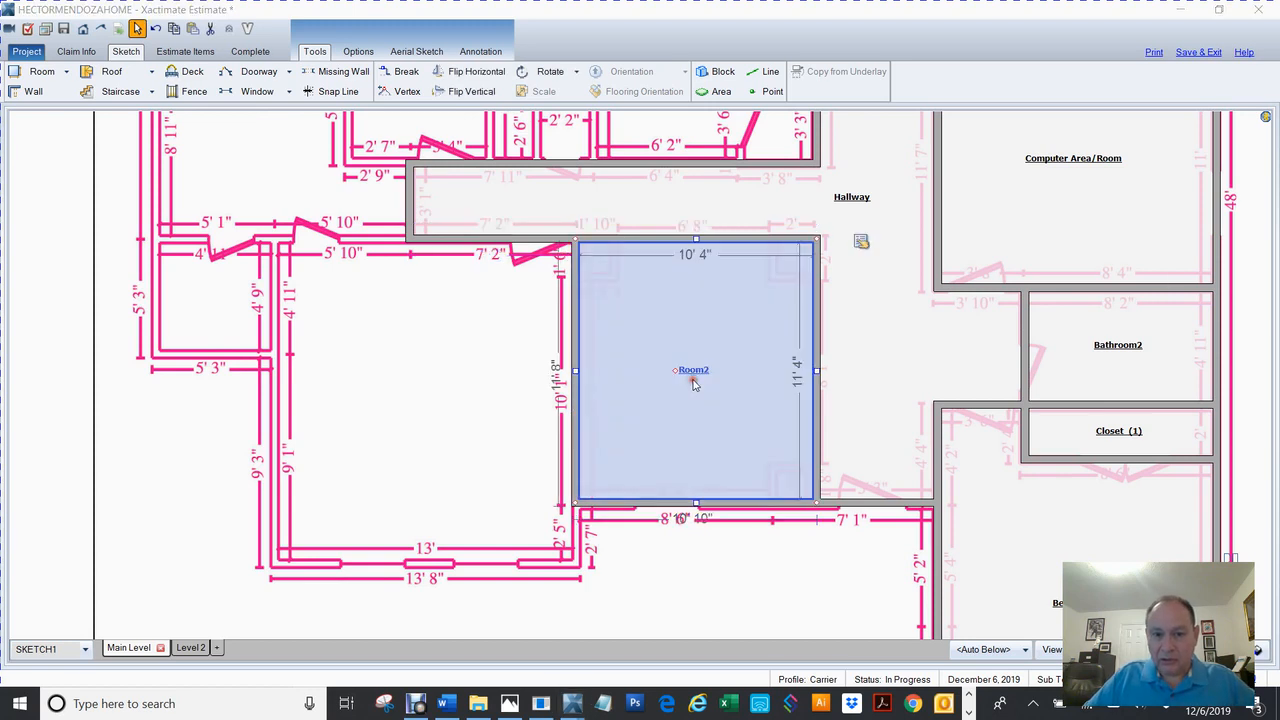
{"action": "double_click", "coordinate": [694, 383]}
Enter 'Dining Room' as the new room's name and close Room Properties.
{"action": "type", "text": "Dining Room"}
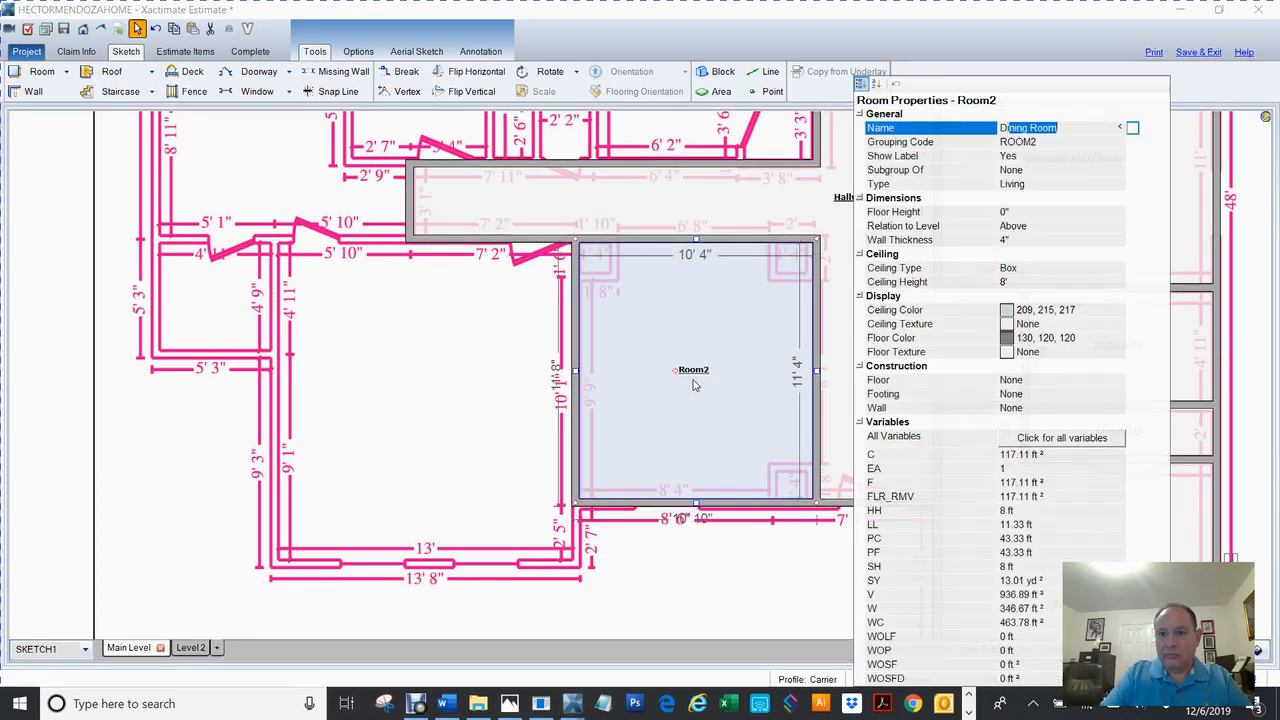
{"action": "key", "text": "Return"}
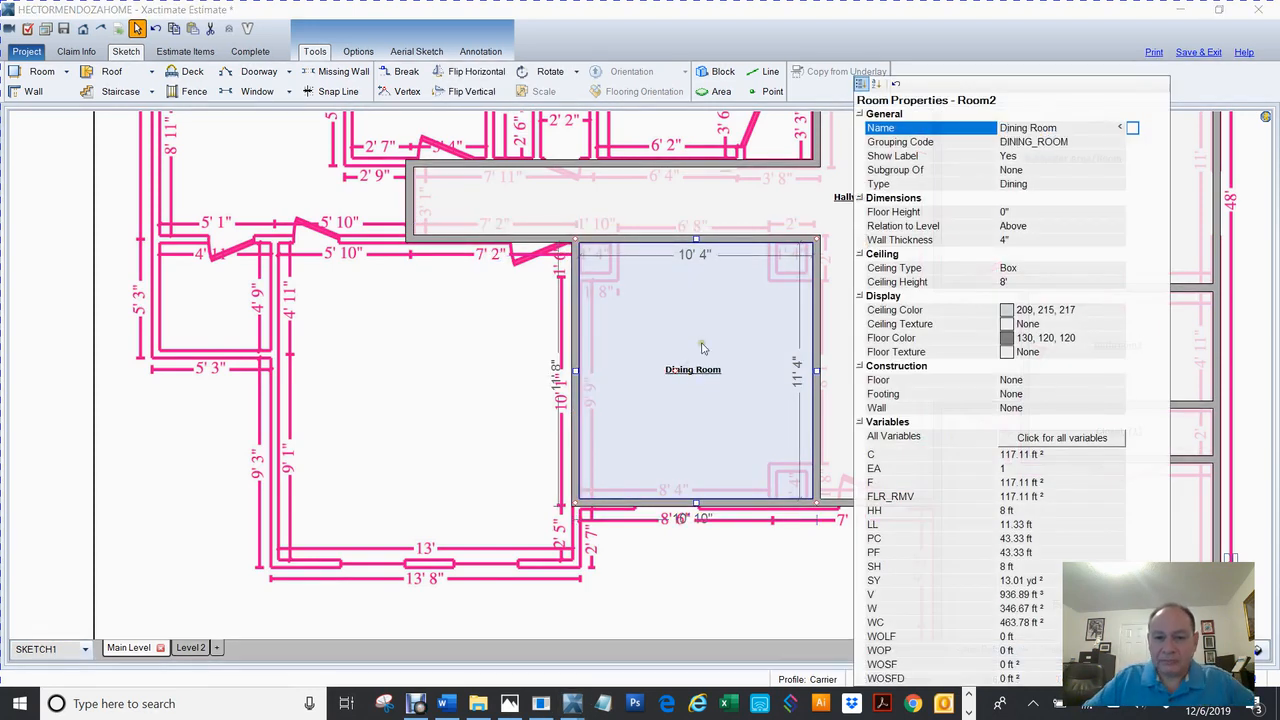
{"action": "left_click", "coordinate": [700, 337]}
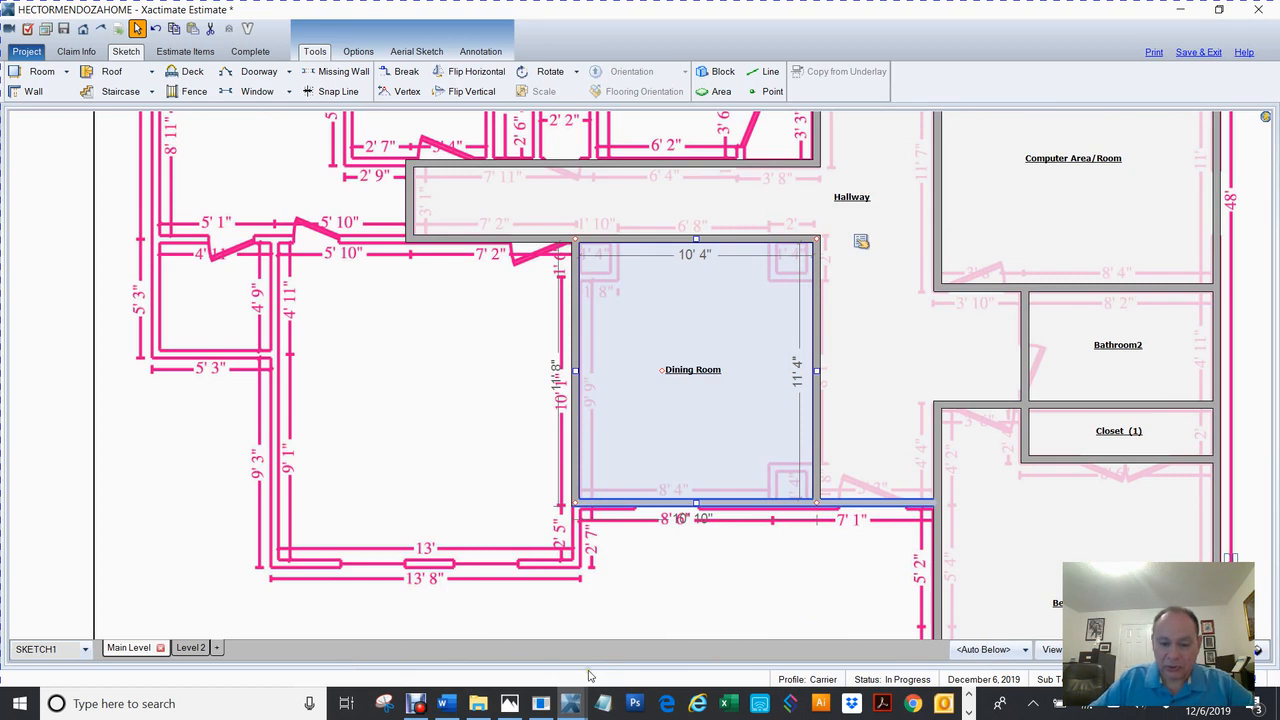
{"action": "left_click", "coordinate": [513, 706]}
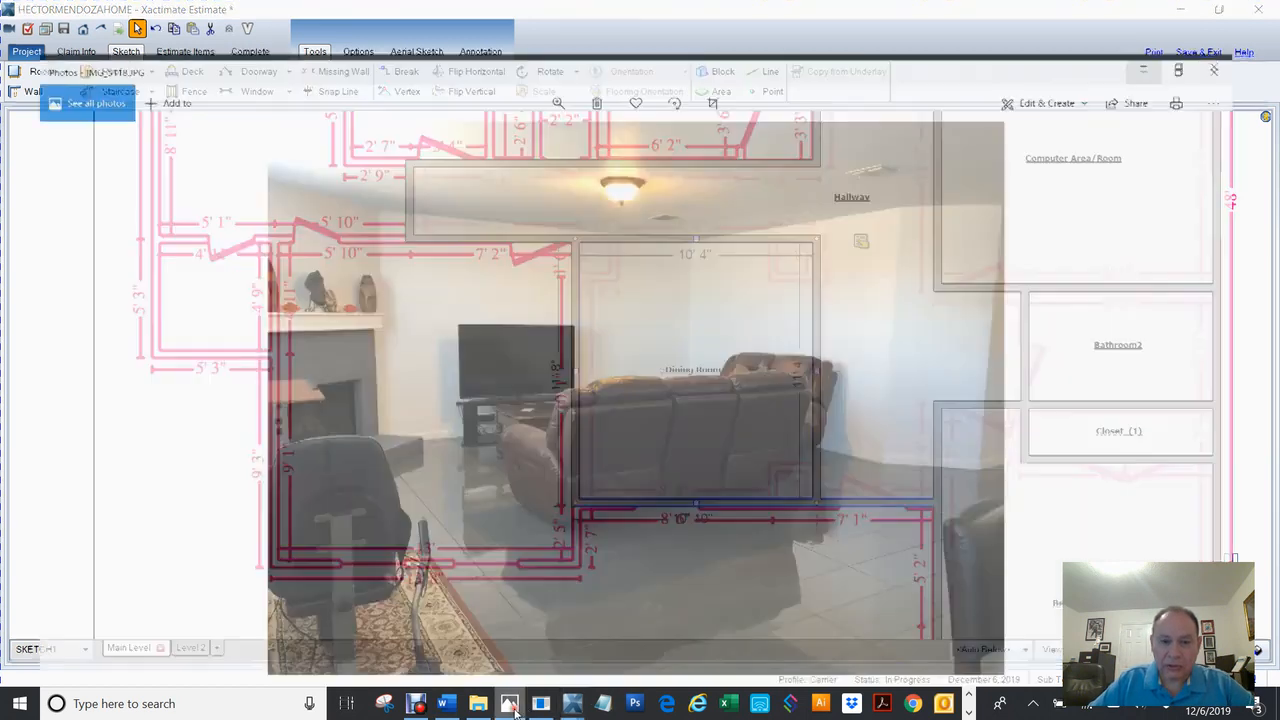
{"action": "key", "text": "Right"}
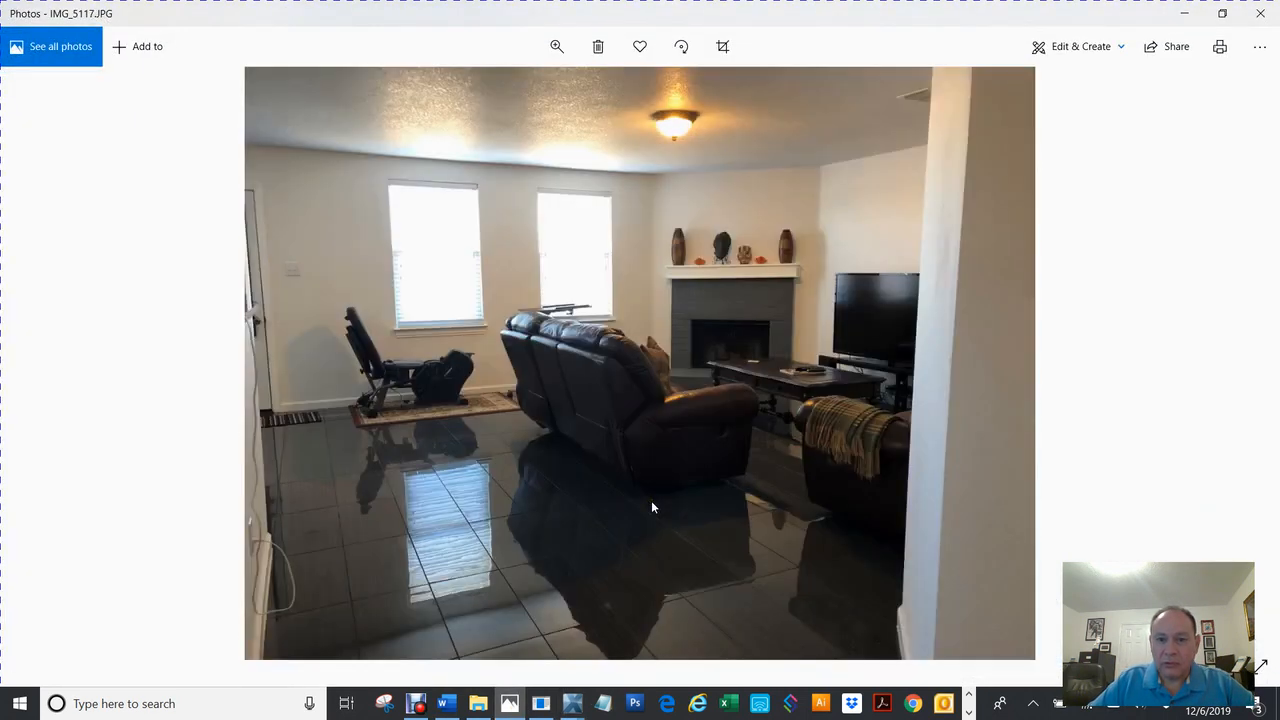
{"action": "key", "text": "Right"}
{"action": "key", "text": "Right"}
{"action": "key", "text": "Left"}
{"action": "key", "text": "Left"}
{"action": "key", "text": "Left"}
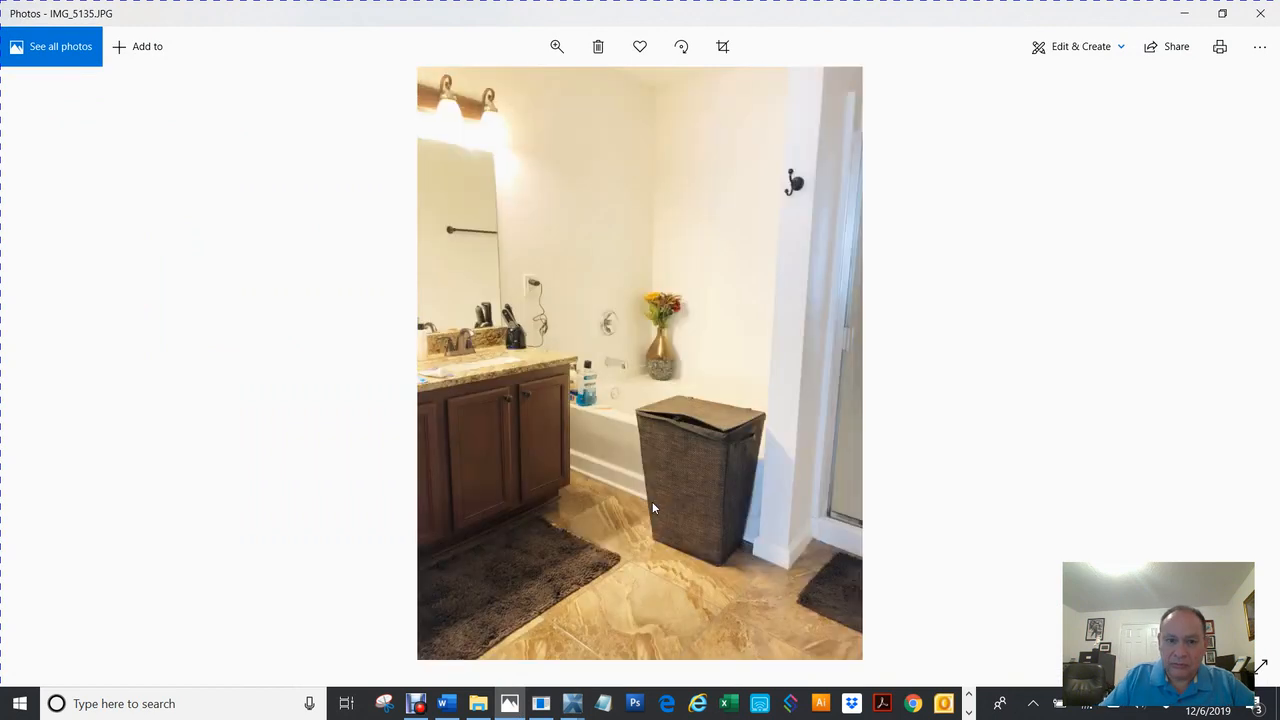
{"action": "key", "text": "Left"}
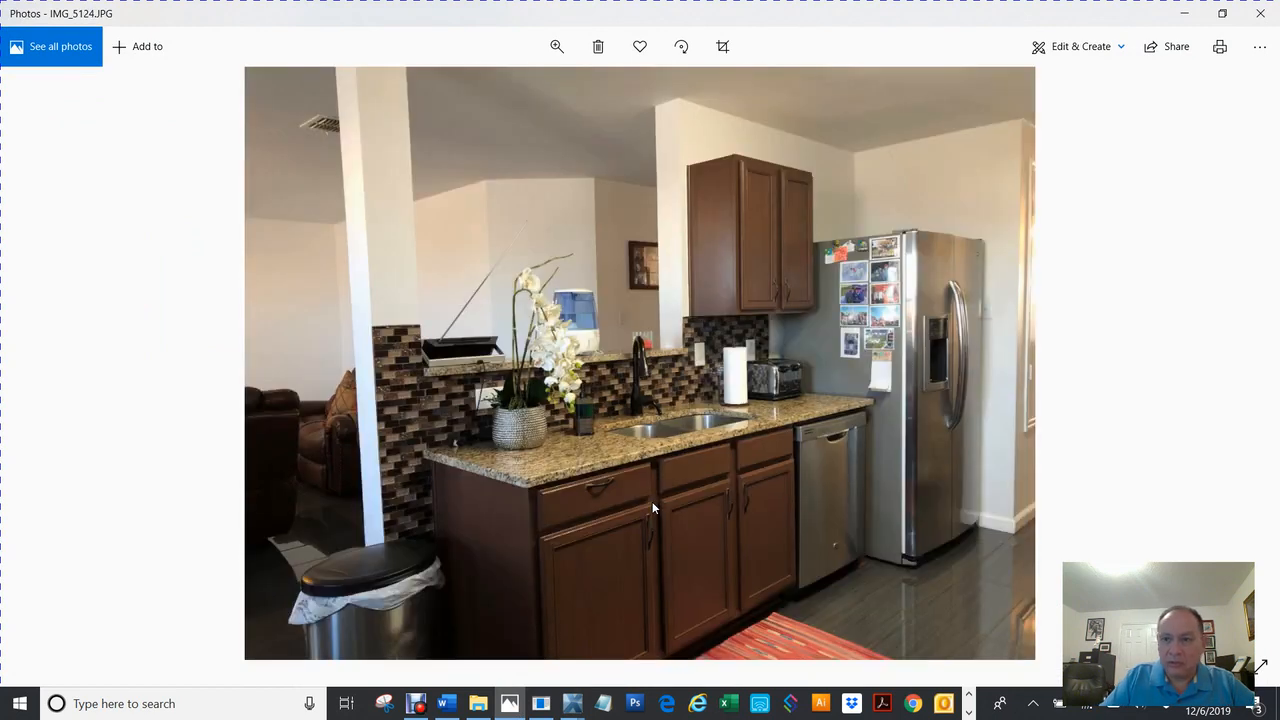
{"action": "key", "text": "Left"}
{"action": "key", "text": "Right"}
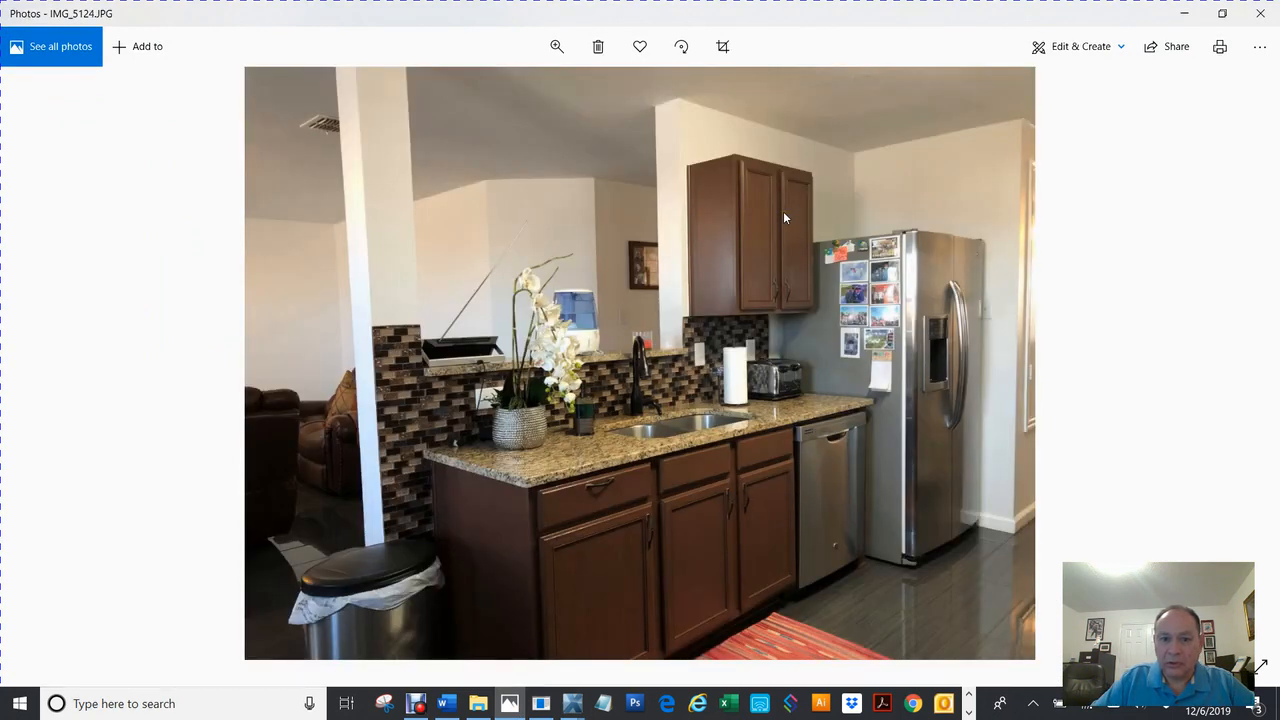
{"action": "key", "text": "Right"}
{"action": "key", "text": "Left"}
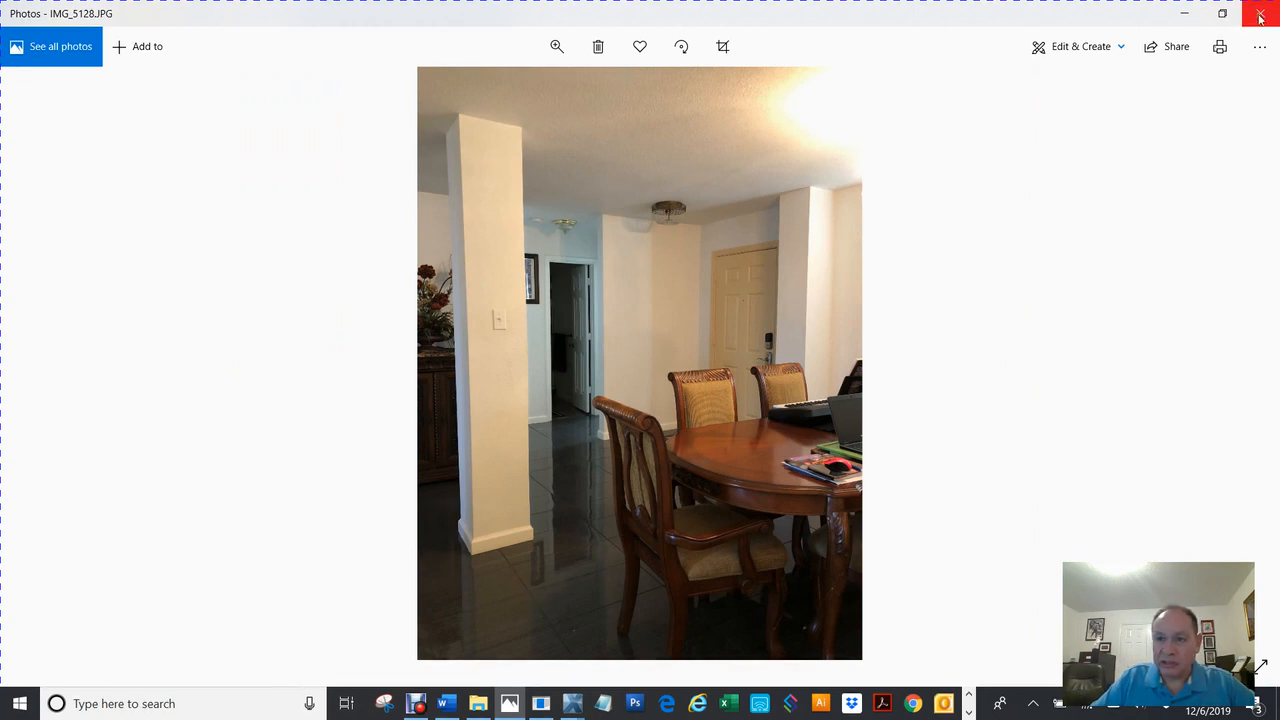
{"action": "left_click", "coordinate": [1184, 14]}
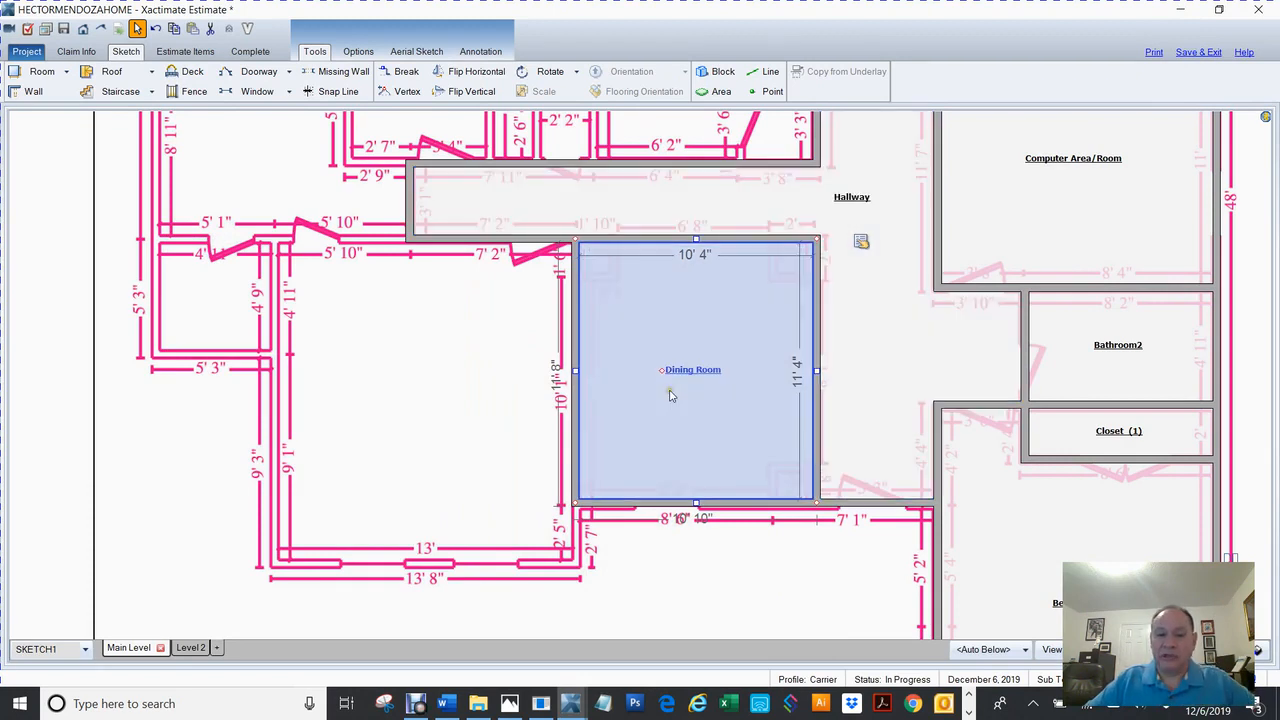
Use Break on the Dining Room's top wall to split off a small Room2 nook at its top-right corner.
{"action": "scroll", "coordinate": [676, 392], "scroll_direction": "up", "scroll_amount": 2}
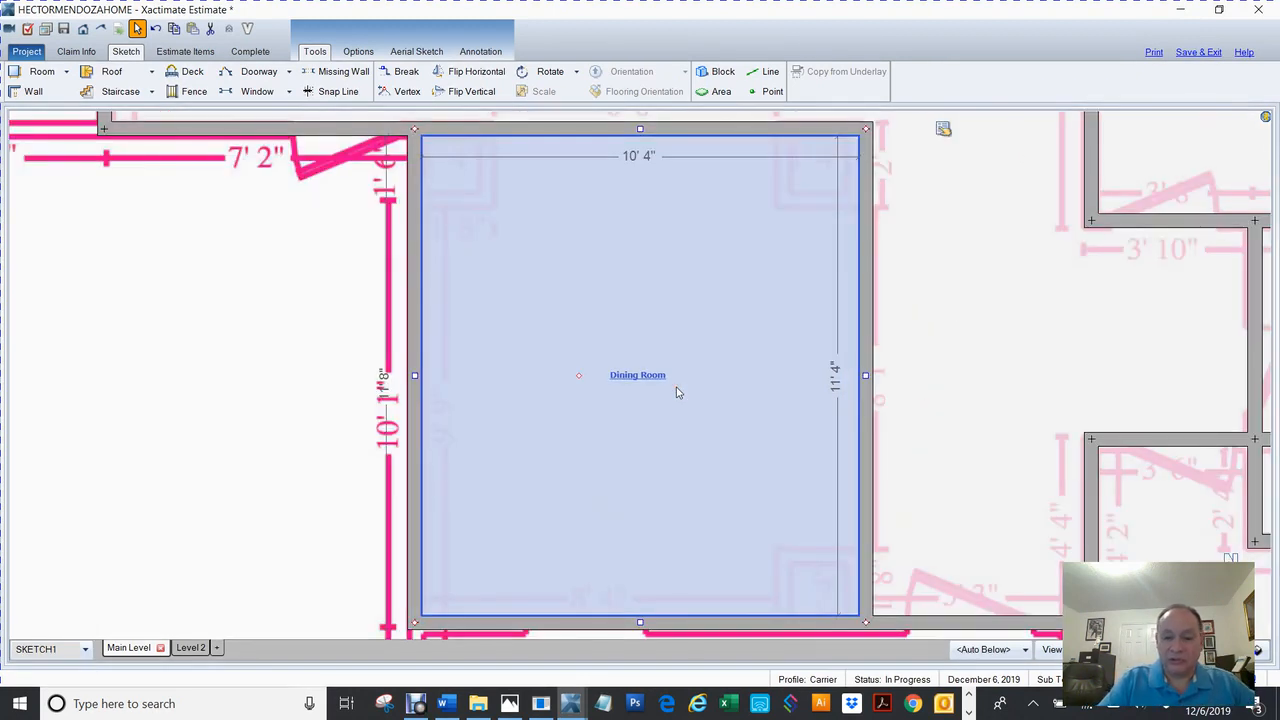
{"action": "scroll", "coordinate": [676, 392], "scroll_direction": "down", "scroll_amount": 1}
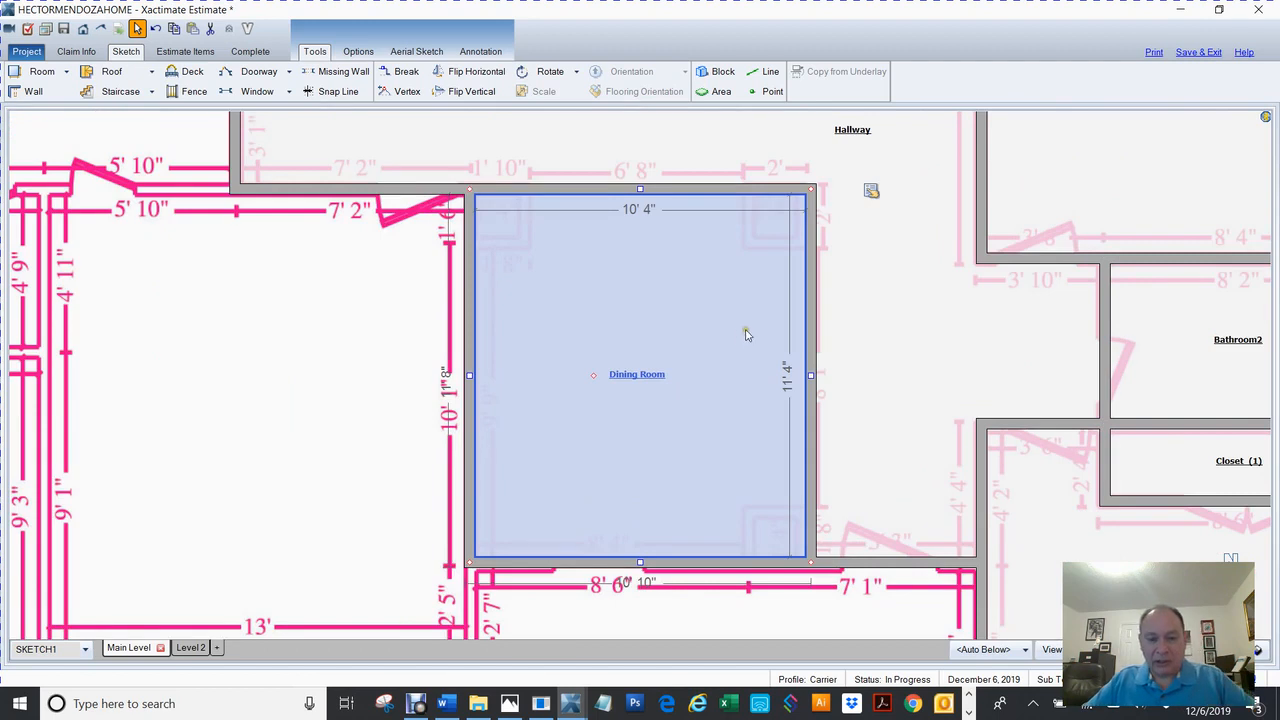
{"action": "left_click", "coordinate": [869, 280]}
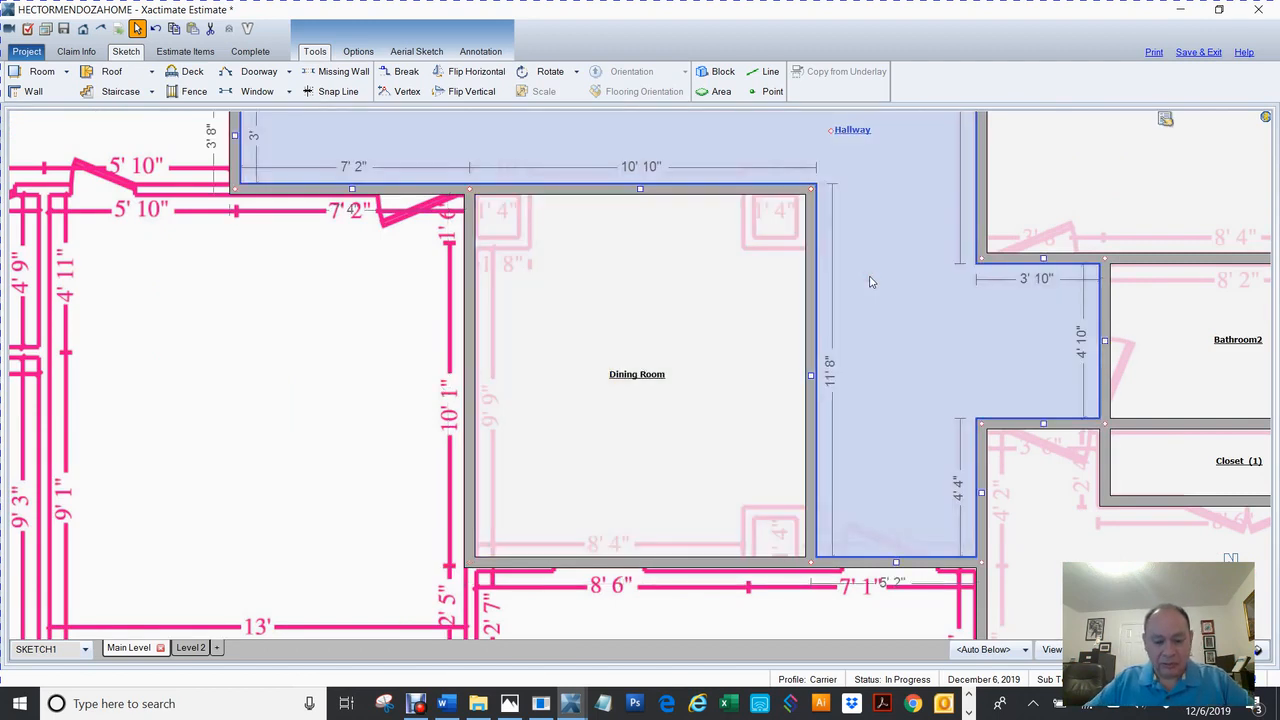
{"action": "left_click", "coordinate": [399, 71]}
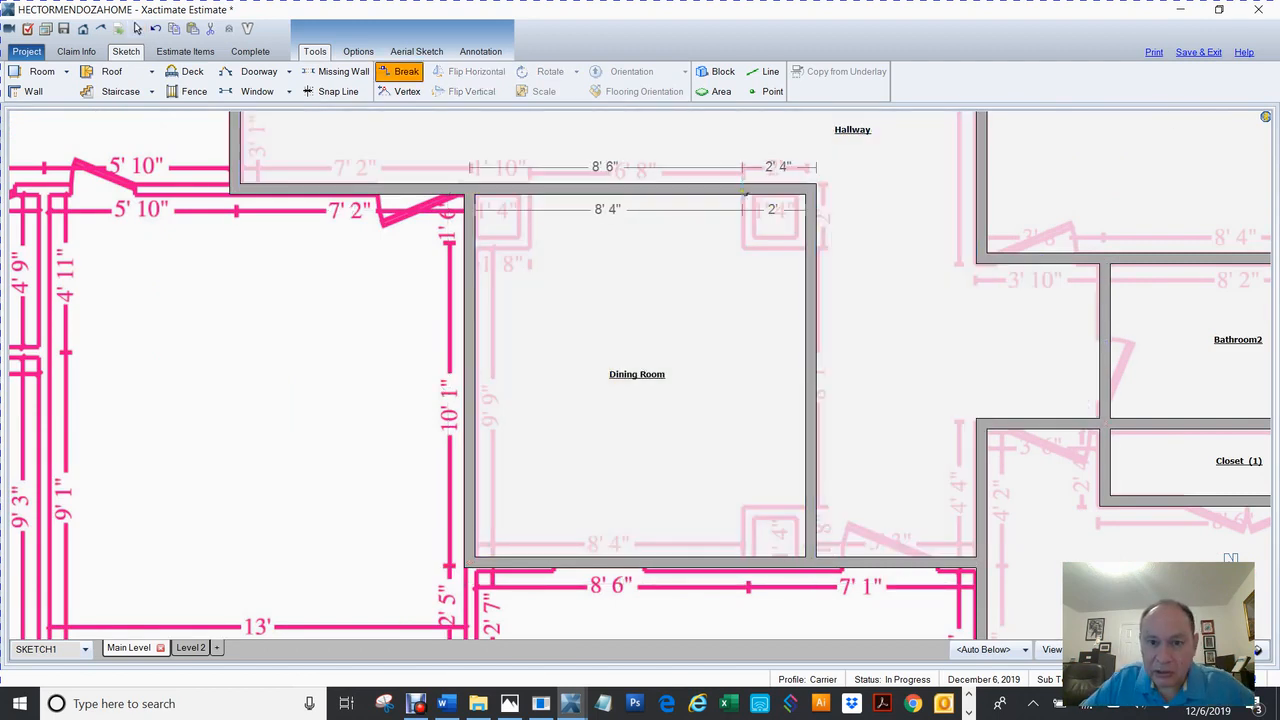
{"action": "left_click", "coordinate": [747, 189]}
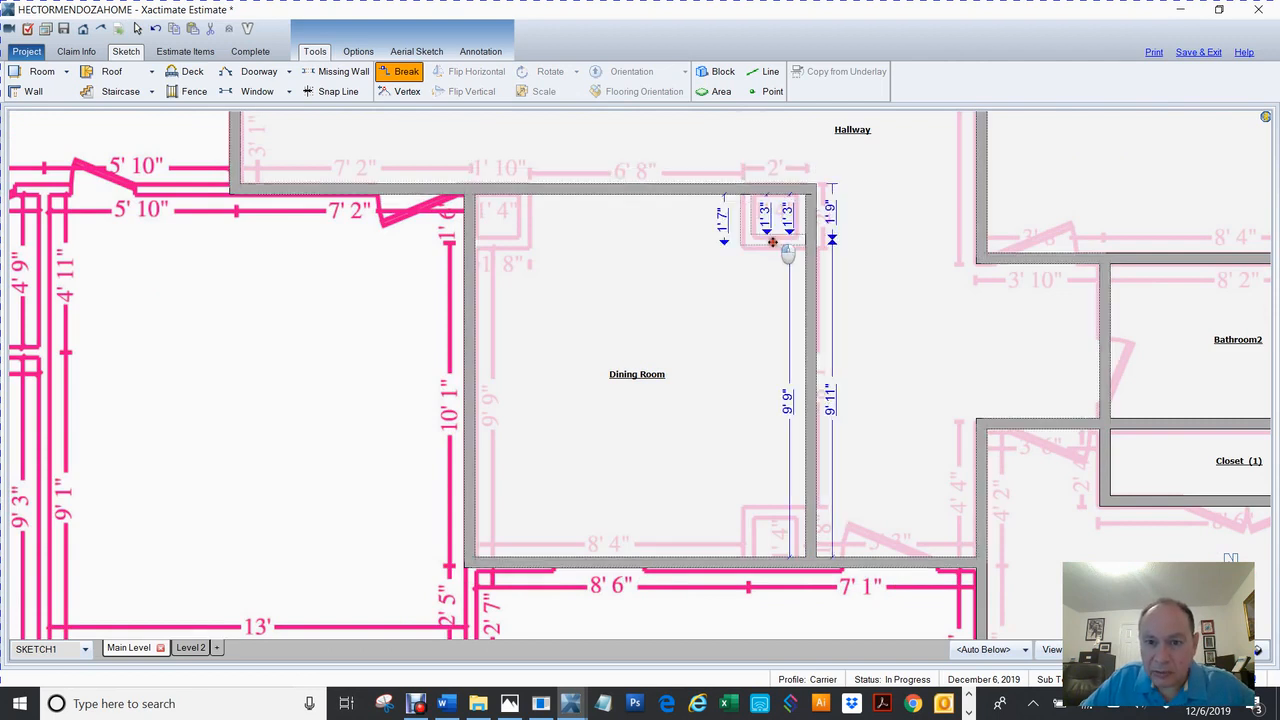
{"action": "left_click", "coordinate": [776, 243]}
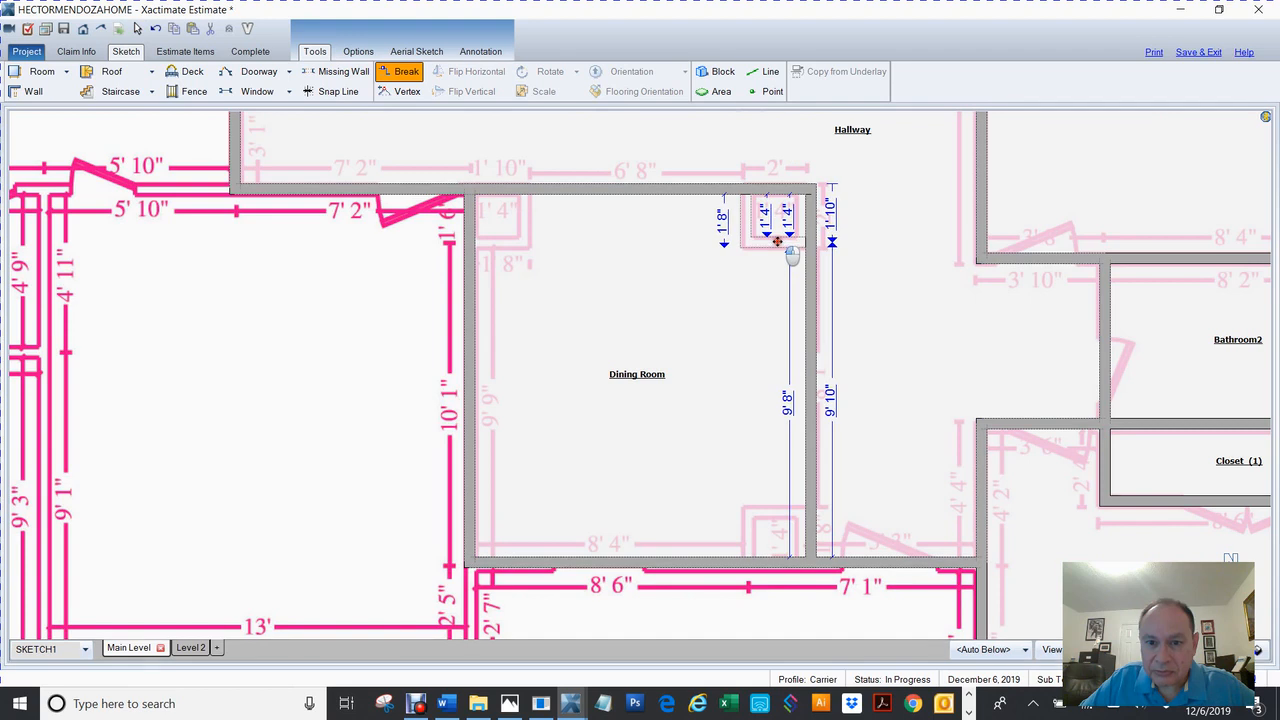
Break the Dining Room's right wall to split a small Room3 off its bottom-right corner.
{"action": "key", "text": "b"}
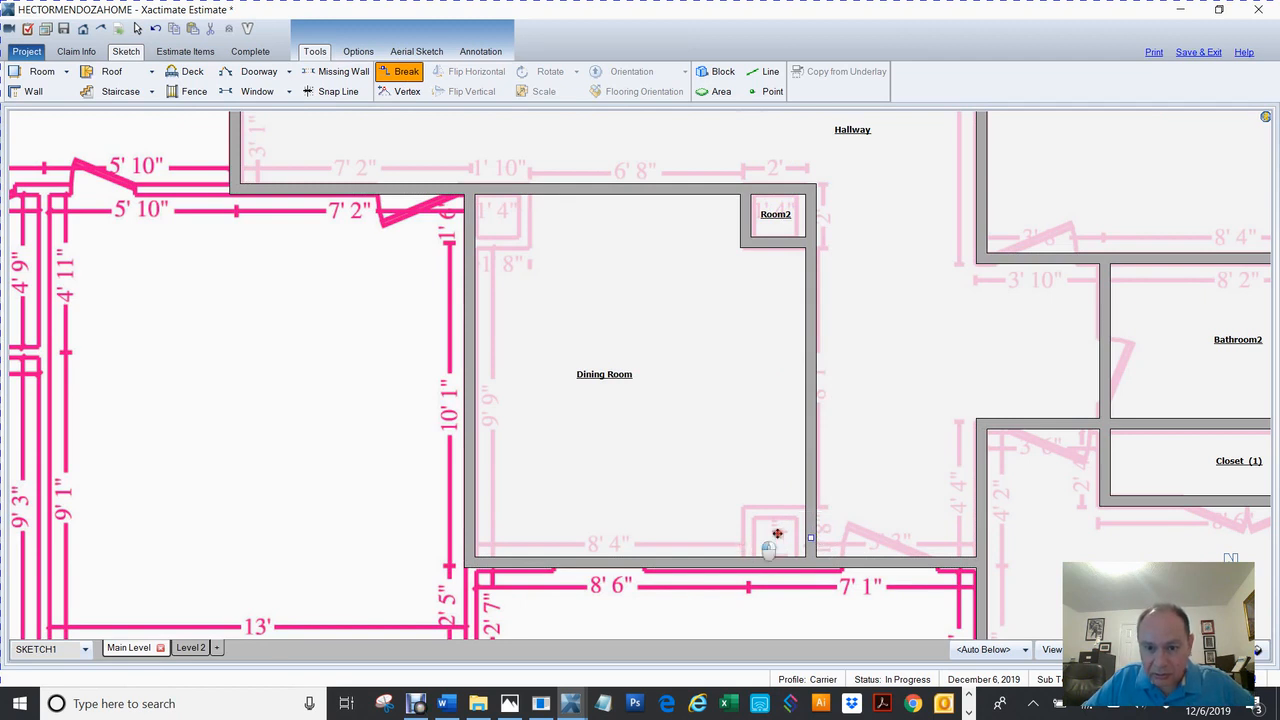
{"action": "left_click", "coordinate": [816, 513]}
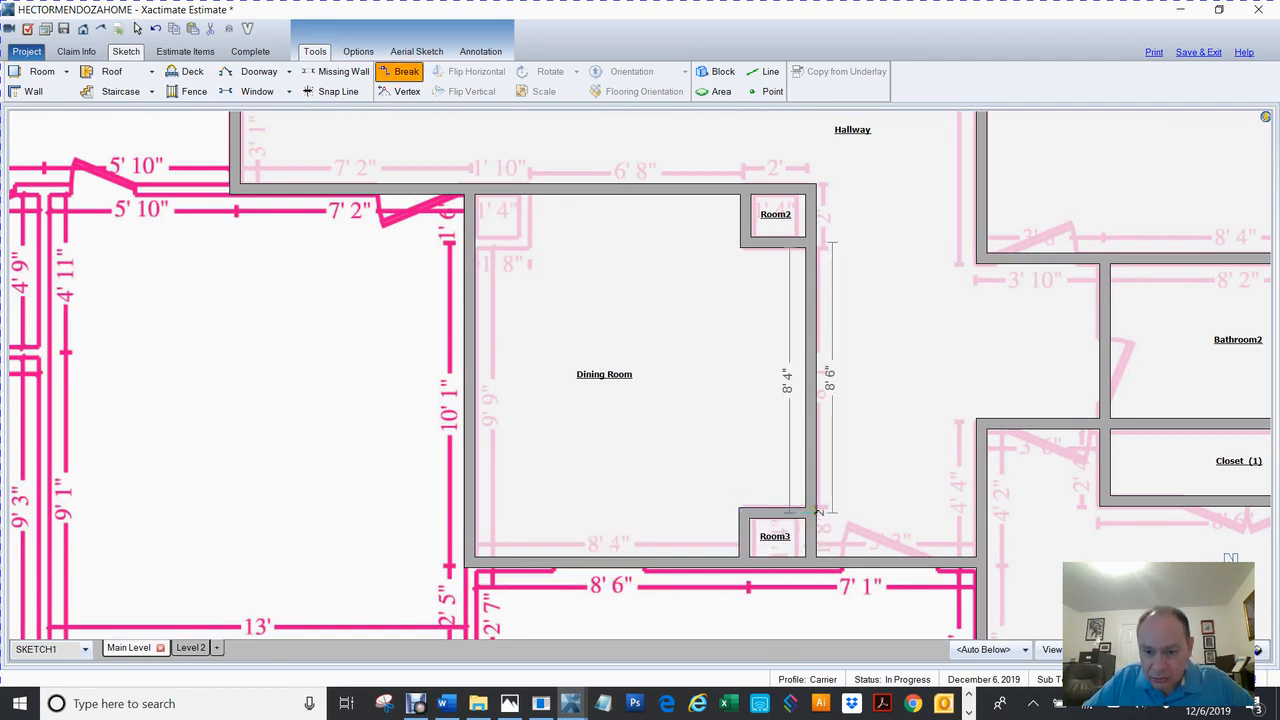
{"action": "key", "text": "Escape"}
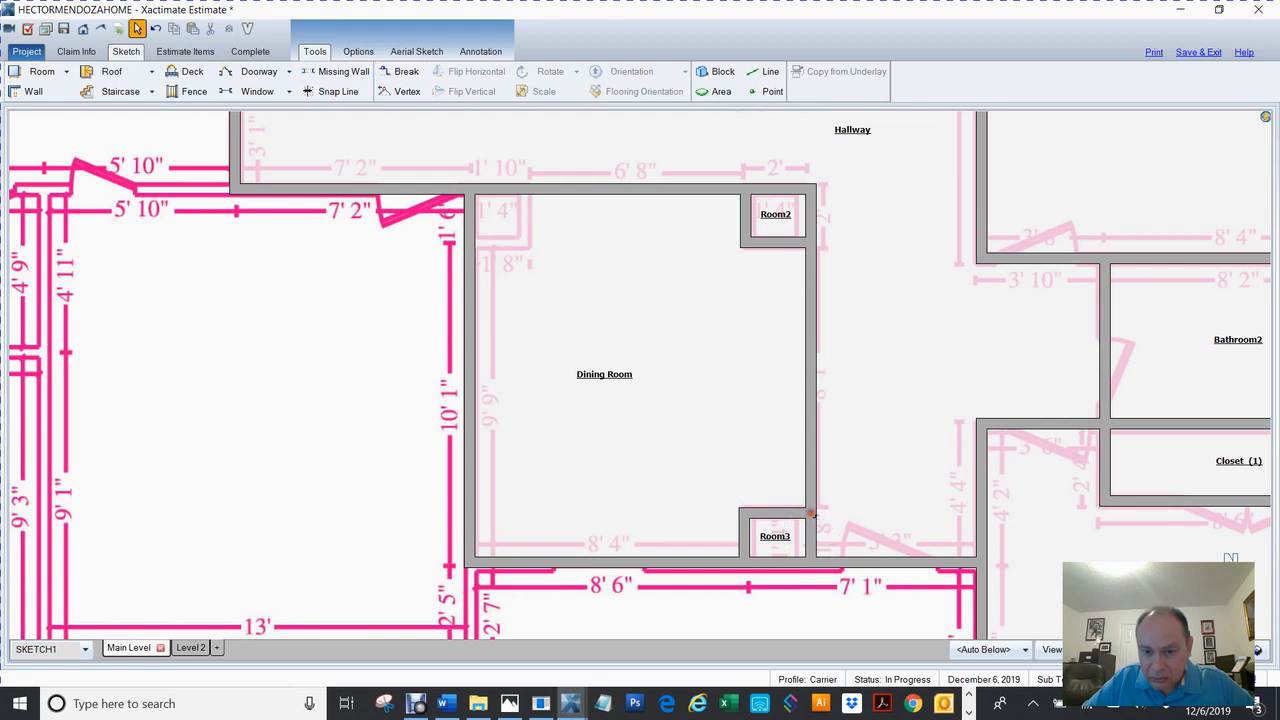
{"action": "scroll", "coordinate": [845, 516], "scroll_direction": "up", "scroll_amount": 2}
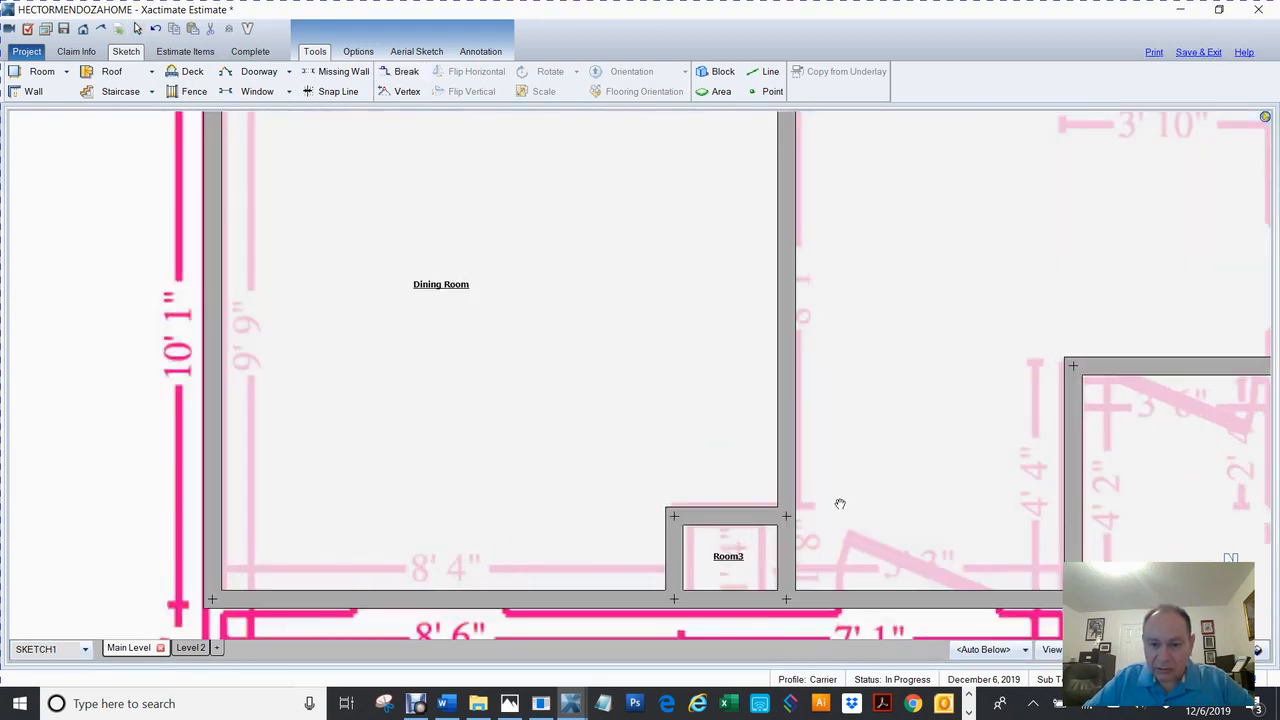
Break the Dining Room's top wall near its left corner and pull the corner piece down to form Room4.
{"action": "left_click_drag", "start_coordinate": [840, 487], "coordinate": [857, 423]}
{"action": "left_click", "coordinate": [852, 424]}
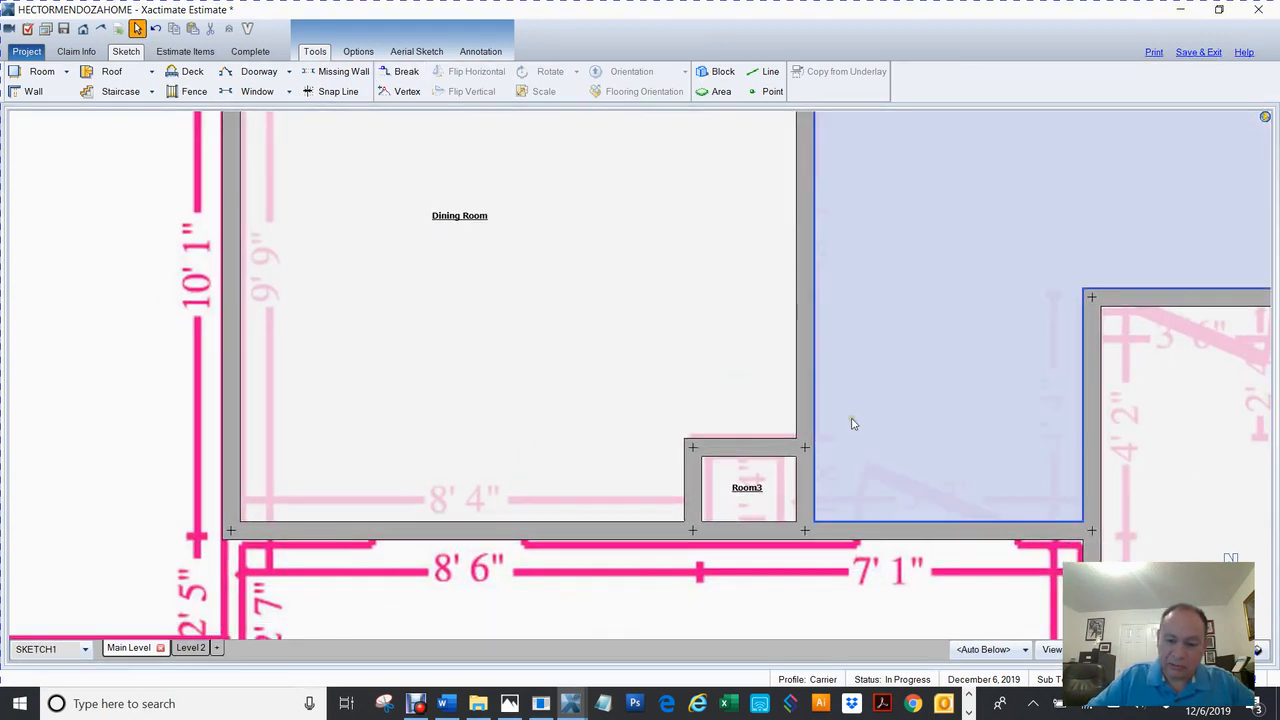
{"action": "scroll", "coordinate": [852, 424], "scroll_direction": "down", "scroll_amount": 5}
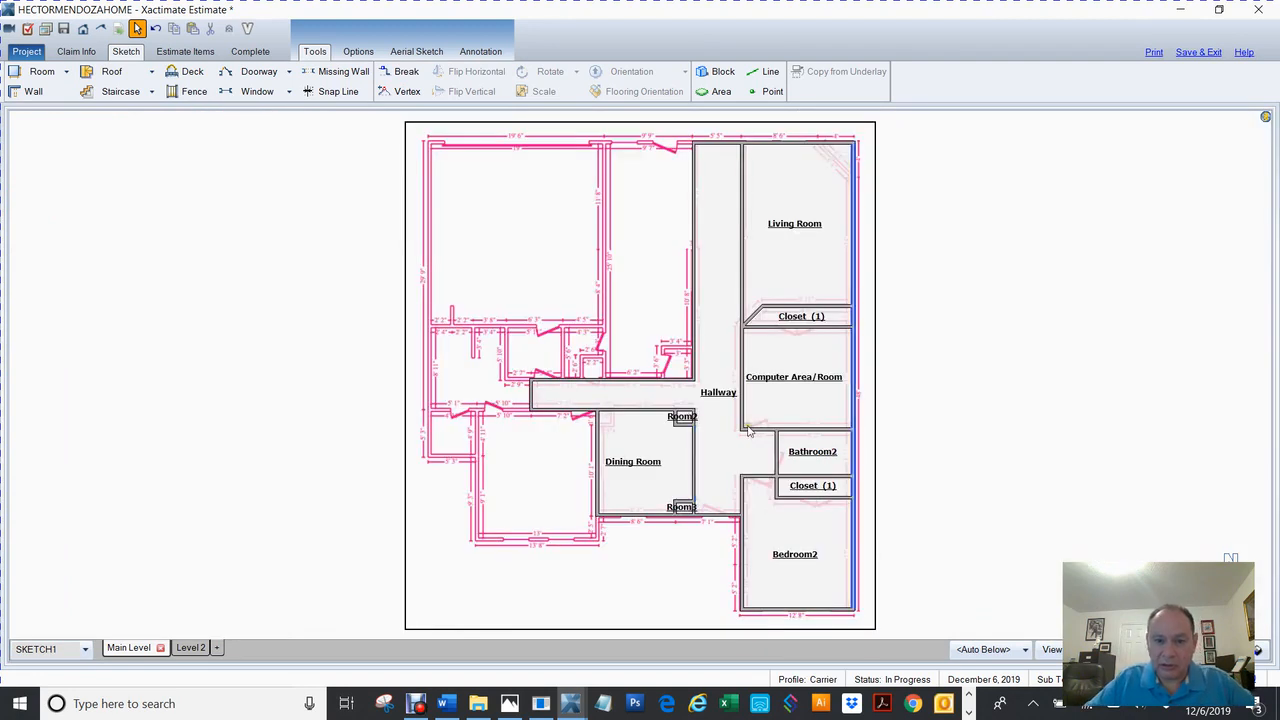
{"action": "left_click", "coordinate": [648, 451]}
{"action": "scroll", "coordinate": [648, 454], "scroll_direction": "up", "scroll_amount": 5}
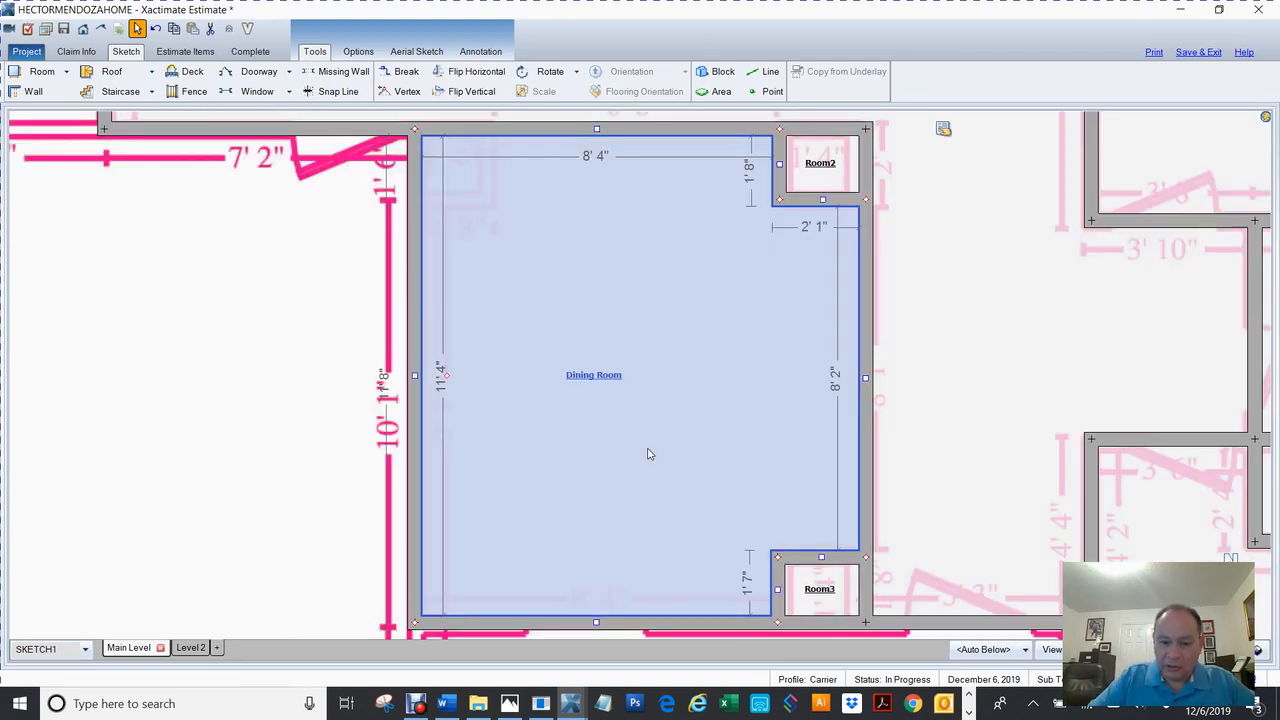
{"action": "scroll", "coordinate": [648, 454], "scroll_direction": "down", "scroll_amount": 1}
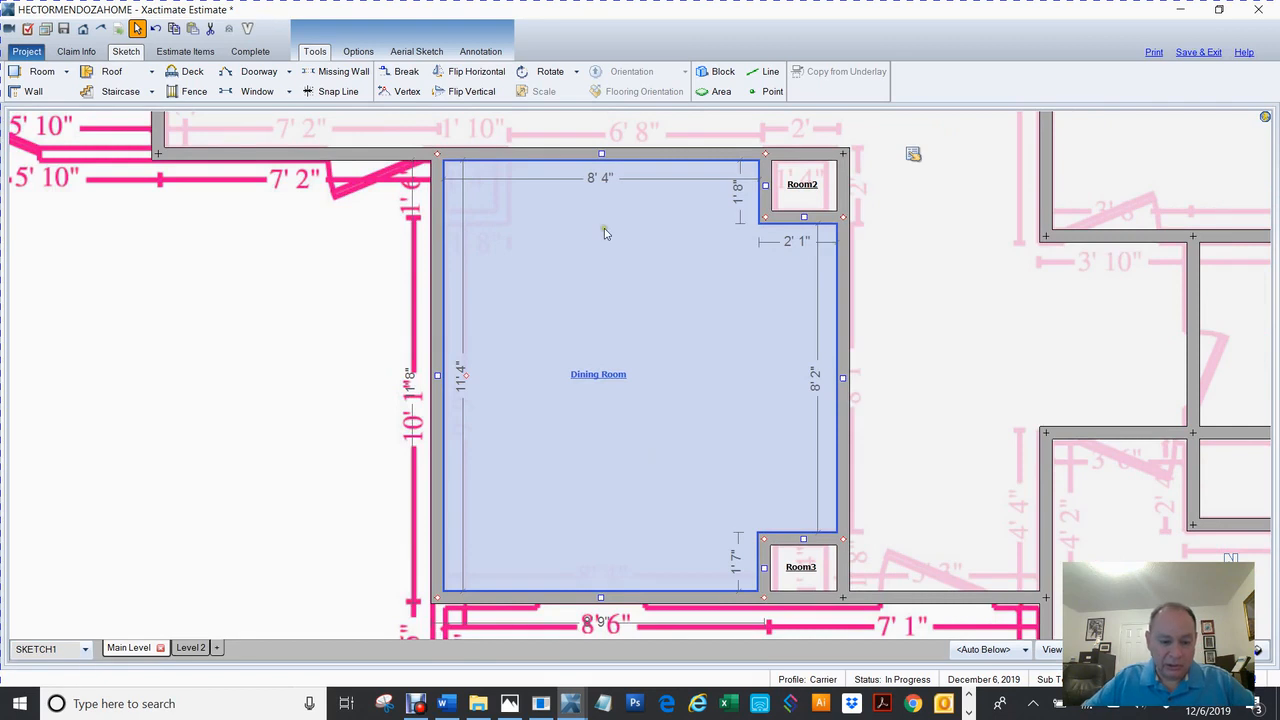
{"action": "key", "text": "b"}
{"action": "left_click", "coordinate": [503, 155]}
{"action": "left_click_drag", "start_coordinate": [468, 154], "coordinate": [468, 219]}
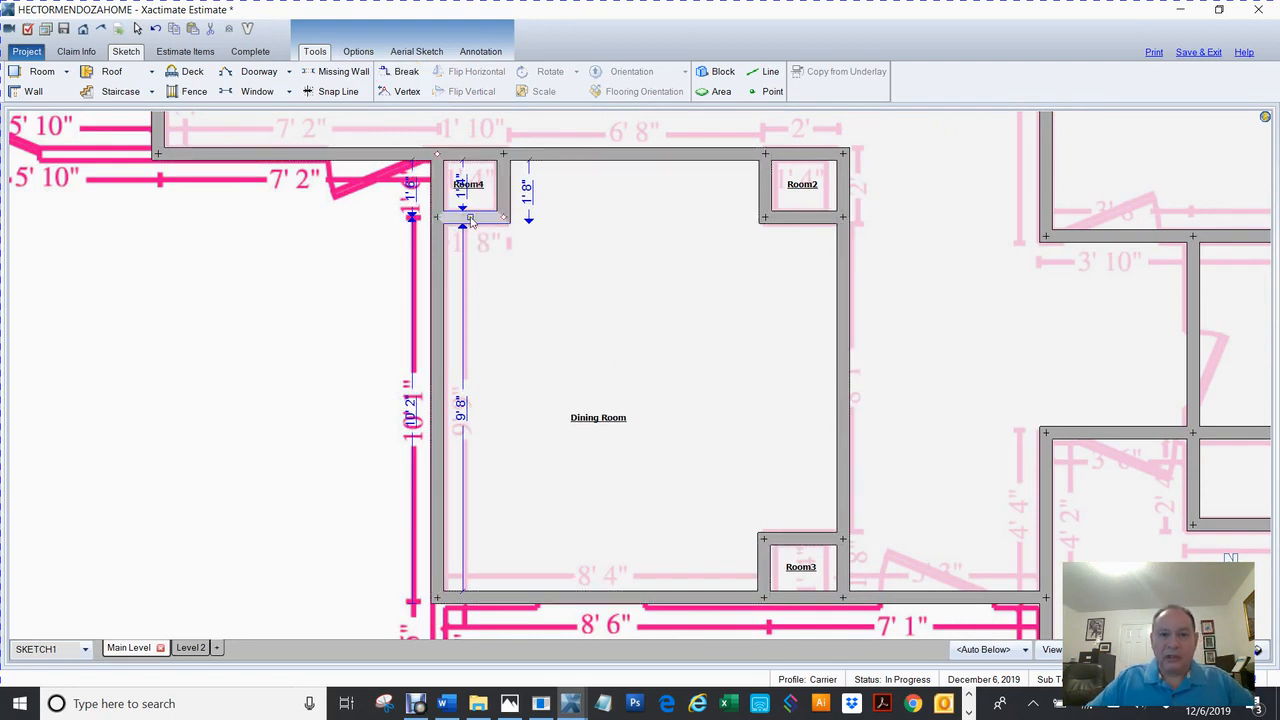
Delete the top wall between Room4 and Room2 and the right wall between Room2 and Room3.
{"action": "left_click", "coordinate": [610, 154]}
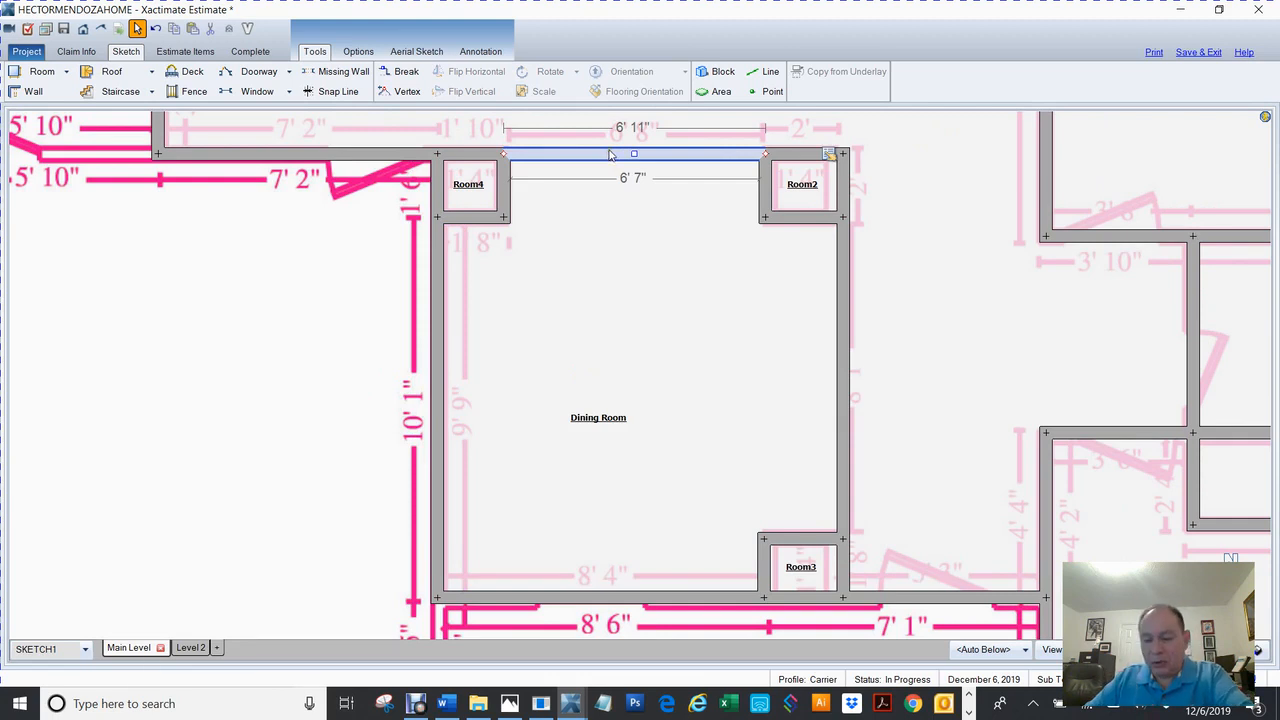
{"action": "key", "text": "Delete"}
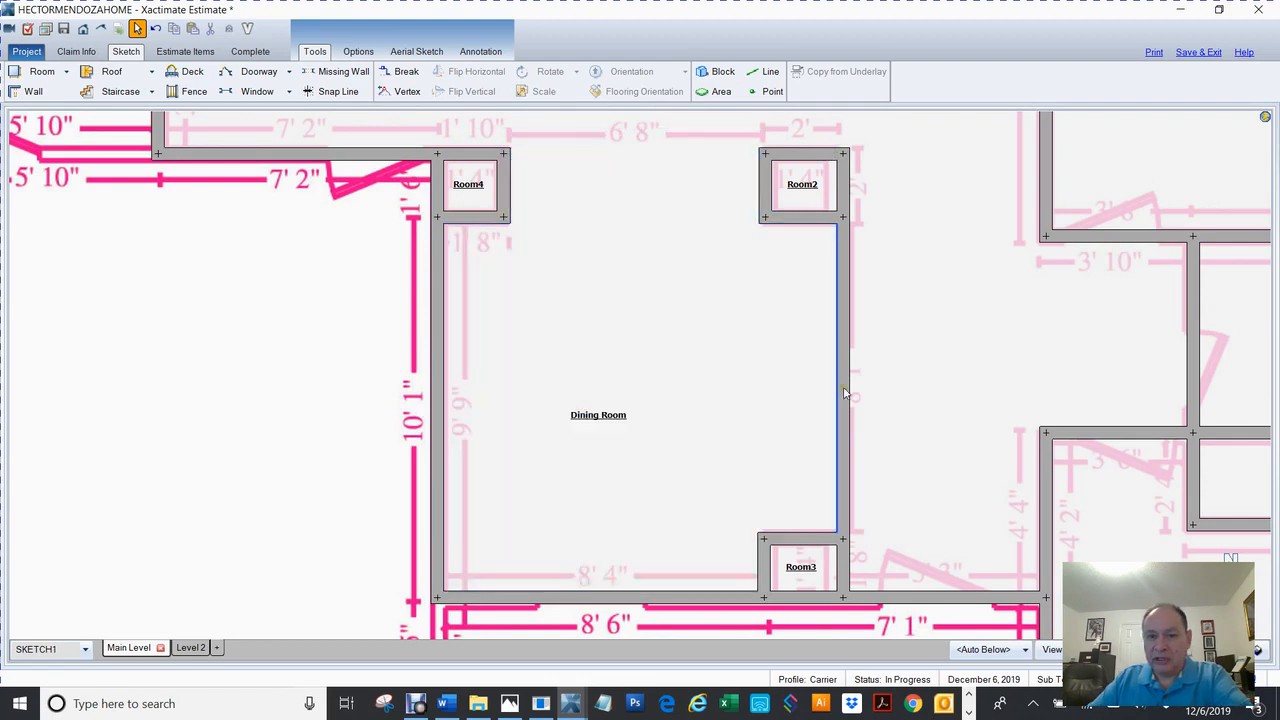
{"action": "left_click", "coordinate": [845, 393]}
{"action": "key", "text": "Delete"}
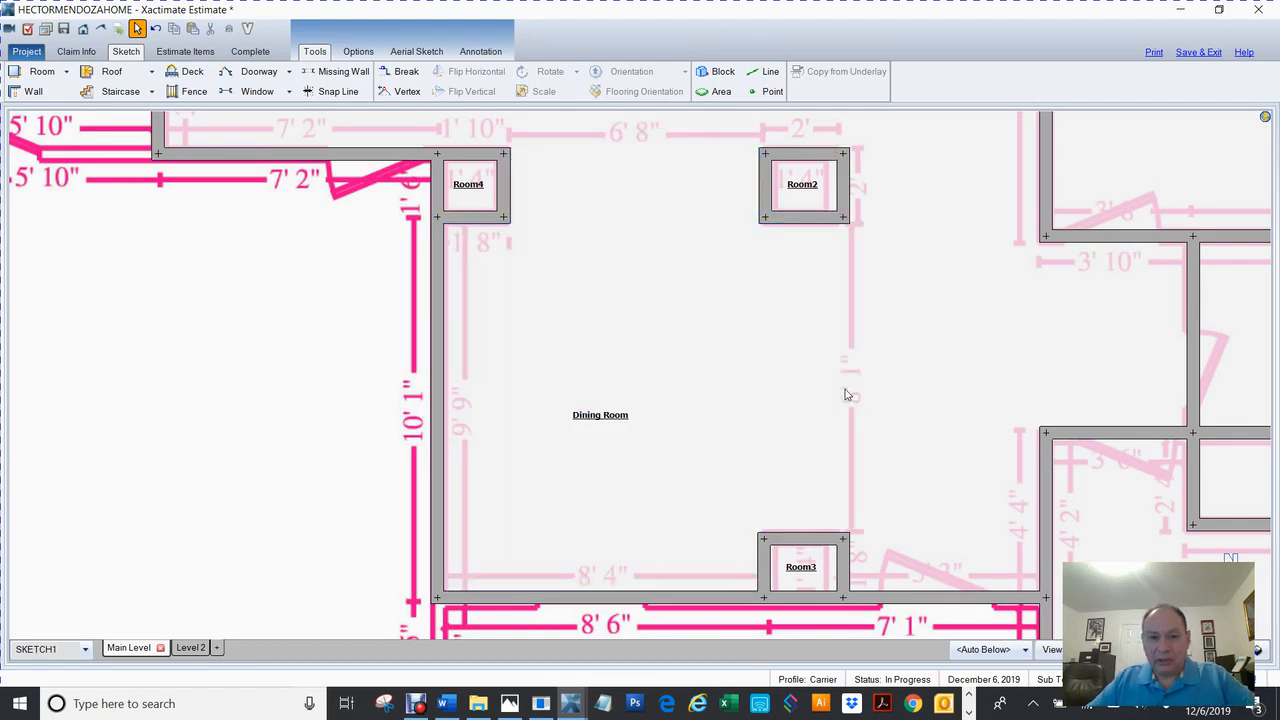
{"action": "scroll", "coordinate": [845, 393], "scroll_direction": "down", "scroll_amount": 2}
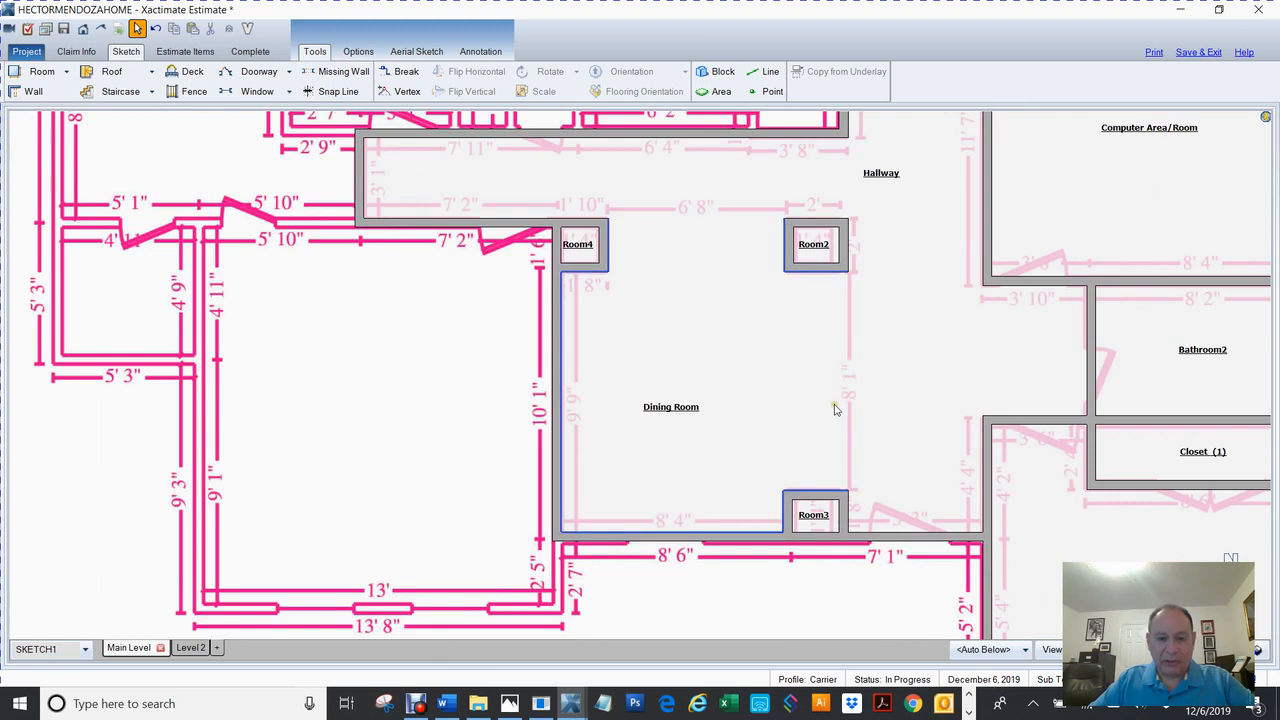
{"action": "middle_click", "coordinate": [767, 435]}
{"action": "mouse_move", "coordinate": [738, 481]}
{"action": "left_mouse_down"}
{"action": "mouse_move", "coordinate": [867, 315]}
{"action": "mouse_move", "coordinate": [1035, 378]}
{"action": "left_mouse_up"}
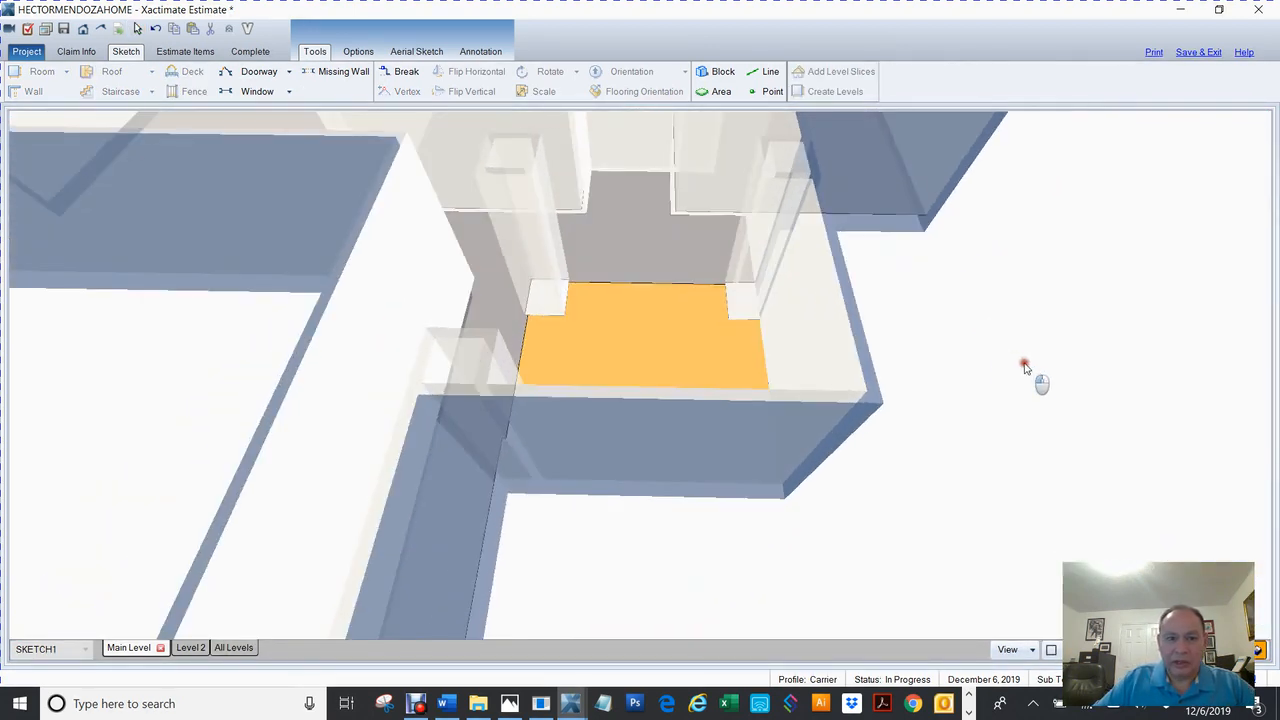
{"action": "left_click_drag", "start_coordinate": [469, 298], "coordinate": [678, 335]}
{"action": "left_click_drag", "start_coordinate": [526, 392], "coordinate": [758, 399]}
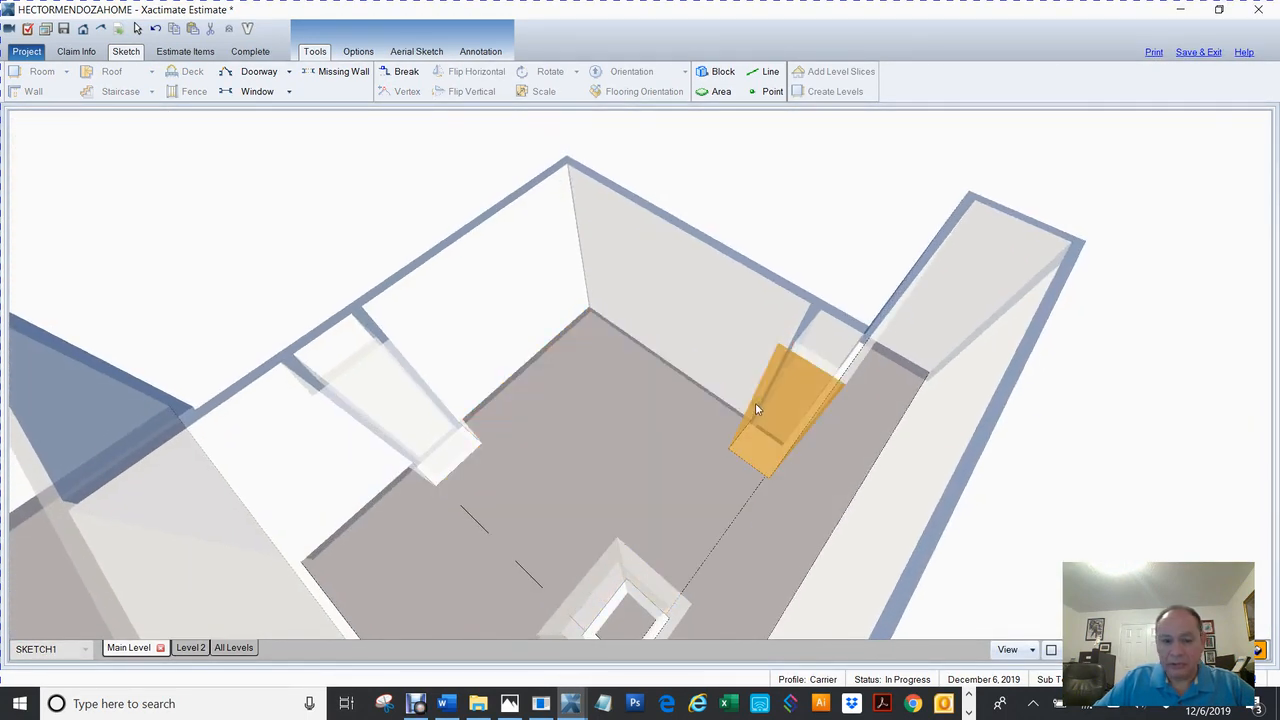
{"action": "key", "text": "F8"}
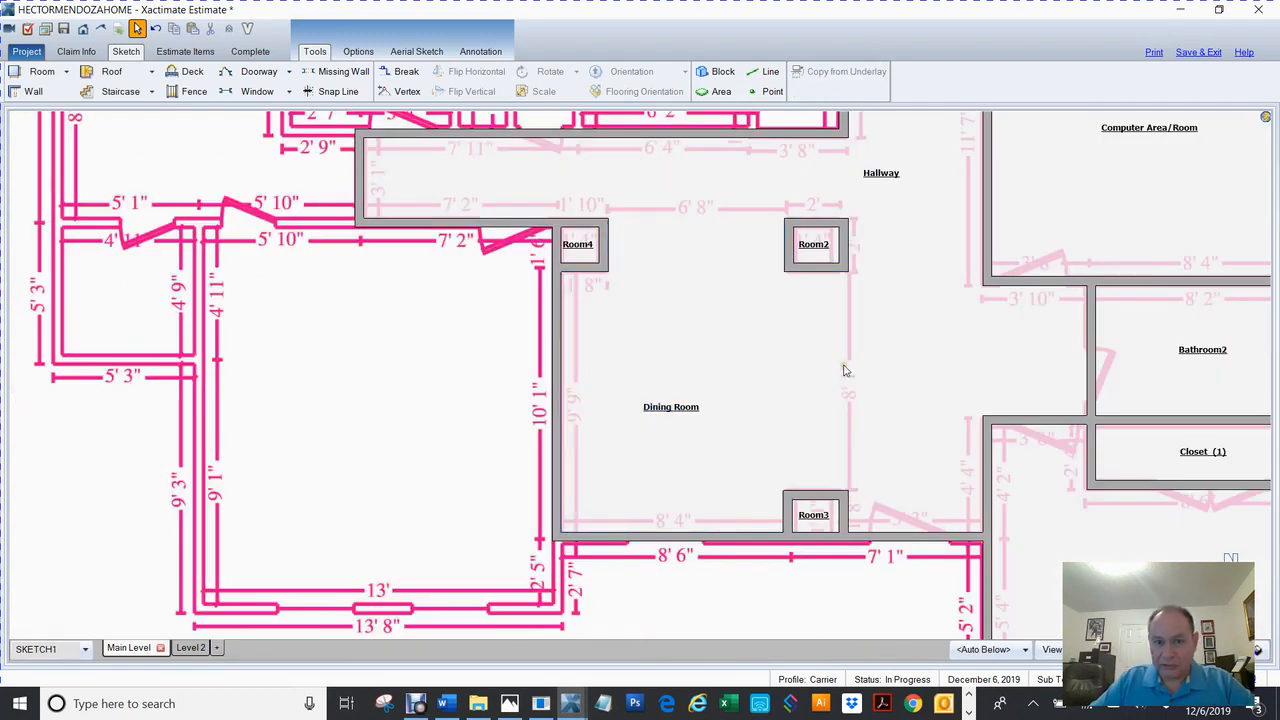
Set Show Label to No for Room2 and Room4 in their Room Properties.
{"action": "right_click", "coordinate": [640, 372]}
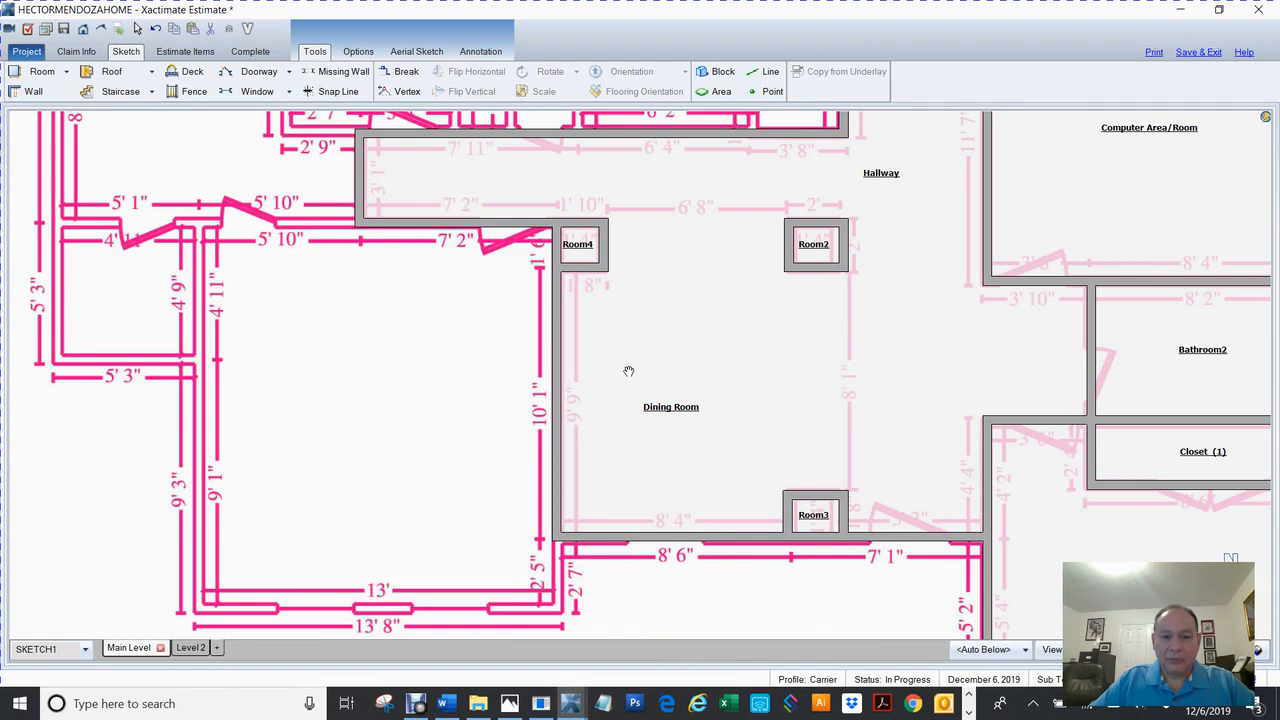
{"action": "right_click", "coordinate": [652, 345]}
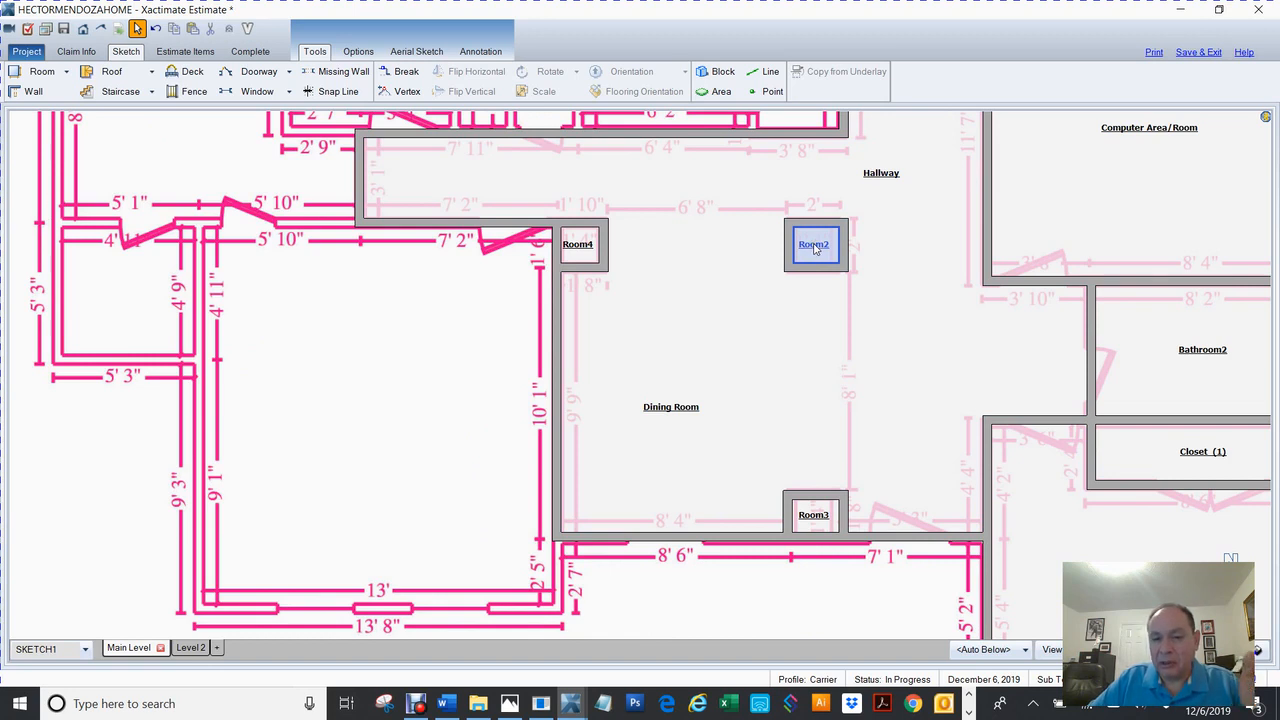
{"action": "double_click", "coordinate": [815, 249]}
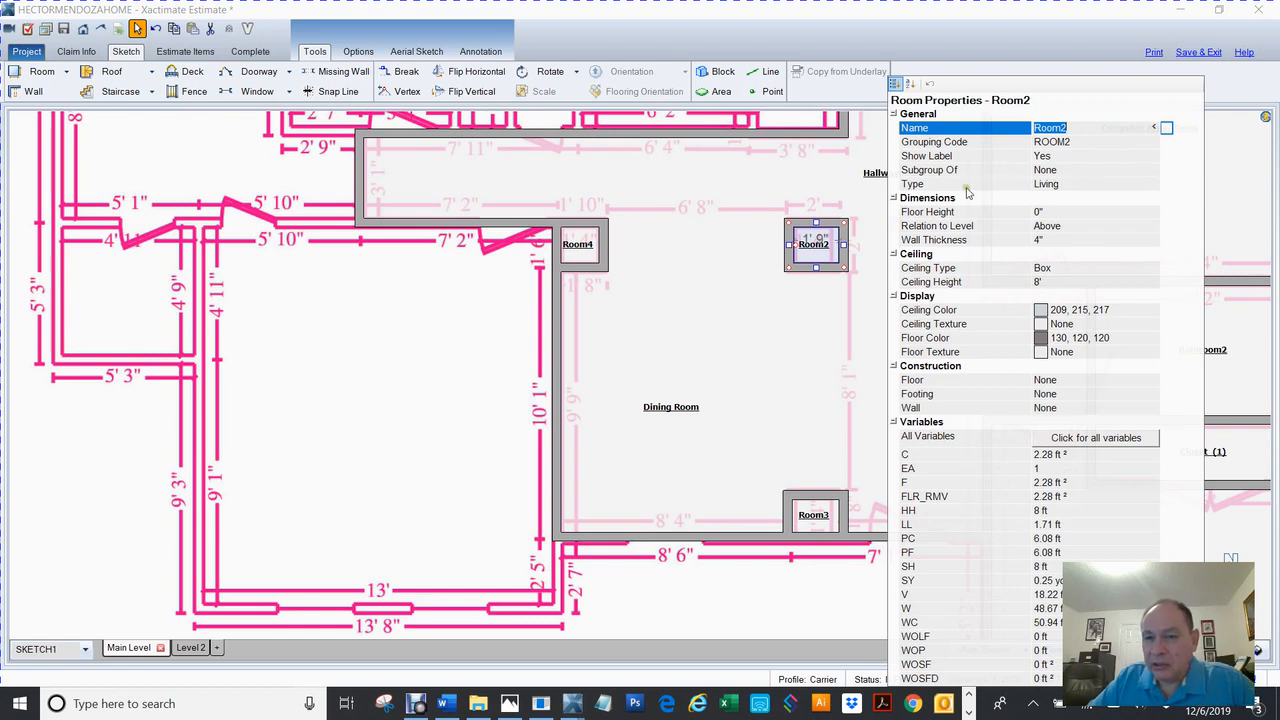
{"action": "left_click", "coordinate": [1042, 157]}
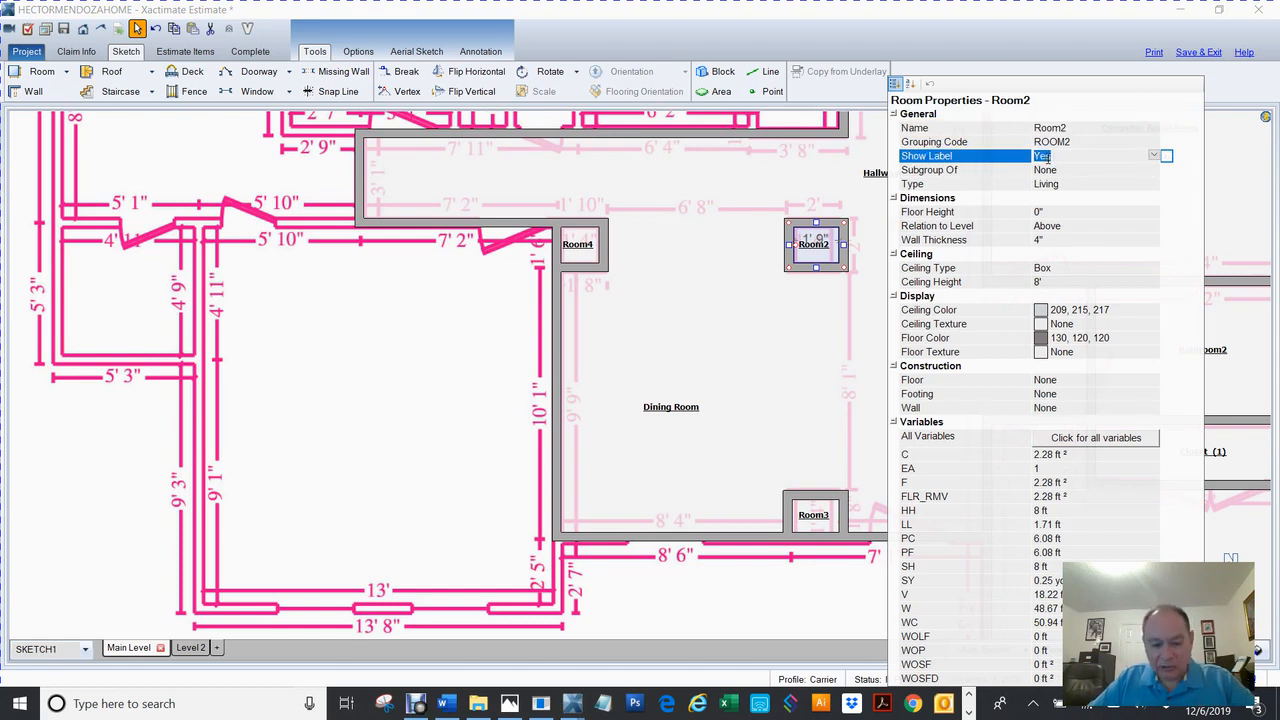
{"action": "double_click", "coordinate": [1047, 158]}
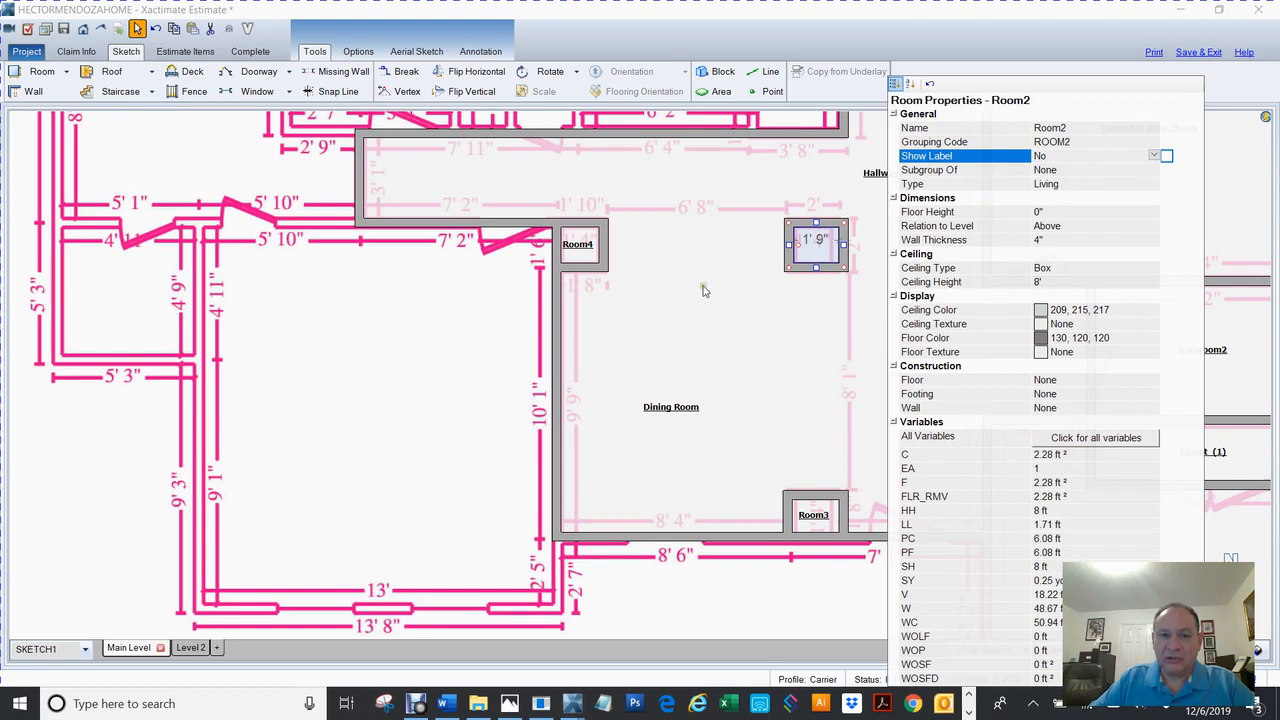
{"action": "double_click", "coordinate": [596, 254]}
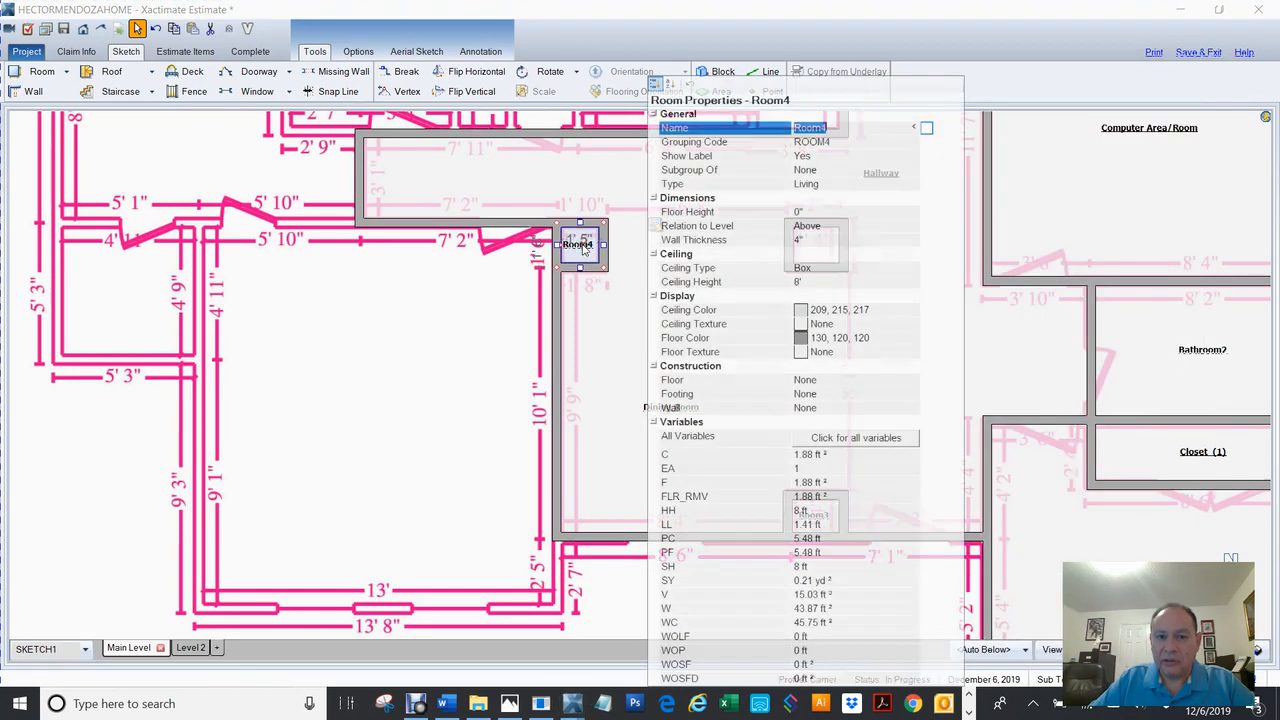
{"action": "left_click", "coordinate": [805, 157]}
{"action": "double_click", "coordinate": [802, 158]}
{"action": "left_click", "coordinate": [604, 400]}
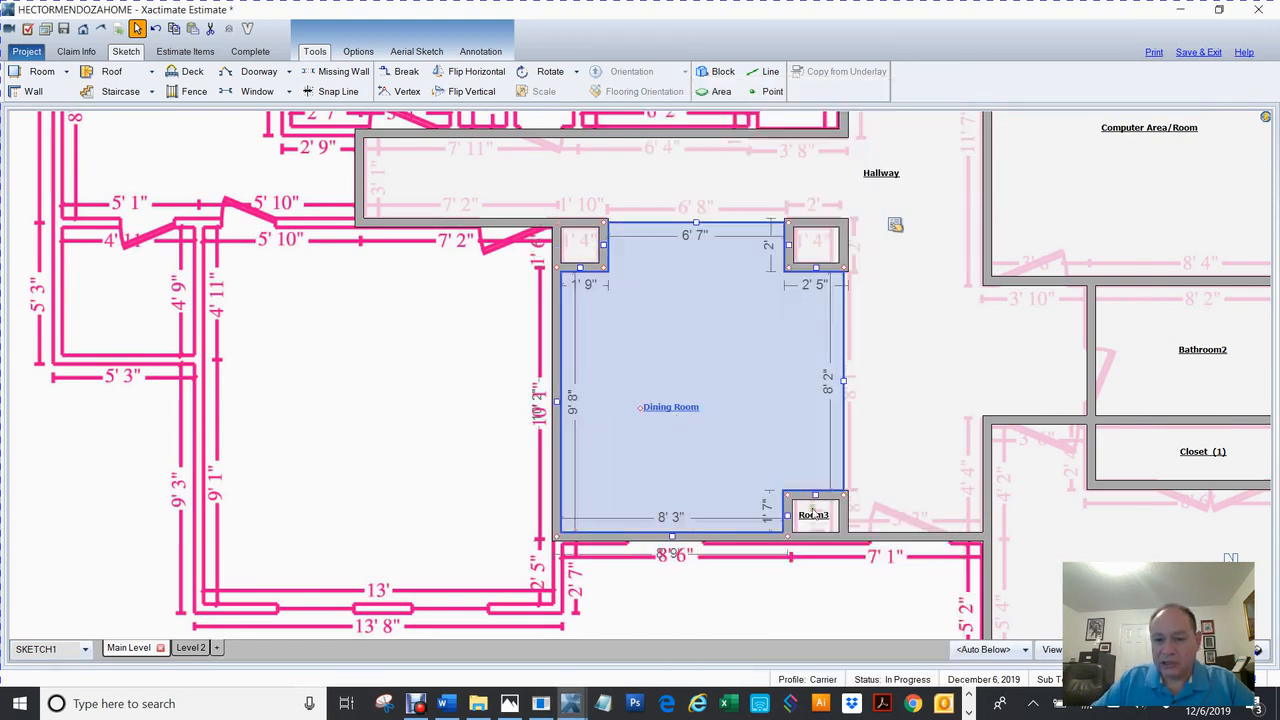
Hide Room3's label by setting its Show Label property to No.
{"action": "left_click", "coordinate": [813, 520]}
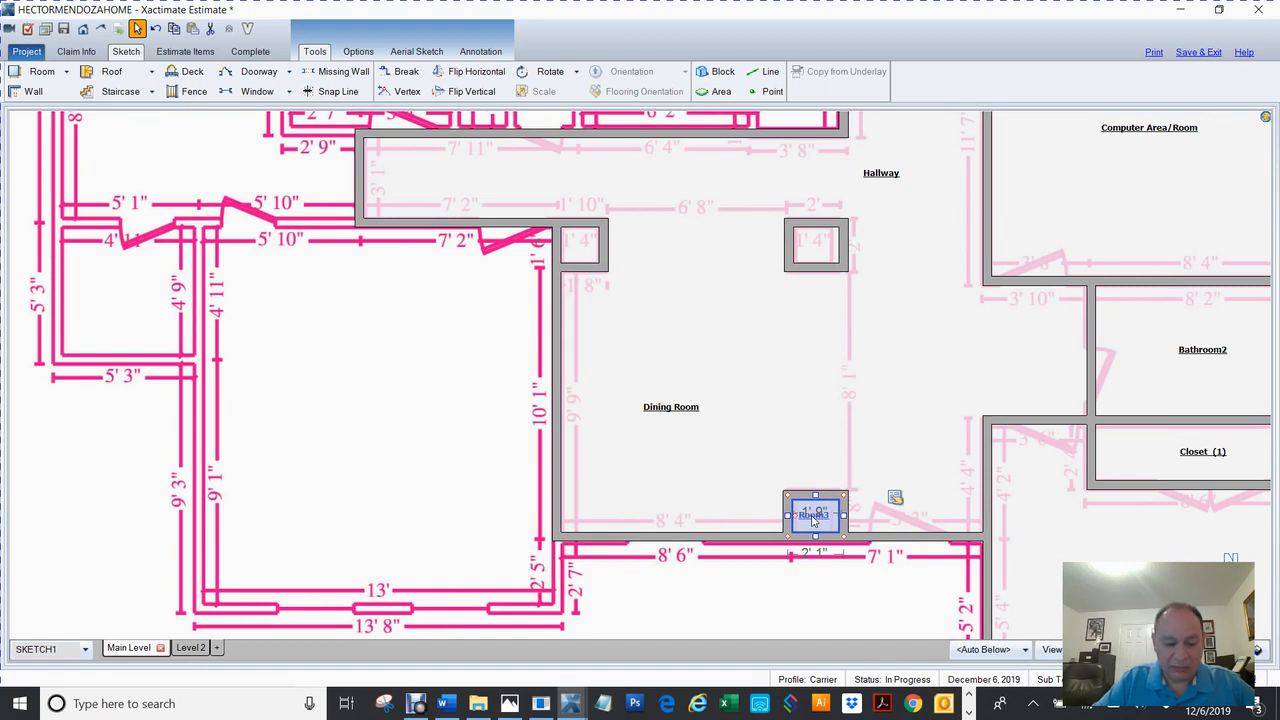
{"action": "double_click", "coordinate": [813, 516]}
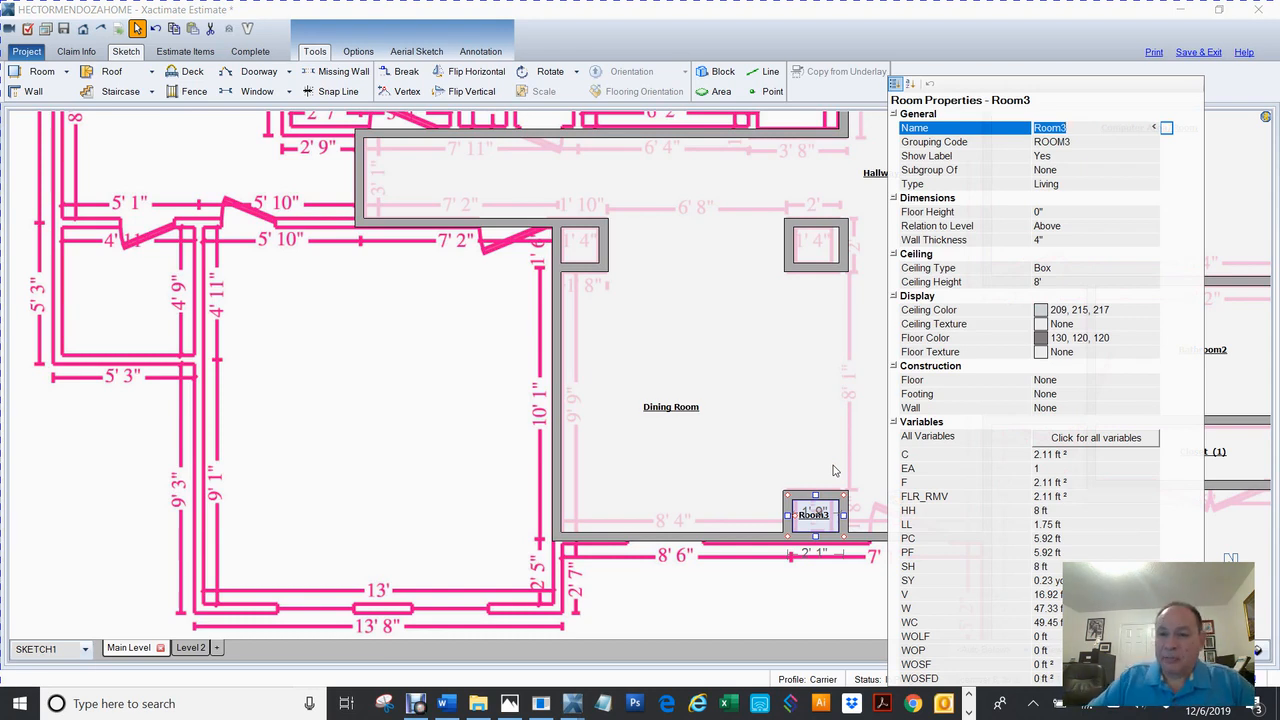
{"action": "left_click", "coordinate": [1043, 156]}
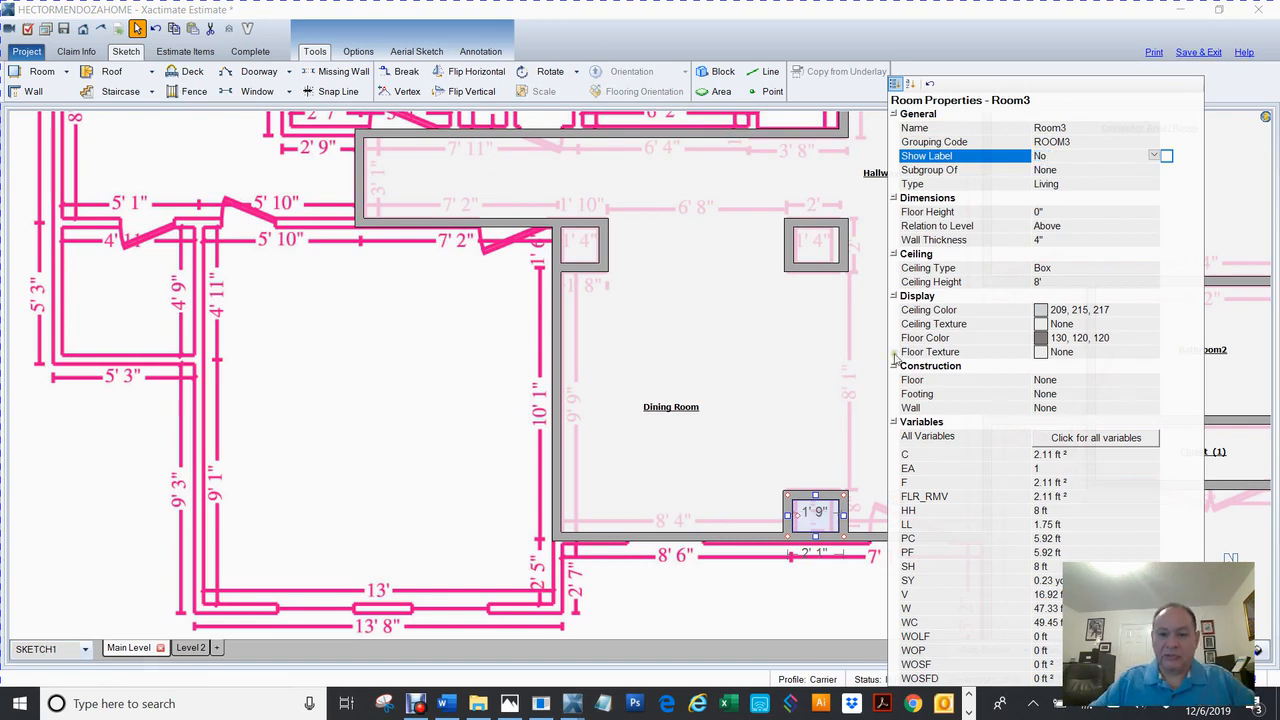
{"action": "left_click", "coordinate": [687, 627]}
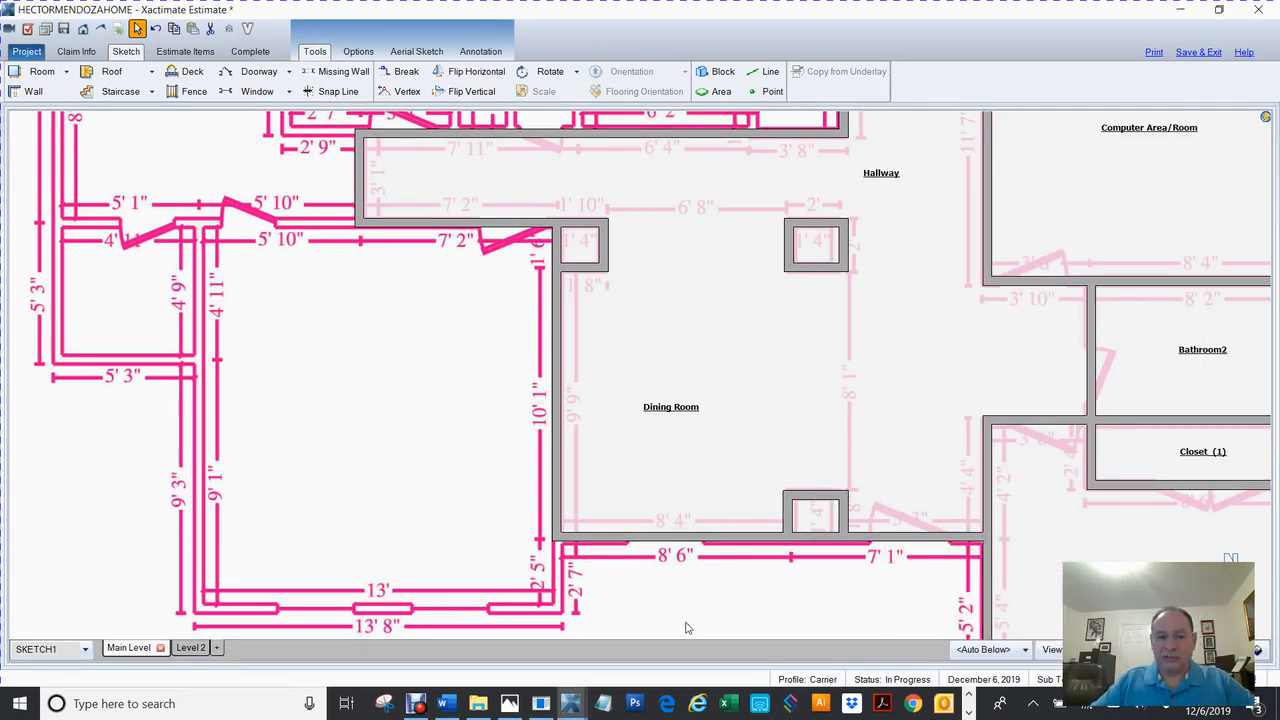
Pull the Dining Room's left wall out to create Room5, about 13' wide, then stretch it to 14' deep.
{"action": "left_click_drag", "start_coordinate": [636, 430], "coordinate": [792, 374]}
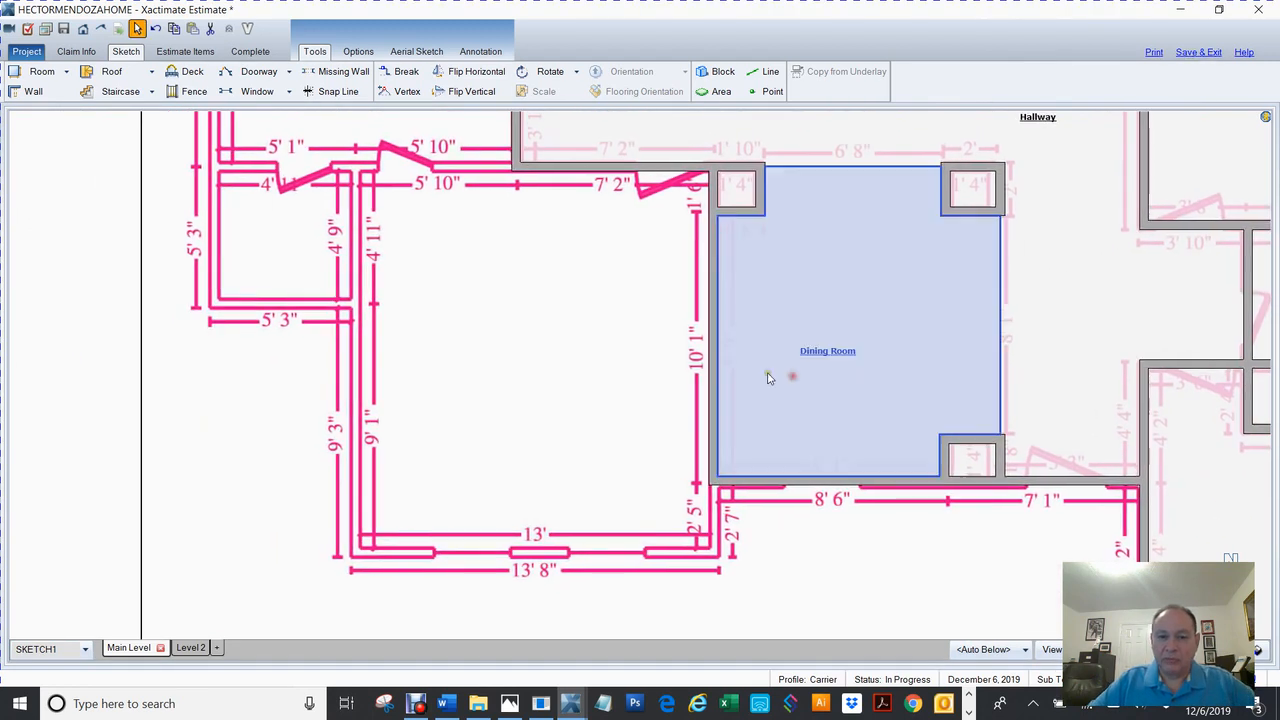
{"action": "left_click", "coordinate": [716, 346]}
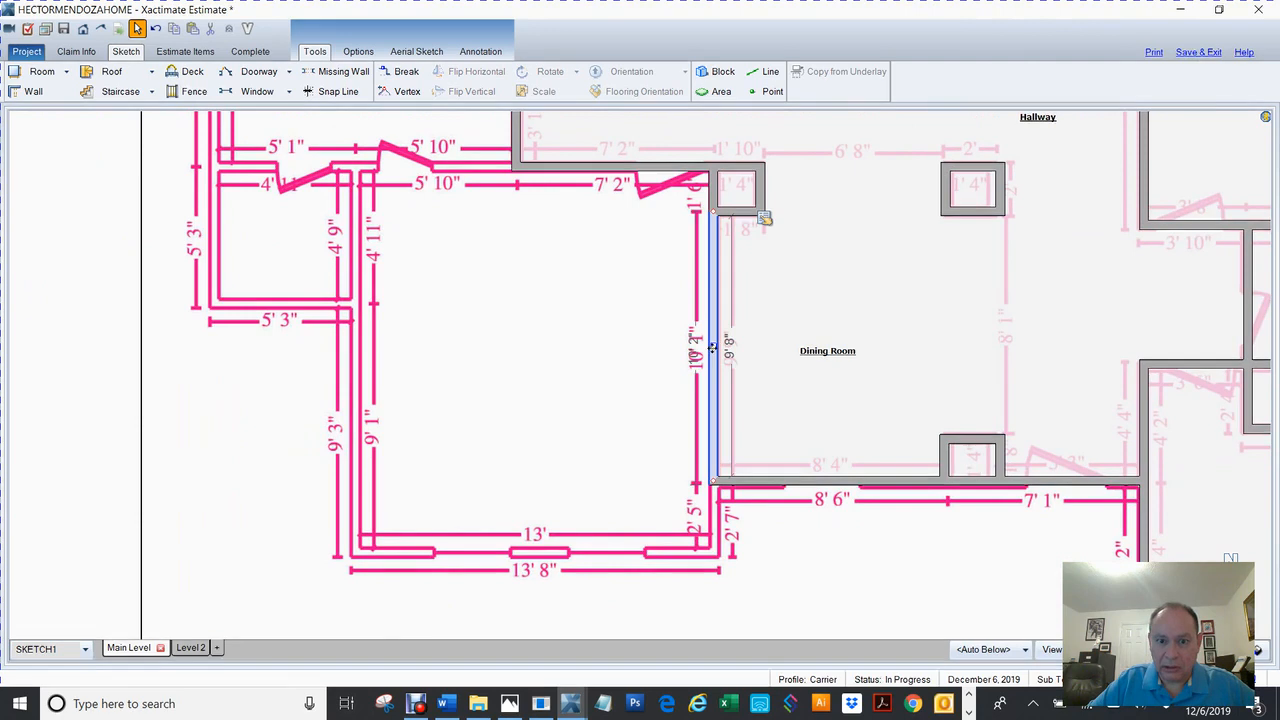
{"action": "left_click_drag", "start_coordinate": [713, 346], "coordinate": [356, 377]}
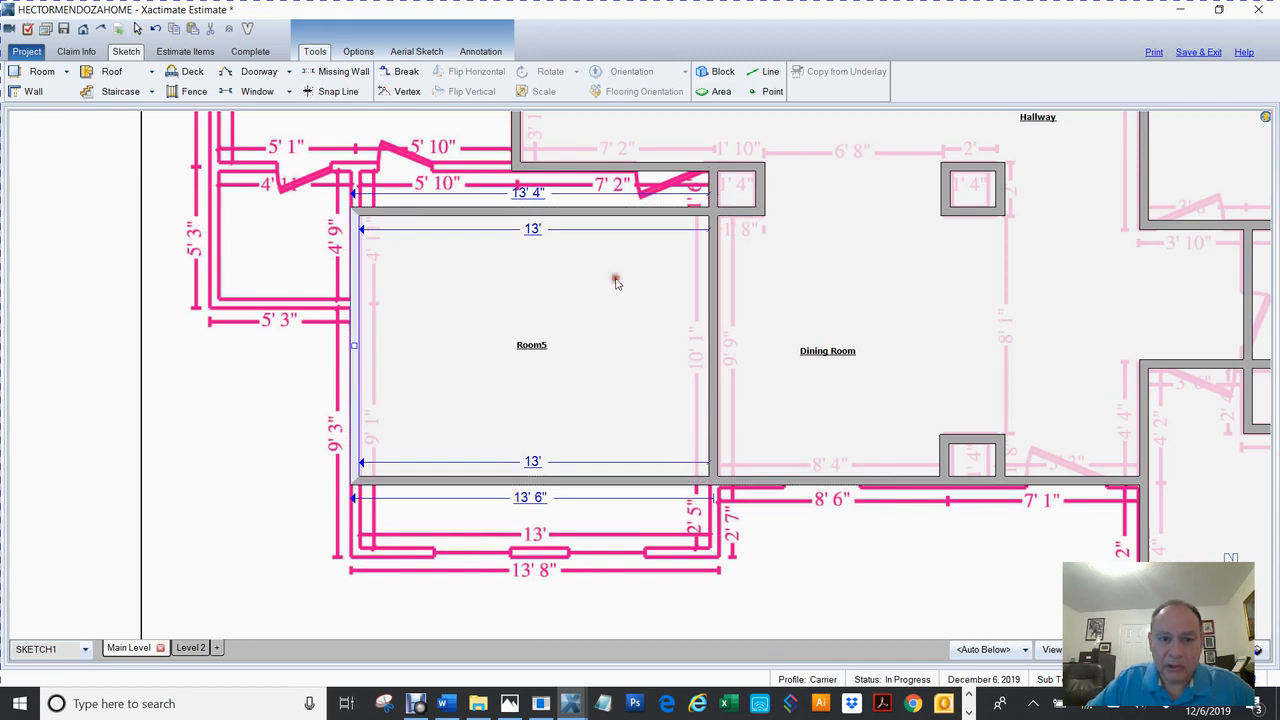
{"action": "left_click", "coordinate": [614, 280]}
{"action": "left_click_drag", "start_coordinate": [535, 213], "coordinate": [552, 166]}
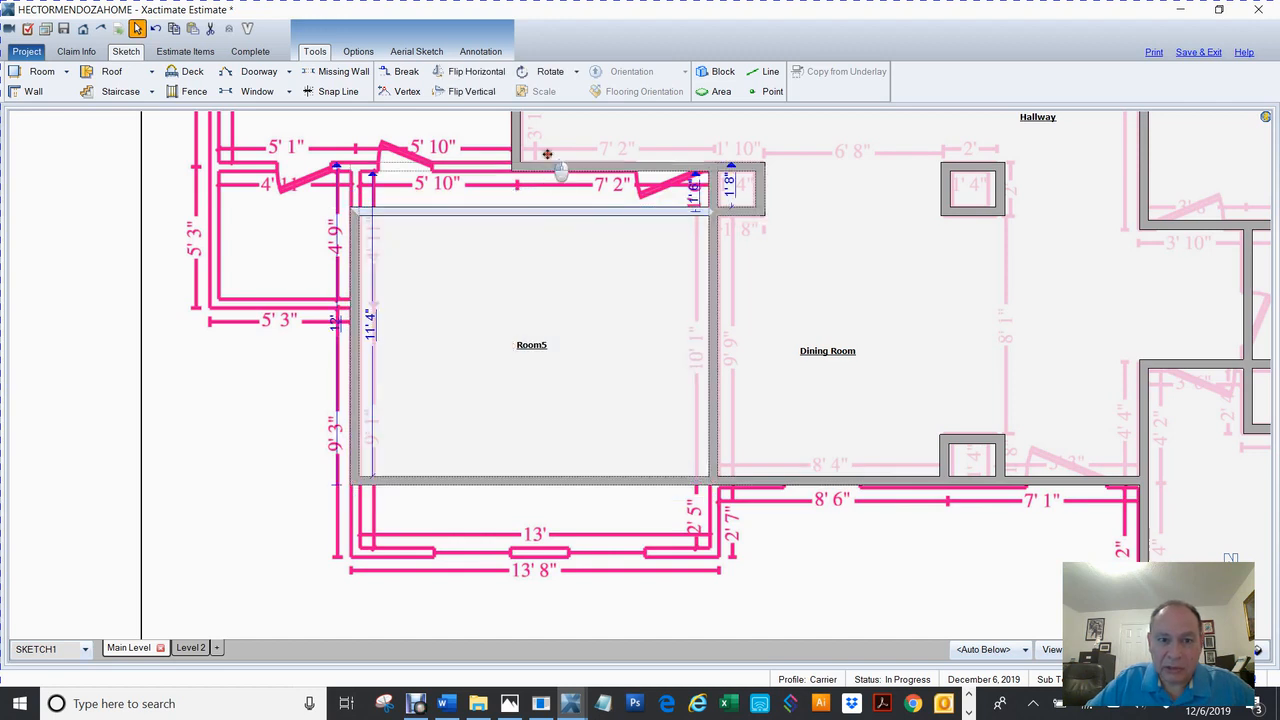
{"action": "left_click", "coordinate": [537, 334]}
{"action": "left_click", "coordinate": [564, 486]}
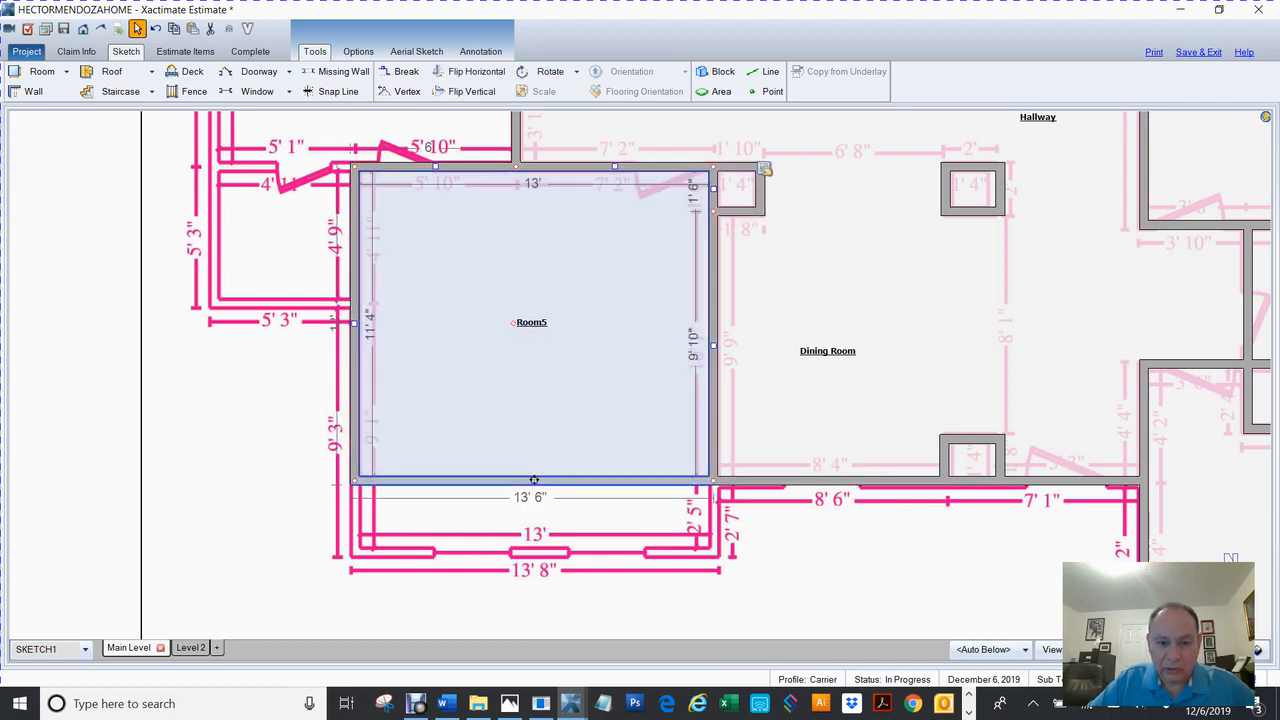
{"action": "left_click_drag", "start_coordinate": [546, 500], "coordinate": [563, 563]}
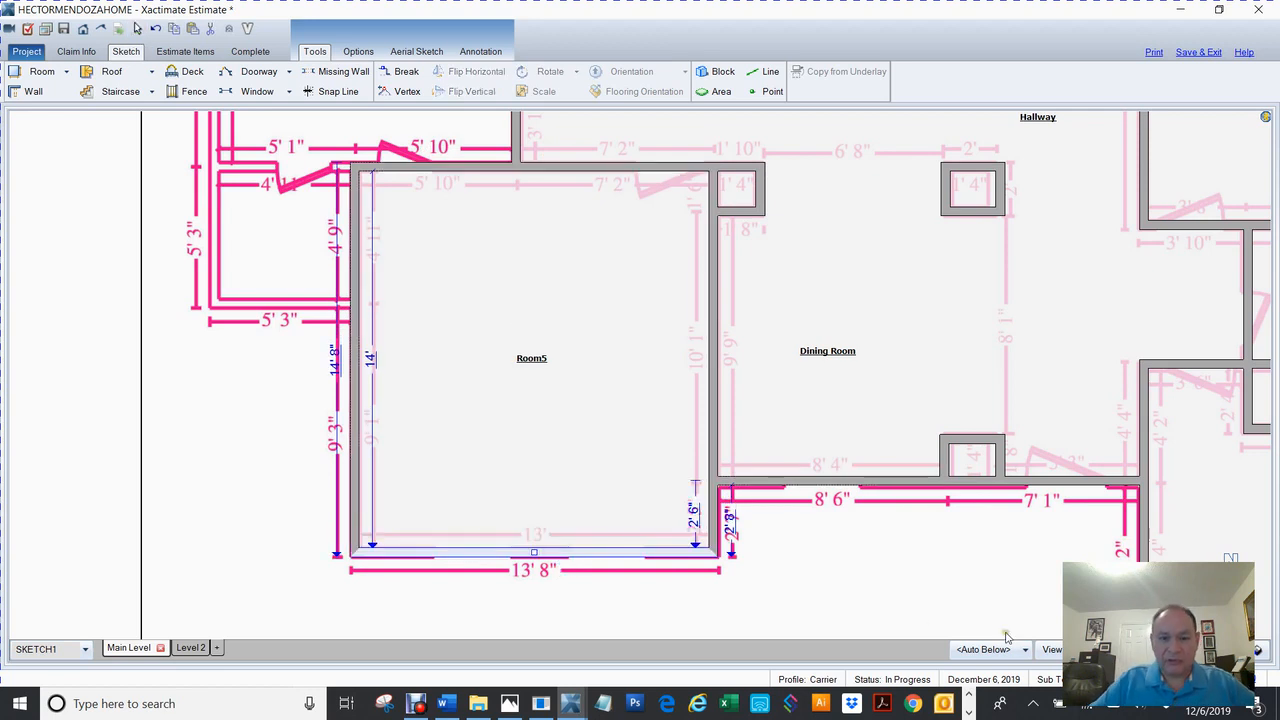
Name Room5 'Master Bedroom' in Room Properties and close the panel.
{"action": "double_click", "coordinate": [543, 361]}
{"action": "type", "text": "Maste"}
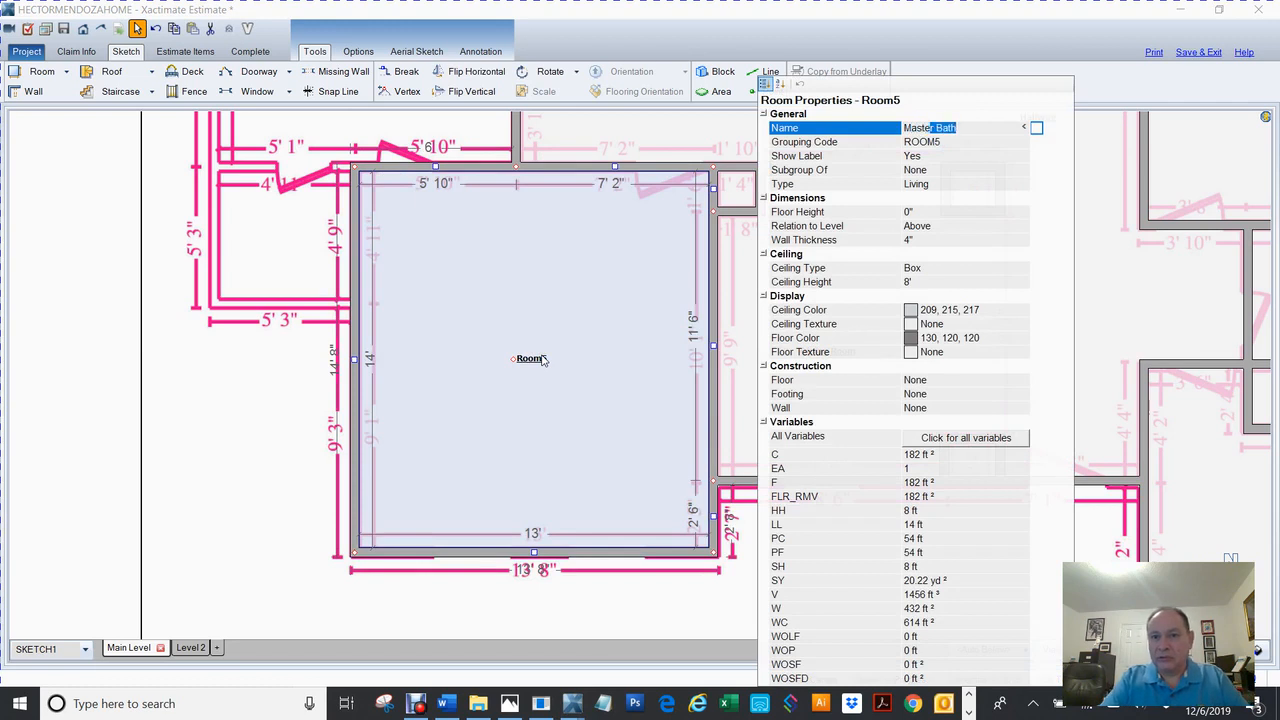
{"action": "type", "text": "r Bedroom"}
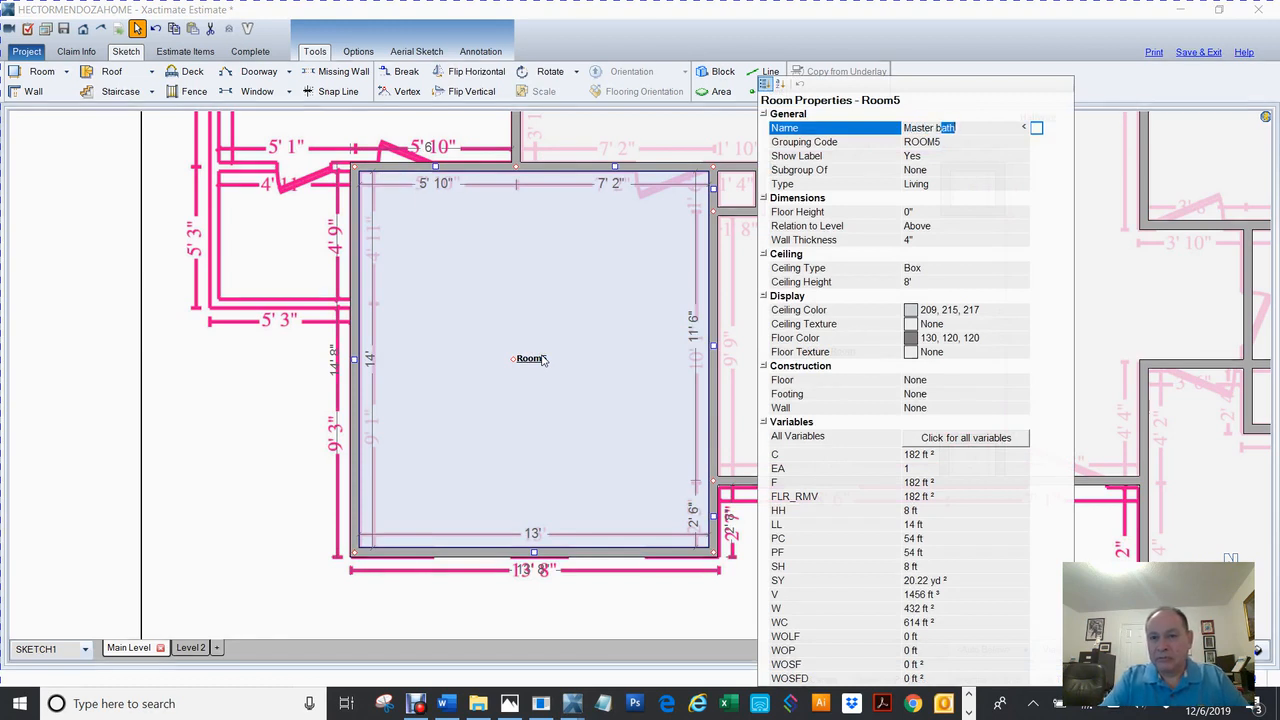
{"action": "key", "text": "Return"}
{"action": "left_click", "coordinate": [118, 430]}
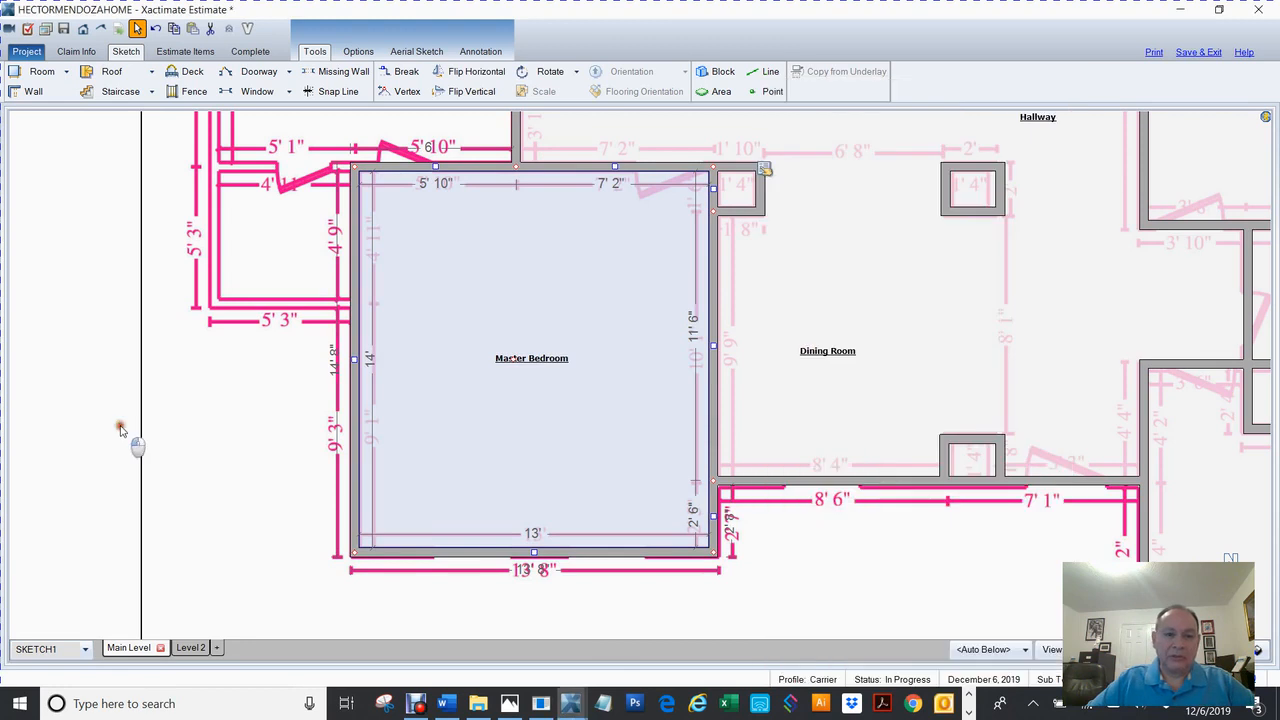
Break the Master Bedroom's left wall at the traced corner and push the upper segment left into a 4' 10" Room5.
{"action": "mouse_move", "coordinate": [630, 335]}
{"action": "left_mouse_down"}
{"action": "mouse_move", "coordinate": [683, 385]}
{"action": "mouse_move", "coordinate": [806, 434]}
{"action": "mouse_move", "coordinate": [899, 443]}
{"action": "left_mouse_up"}
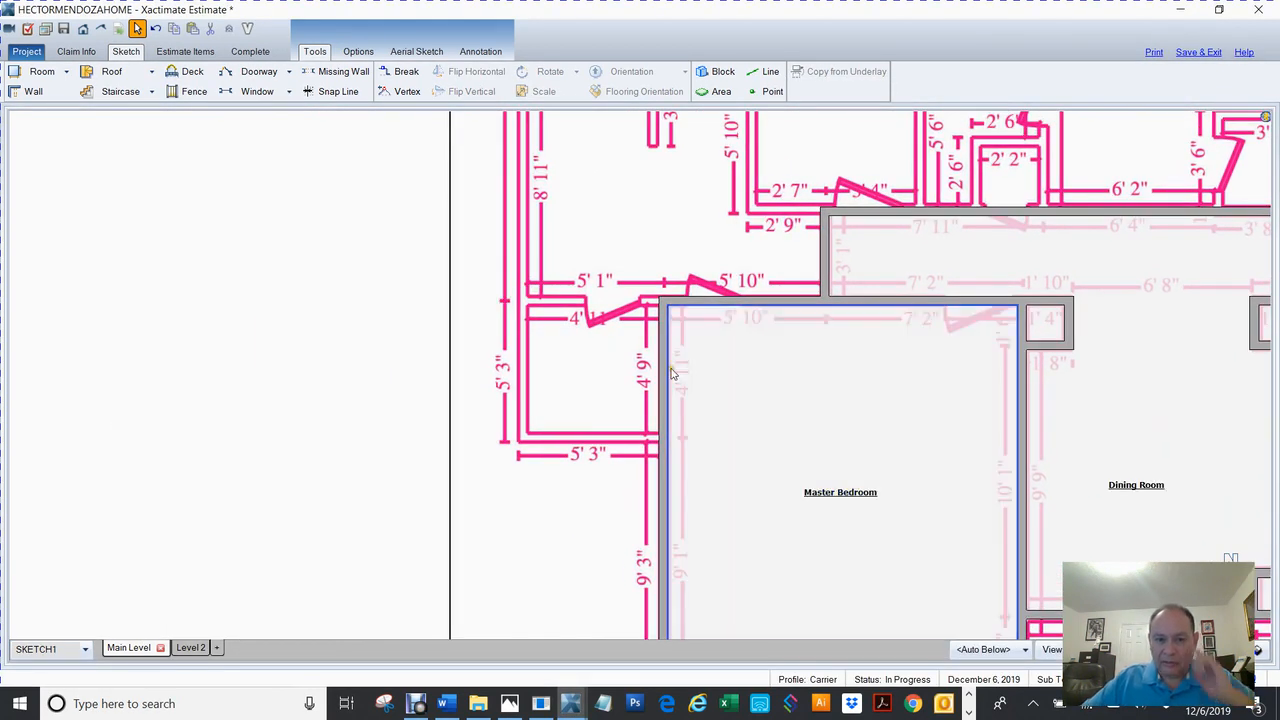
{"action": "left_click", "coordinate": [667, 372]}
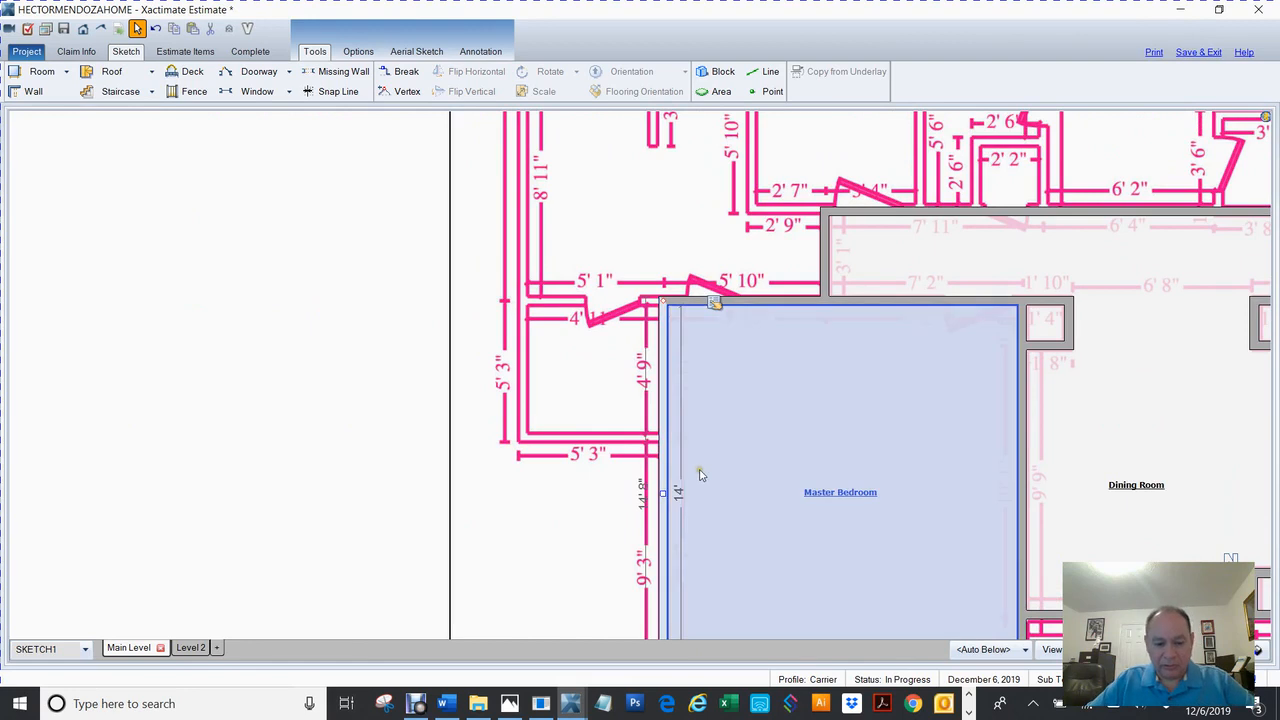
{"action": "key", "text": "b"}
{"action": "left_click", "coordinate": [660, 438]}
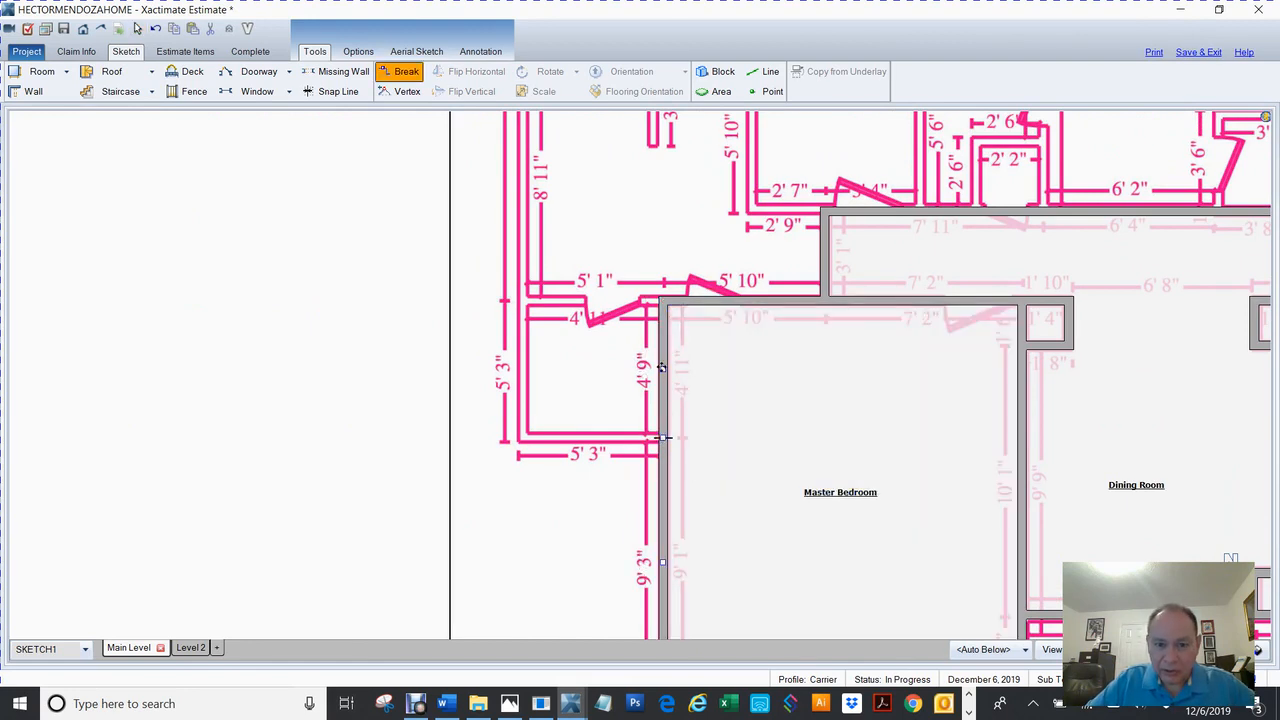
{"action": "left_click_drag", "start_coordinate": [662, 368], "coordinate": [512, 370]}
{"action": "key", "text": "Escape"}
{"action": "key", "text": "b"}
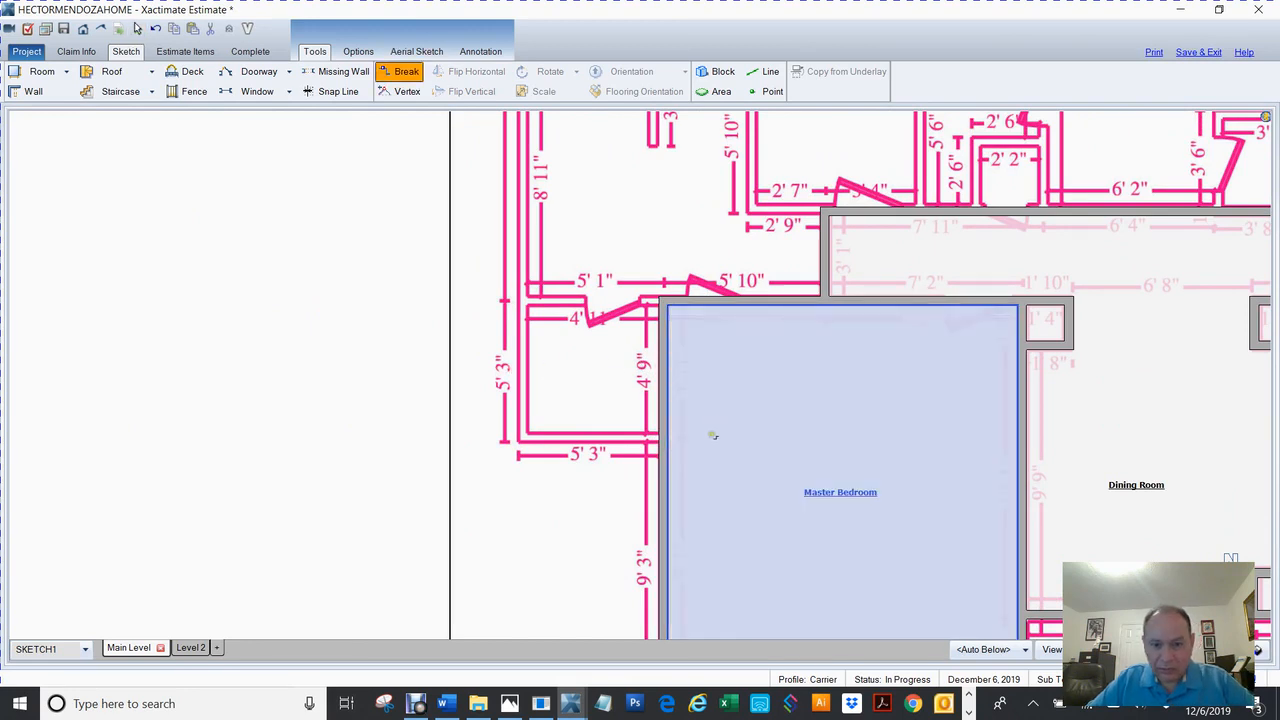
{"action": "left_click", "coordinate": [660, 437]}
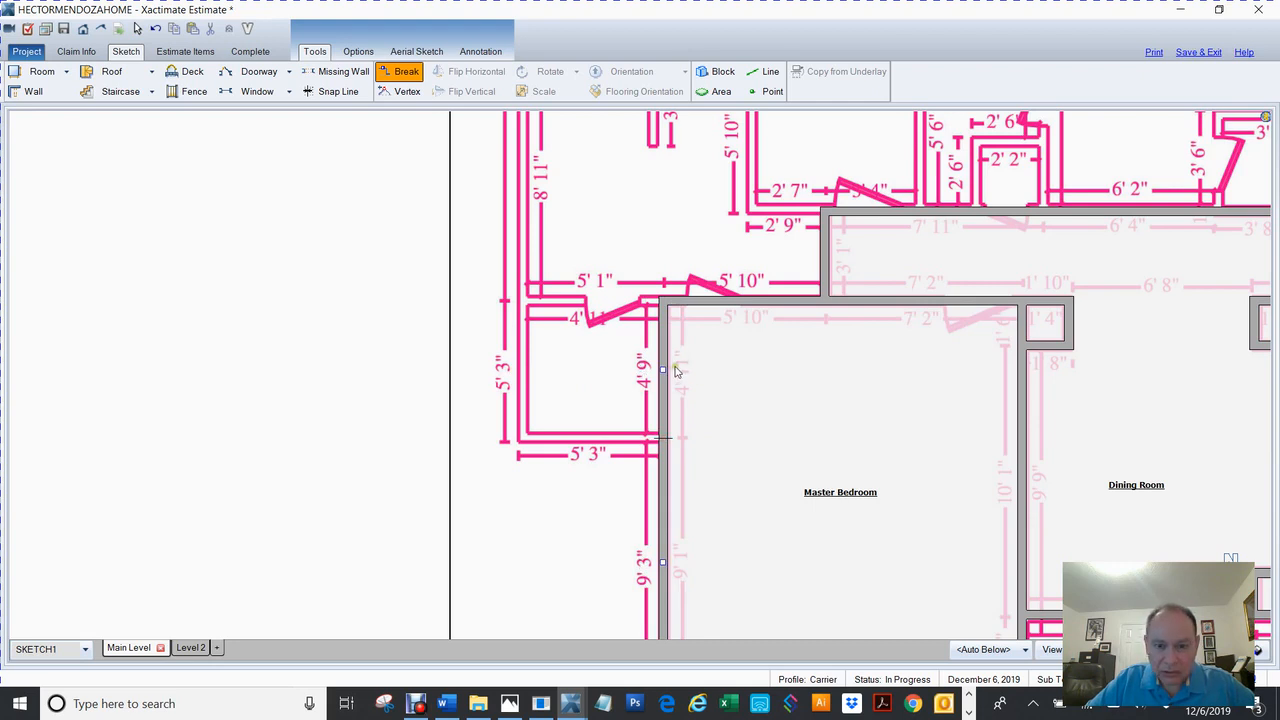
{"action": "mouse_move", "coordinate": [663, 371]}
{"action": "left_mouse_down"}
{"action": "mouse_move", "coordinate": [588, 372]}
{"action": "mouse_move", "coordinate": [523, 398]}
{"action": "left_mouse_up"}
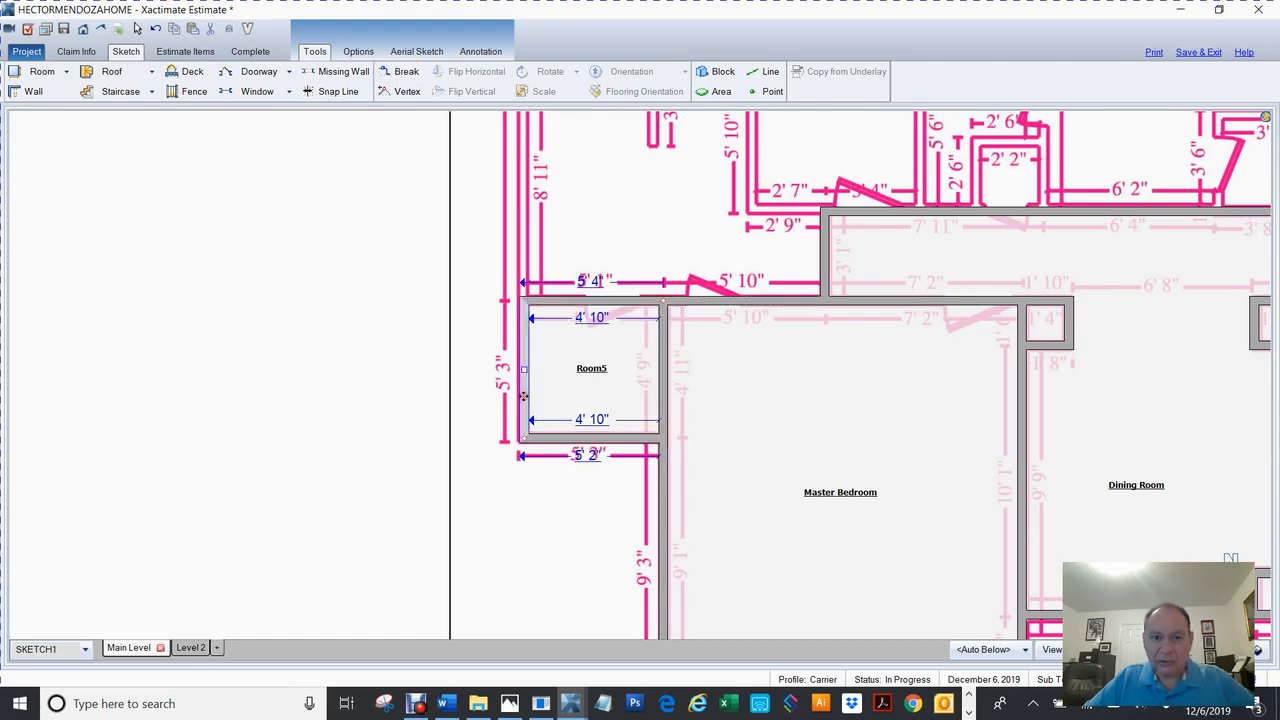
{"action": "left_click_drag", "start_coordinate": [403, 357], "coordinate": [350, 526]}
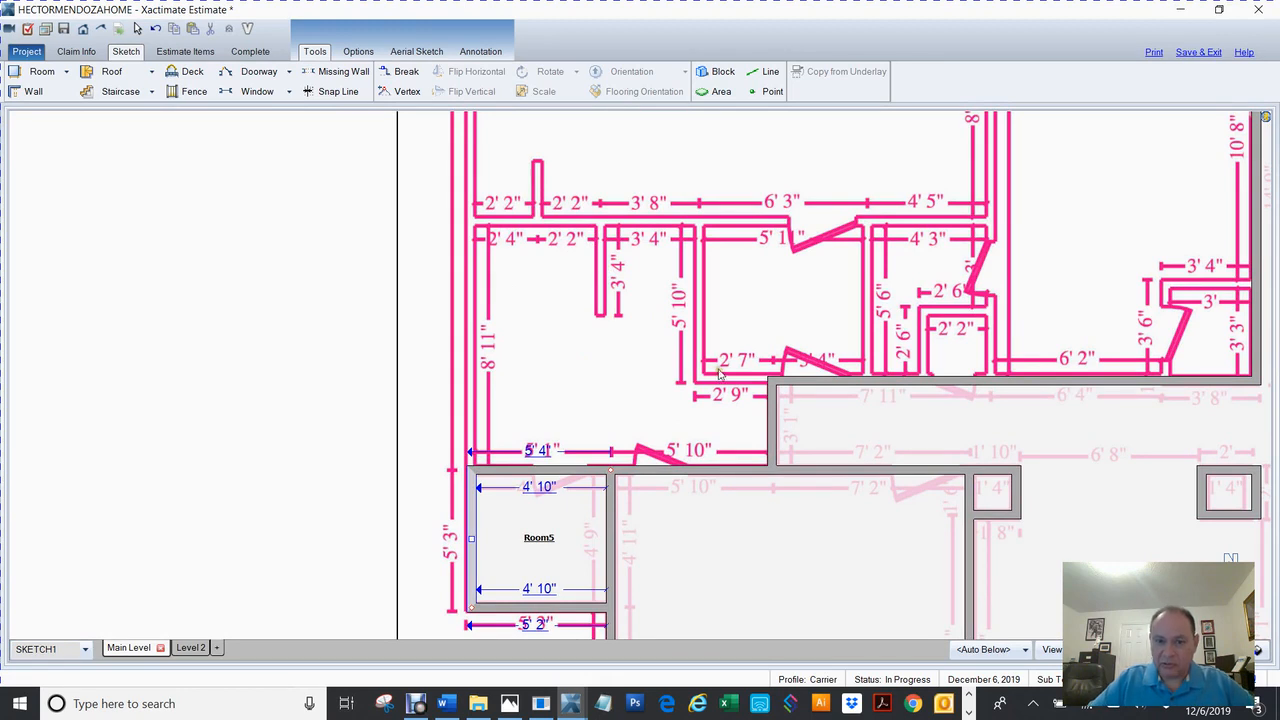
Move the 3' 4" wall left to form Room6, then break its top wall and raise it to the traced outline.
{"action": "left_click", "coordinate": [775, 432]}
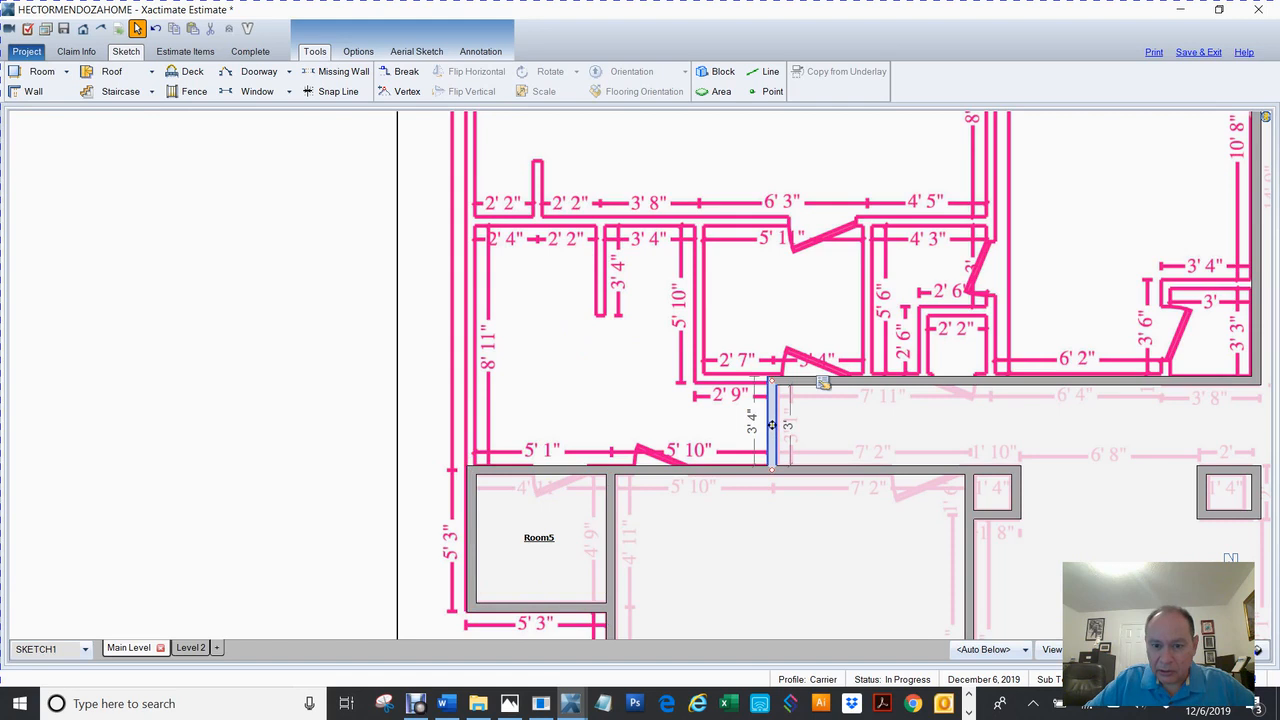
{"action": "left_click_drag", "start_coordinate": [771, 425], "coordinate": [471, 436]}
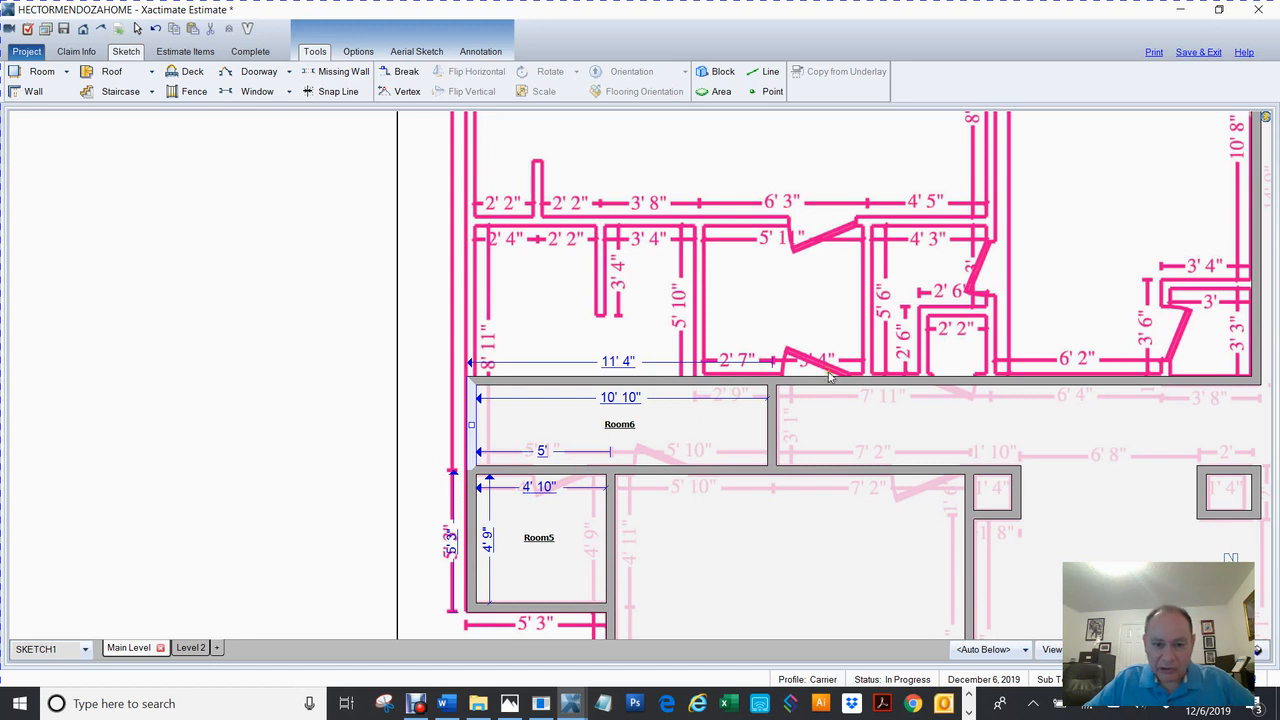
{"action": "key", "text": "b"}
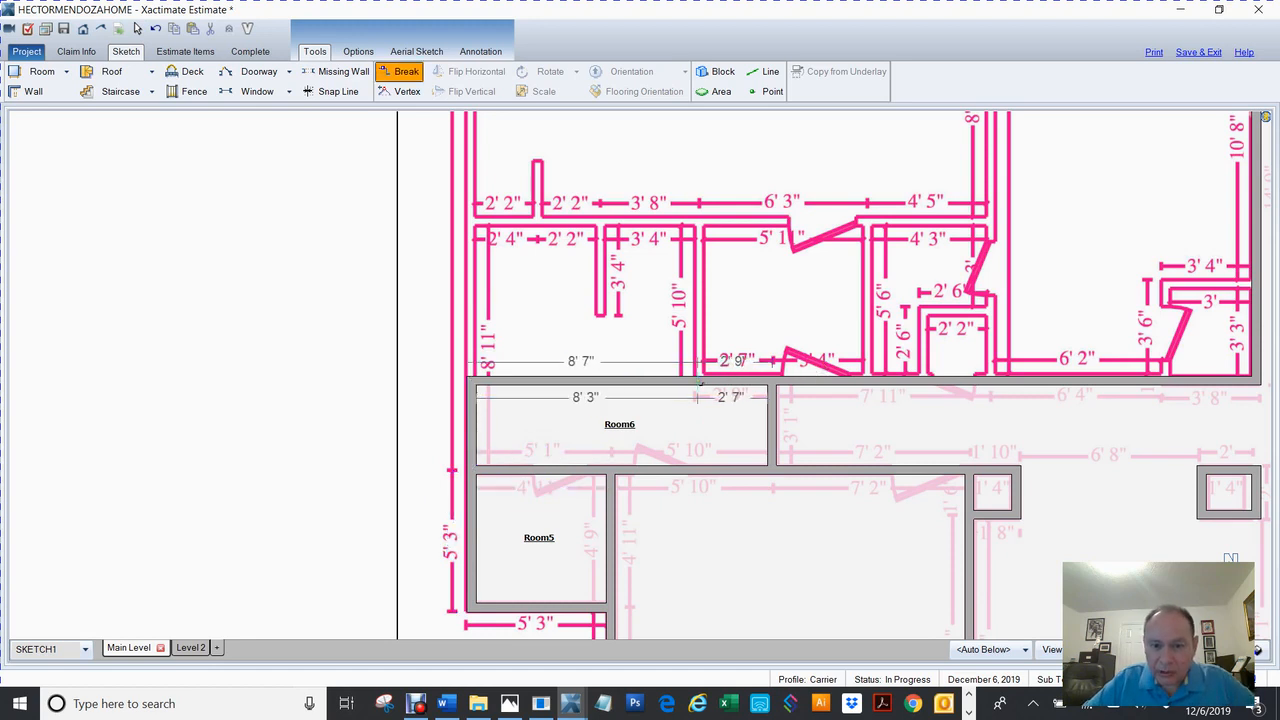
{"action": "left_click", "coordinate": [703, 380]}
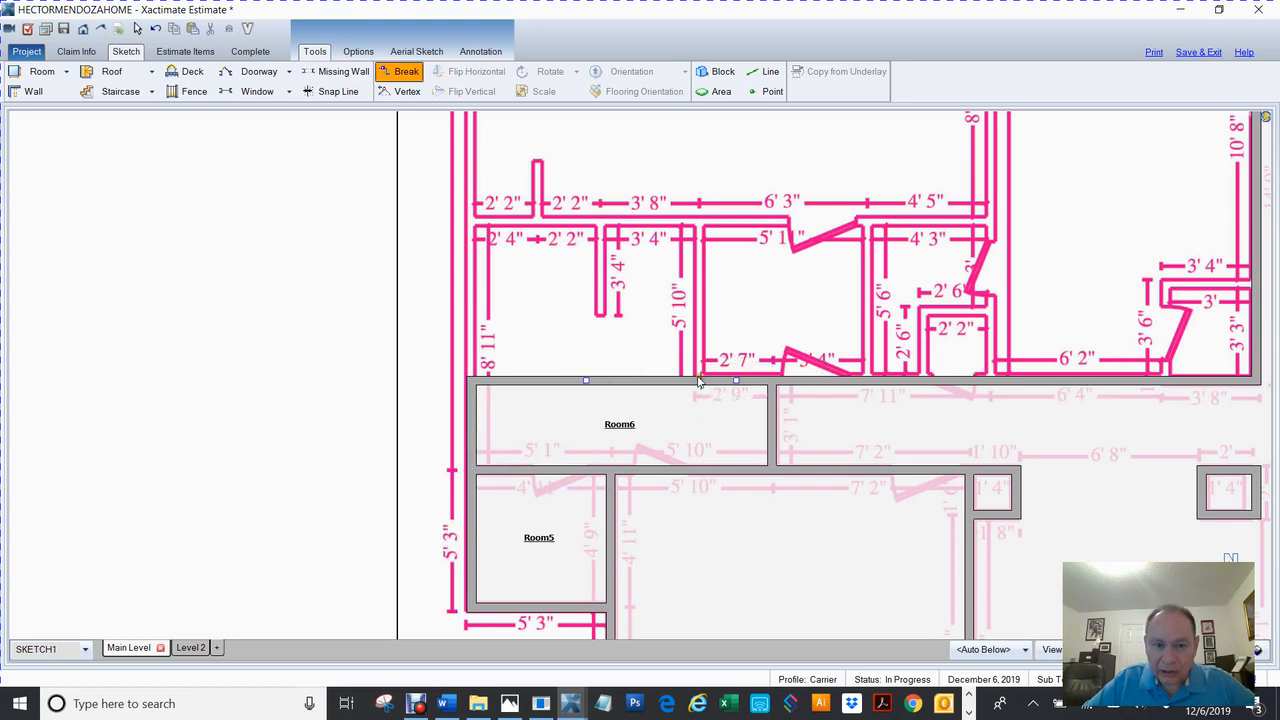
{"action": "left_click_drag", "start_coordinate": [586, 381], "coordinate": [602, 234]}
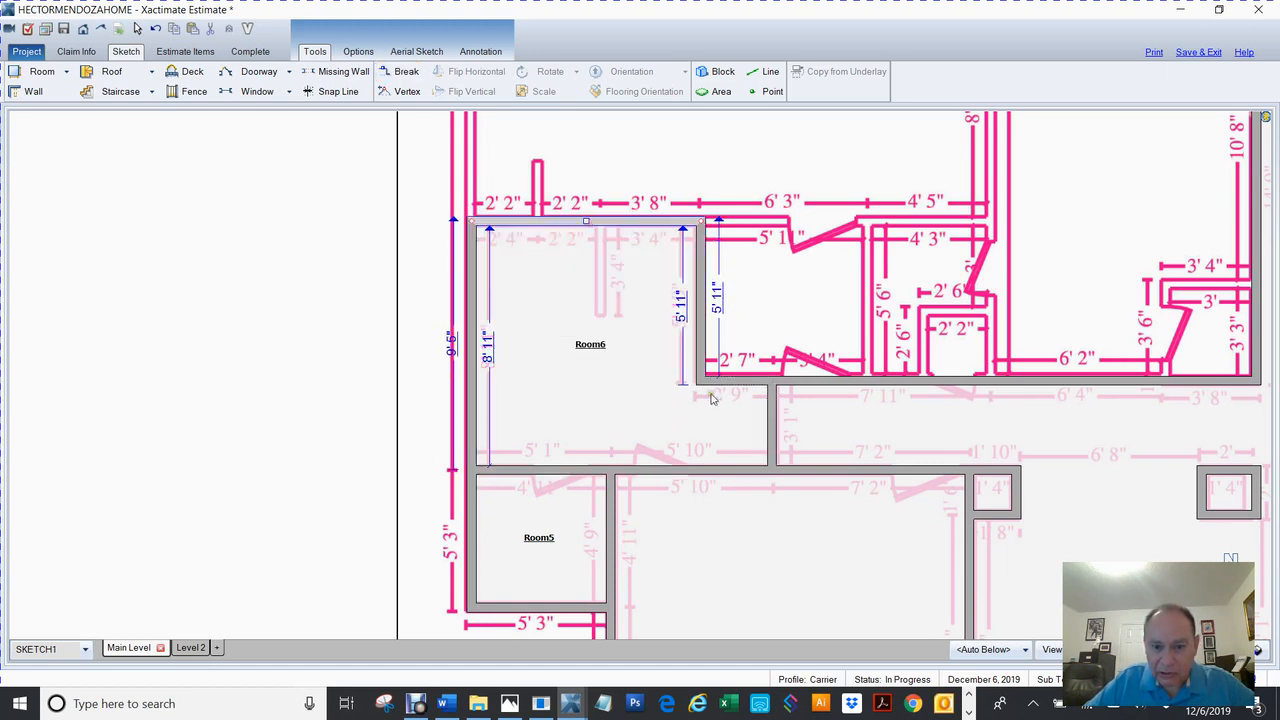
Name the L-shaped Room6 Master Bath.
{"action": "double_click", "coordinate": [590, 350]}
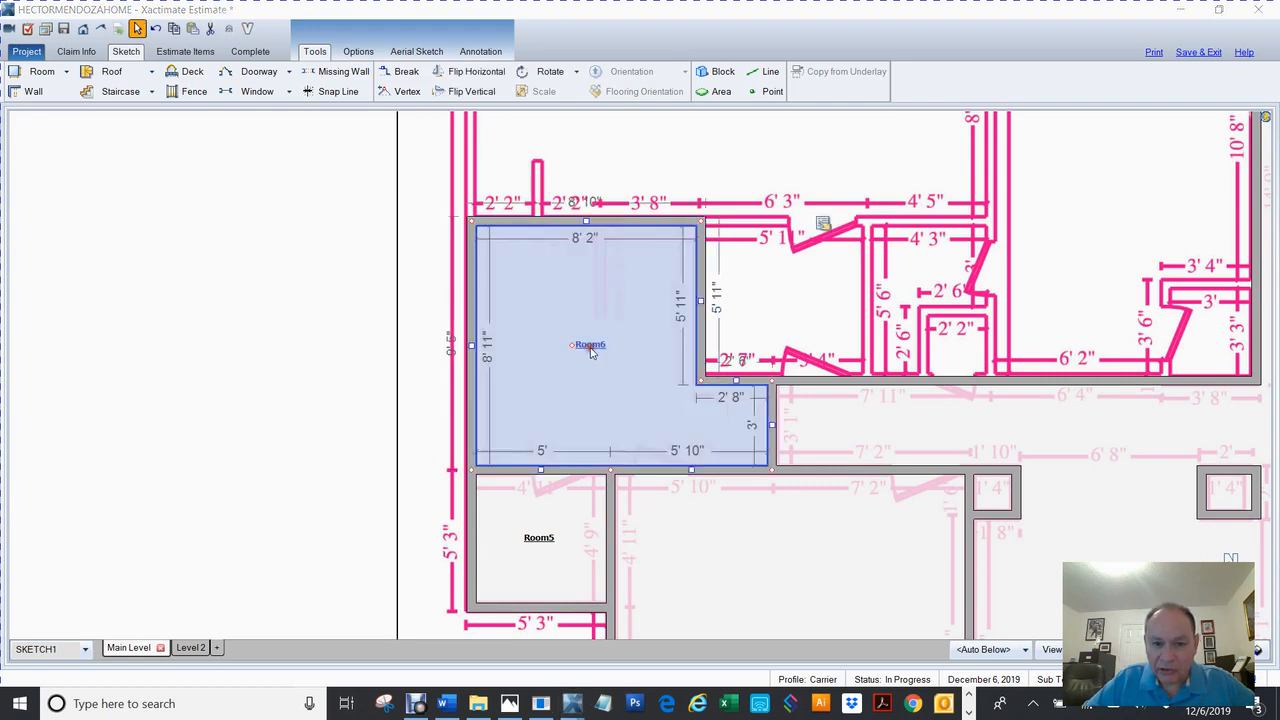
{"action": "type", "text": "M"}
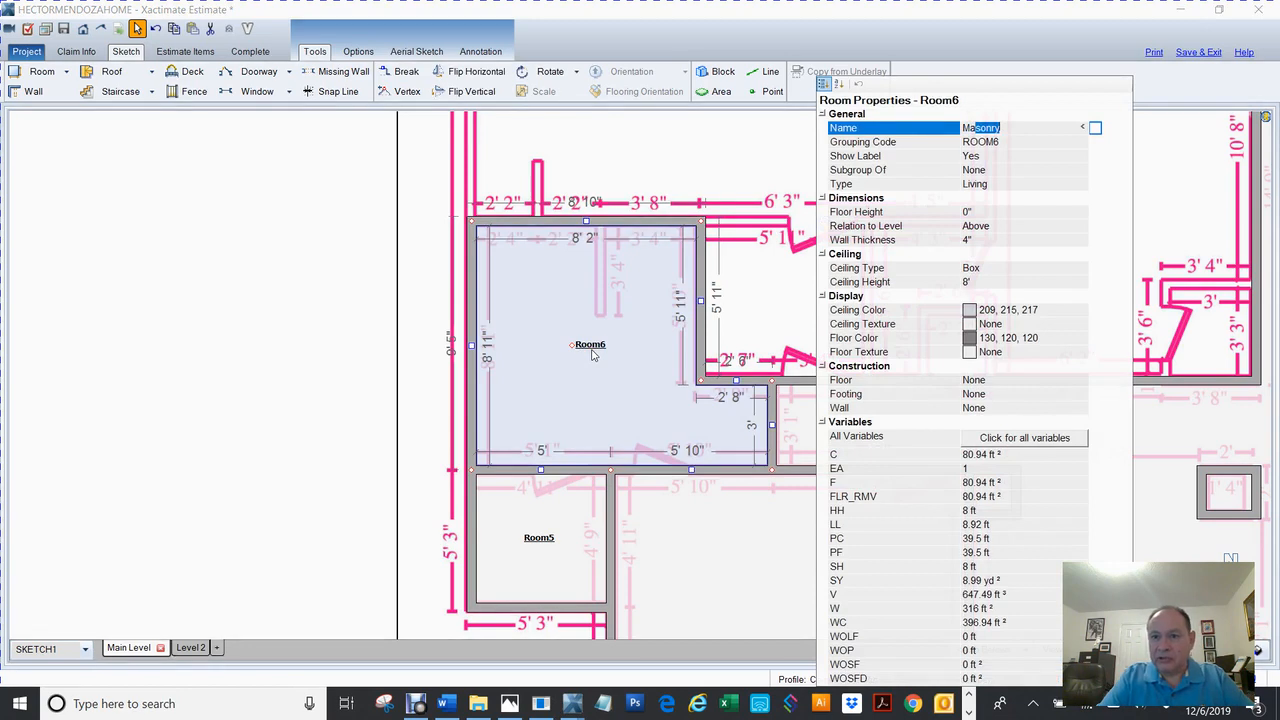
{"action": "type", "text": "aster Bath"}
{"action": "key", "text": "Return"}
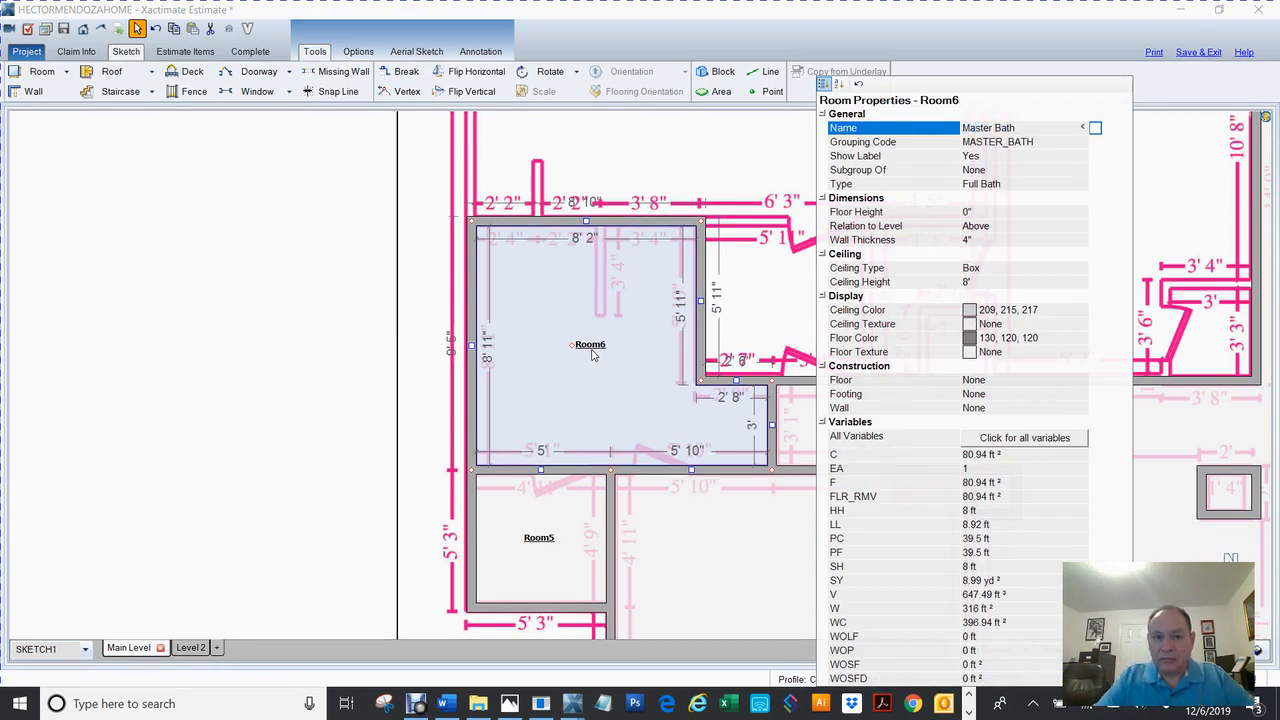
Name the small Room5 below the Master Bath Closet.
{"action": "double_click", "coordinate": [537, 547]}
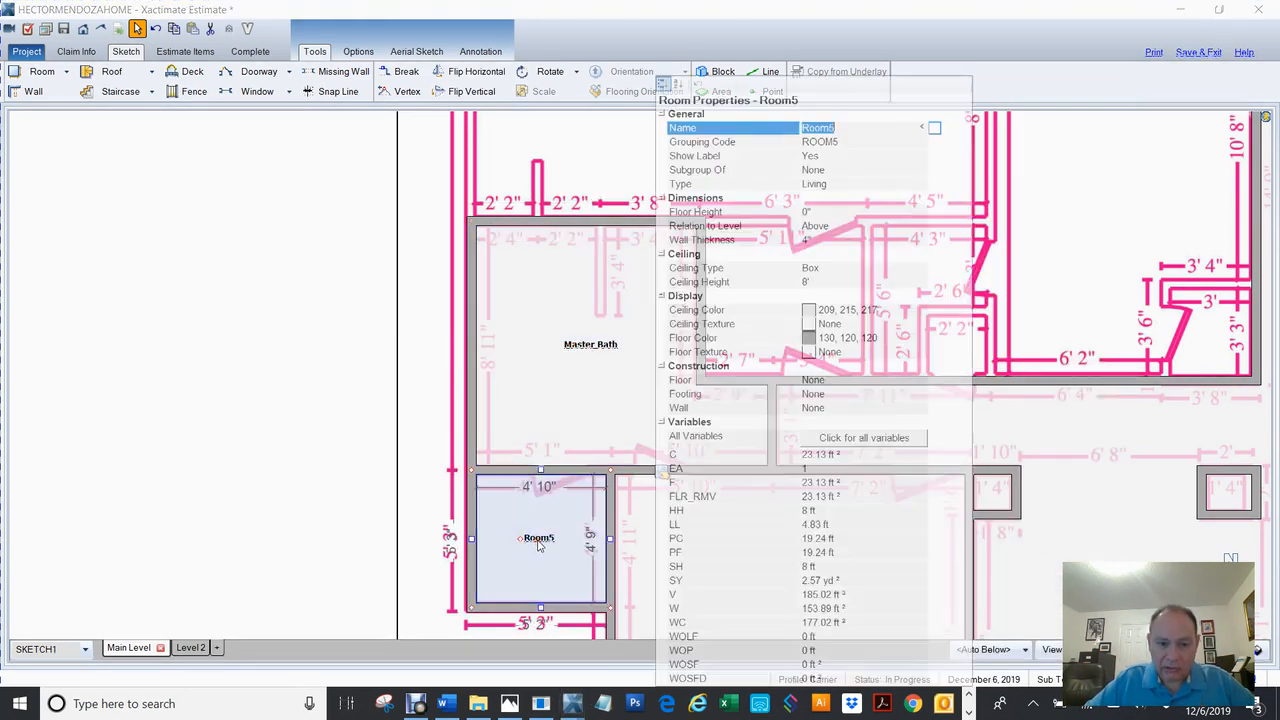
{"action": "type", "text": "Closet"}
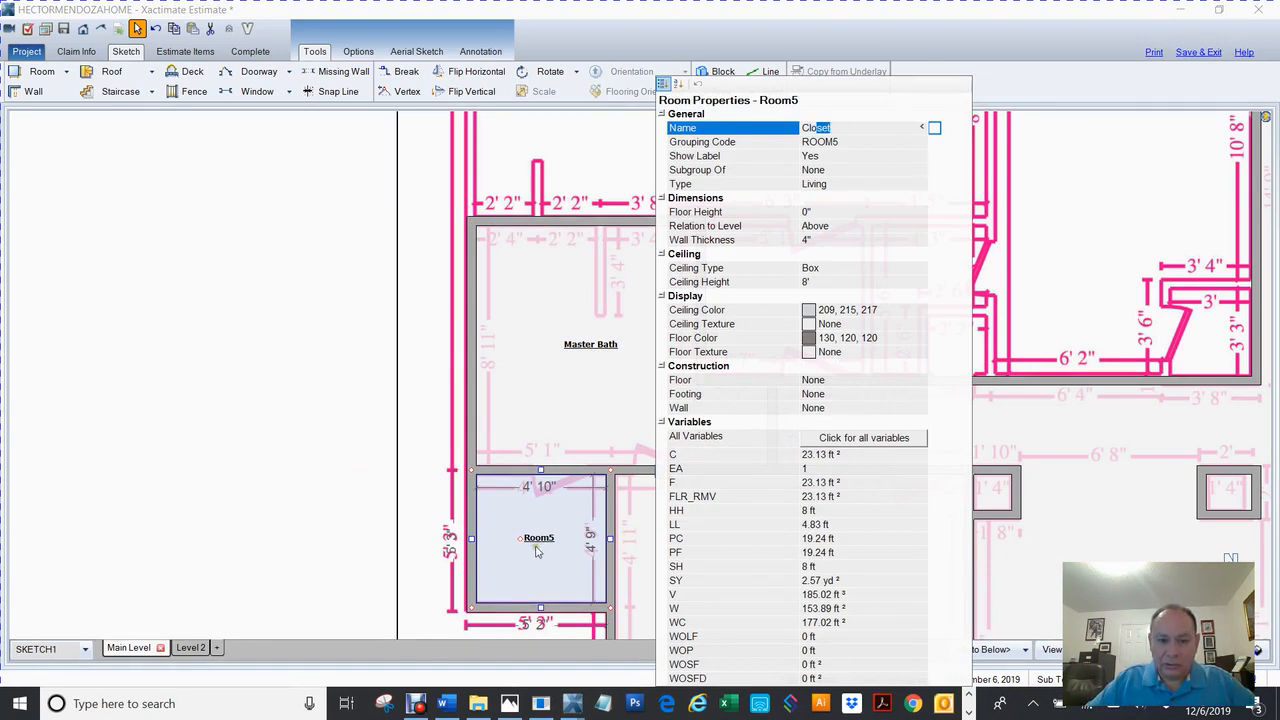
{"action": "key", "text": "Return"}
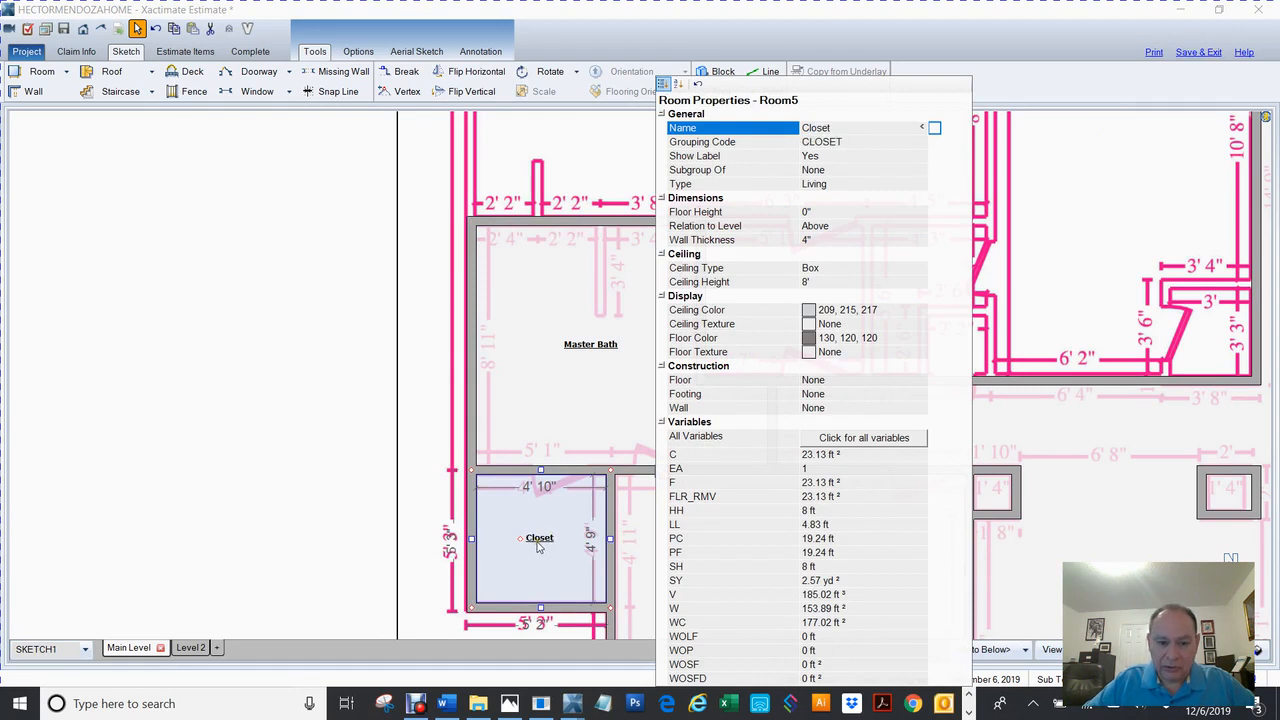
{"action": "left_click", "coordinate": [540, 541]}
{"action": "left_click", "coordinate": [625, 364]}
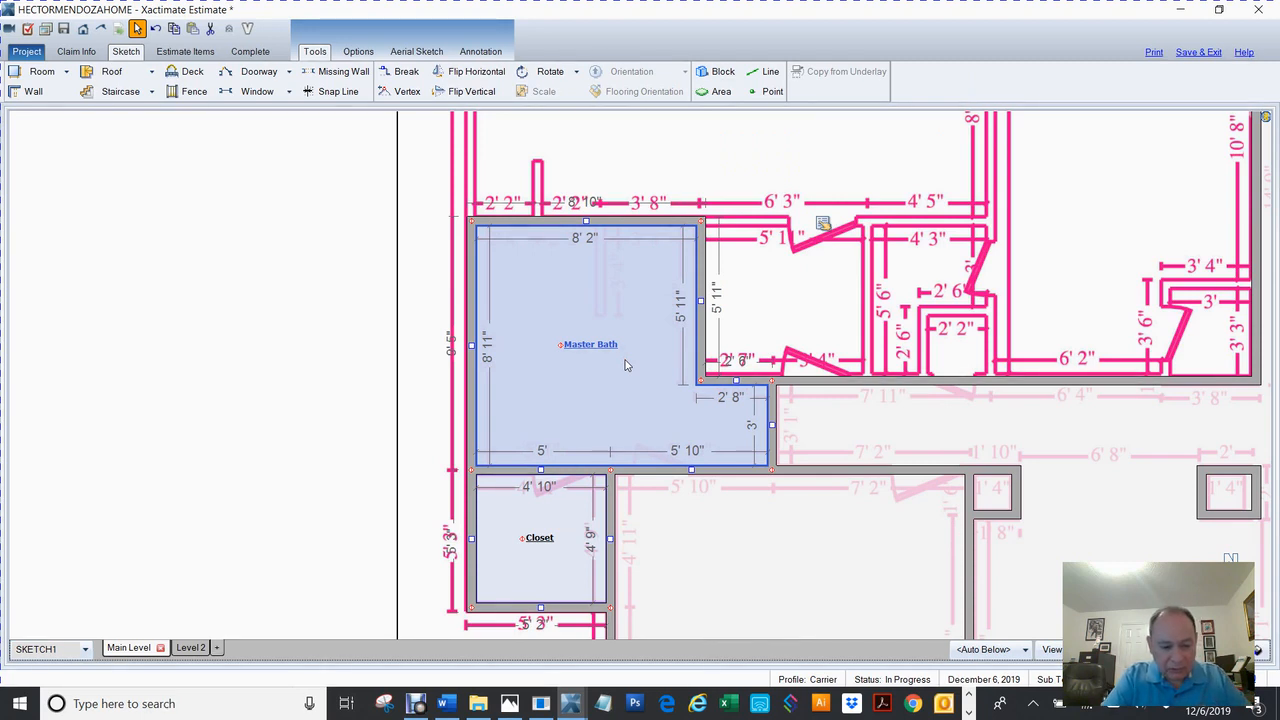
{"action": "key", "text": "Escape"}
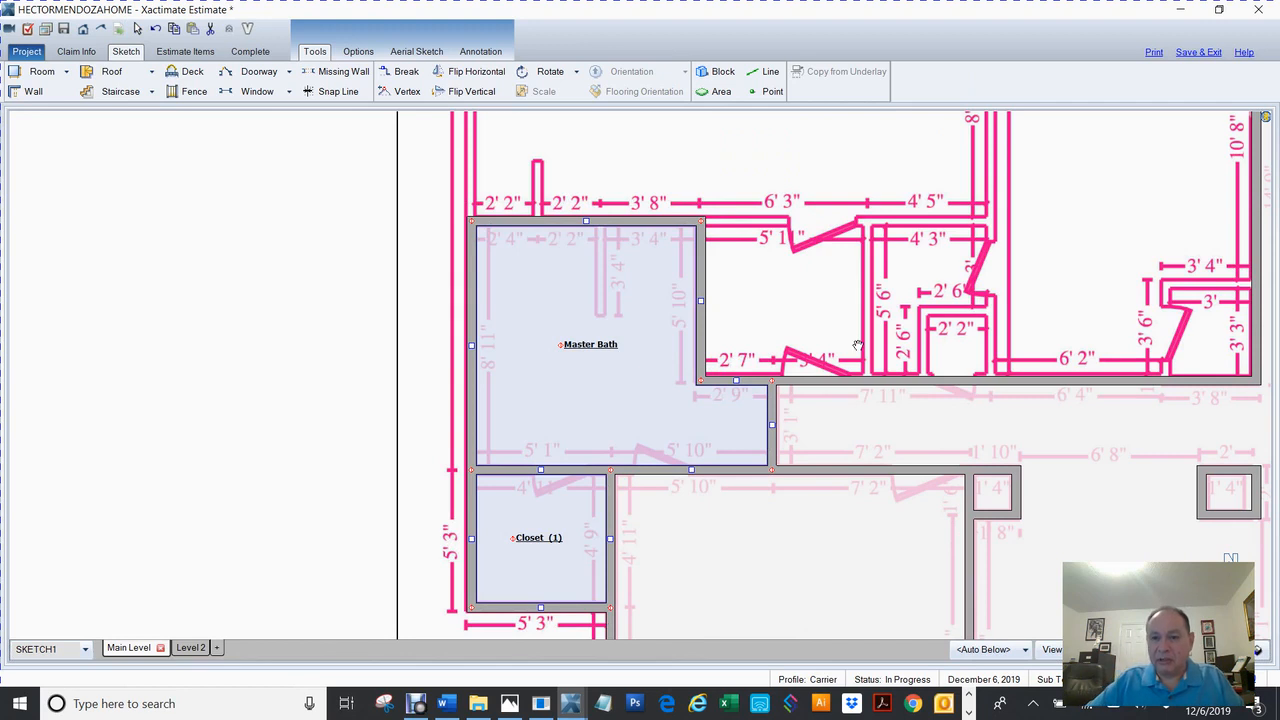
Push the Master Bath's right wall out to form a new room about 5' 10" by 5' 7".
{"action": "left_click", "coordinate": [384, 385]}
{"action": "left_click_drag", "start_coordinate": [283, 424], "coordinate": [223, 457]}
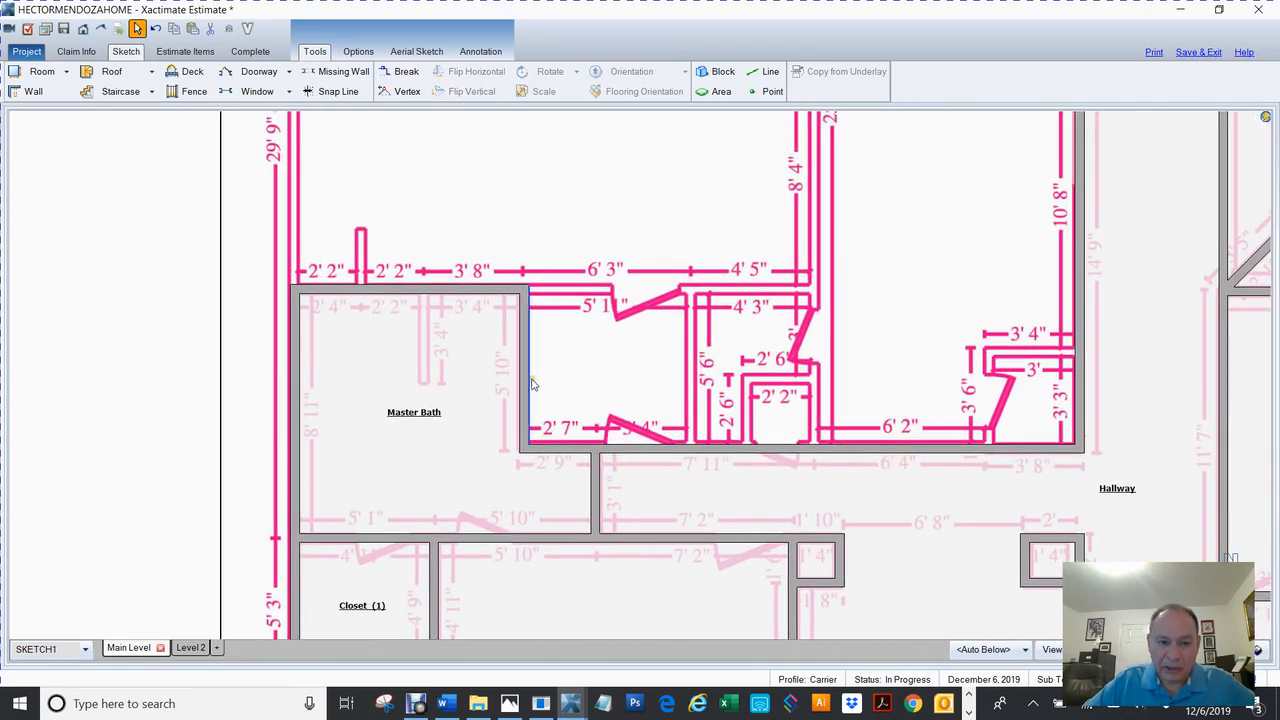
{"action": "left_click", "coordinate": [531, 383]}
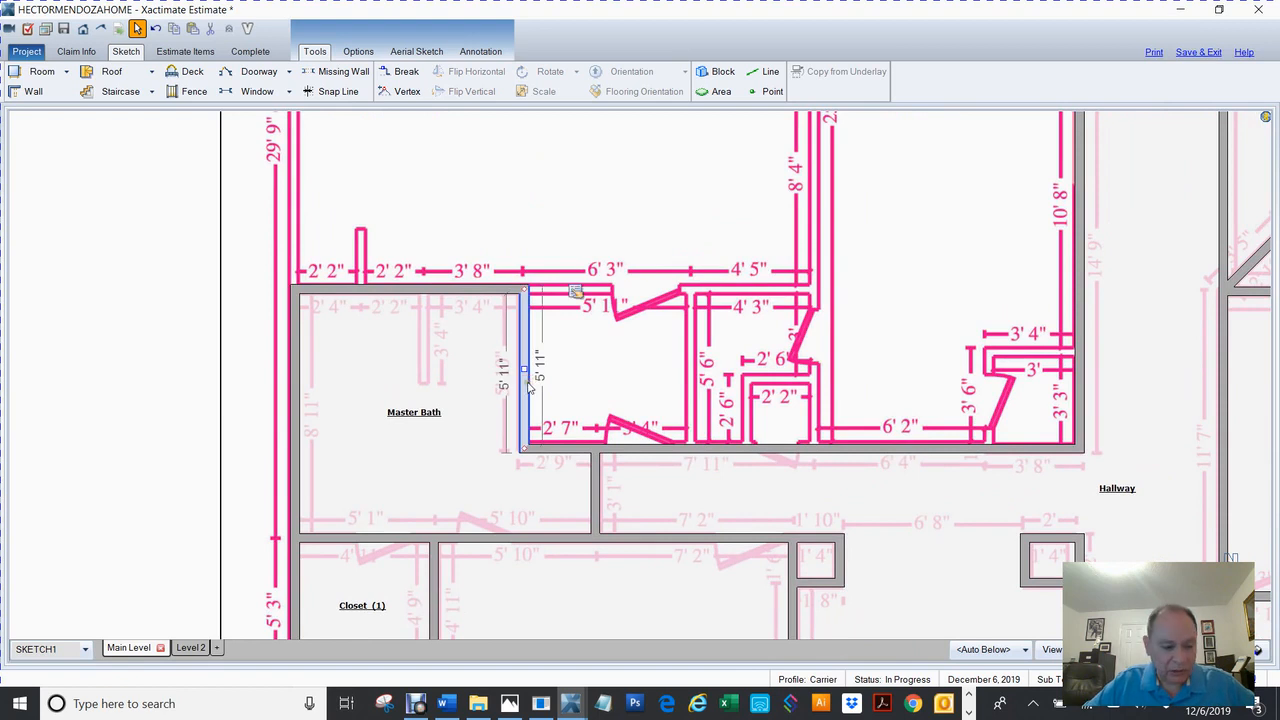
{"action": "left_click_drag", "start_coordinate": [523, 369], "coordinate": [689, 352]}
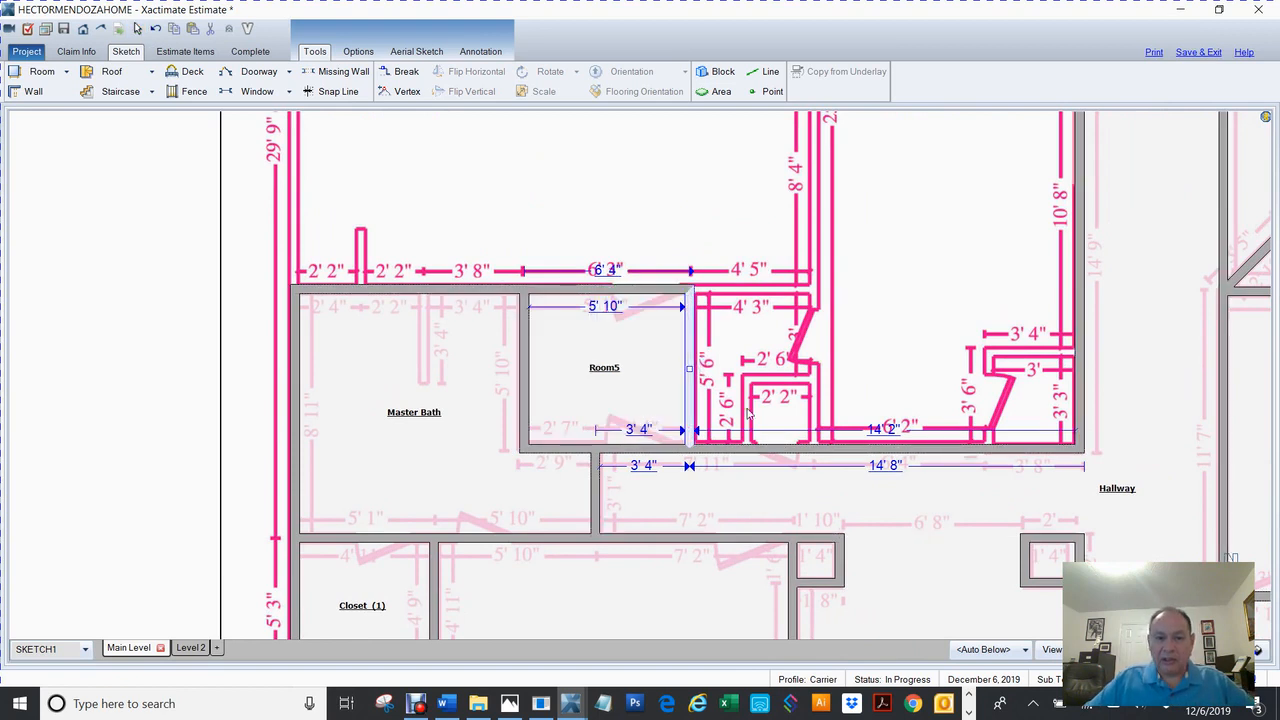
Name the new room Utility Room.
{"action": "double_click", "coordinate": [606, 372]}
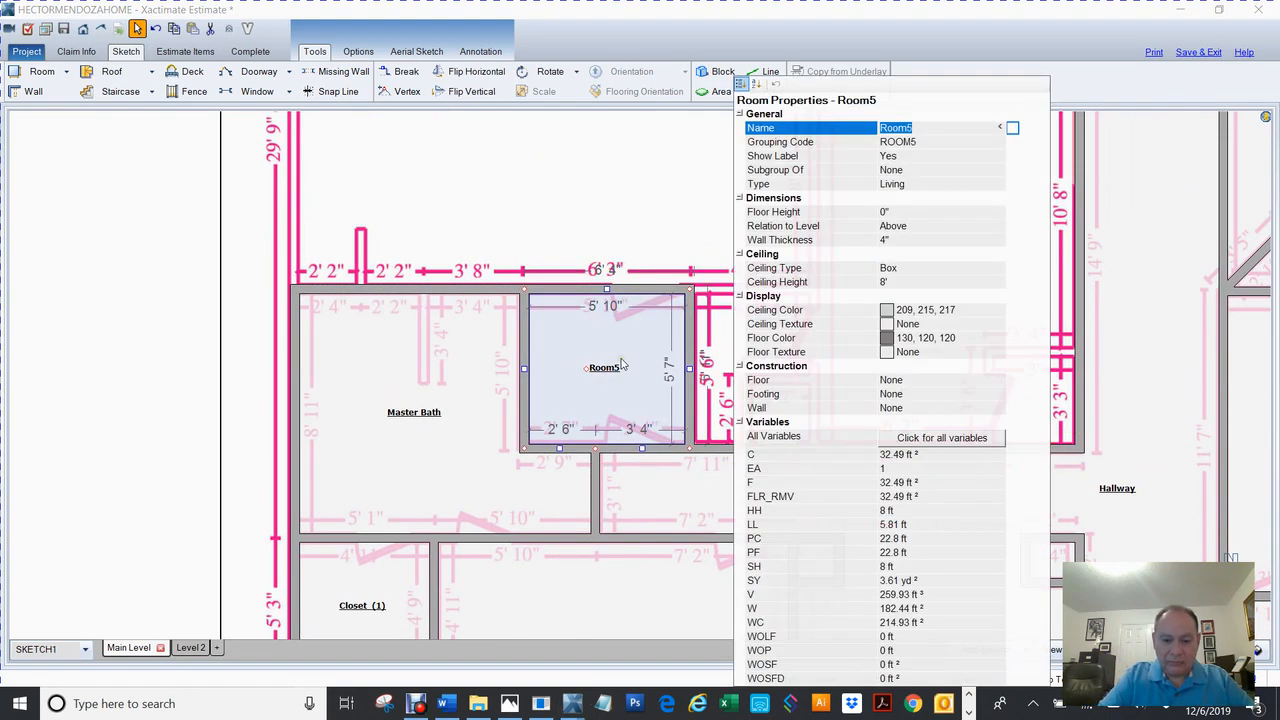
{"action": "type", "text": "Utility"}
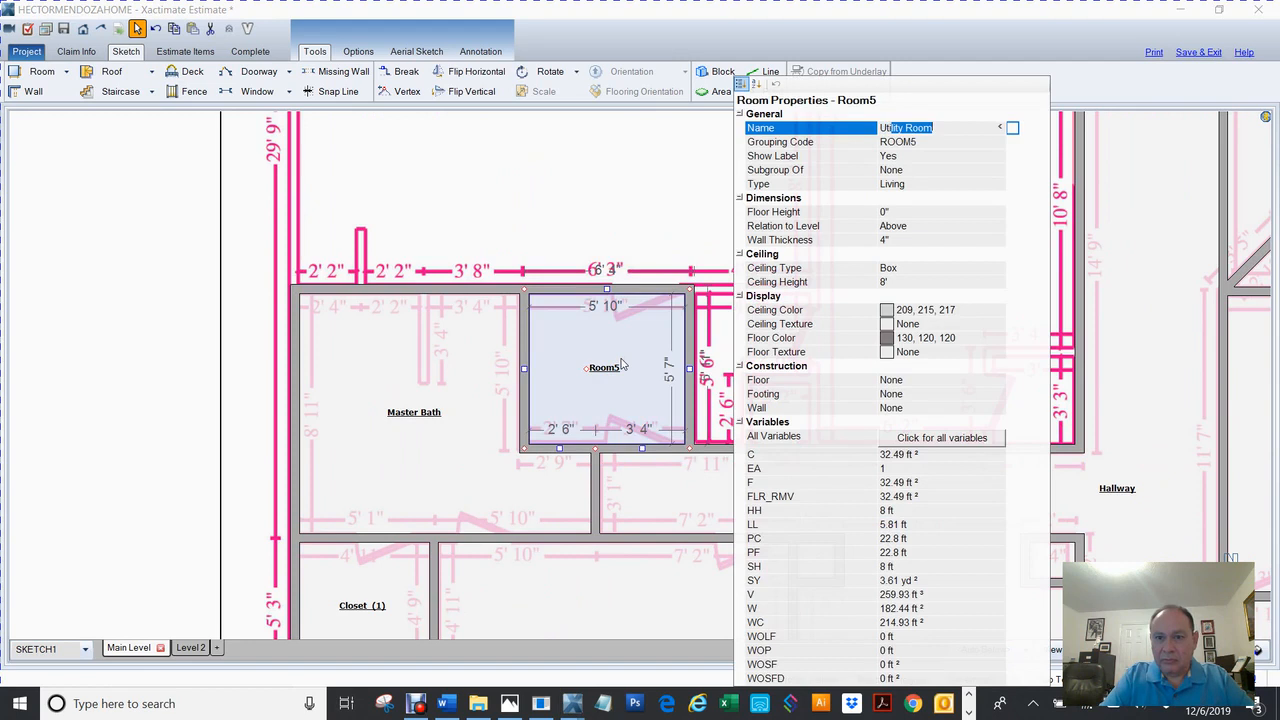
{"action": "key", "text": "Return"}
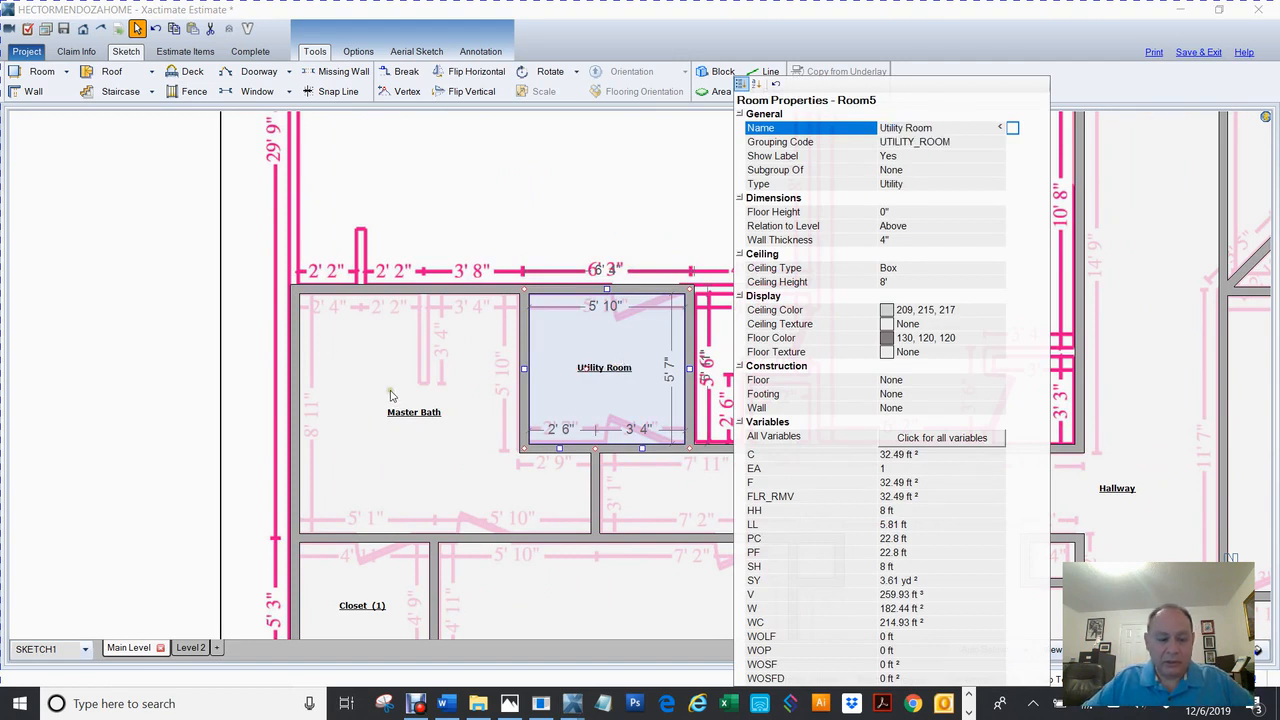
{"action": "left_click", "coordinate": [268, 360]}
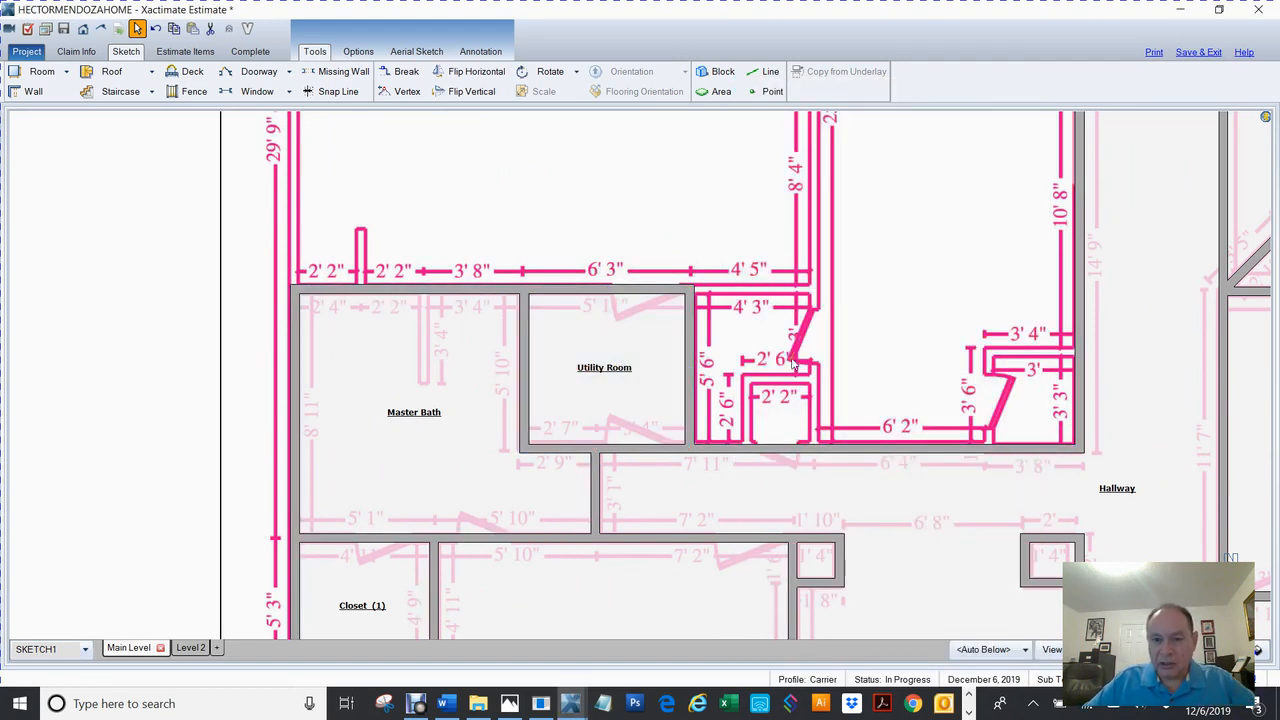
Extend a new room, about 4' 4" by 5' 7", from the Utility Room's right wall.
{"action": "left_click_drag", "start_coordinate": [745, 362], "coordinate": [622, 369]}
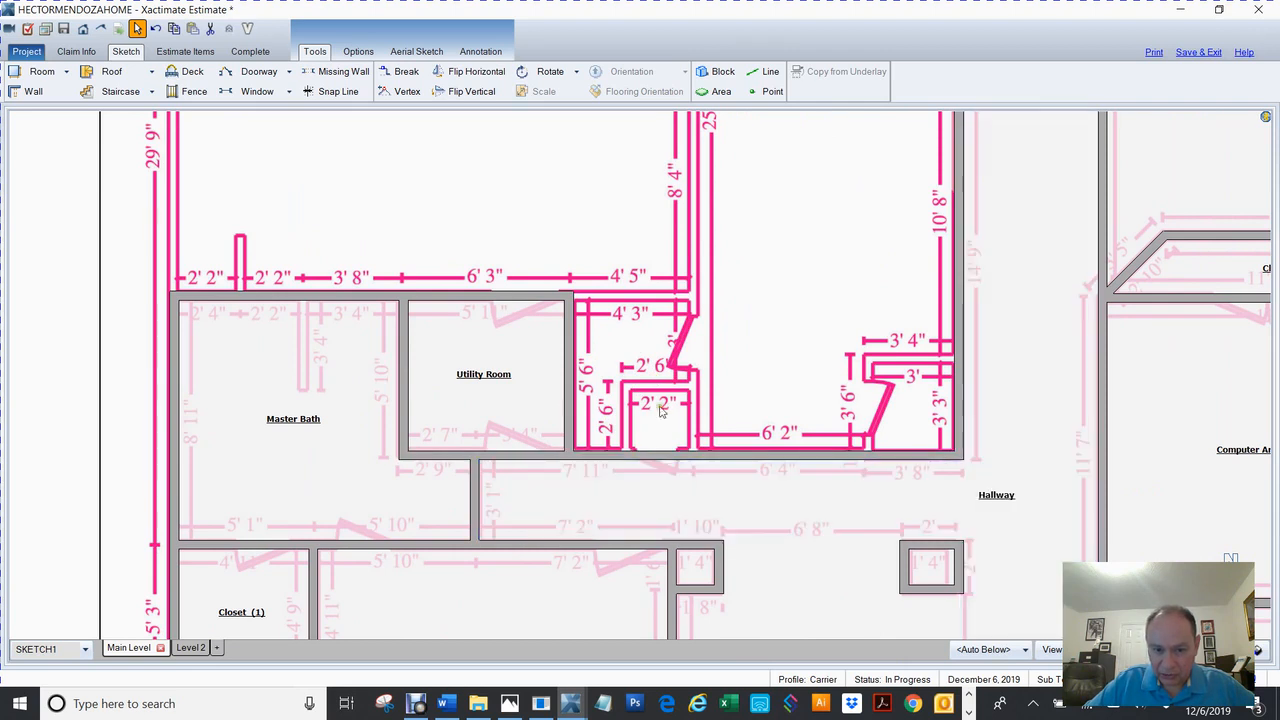
{"action": "left_click", "coordinate": [568, 376]}
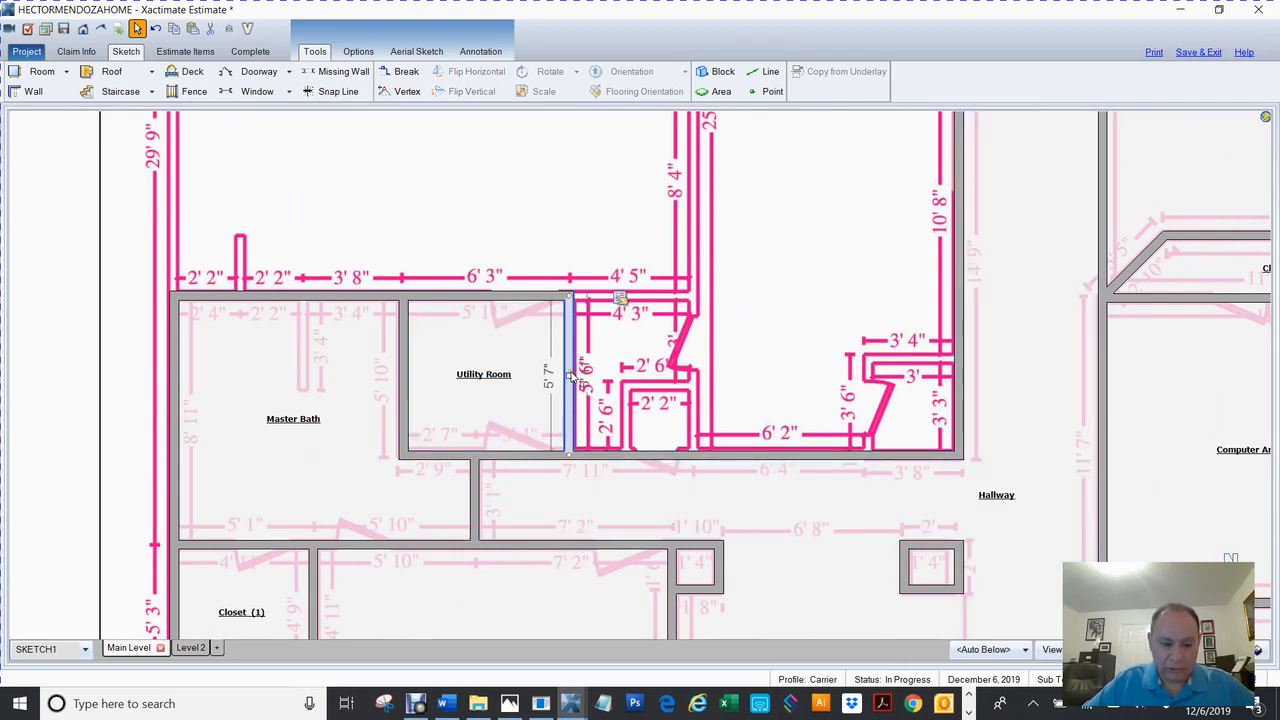
{"action": "left_click_drag", "start_coordinate": [569, 376], "coordinate": [694, 368]}
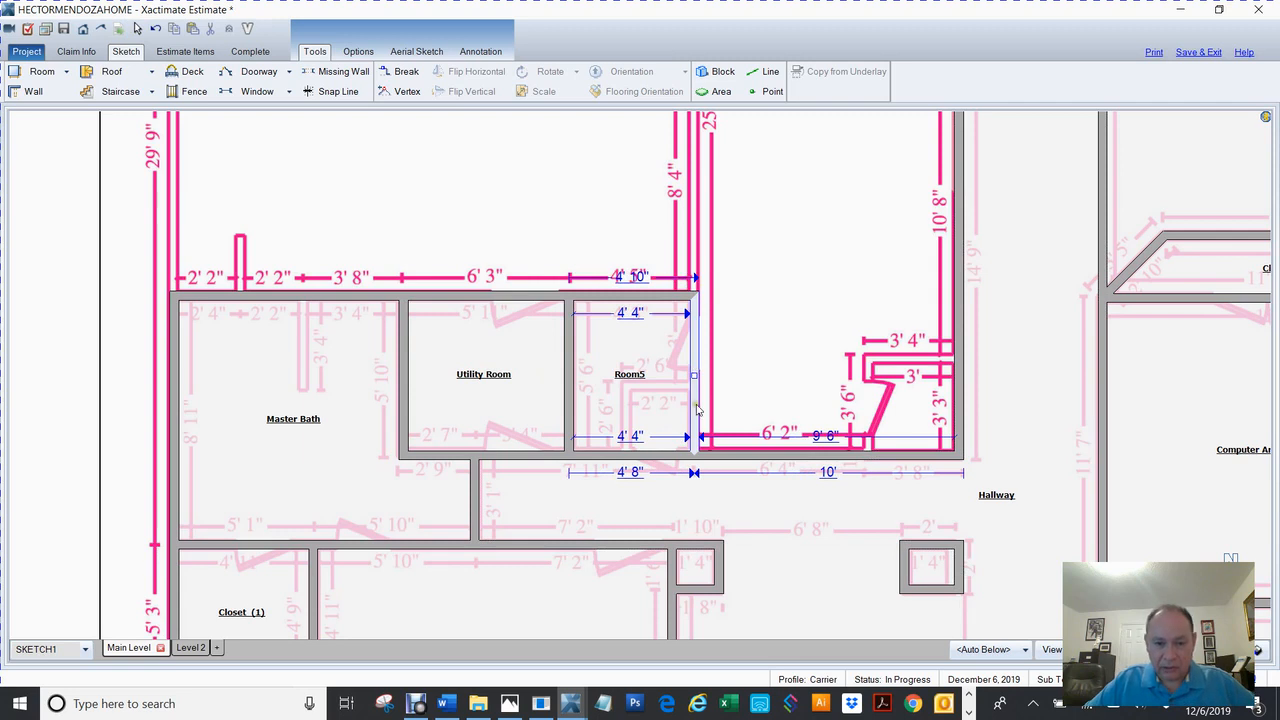
Name the new room Pantry.
{"action": "double_click", "coordinate": [625, 378]}
{"action": "type", "text": "Pantry"}
{"action": "key", "text": "Return"}
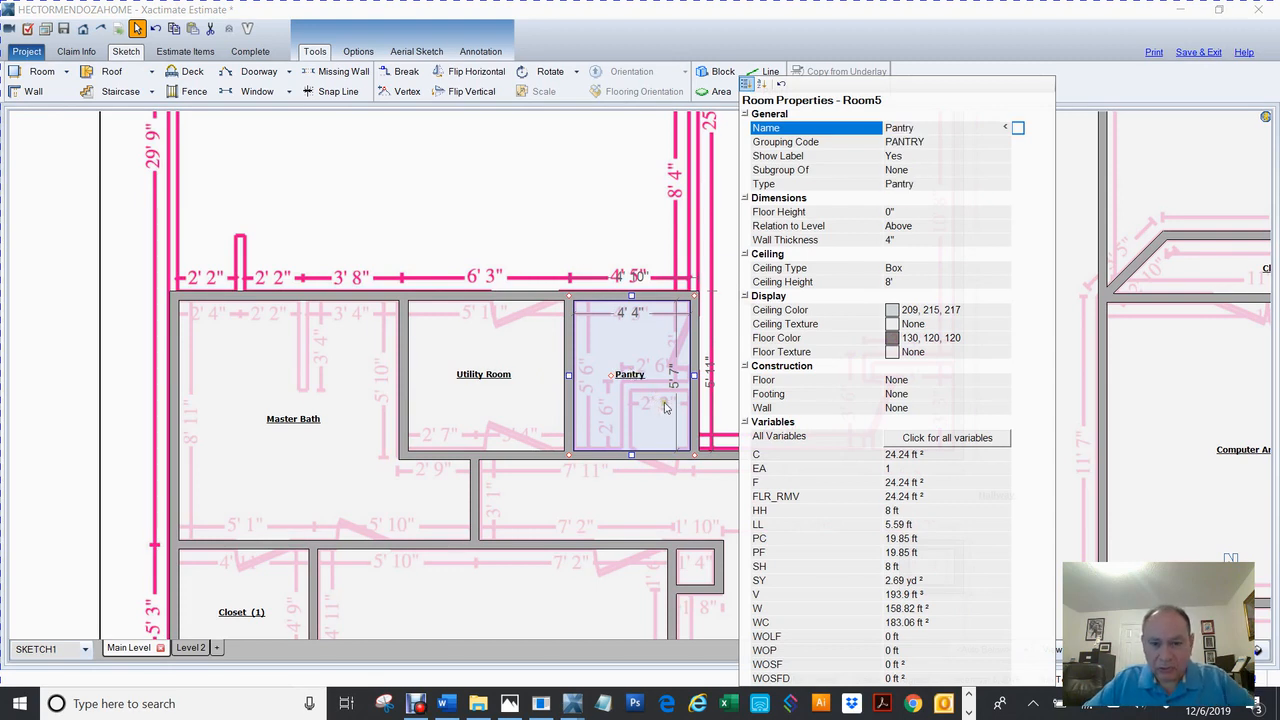
{"action": "left_click", "coordinate": [135, 288]}
{"action": "key", "text": "Escape"}
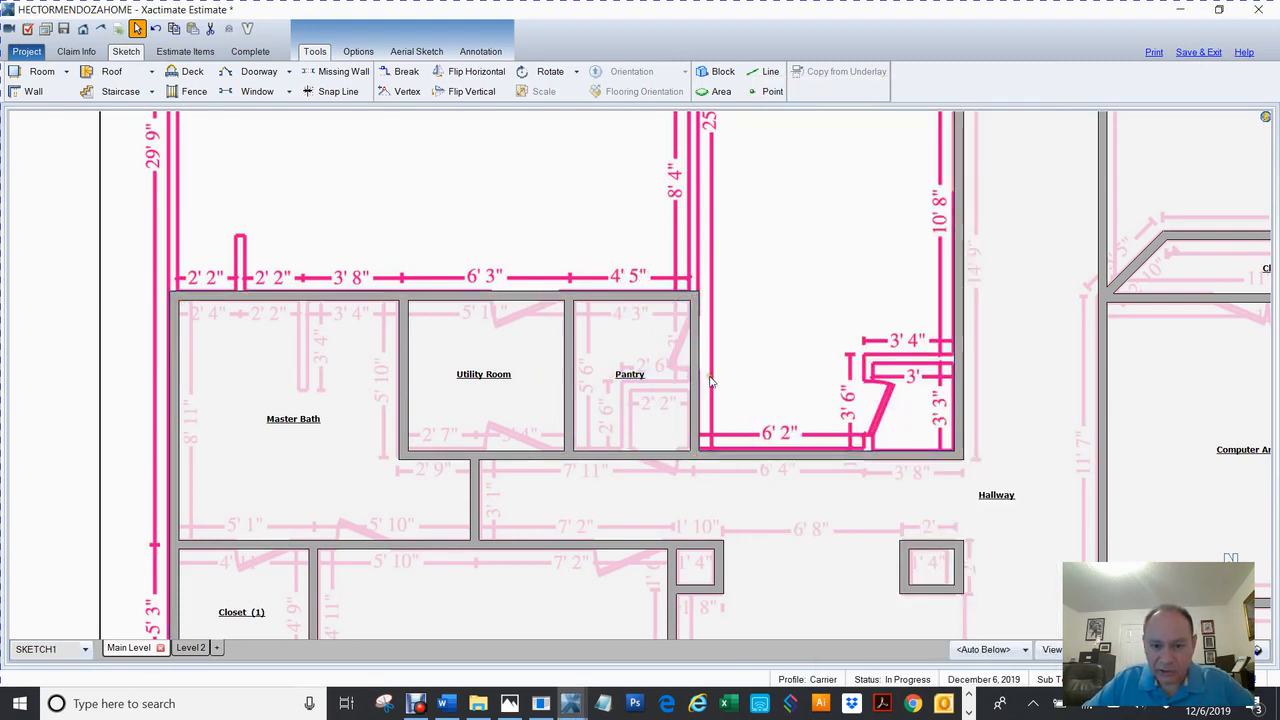
Break the Pantry's right wall and pull its lower segment inward to form Room5.
{"action": "key", "text": "b"}
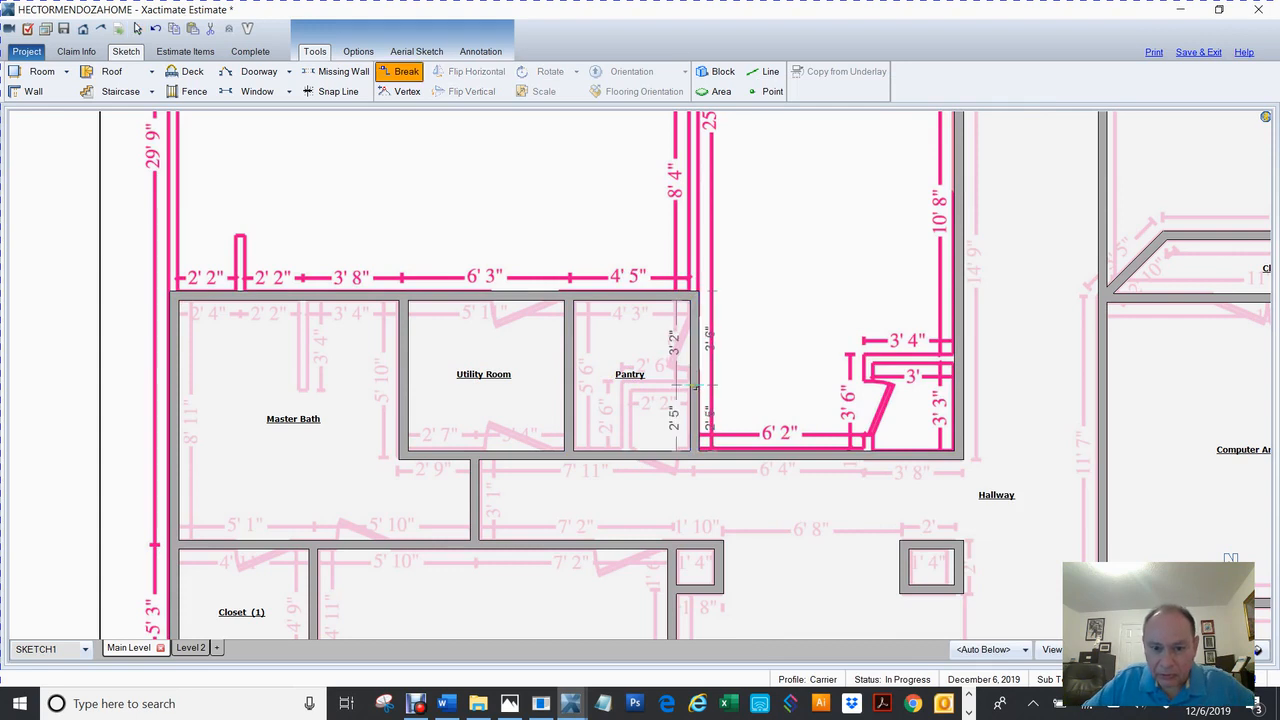
{"action": "left_click", "coordinate": [694, 386]}
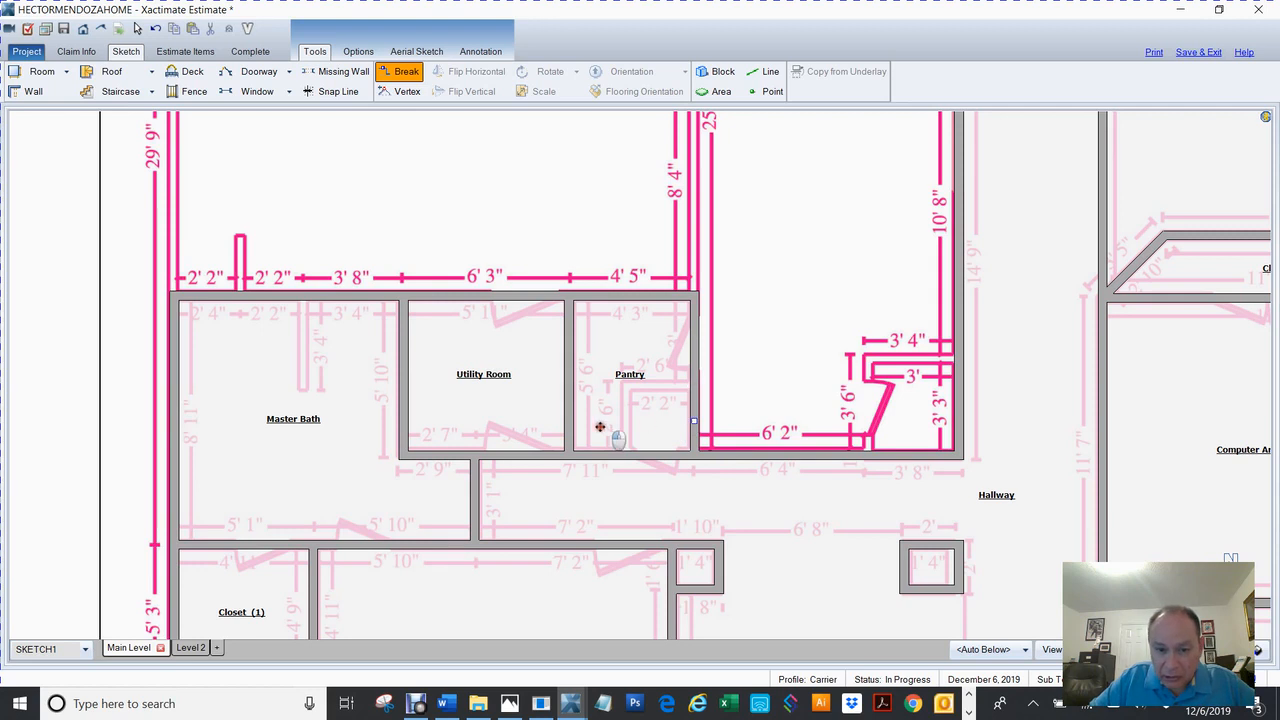
{"action": "left_click", "coordinate": [660, 413]}
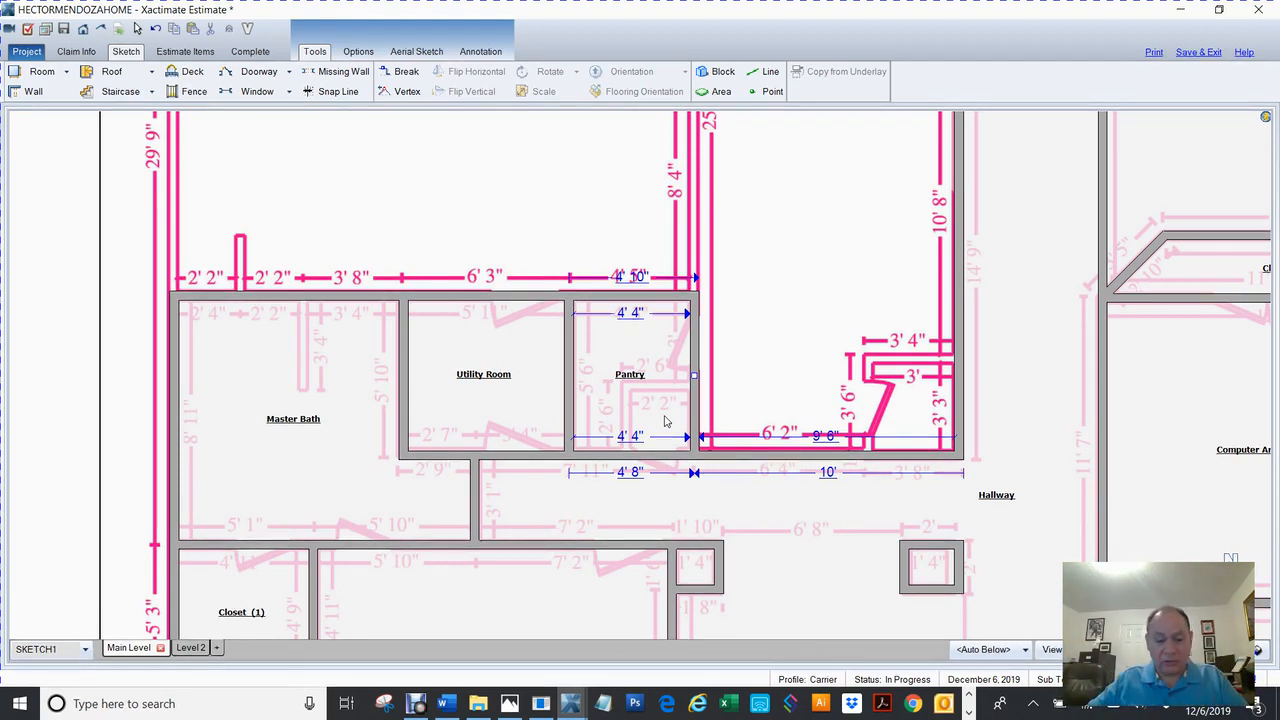
{"action": "key", "text": "b"}
{"action": "left_click", "coordinate": [694, 360]}
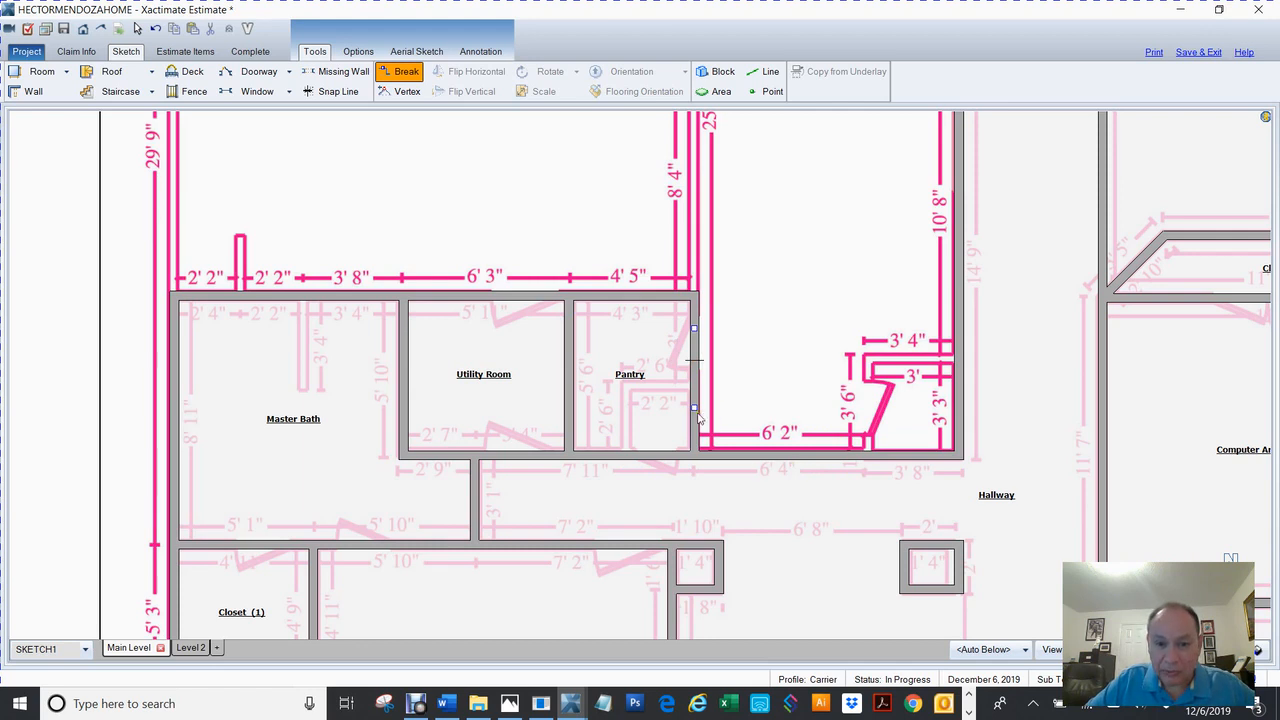
{"action": "left_click_drag", "start_coordinate": [694, 408], "coordinate": [628, 422]}
Lower Room5's top wall so the new room is about 2' 2" wide in the corner.
{"action": "left_click", "coordinate": [668, 361]}
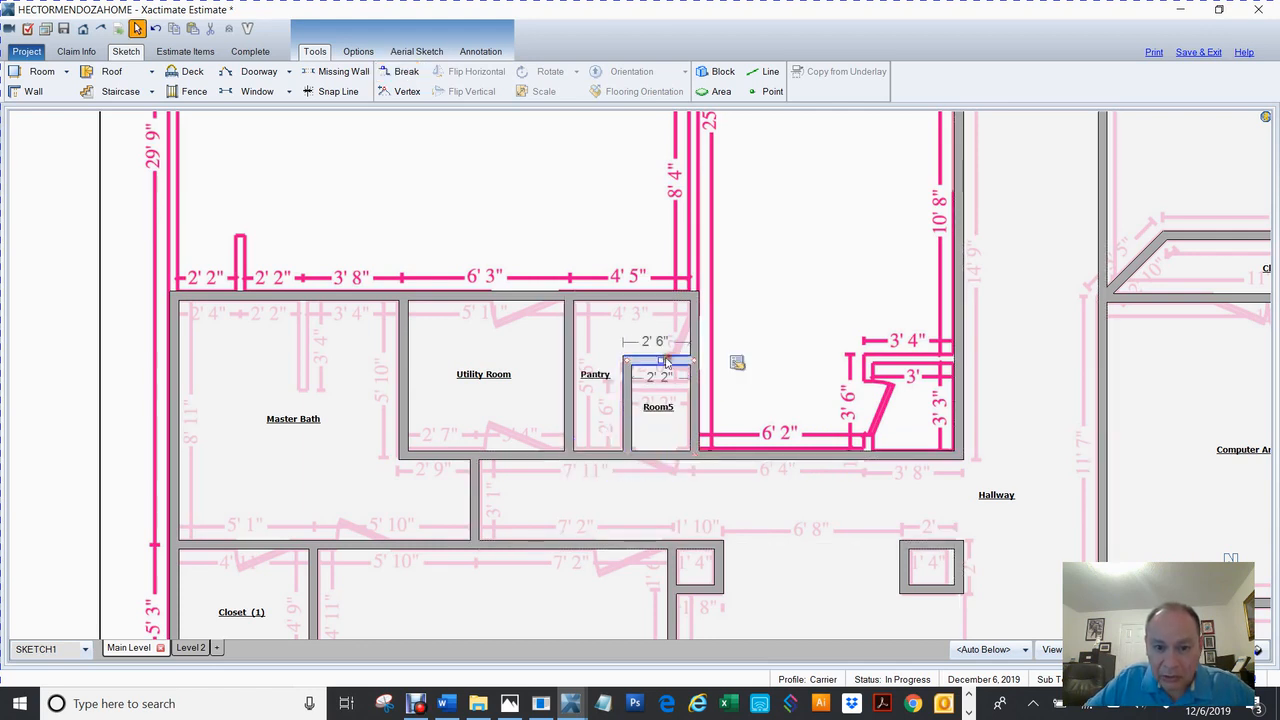
{"action": "left_click", "coordinate": [662, 385]}
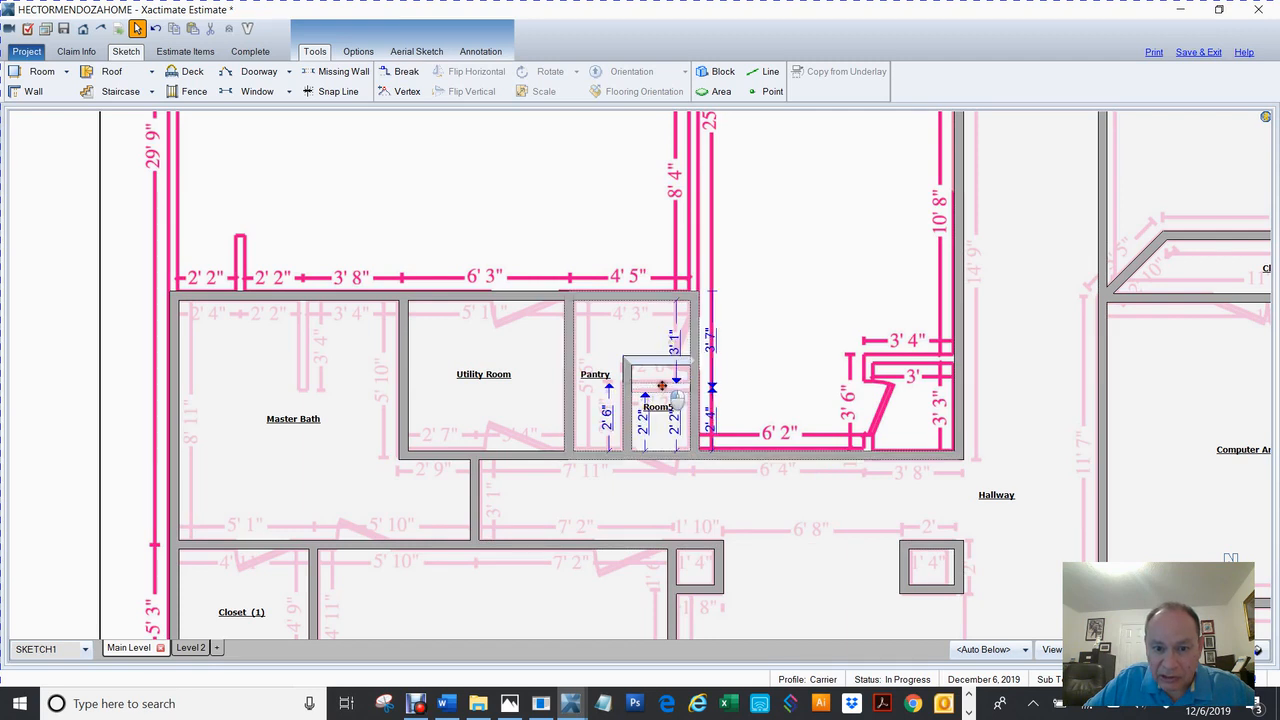
{"action": "left_click_drag", "start_coordinate": [662, 384], "coordinate": [662, 385]}
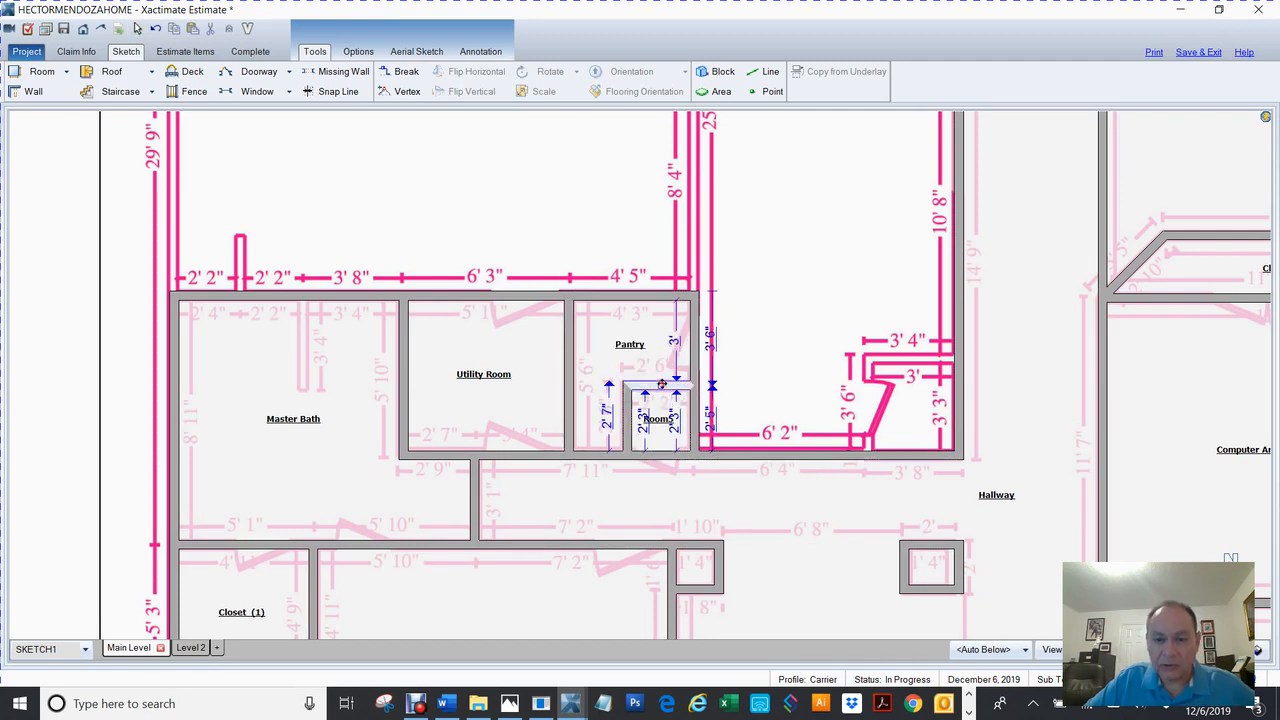
{"action": "left_click", "coordinate": [716, 535]}
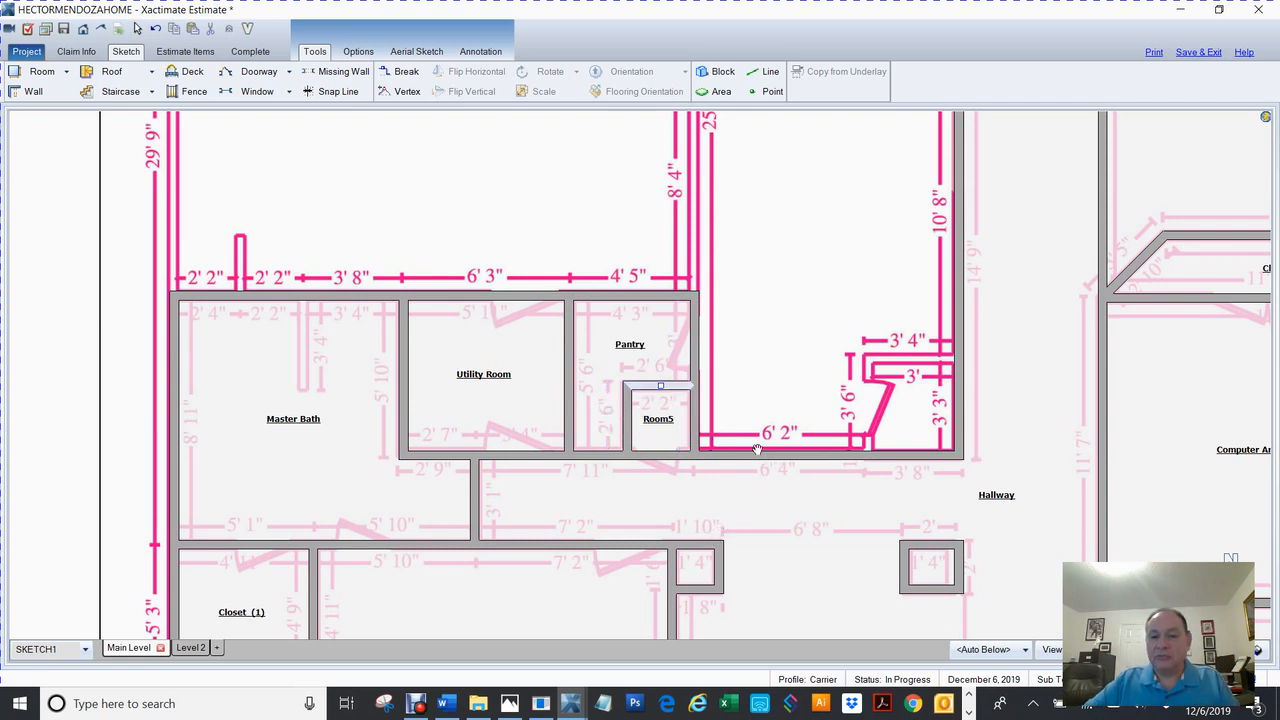
{"action": "scroll", "coordinate": [771, 461], "scroll_direction": "down", "scroll_amount": 3}
{"action": "left_click", "coordinate": [785, 388]}
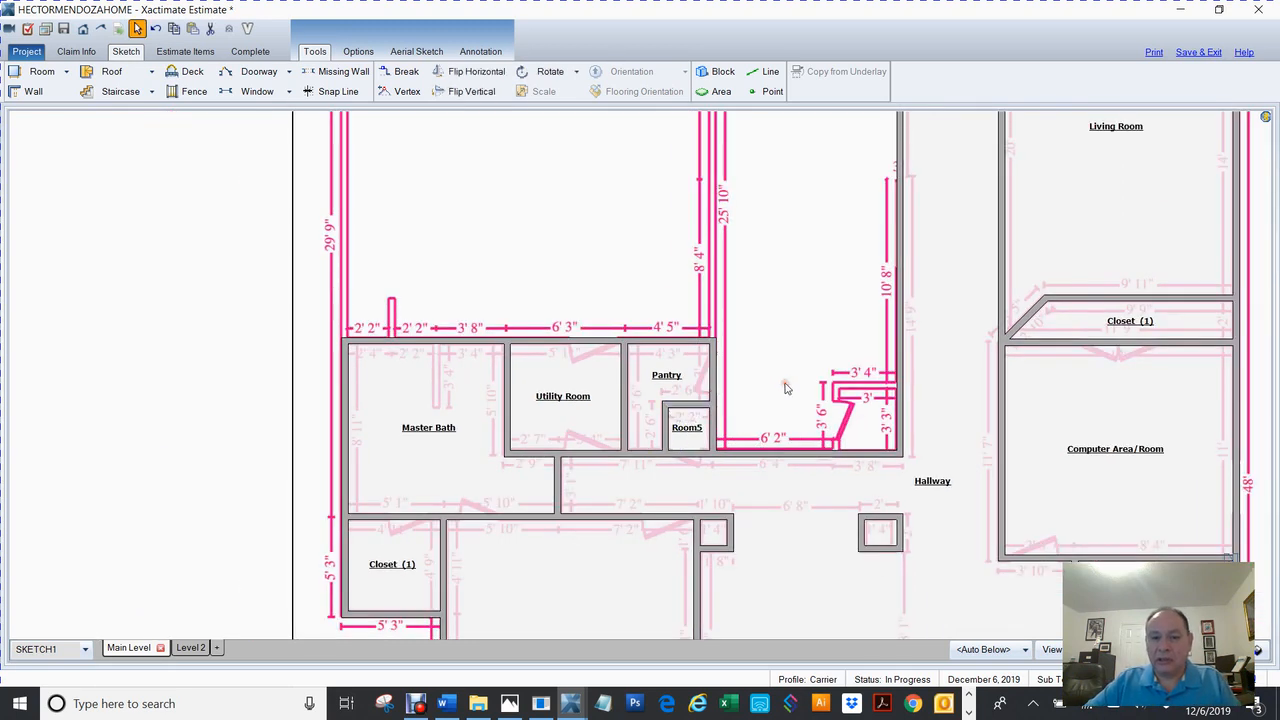
Rename the small Room5 in the Pantry's corner to Closet.
{"action": "left_click", "coordinate": [159, 421]}
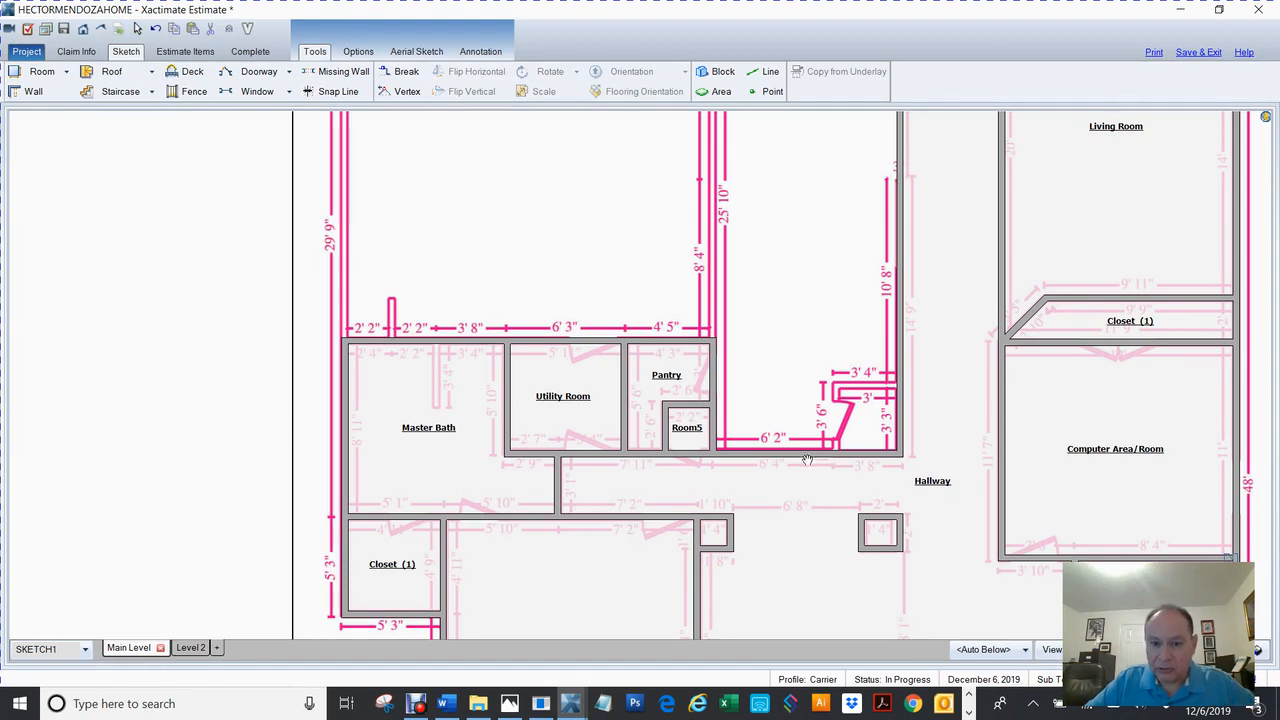
{"action": "right_click", "coordinate": [808, 464]}
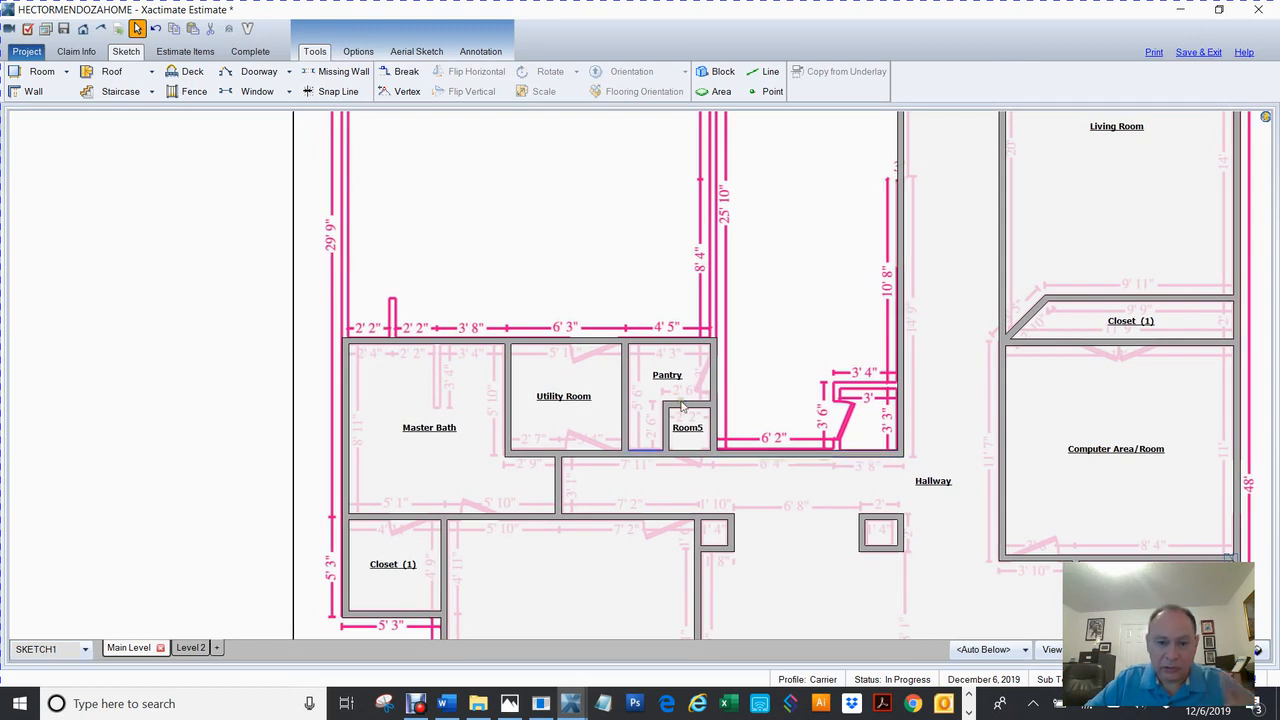
{"action": "double_click", "coordinate": [690, 430]}
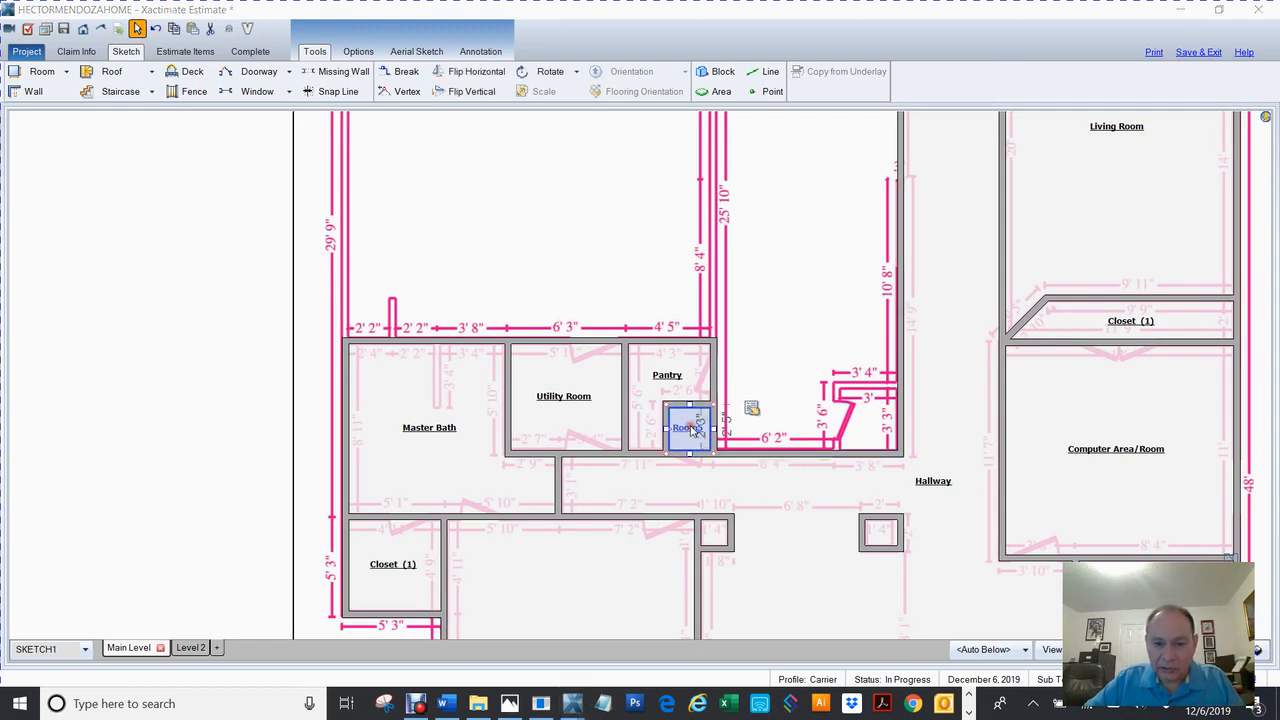
{"action": "type", "text": "Closet"}
{"action": "key", "text": "Return"}
{"action": "left_click", "coordinate": [693, 430]}
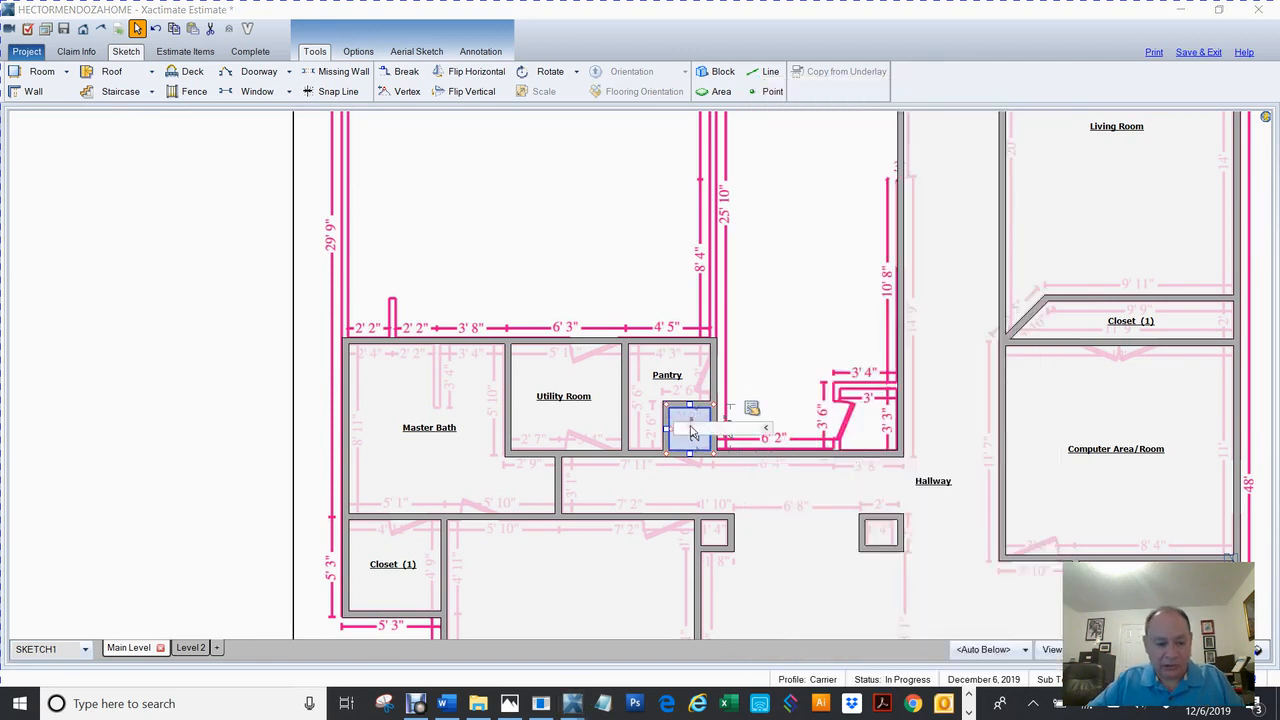
Attach the Closet to the Hallway as a subroom, making it Closet (1).
{"action": "left_click", "coordinate": [933, 485]}
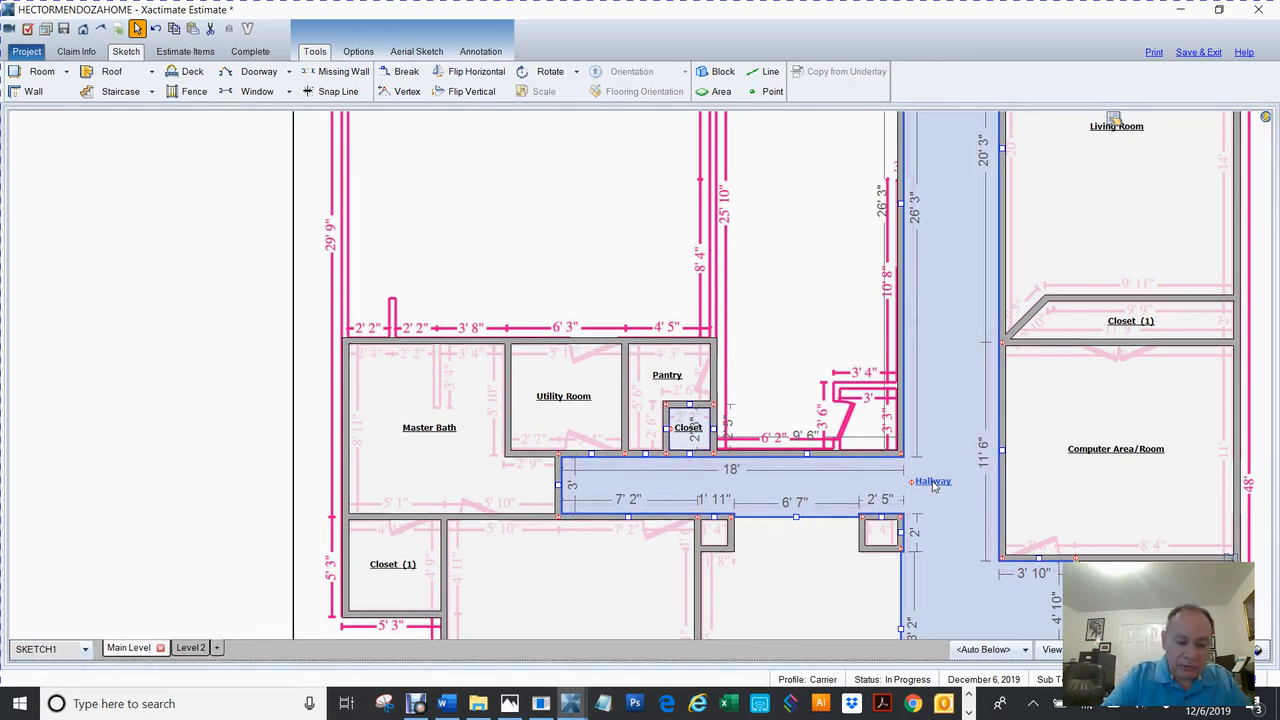
{"action": "key", "text": "ctrl+t"}
{"action": "left_click", "coordinate": [860, 485]}
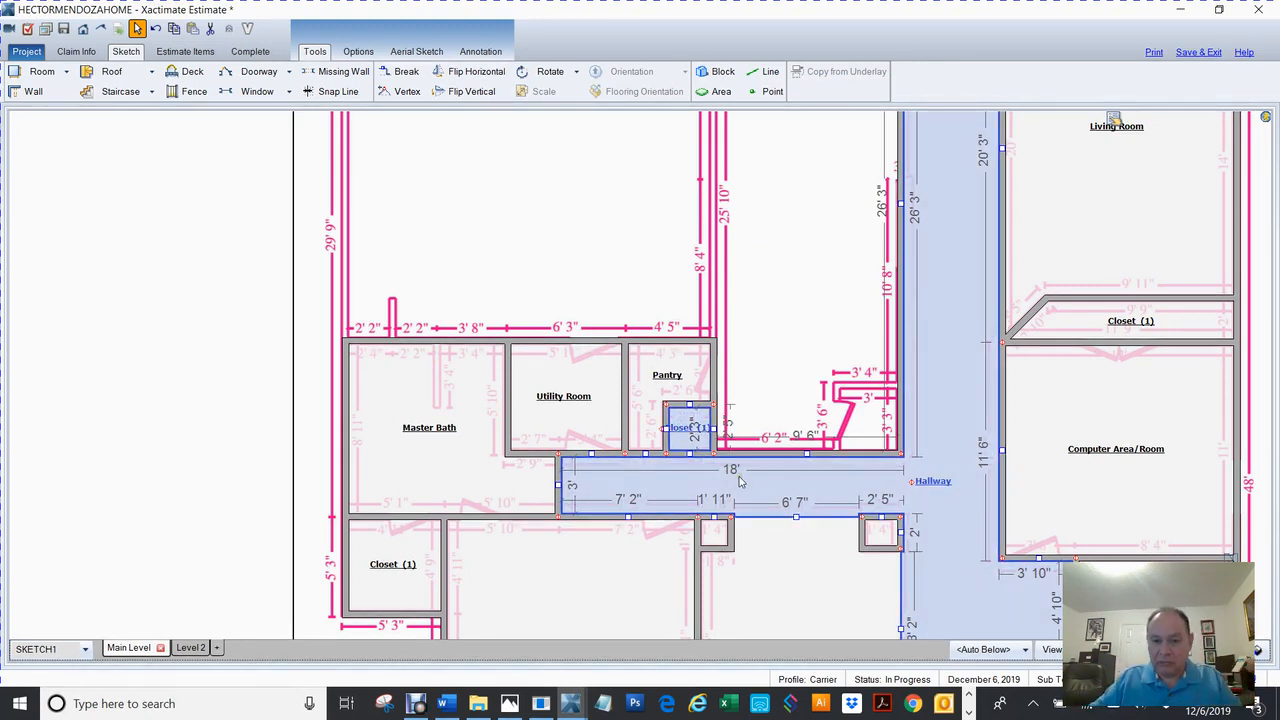
{"action": "left_click", "coordinate": [694, 428]}
{"action": "left_click", "coordinate": [862, 422]}
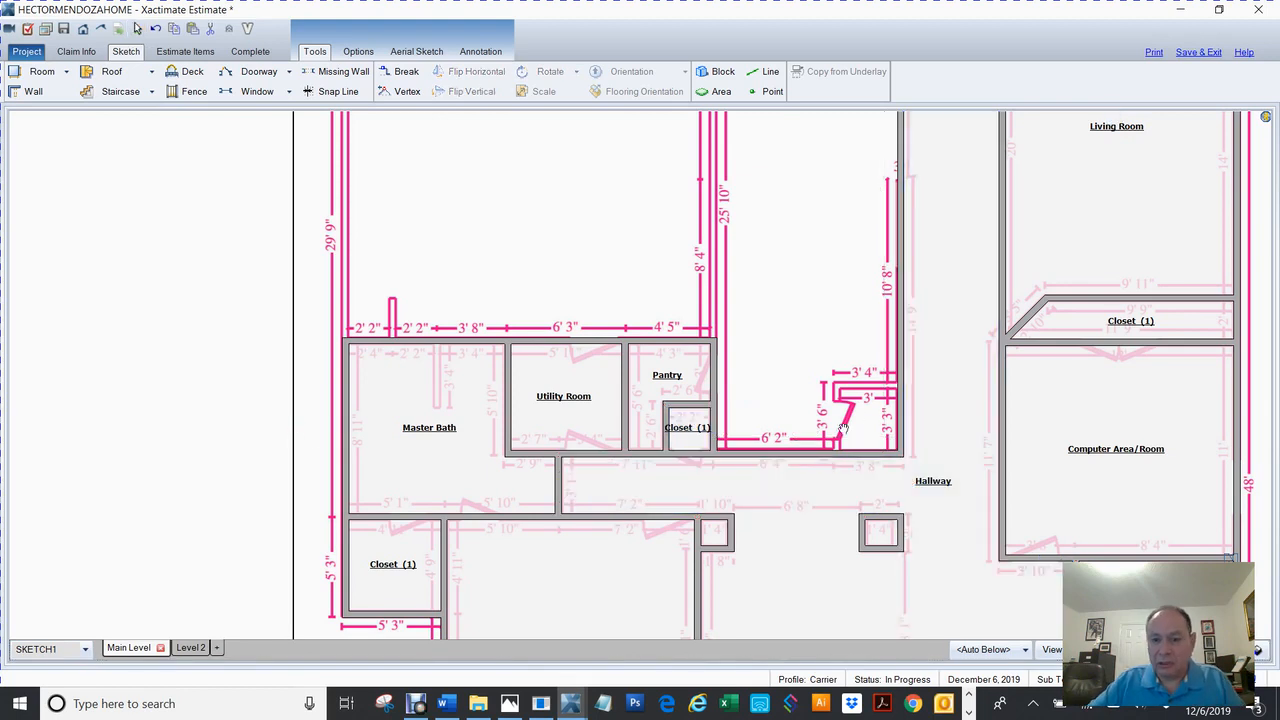
Break the walls beside the Hallway to enclose a small 3' 4" by 3' 6" room.
{"action": "left_click_drag", "start_coordinate": [822, 418], "coordinate": [648, 440]}
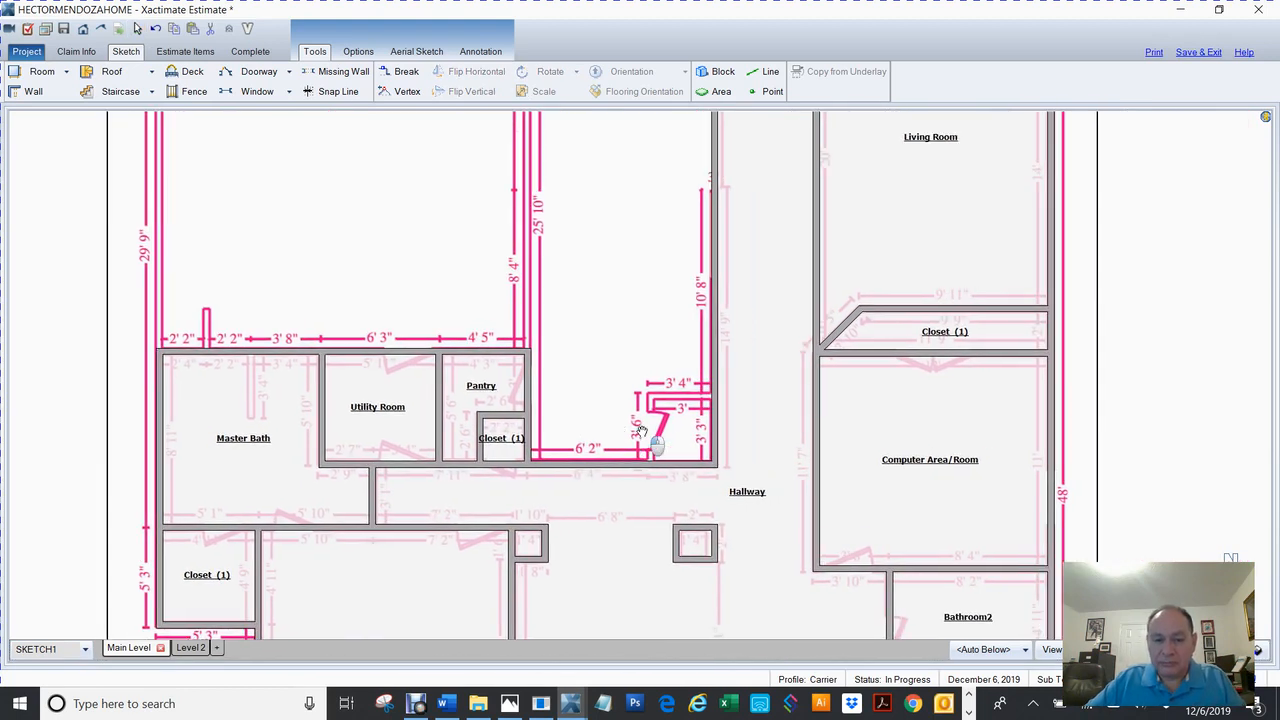
{"action": "left_click", "coordinate": [735, 451]}
{"action": "key", "text": "b"}
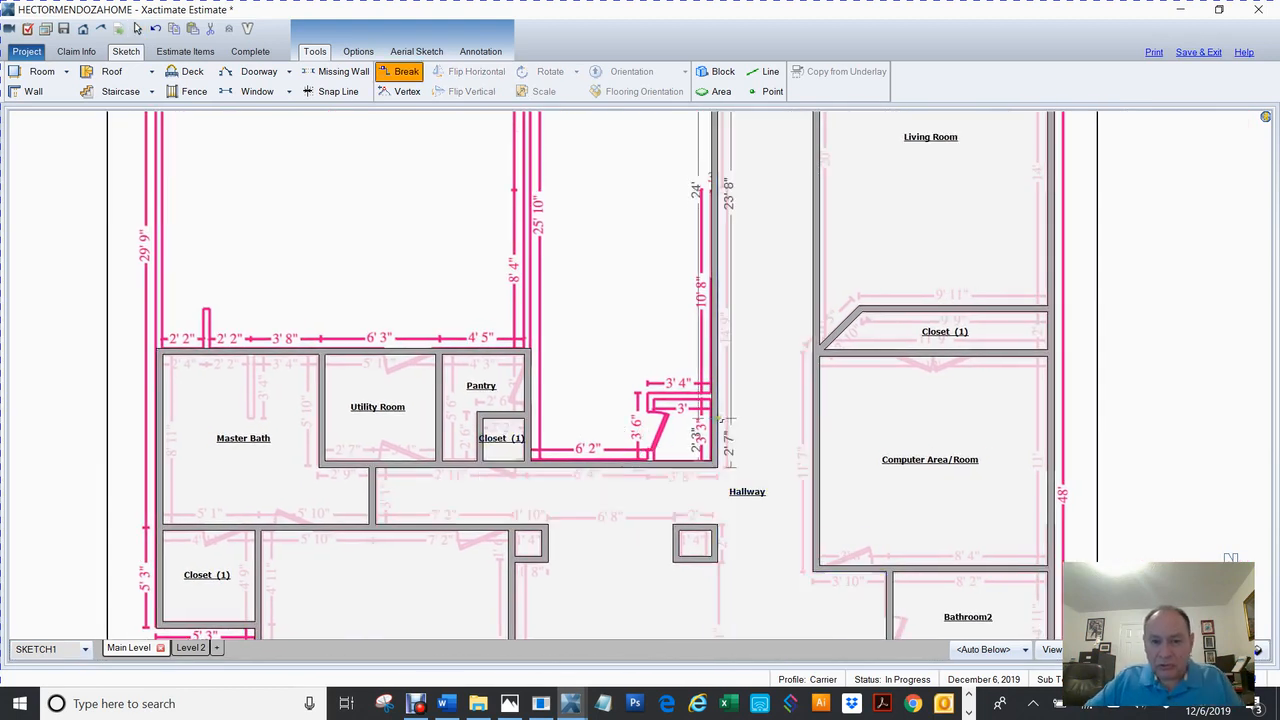
{"action": "left_click", "coordinate": [714, 396]}
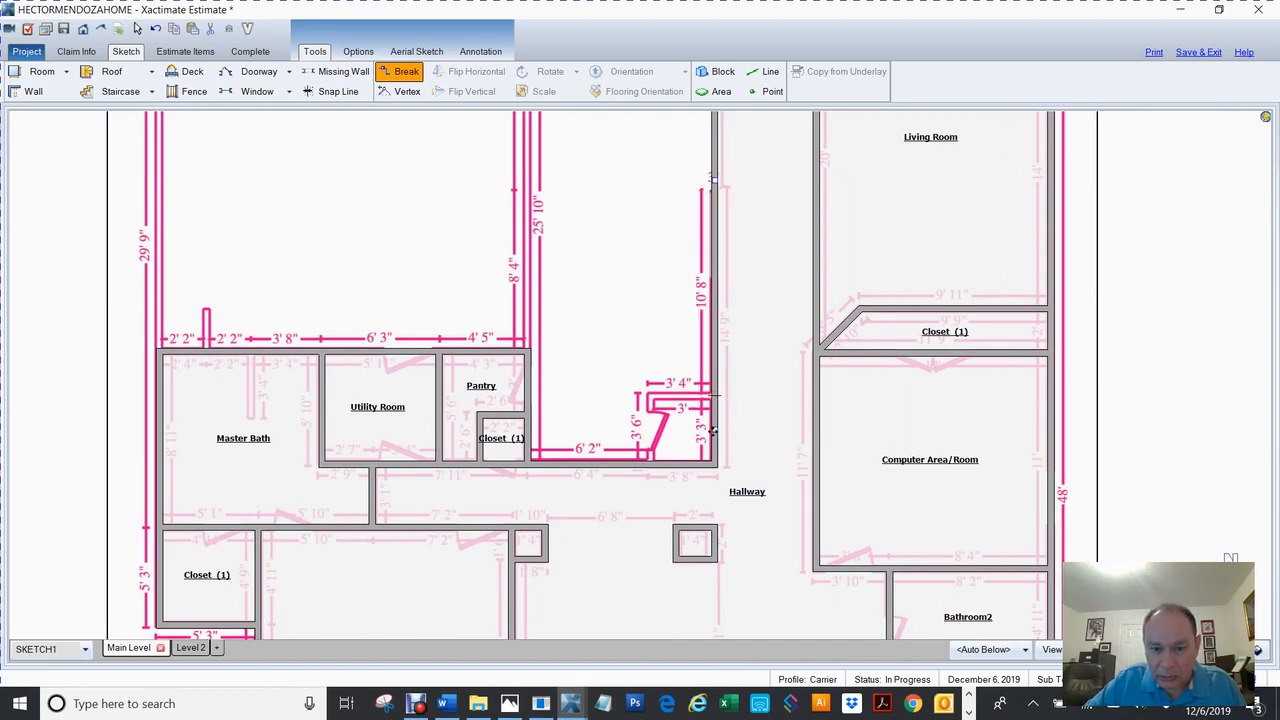
{"action": "left_click", "coordinate": [650, 449]}
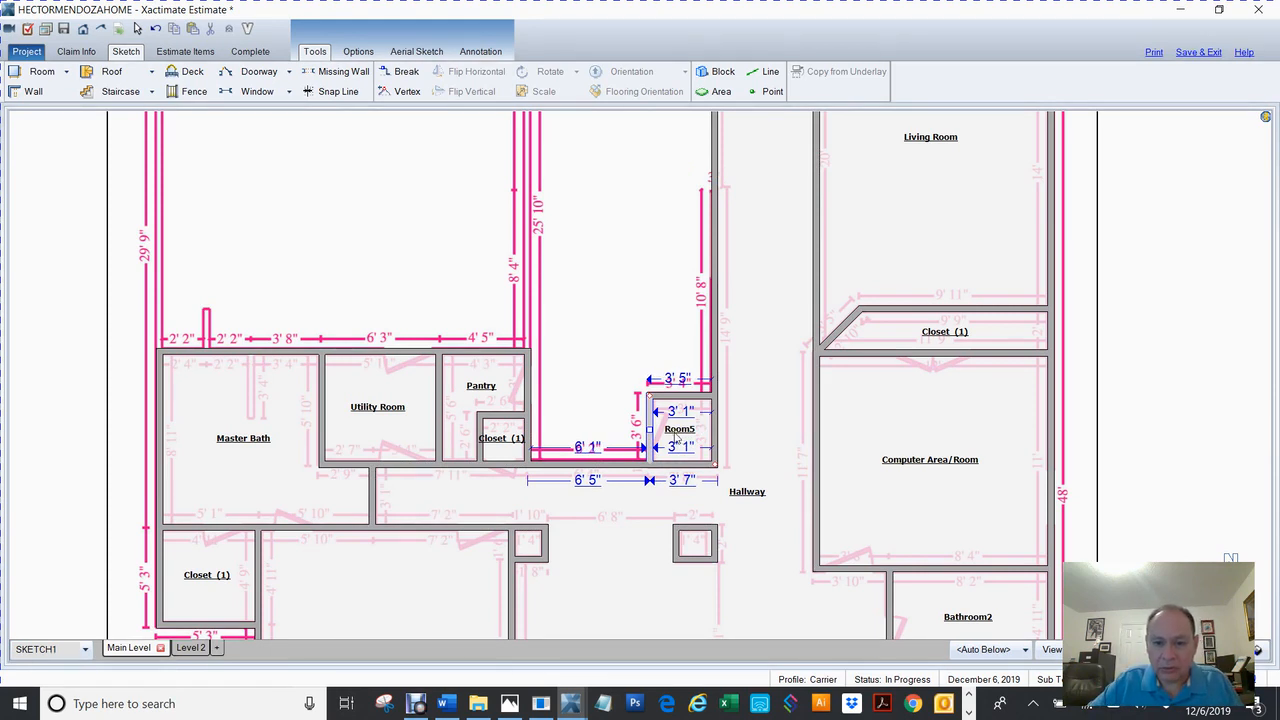
{"action": "left_click", "coordinate": [675, 437]}
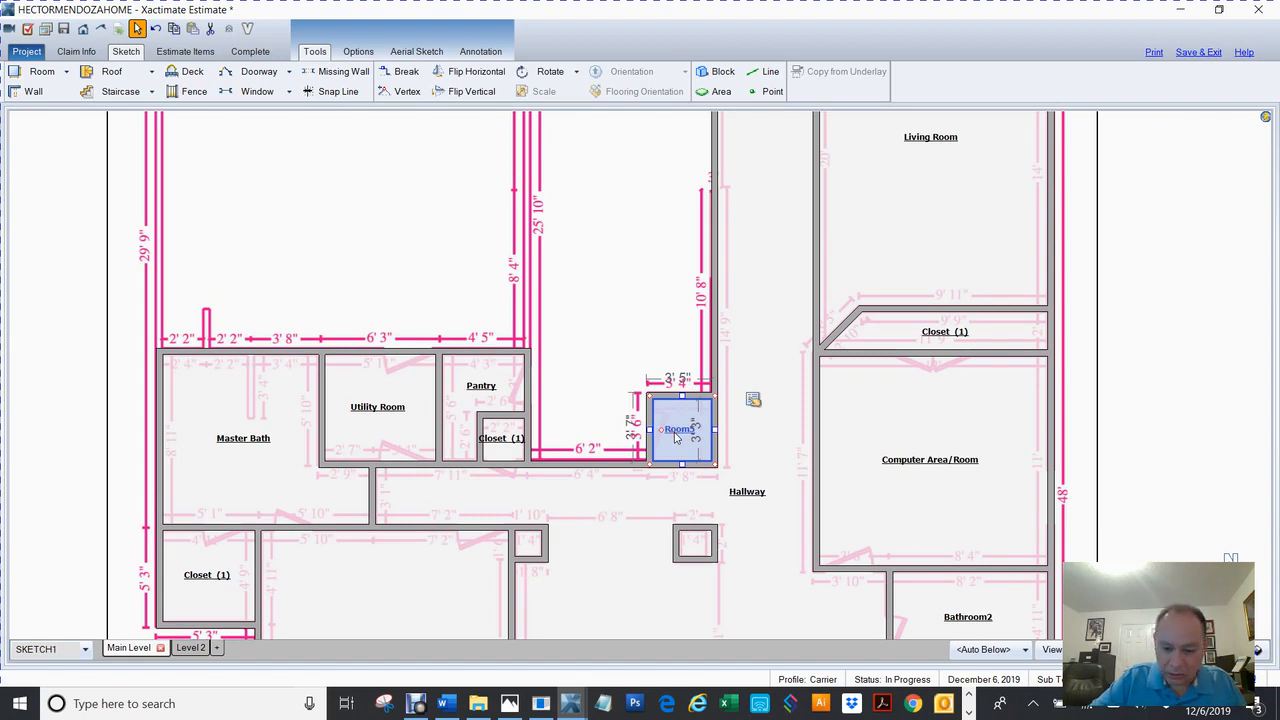
Name the new small room AC.
{"action": "double_click", "coordinate": [675, 437]}
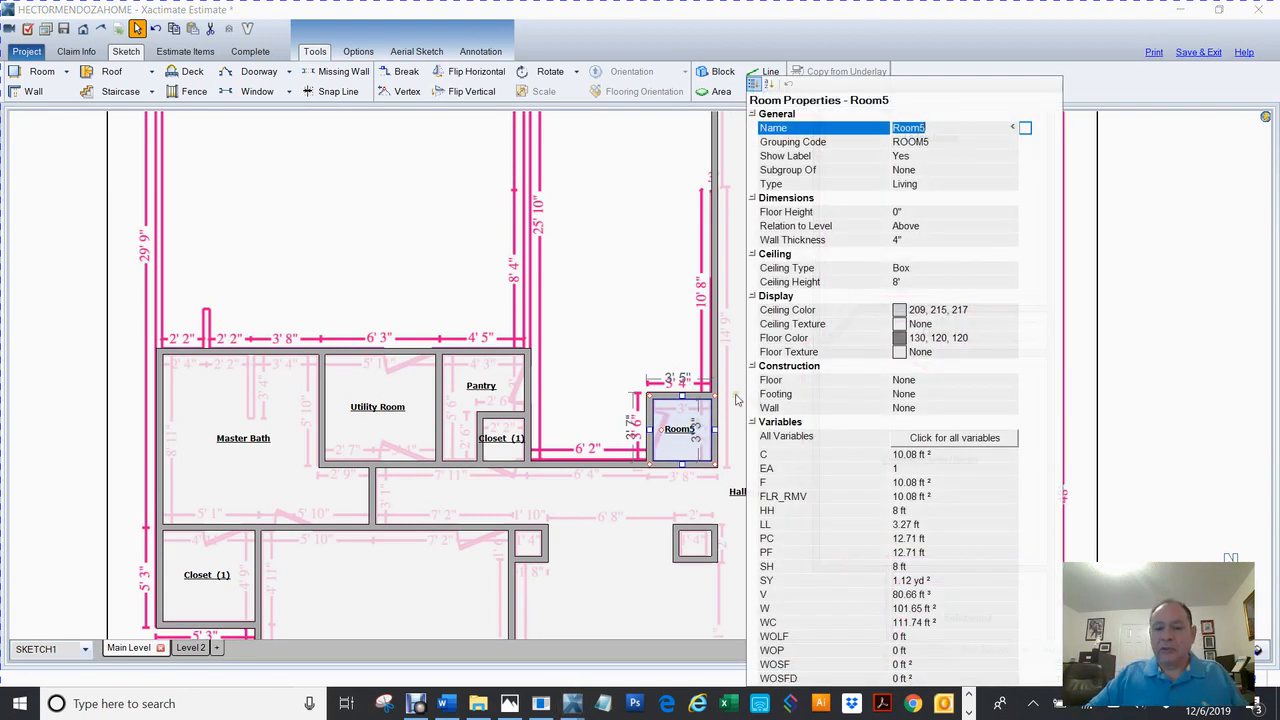
{"action": "type", "text": "AC"}
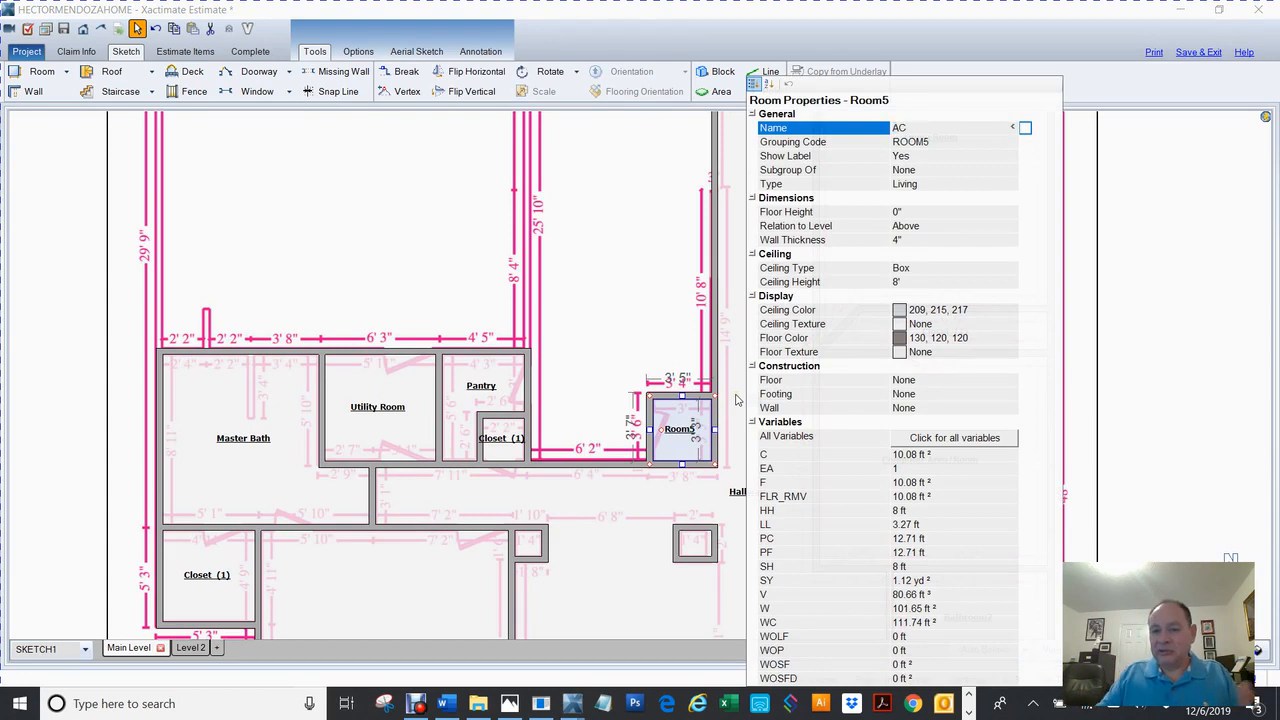
{"action": "key", "text": "Return"}
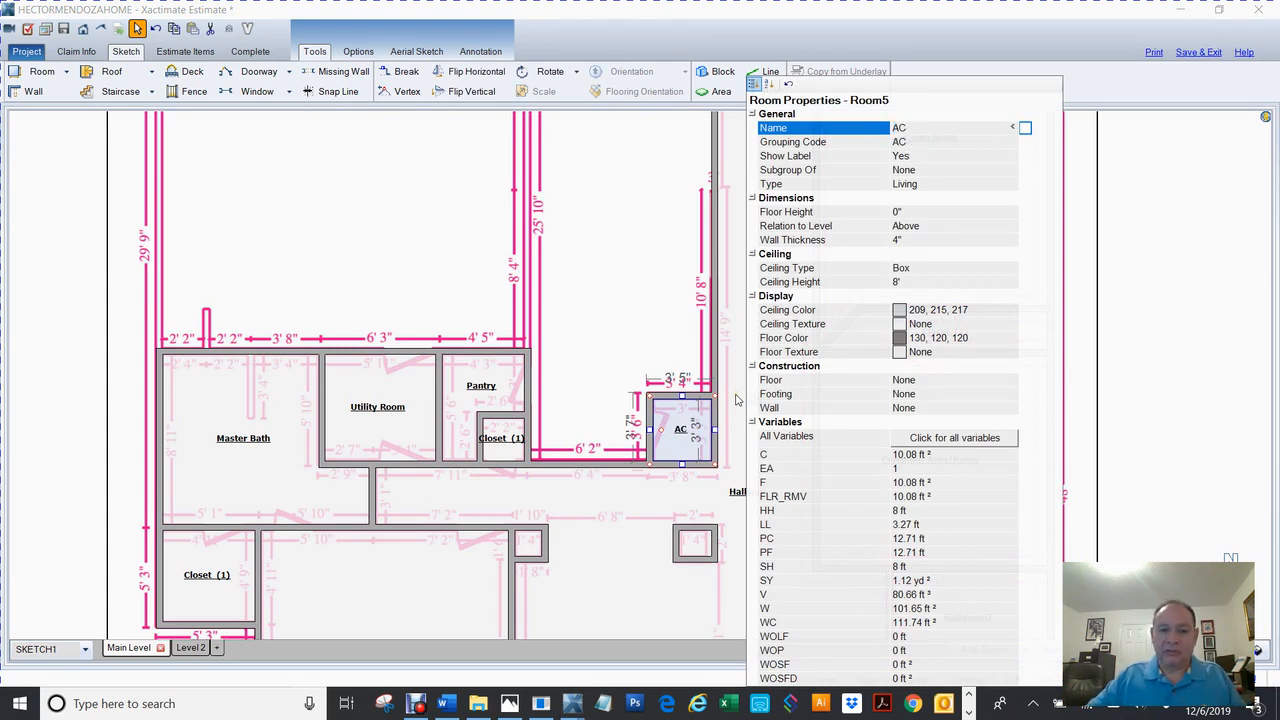
{"action": "right_click", "coordinate": [205, 369]}
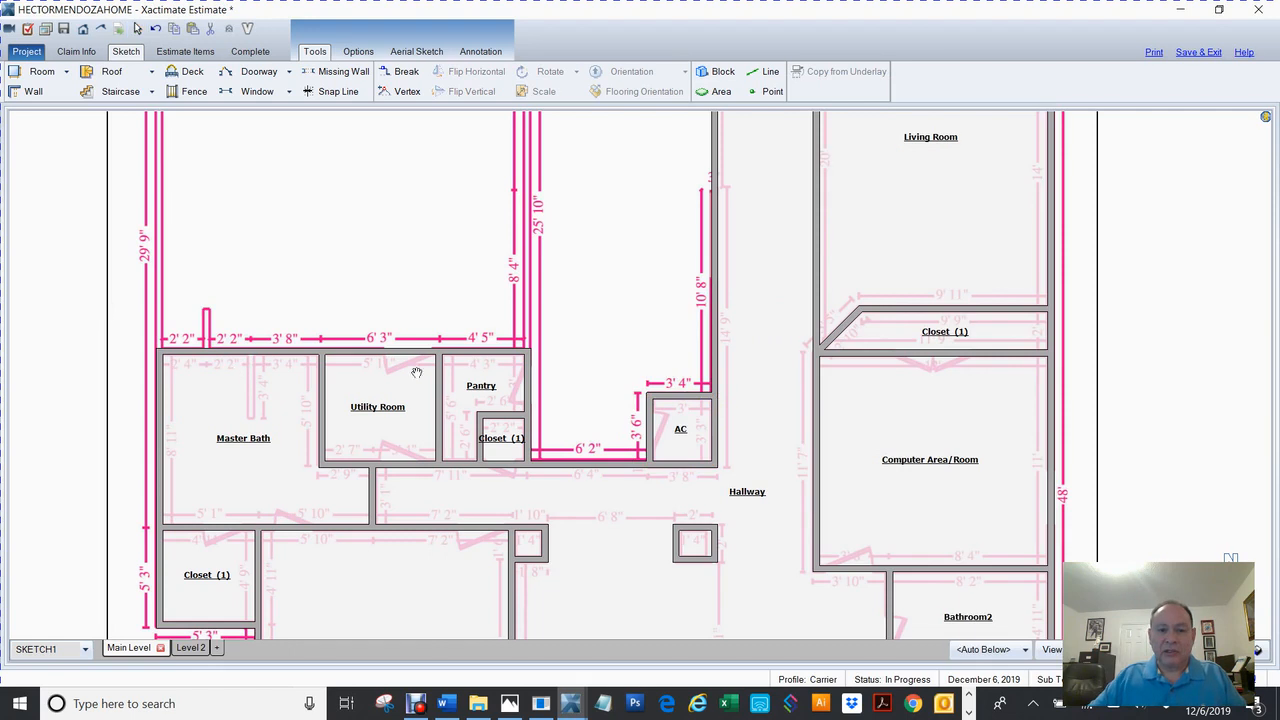
Pull a new room up from the open area's bottom wall beside AC, widening it and adjusting its top wall.
{"action": "mouse_move", "coordinate": [423, 329]}
{"action": "left_mouse_down"}
{"action": "mouse_move", "coordinate": [411, 512]}
{"action": "mouse_move", "coordinate": [398, 480]}
{"action": "left_mouse_up"}
{"action": "right_click", "coordinate": [398, 480]}
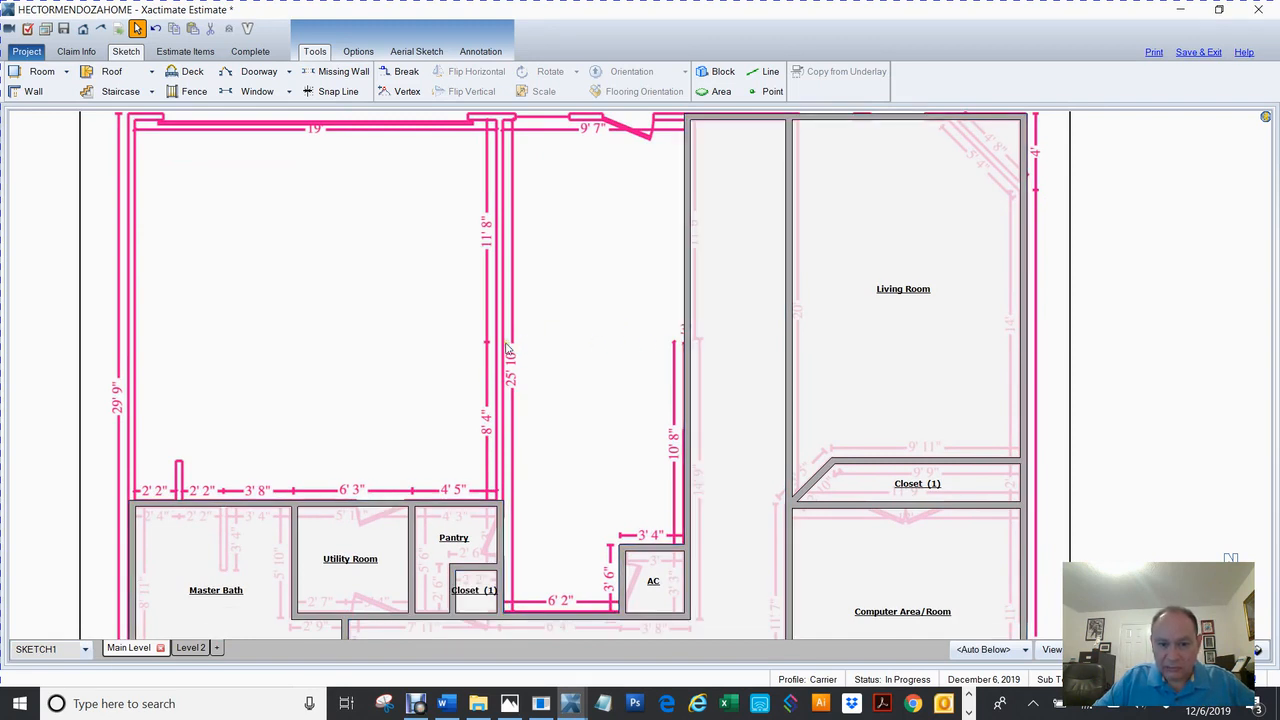
{"action": "left_click", "coordinate": [566, 619]}
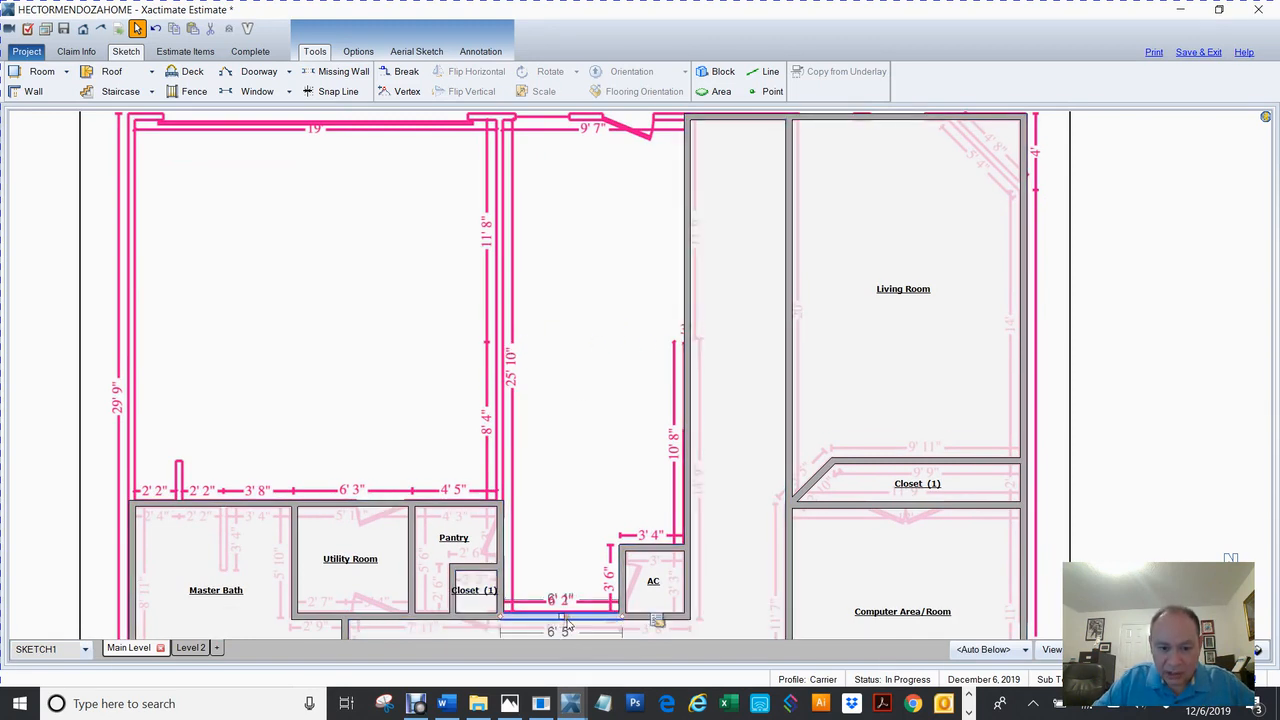
{"action": "left_click_drag", "start_coordinate": [564, 620], "coordinate": [586, 335]}
{"action": "left_click", "coordinate": [590, 416]}
{"action": "left_click_drag", "start_coordinate": [621, 440], "coordinate": [686, 430]}
{"action": "left_click", "coordinate": [609, 384]}
{"action": "left_click_drag", "start_coordinate": [595, 336], "coordinate": [600, 343]}
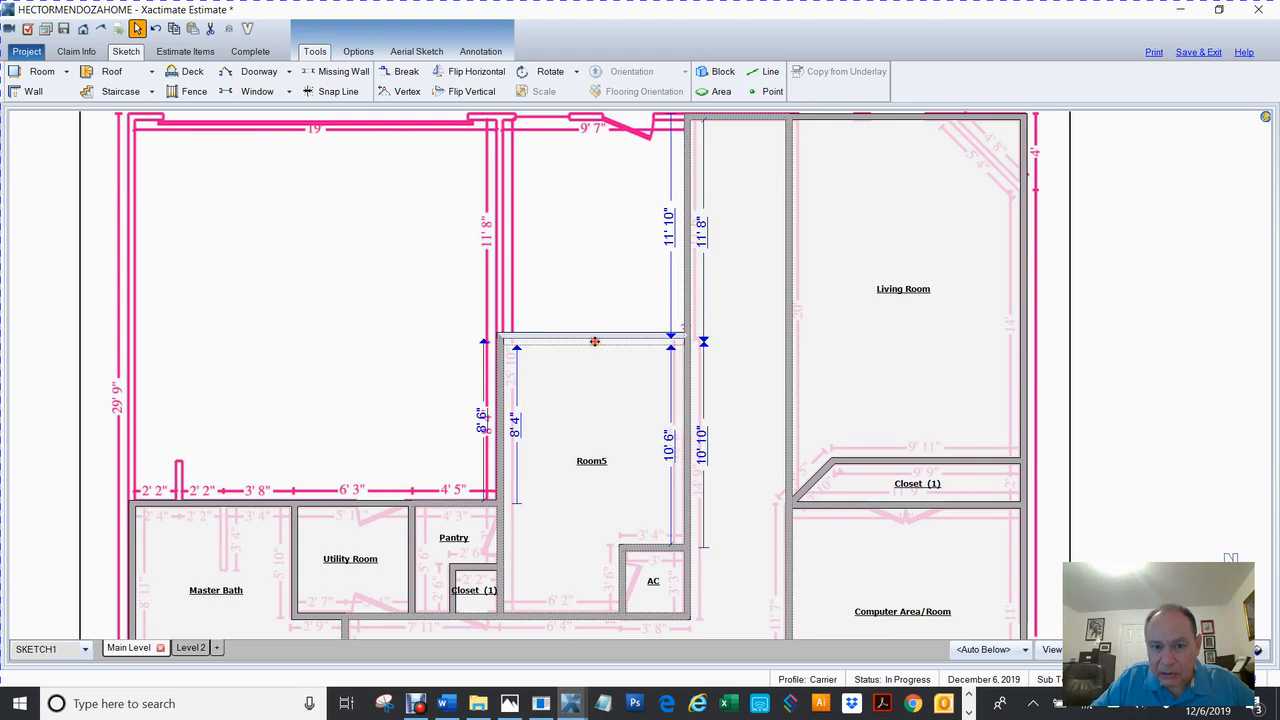
Name that room Kitchen and pull a new 9' 9" by 11' 6" room up from its top wall.
{"action": "double_click", "coordinate": [590, 451]}
{"action": "type", "text": "Kitchen"}
{"action": "key", "text": "Return"}
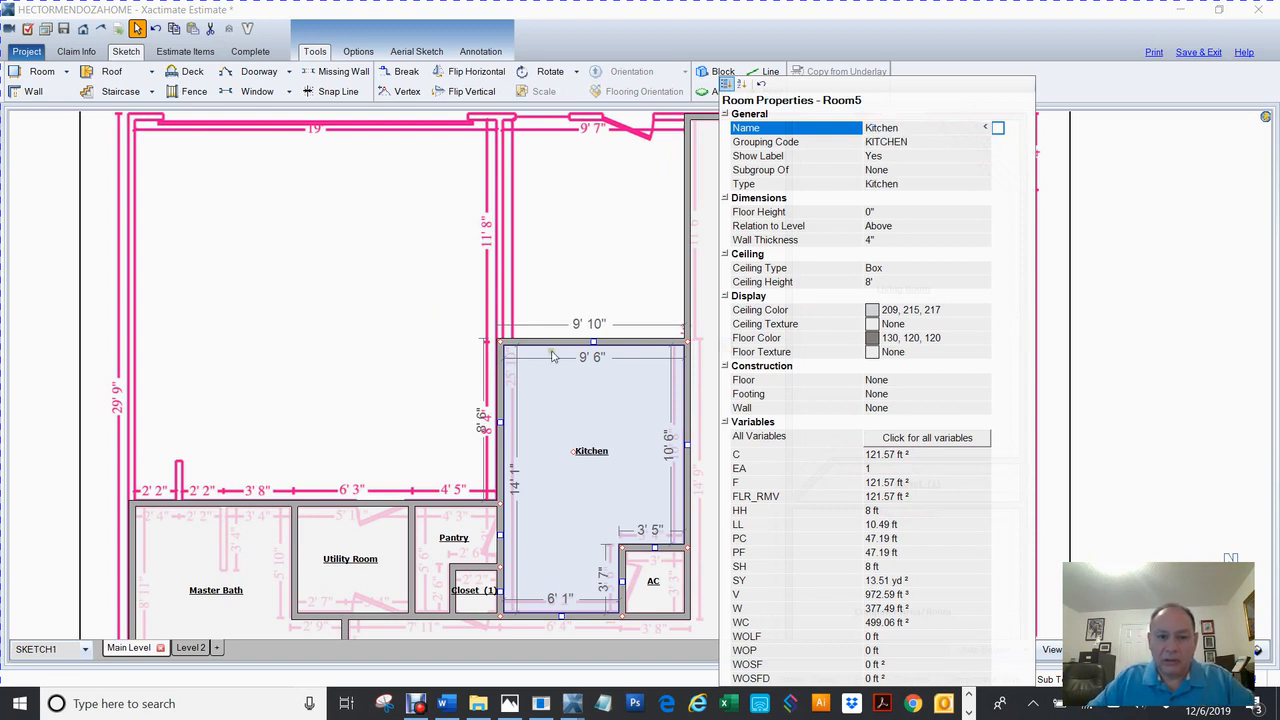
{"action": "left_click", "coordinate": [1140, 326]}
{"action": "left_click", "coordinate": [600, 470]}
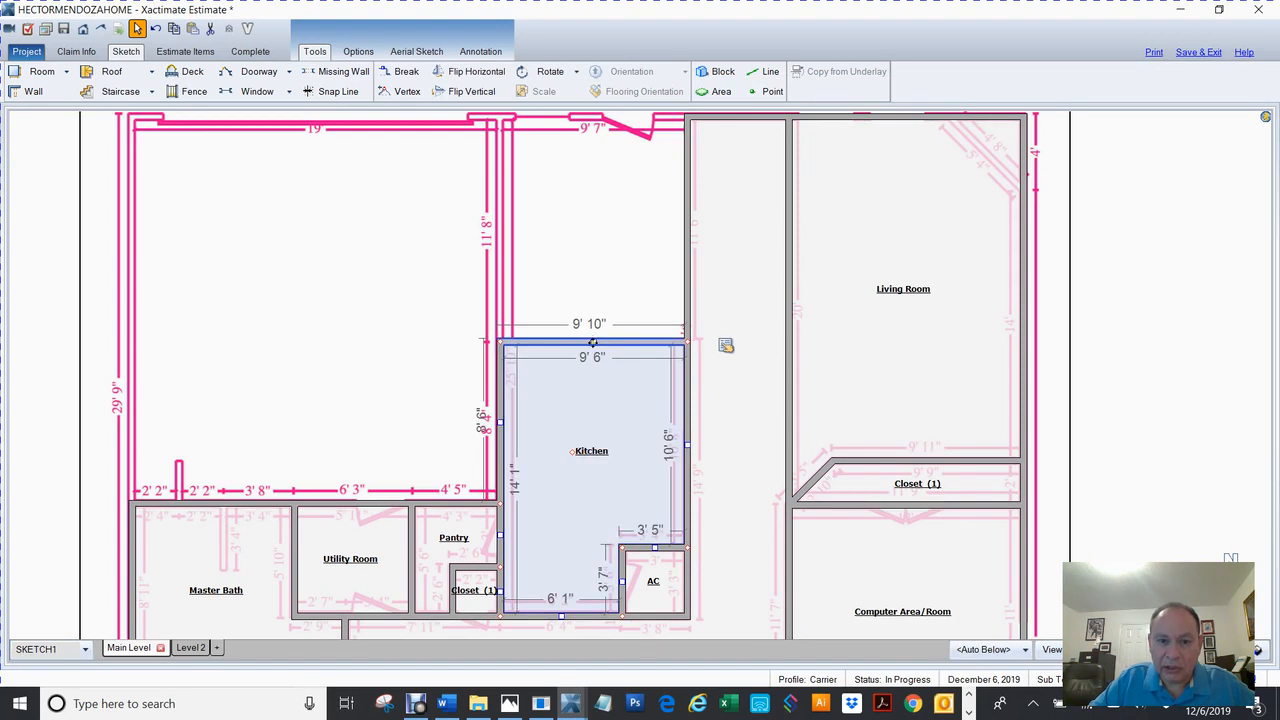
{"action": "left_click_drag", "start_coordinate": [593, 343], "coordinate": [637, 150]}
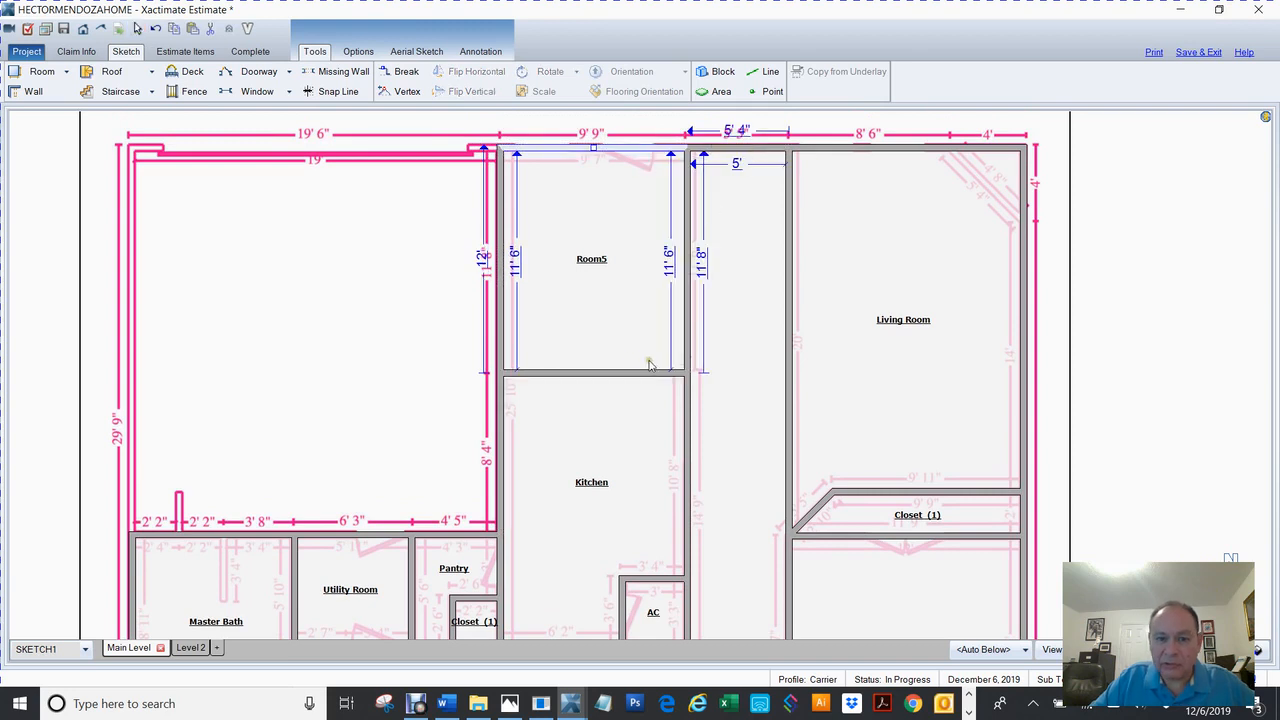
Rename the 9' 9" room above the Kitchen to Nook and pan toward the Master Bath.
{"action": "double_click", "coordinate": [601, 268]}
{"action": "type", "text": "Nook"}
{"action": "key", "text": "Return"}
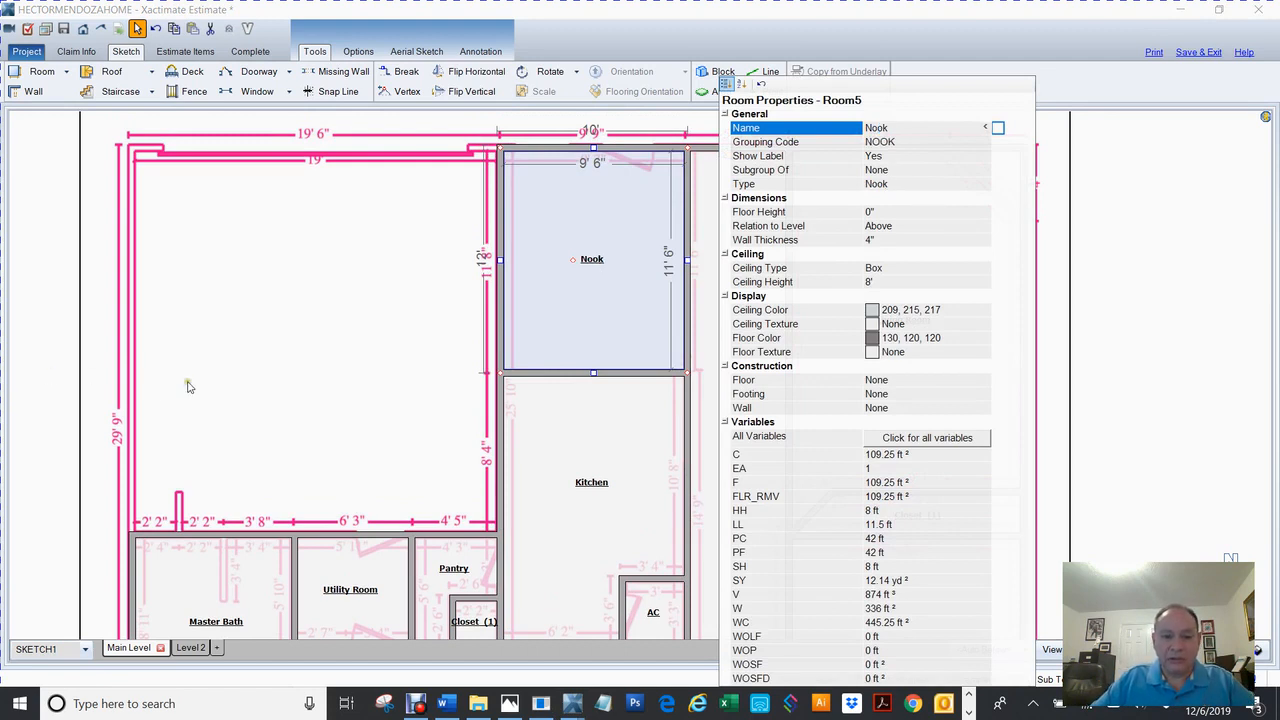
{"action": "right_click", "coordinate": [85, 381]}
{"action": "left_click_drag", "start_coordinate": [320, 350], "coordinate": [480, 248]}
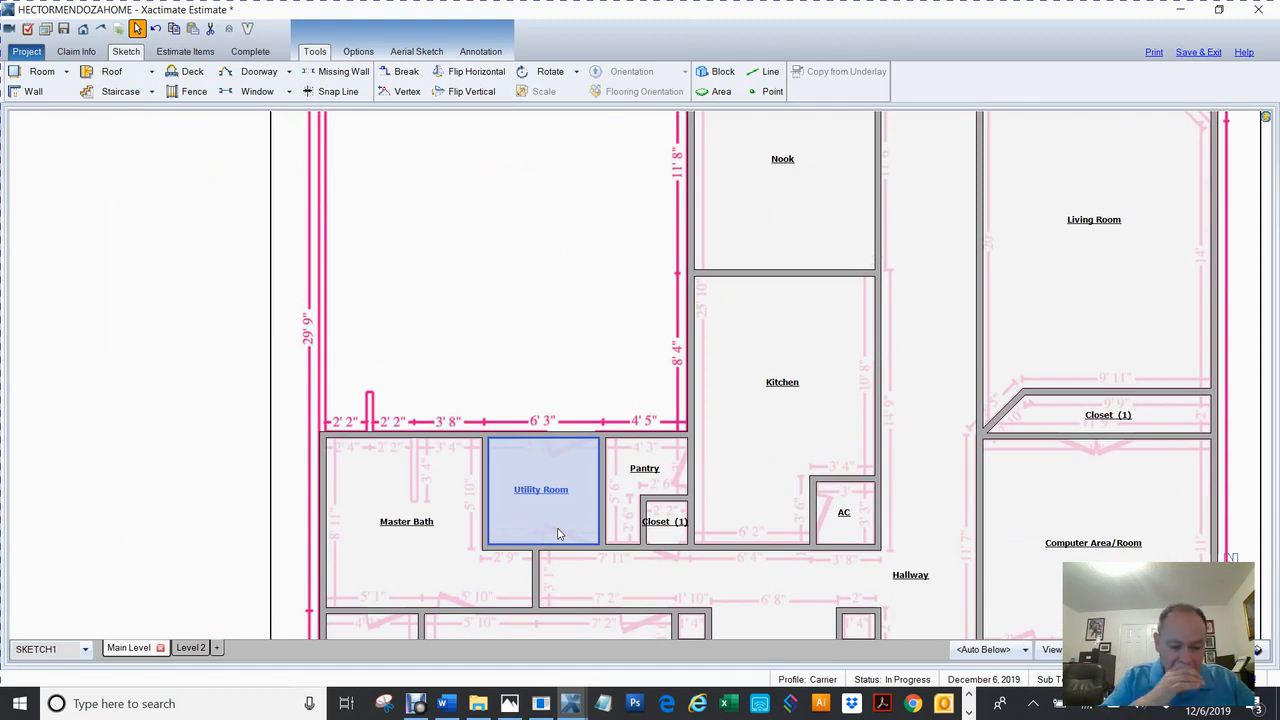
Draw a 3' 3" wall running down from the Master Bath's top wall into the room.
{"action": "key", "text": "w"}
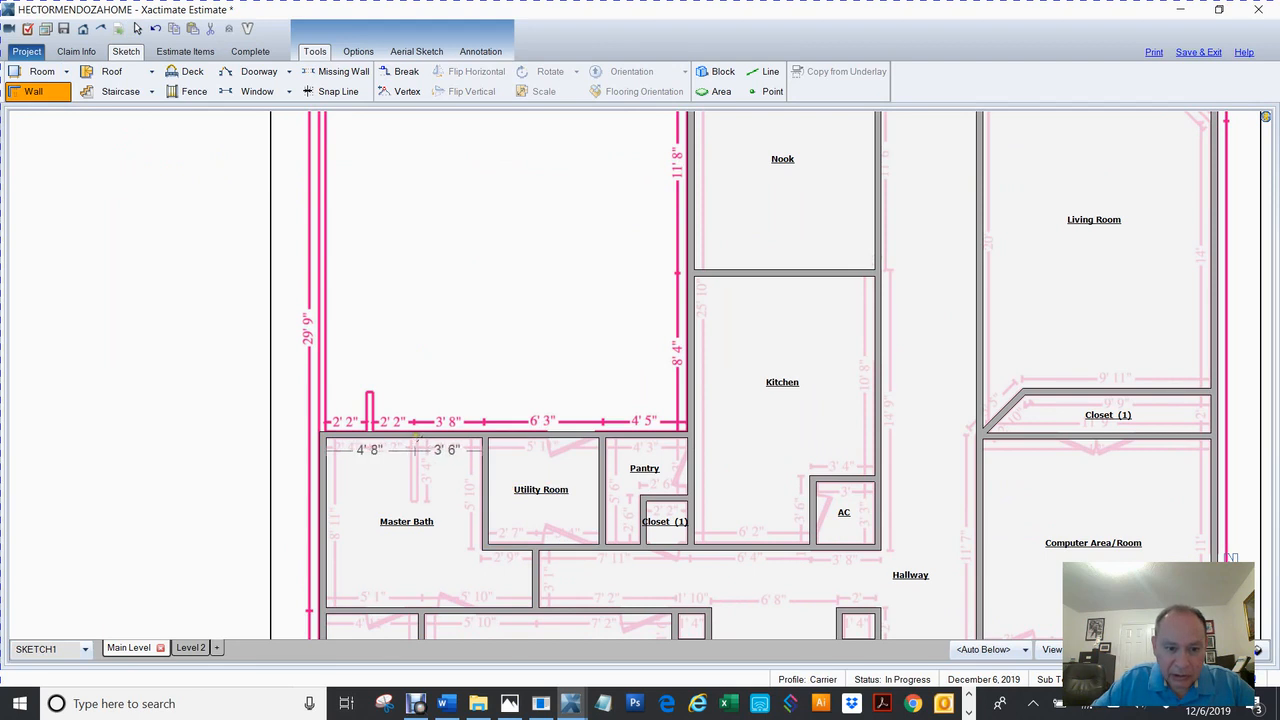
{"action": "left_click", "coordinate": [414, 440]}
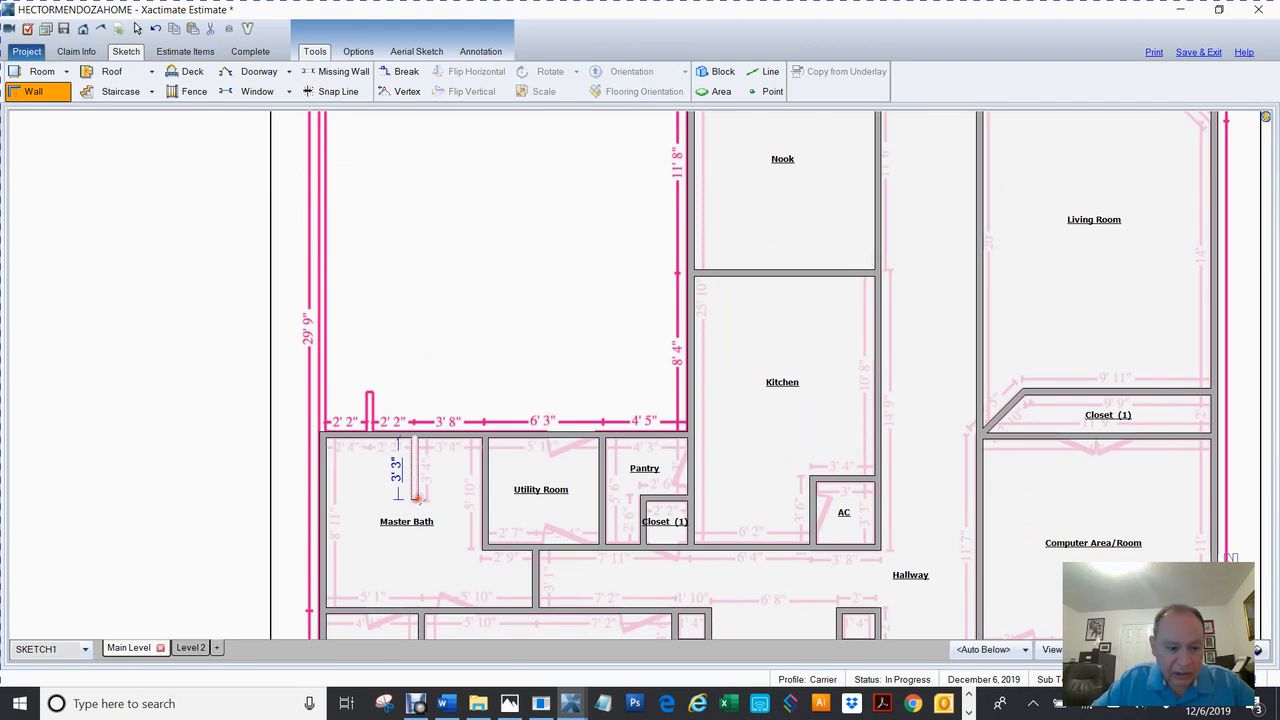
{"action": "left_click", "coordinate": [417, 497]}
{"action": "key", "text": "Escape"}
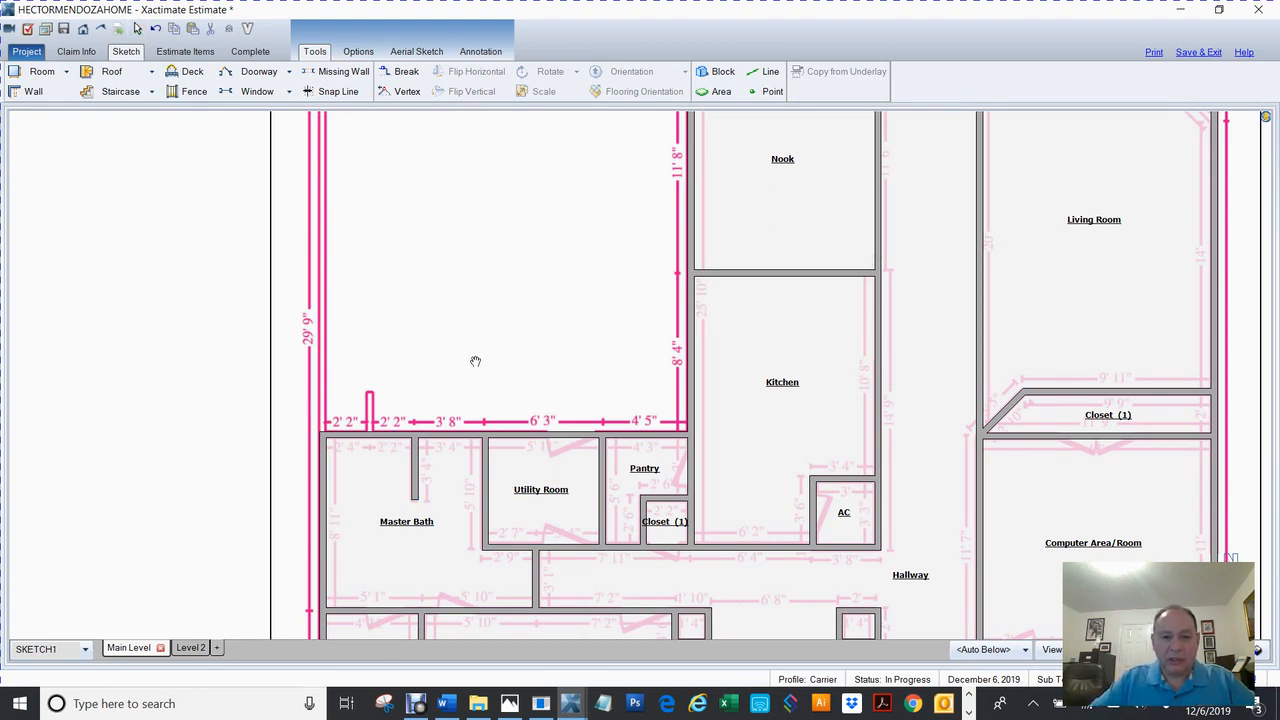
{"action": "left_click_drag", "start_coordinate": [503, 354], "coordinate": [507, 465]}
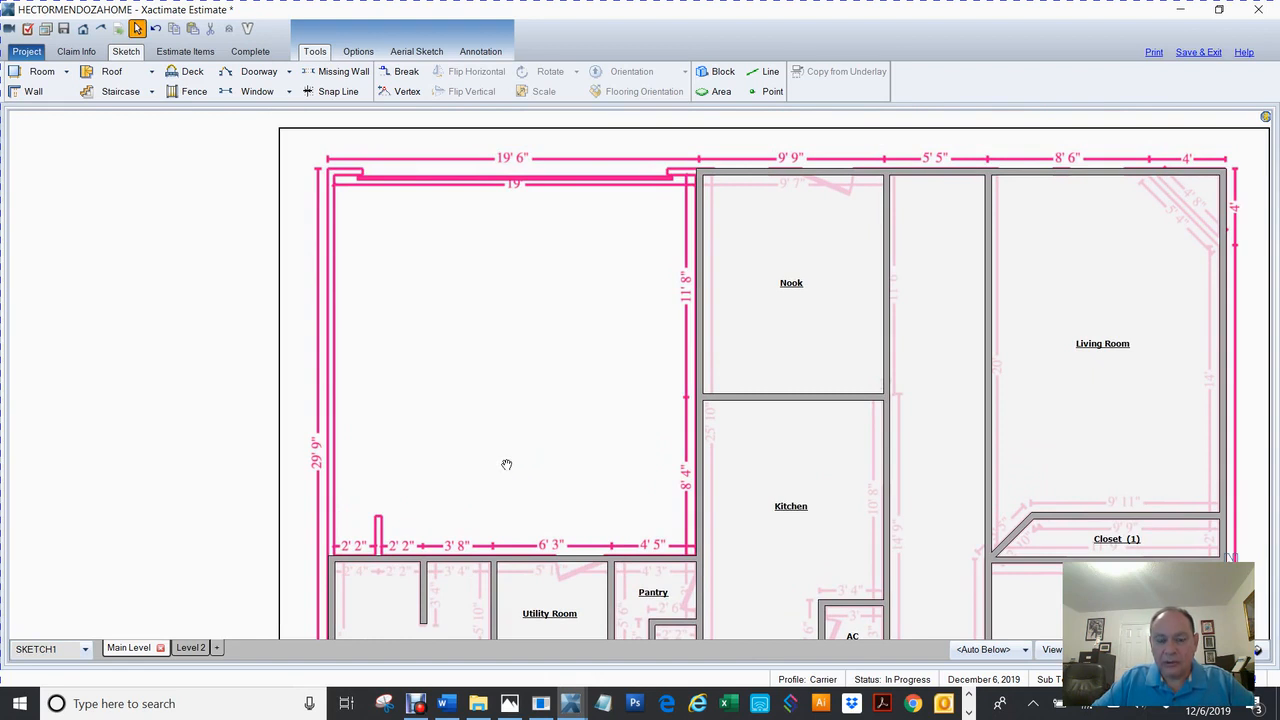
Pull a new room out leftward from the Kitchen's left wall across the empty area.
{"action": "left_click", "coordinate": [701, 316]}
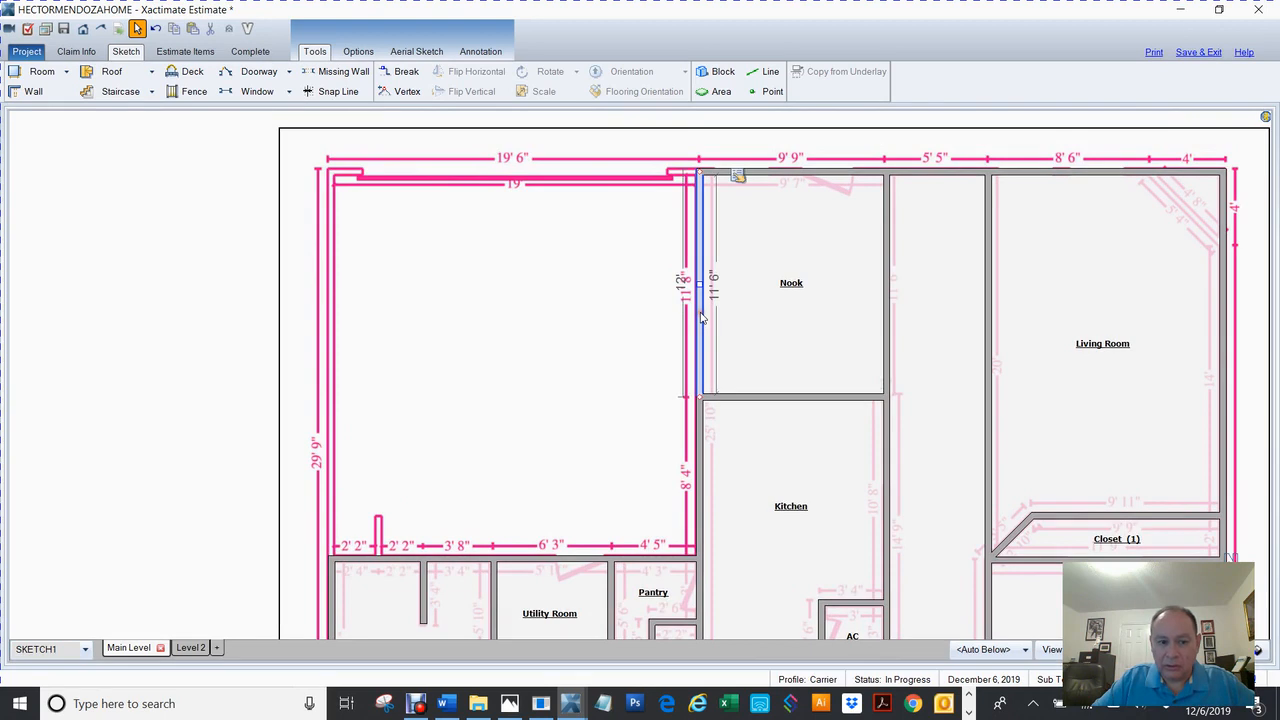
{"action": "left_click", "coordinate": [706, 486]}
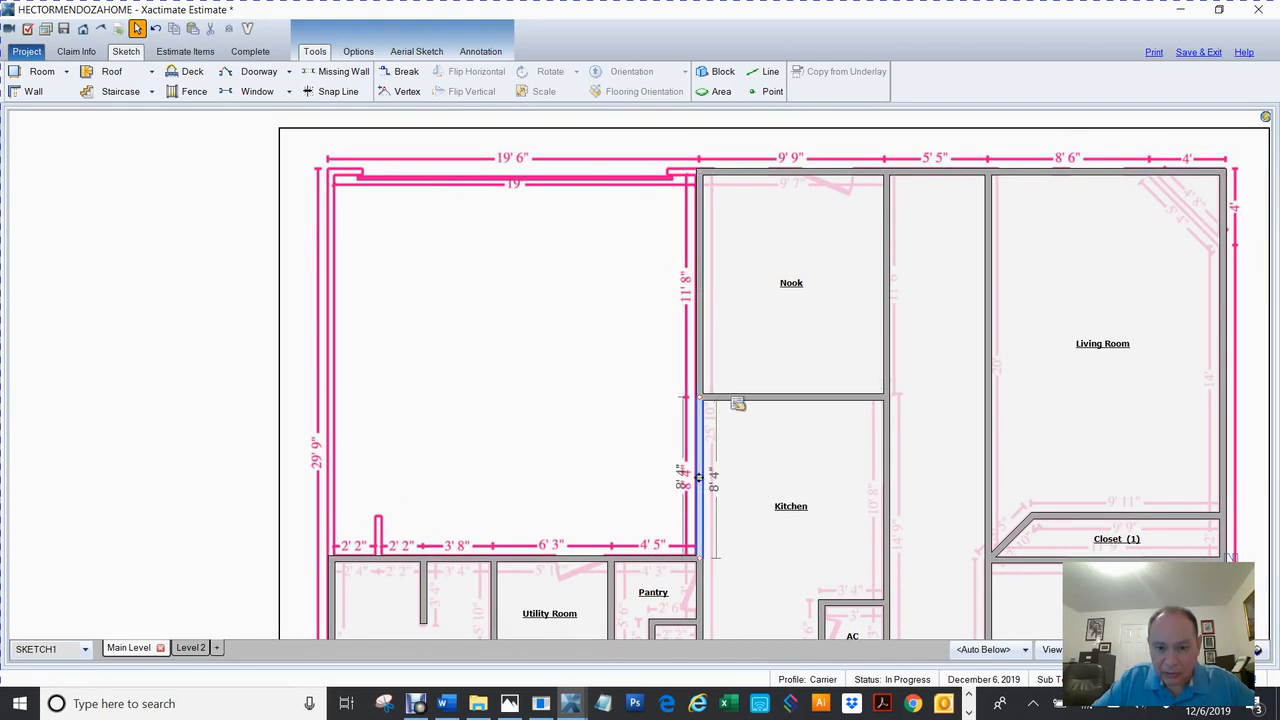
{"action": "left_click", "coordinate": [710, 488]}
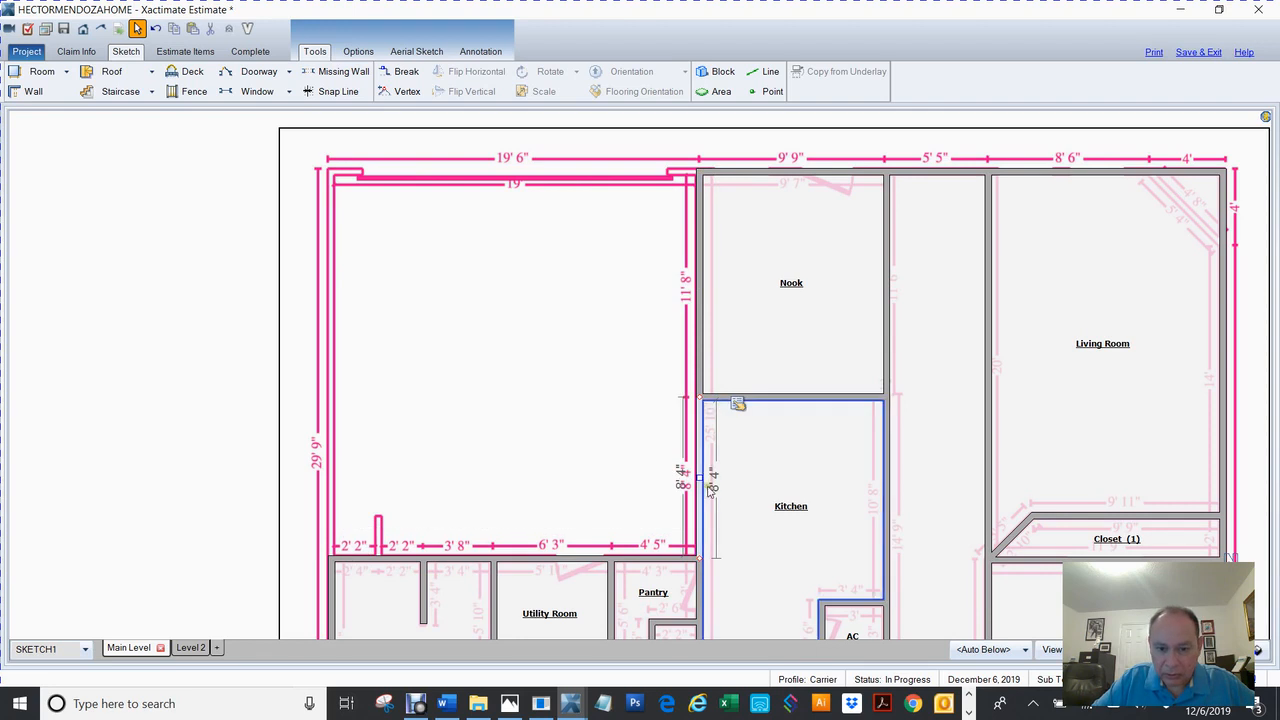
{"action": "left_click_drag", "start_coordinate": [706, 488], "coordinate": [328, 500]}
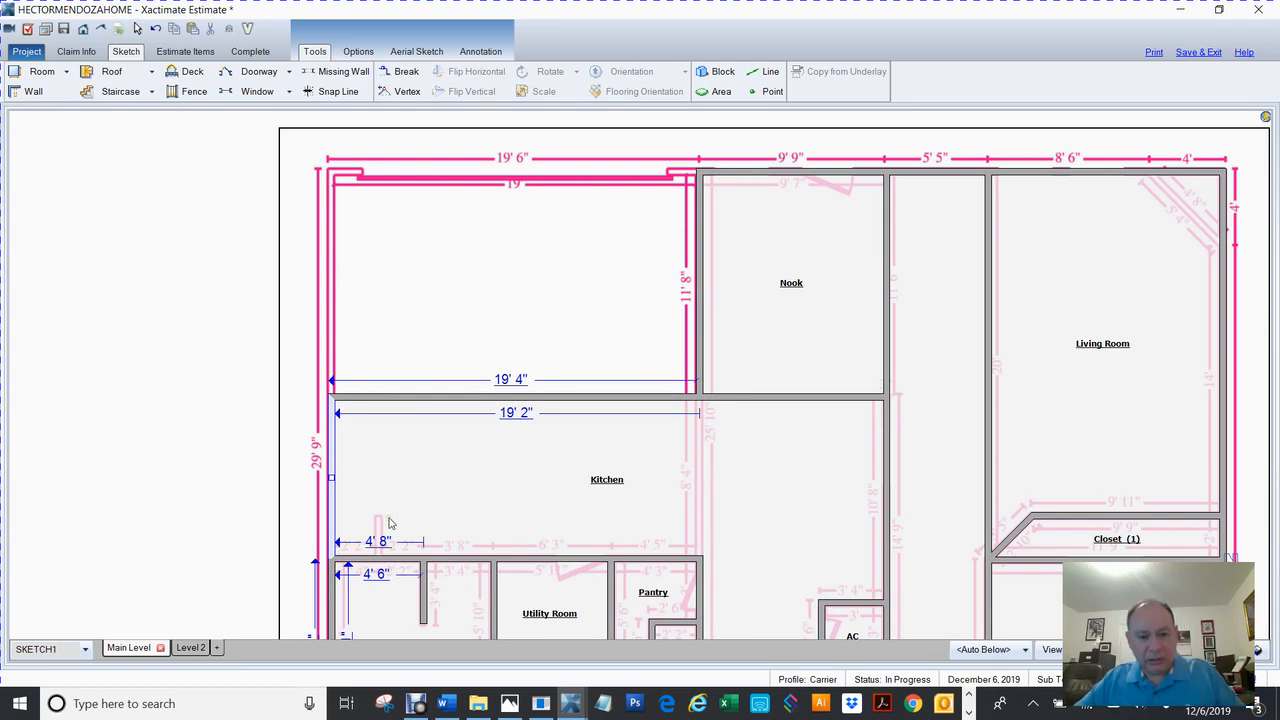
{"action": "key", "text": "ctrl+z"}
{"action": "left_click", "coordinate": [218, 442]}
{"action": "left_click", "coordinate": [699, 495]}
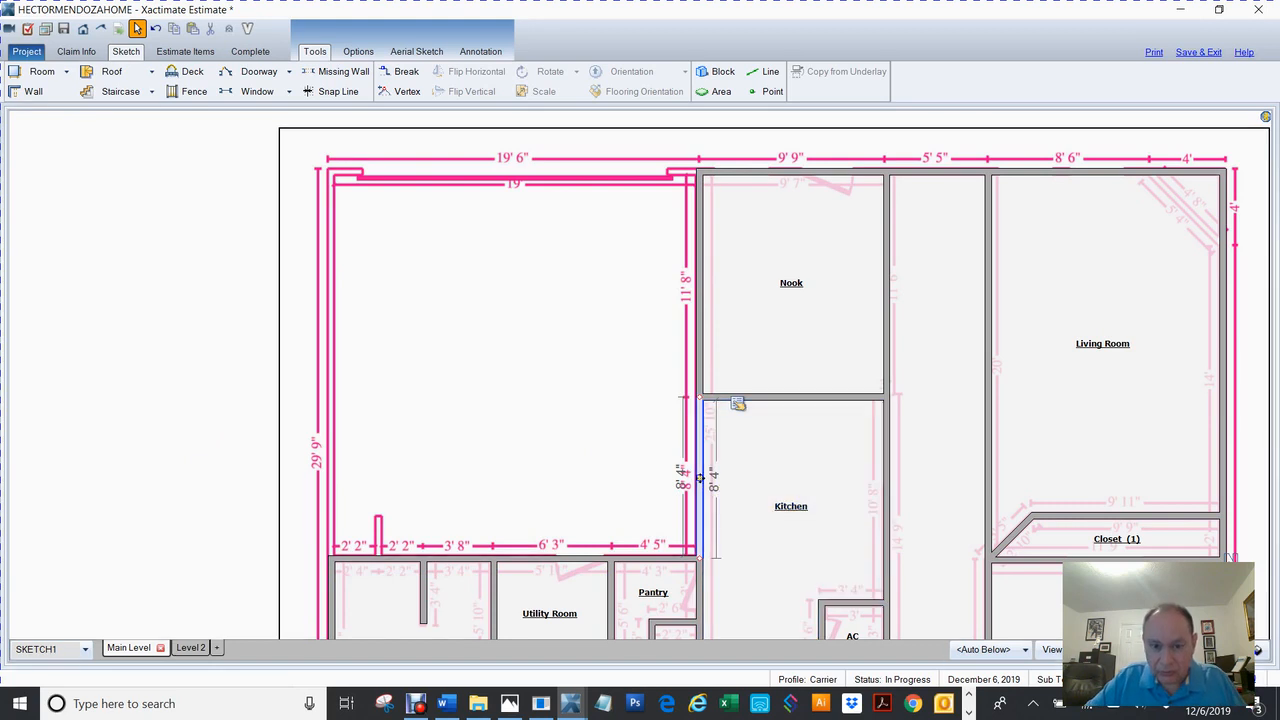
{"action": "left_click_drag", "start_coordinate": [712, 486], "coordinate": [328, 496]}
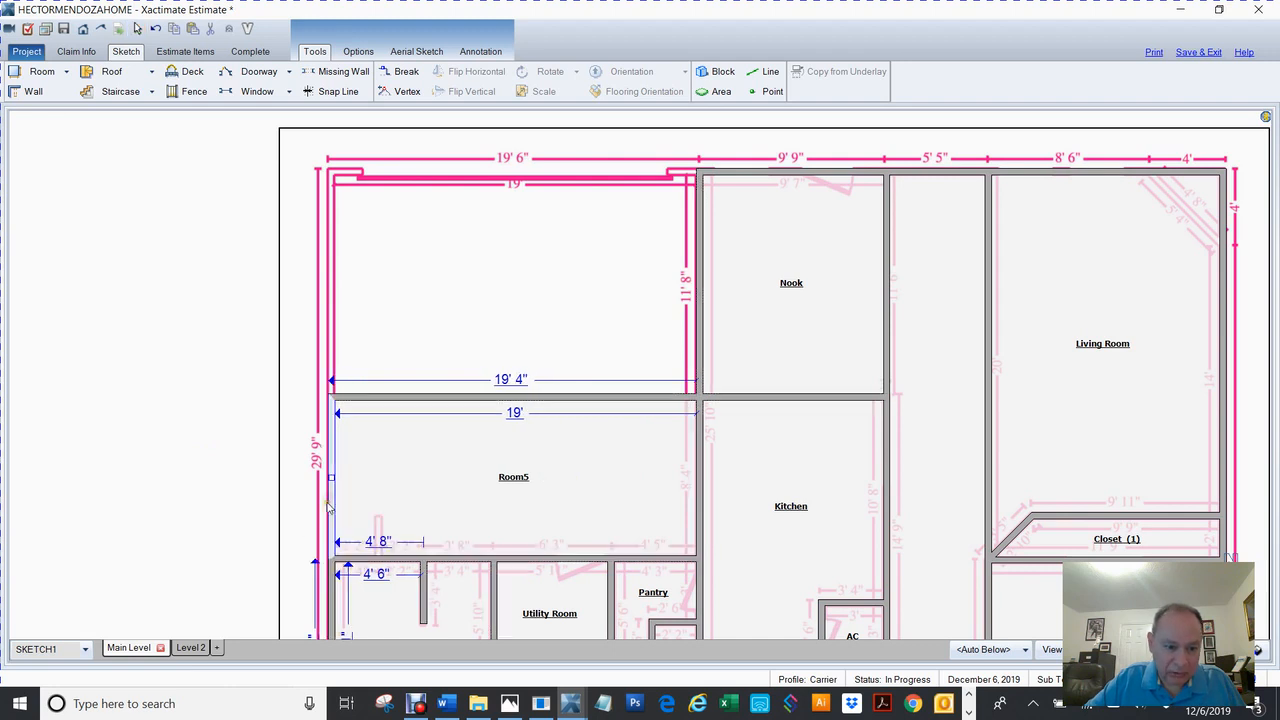
Name the new room Garage and stretch its top wall up to the house's top, about 20' deep.
{"action": "double_click", "coordinate": [514, 486]}
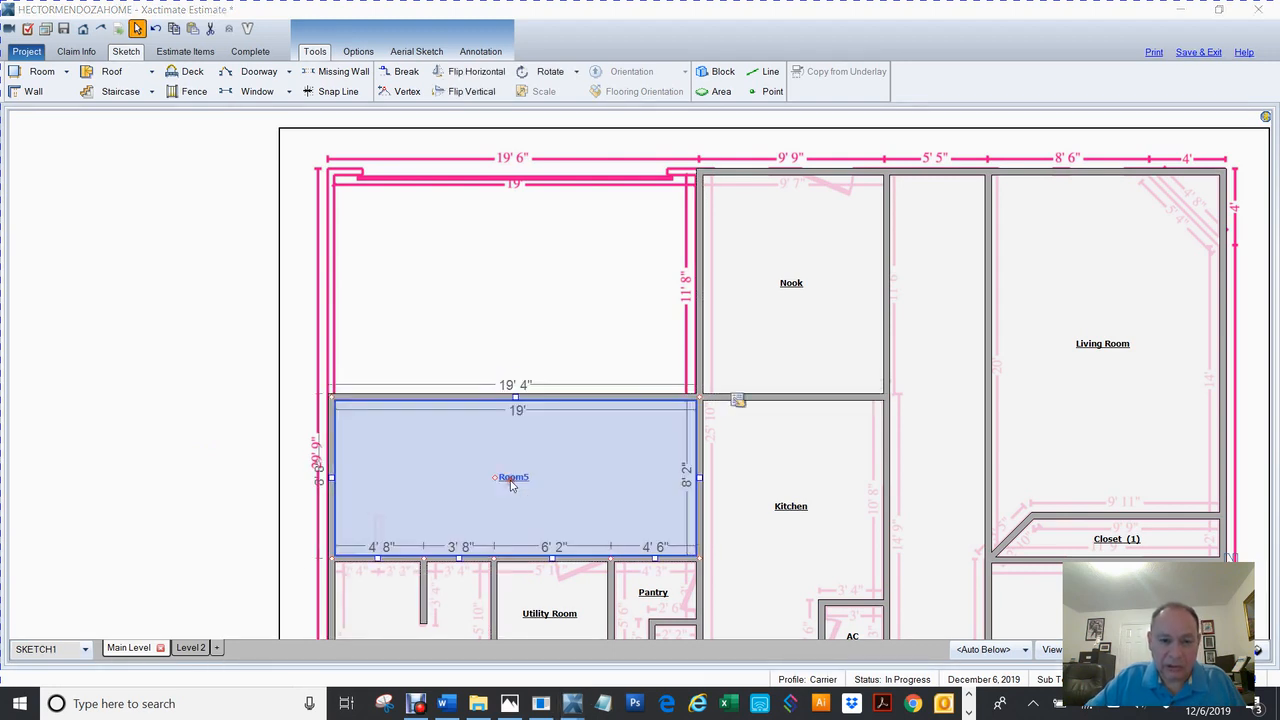
{"action": "type", "text": "G"}
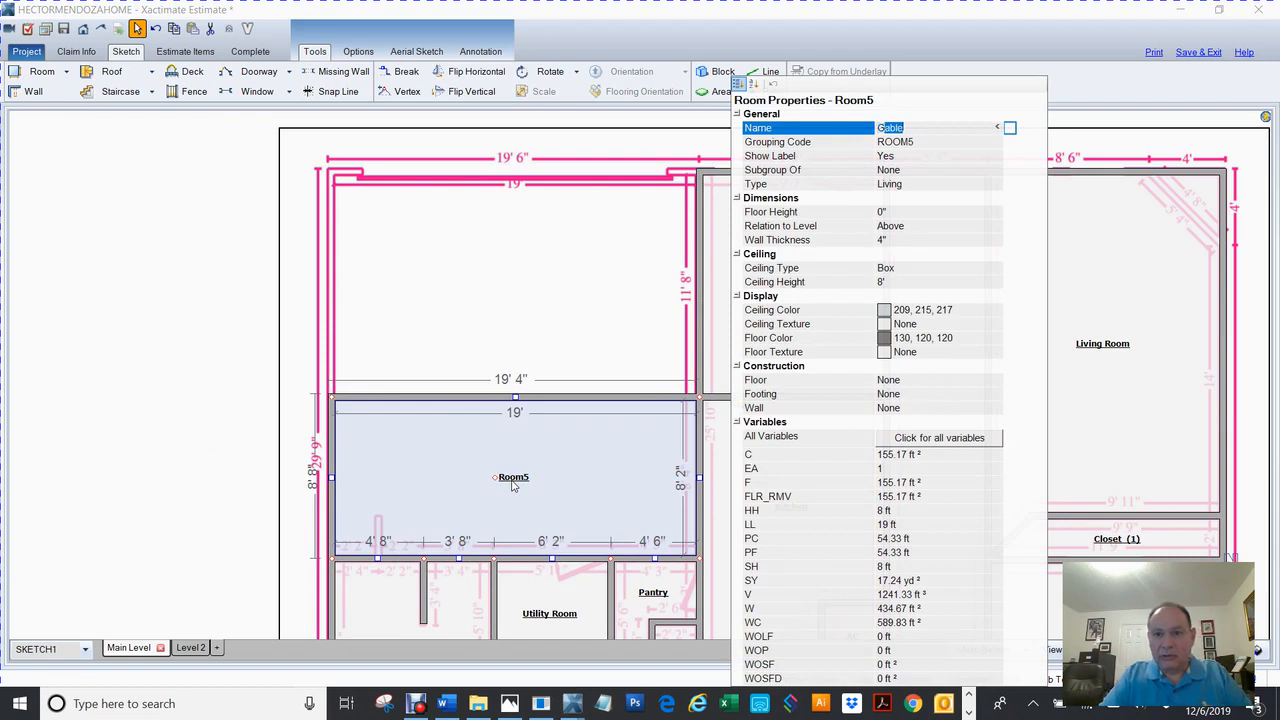
{"action": "type", "text": "ar"}
{"action": "key", "text": "Return"}
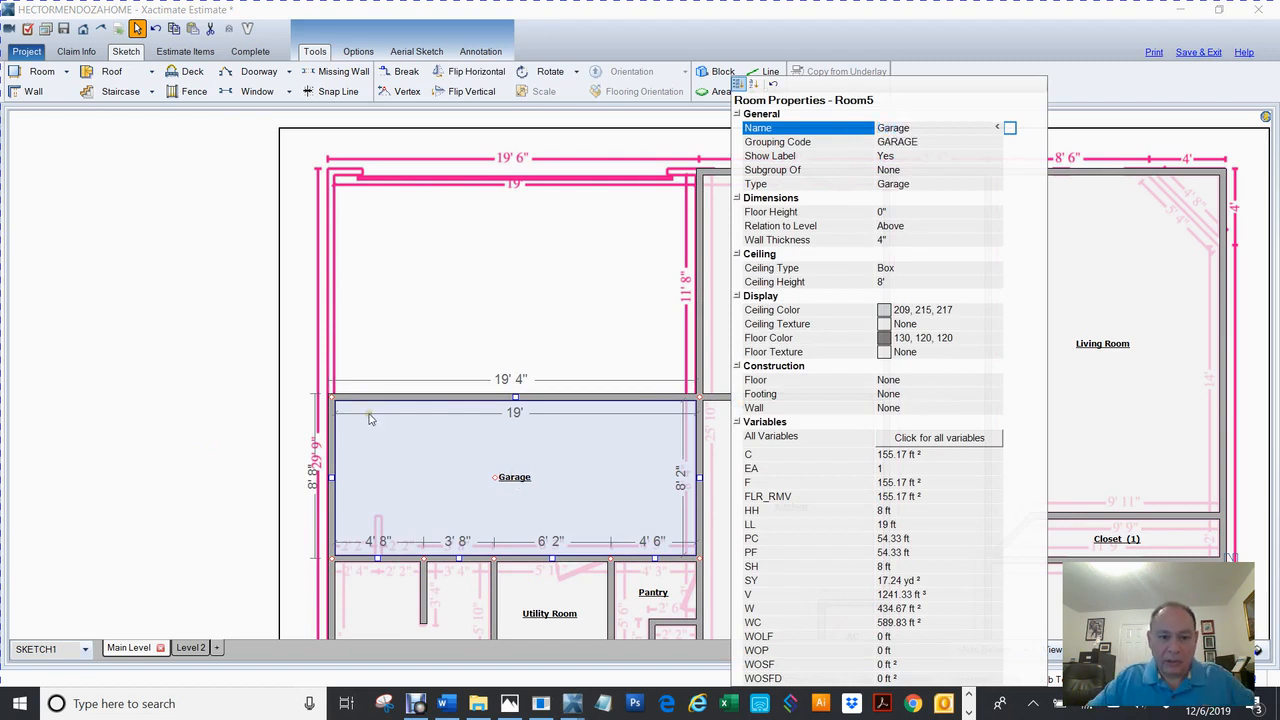
{"action": "key", "text": "Escape"}
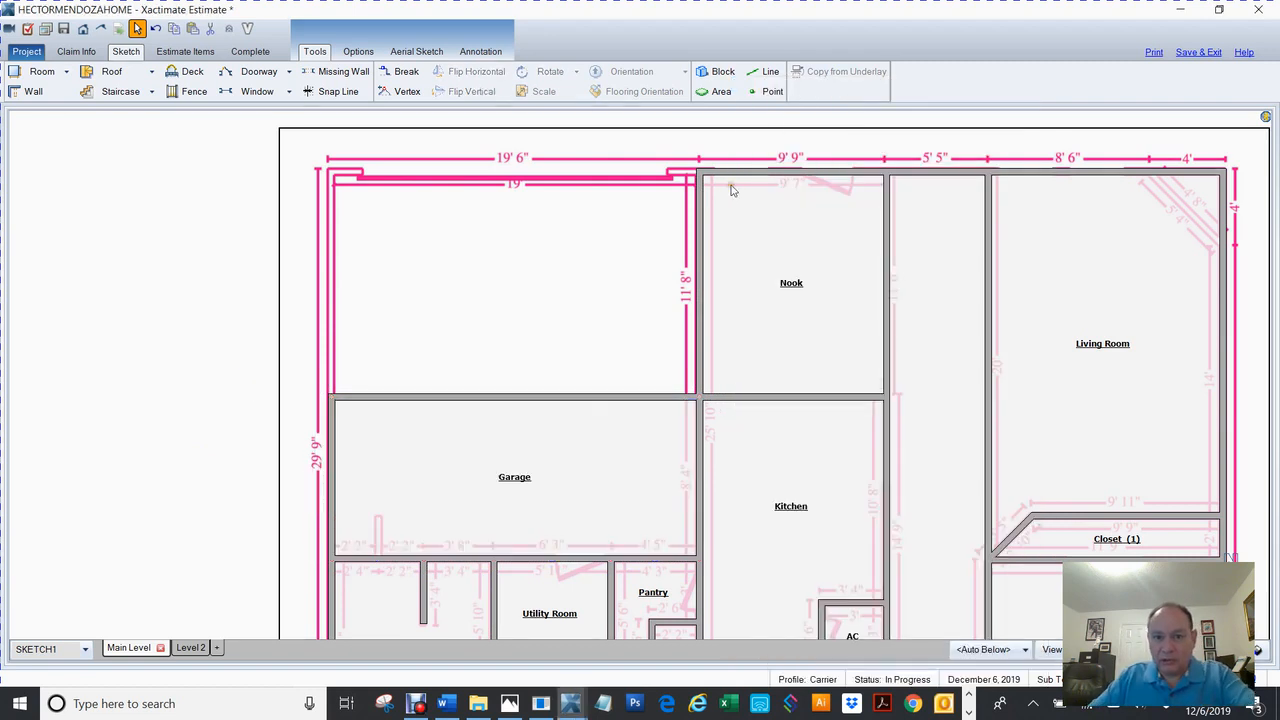
{"action": "left_click", "coordinate": [500, 474]}
{"action": "left_click_drag", "start_coordinate": [517, 397], "coordinate": [573, 168]}
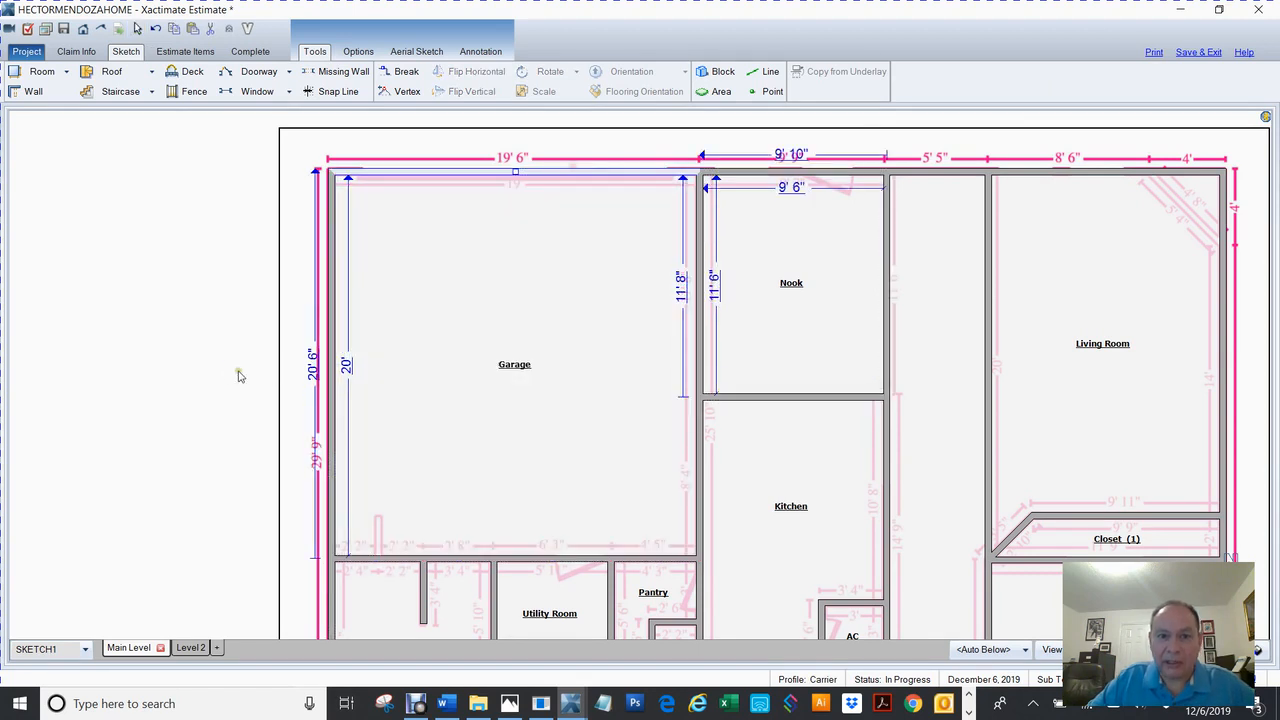
{"action": "left_click", "coordinate": [222, 369]}
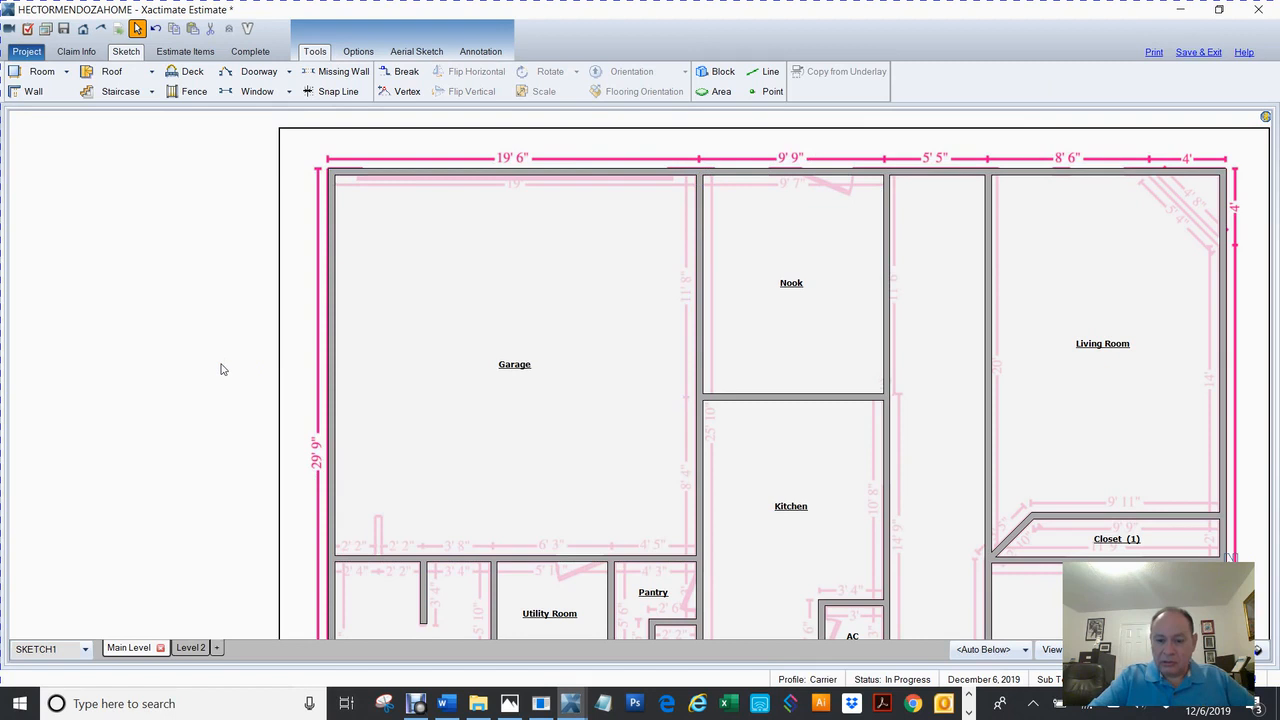
Delete the walls between Nook and Kitchen, Hallway and Living Room, and below the closet and AC.
{"action": "scroll", "coordinate": [222, 369], "scroll_direction": "down", "scroll_amount": 3}
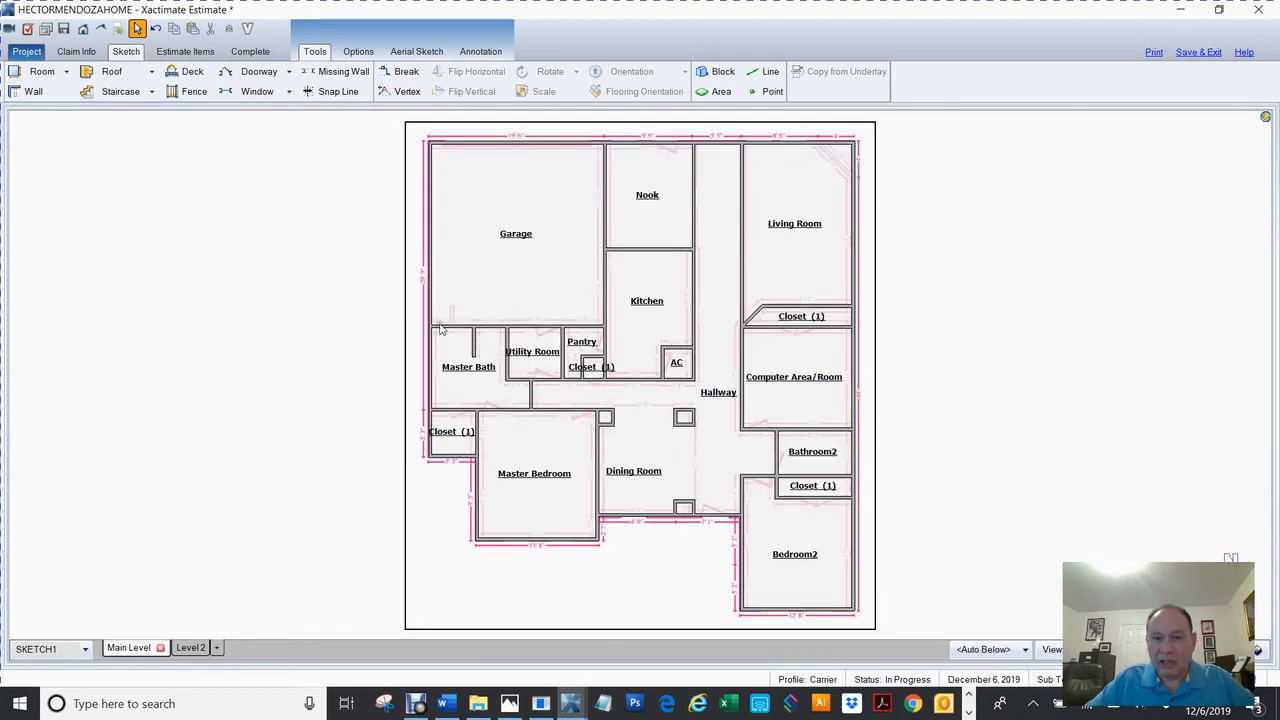
{"action": "left_click", "coordinate": [697, 197]}
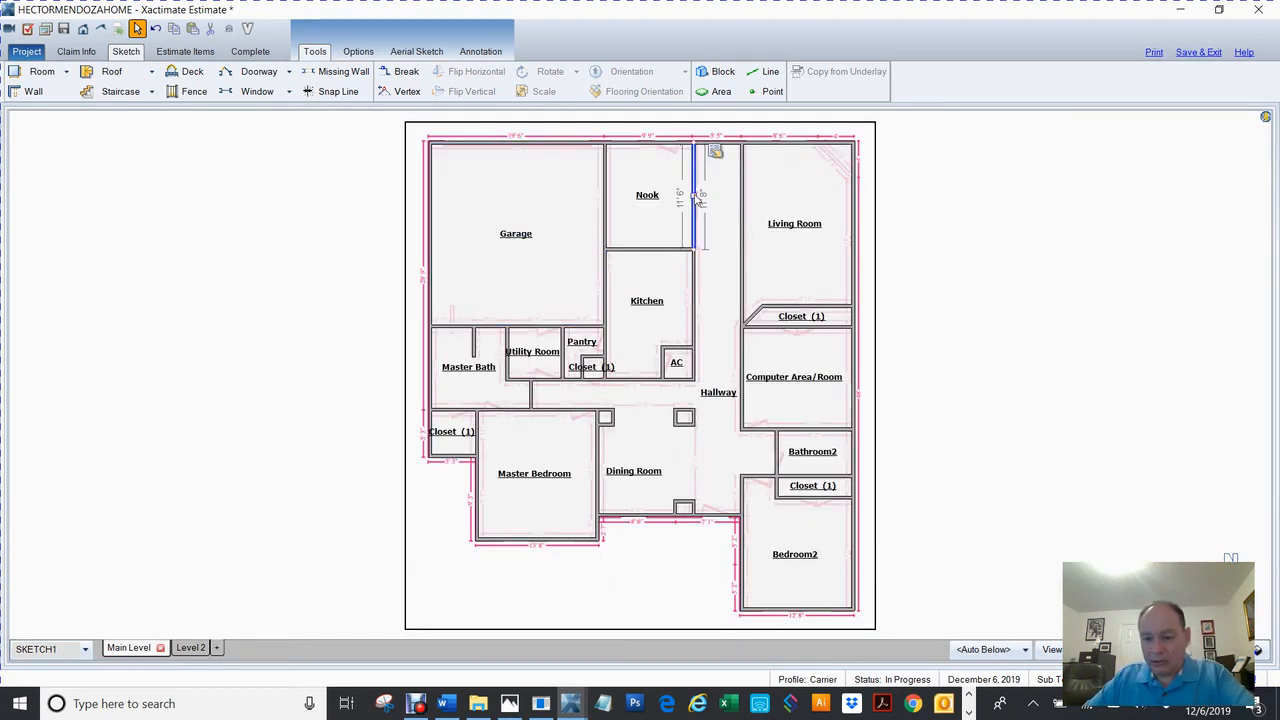
{"action": "left_click", "coordinate": [646, 252]}
{"action": "key", "text": "Delete"}
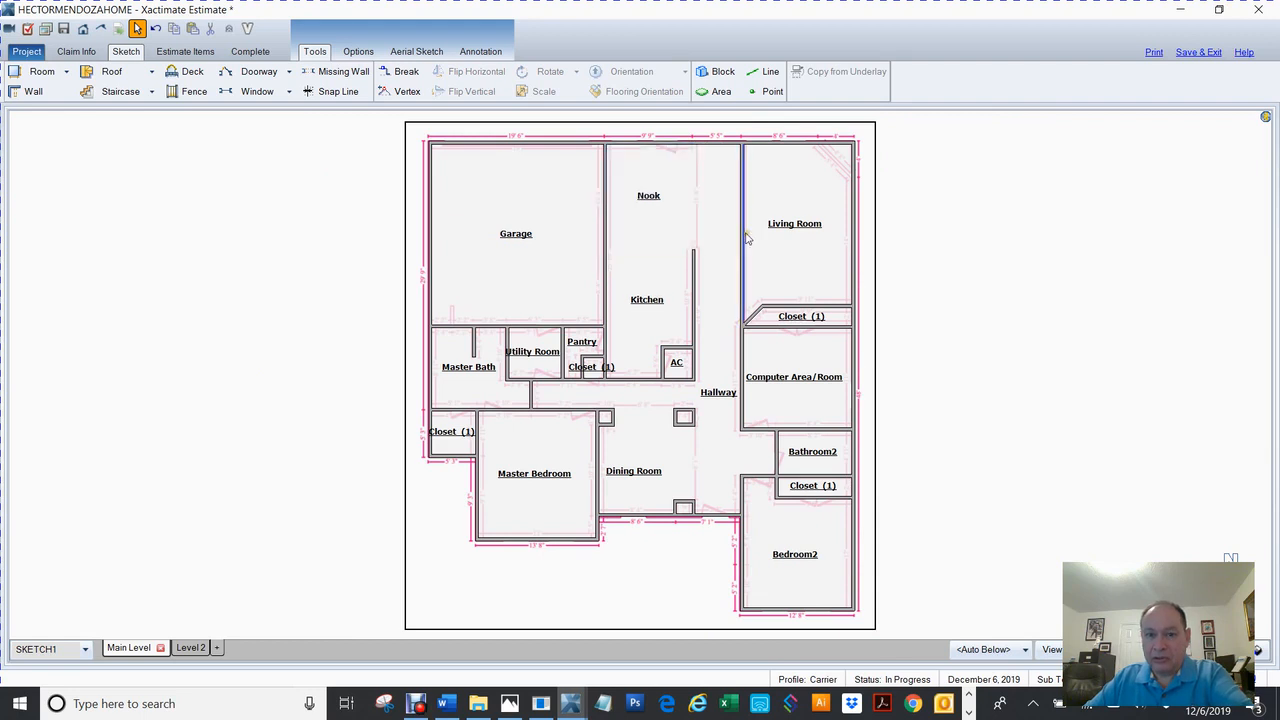
{"action": "left_click", "coordinate": [741, 258]}
{"action": "key", "text": "Delete"}
{"action": "left_click", "coordinate": [641, 381]}
{"action": "key", "text": "Delete"}
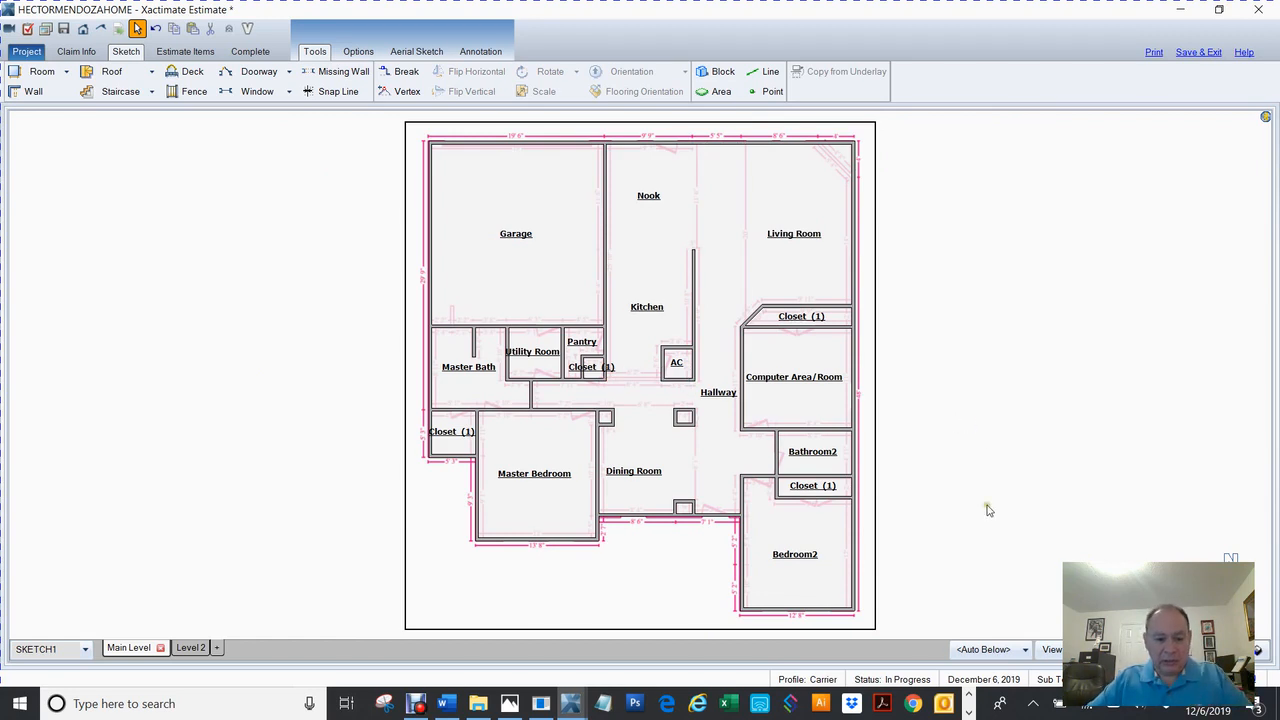
Show the house in 3D view and orbit it to an oblique angle.
{"action": "scroll", "coordinate": [980, 340], "scroll_direction": "down", "scroll_amount": 1}
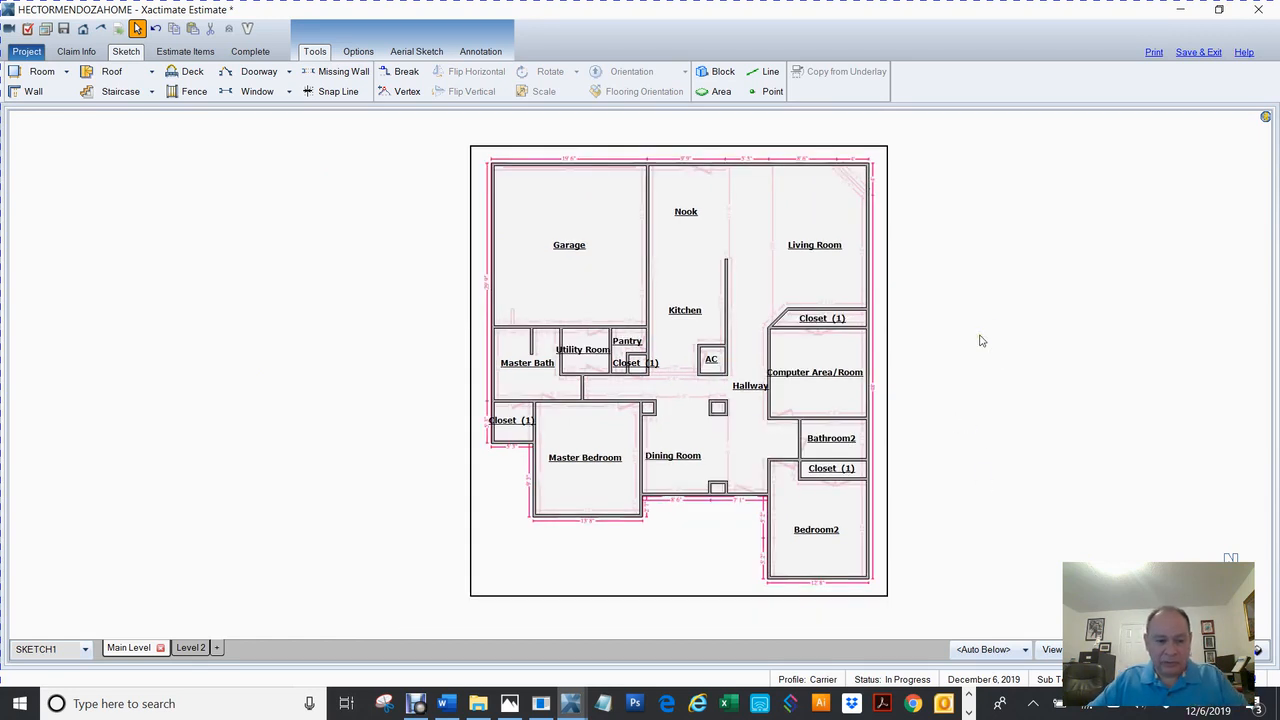
{"action": "key", "text": "F8"}
{"action": "left_click_drag", "start_coordinate": [740, 553], "coordinate": [617, 463]}
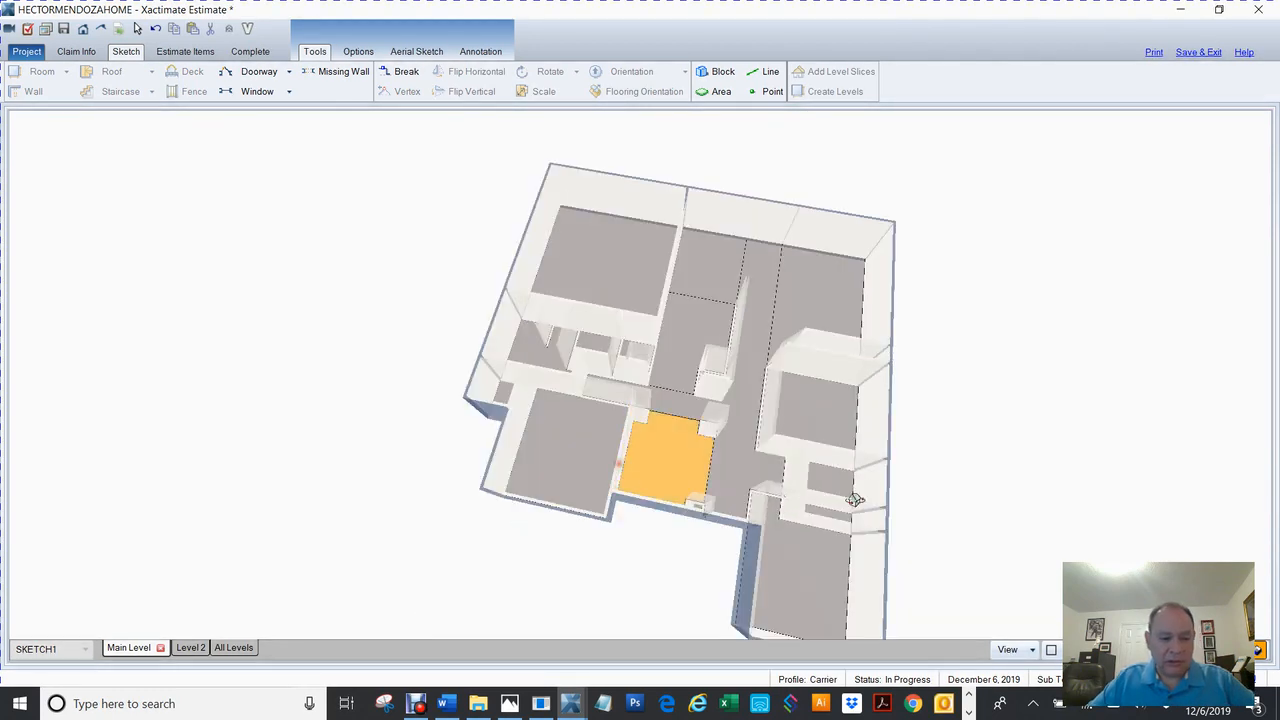
Return from the 3D model to the flat floor plan.
{"action": "left_click", "coordinate": [1258, 650]}
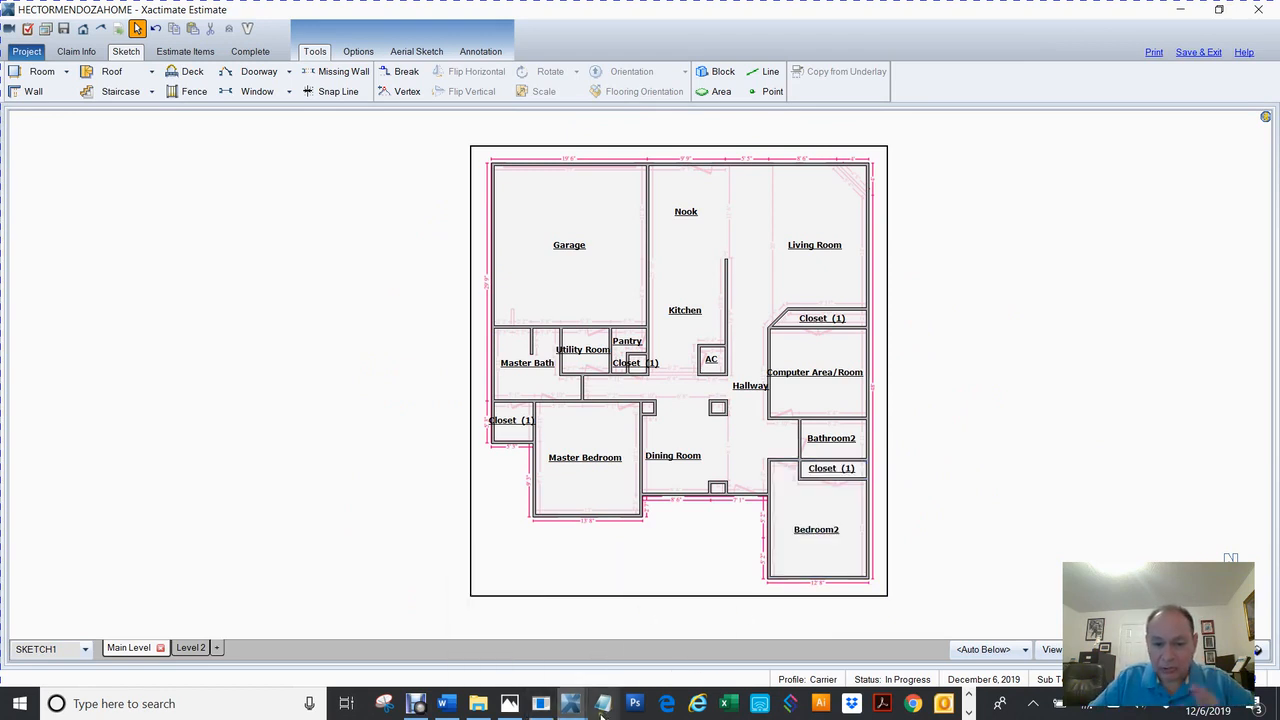
In Word, select outline item 5 'Sketching rooms in Xactimate', then switch to the Debut recorder.
{"action": "mouse_move", "coordinate": [441, 703]}
{"action": "left_click", "coordinate": [432, 630]}
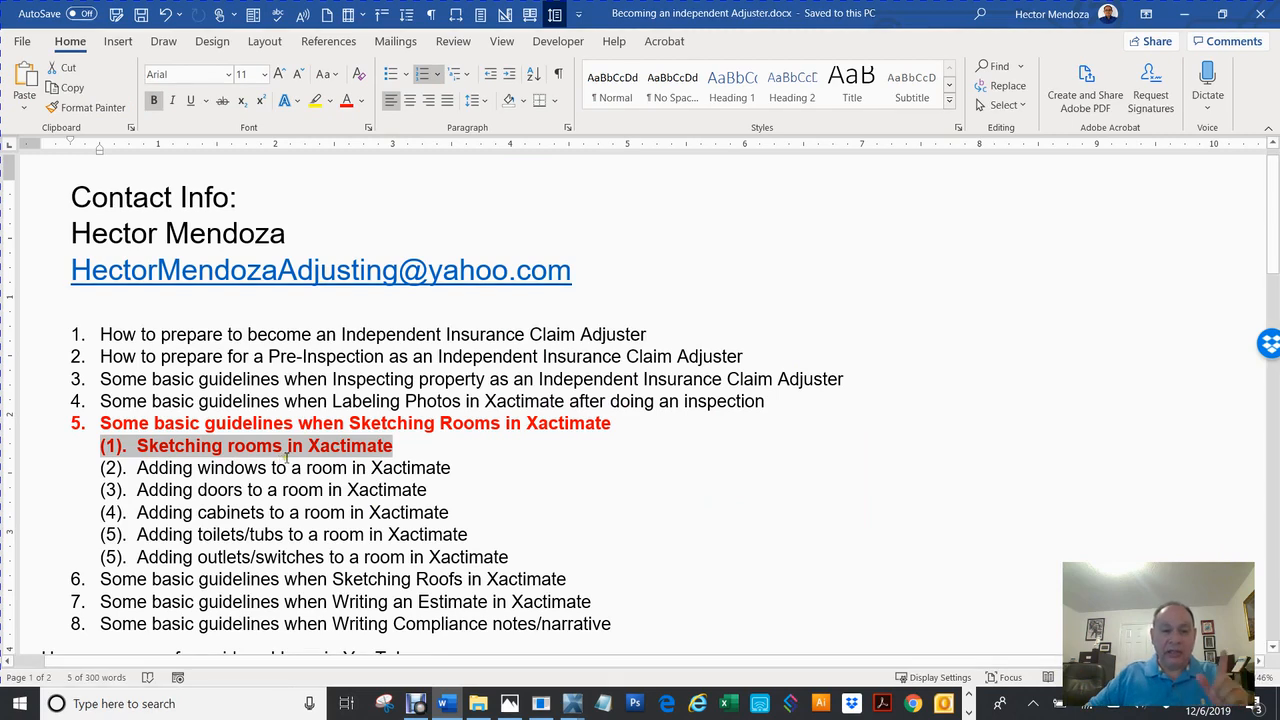
{"action": "triple_click", "coordinate": [270, 470]}
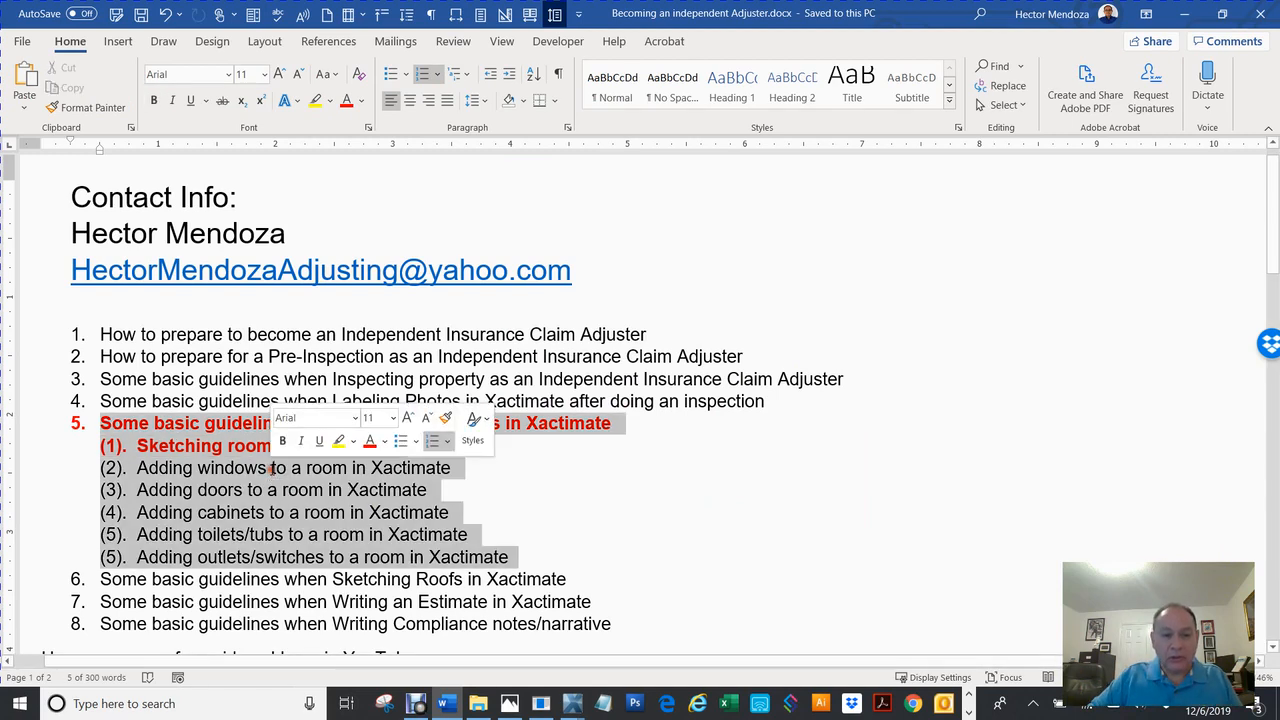
{"action": "double_click", "coordinate": [272, 470]}
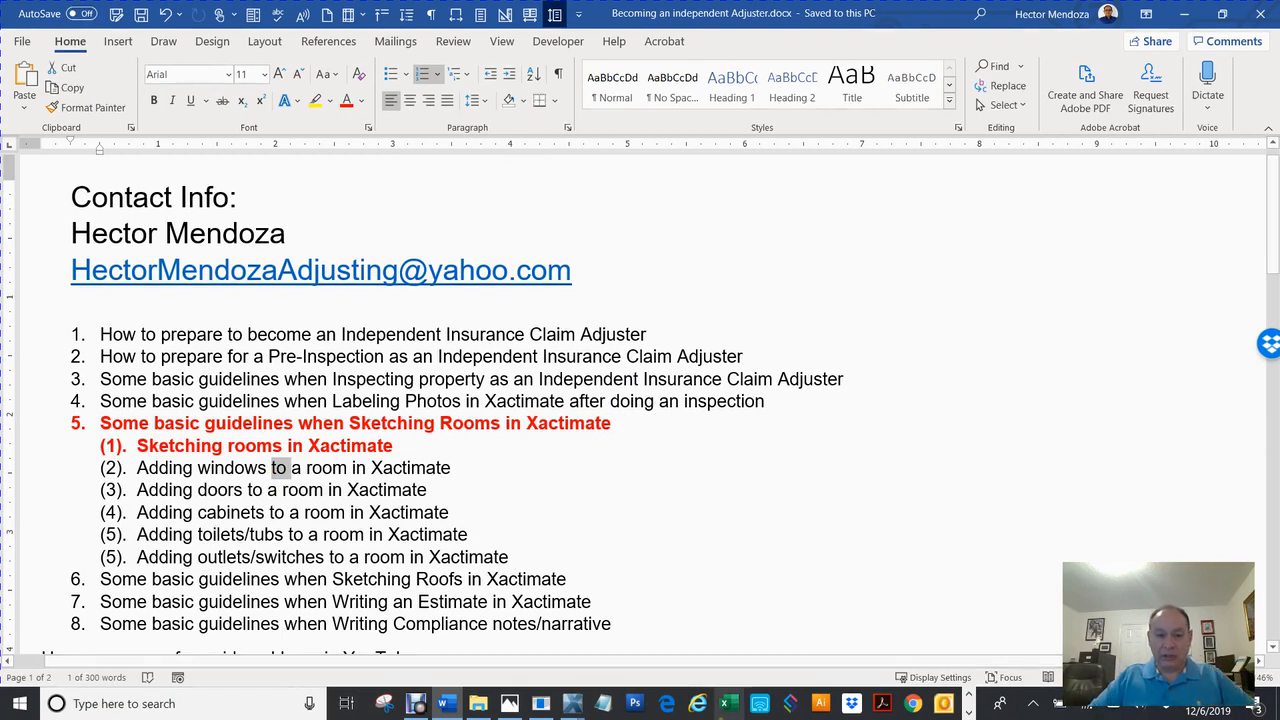
{"action": "left_click", "coordinate": [416, 705]}
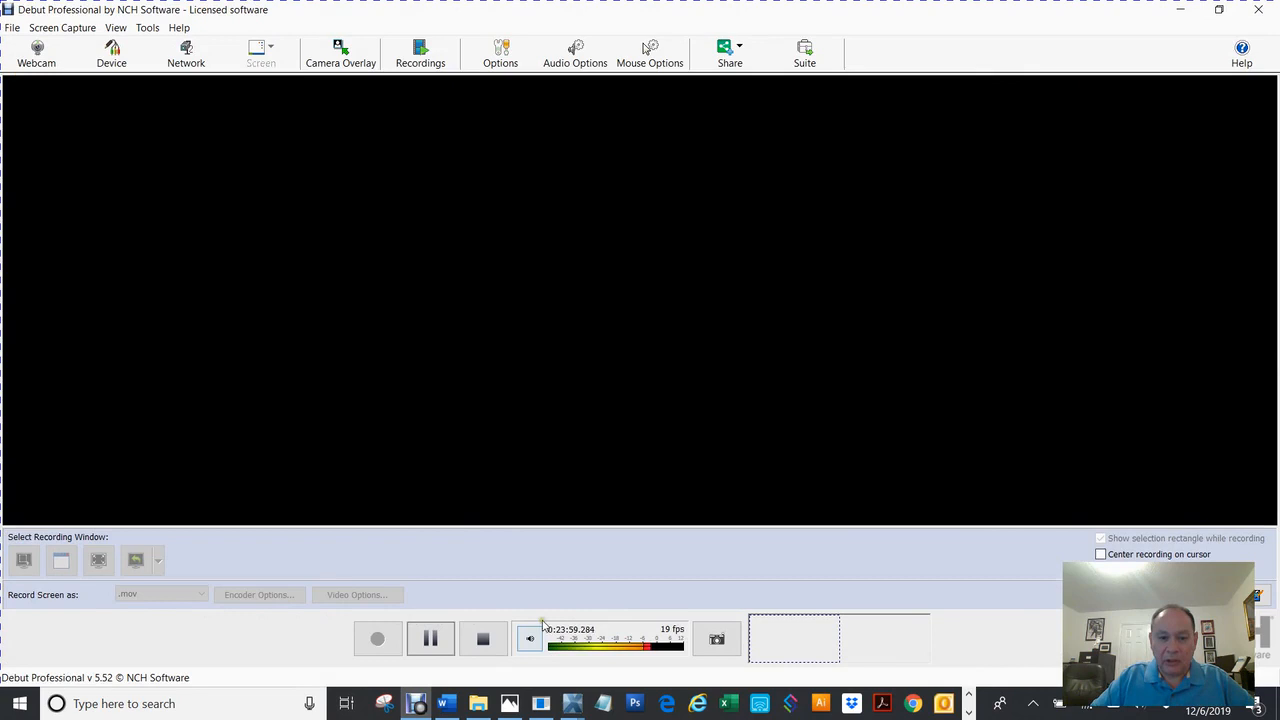